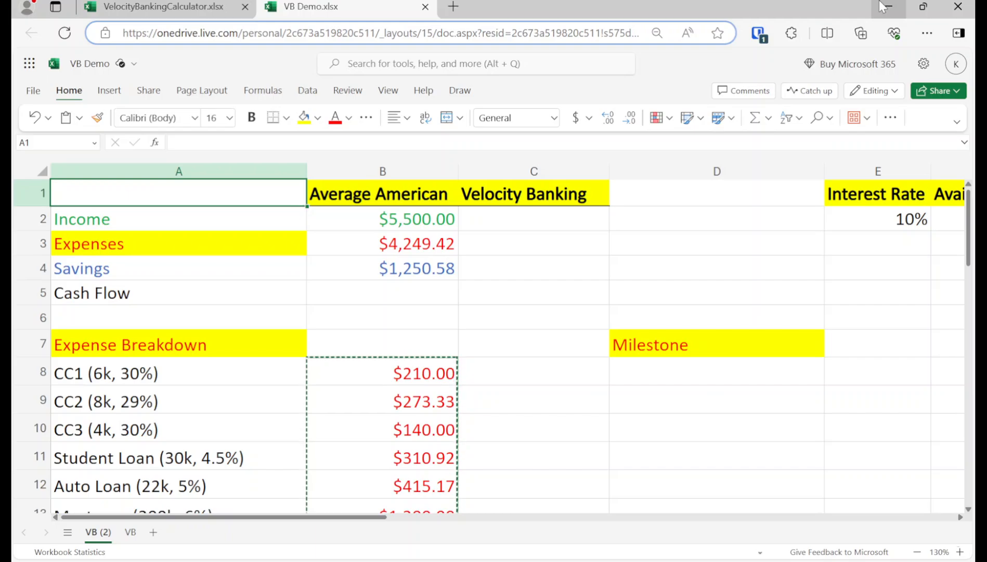
Cancel the pending copy of the expense amounts in the Expense Breakdown
{"action": "left_click", "coordinate": [102, 398]}
{"action": "scroll", "coordinate": [109, 385], "scroll_direction": "down", "scroll_amount": 2}
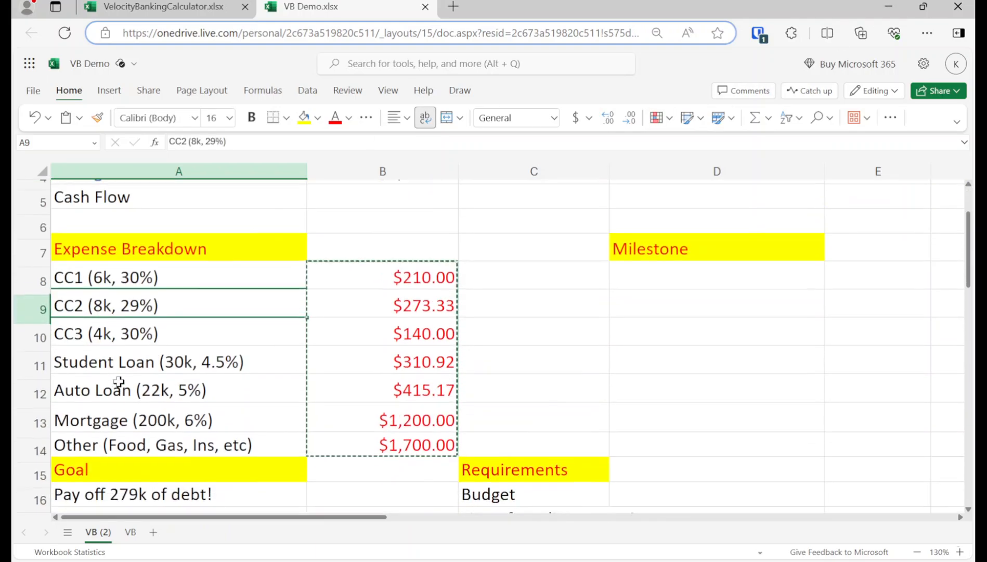
{"action": "left_click", "coordinate": [176, 353]}
{"action": "key", "text": "Escape"}
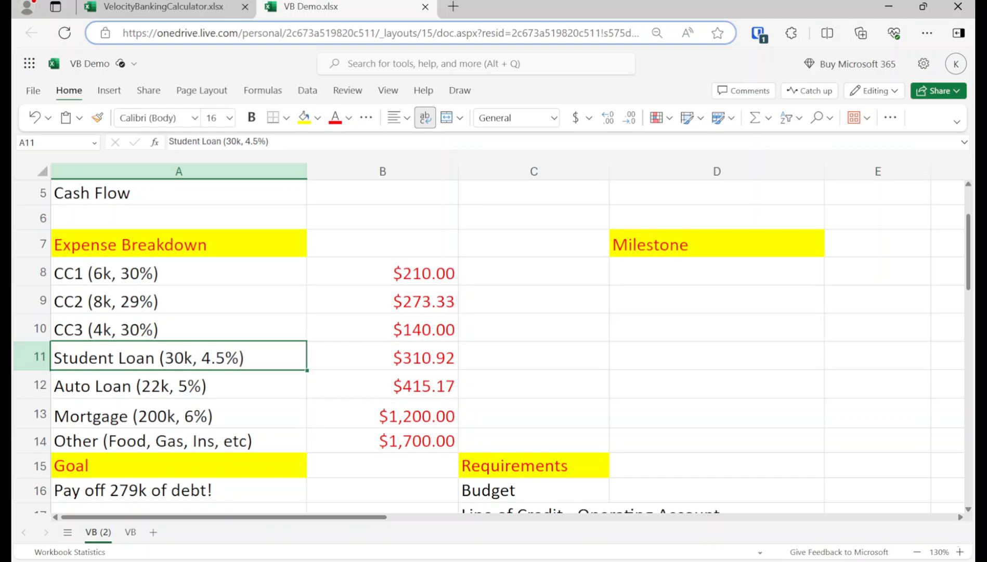
Examine the credit card, student, auto and mortgage debts in the Expense Breakdown and the payoff goal beneath them
{"action": "key", "text": "Up"}
{"action": "key", "text": "Up"}
{"action": "key", "text": "Down"}
{"action": "key", "text": "Down"}
{"action": "key", "text": "Down"}
{"action": "key", "text": "Up"}
{"action": "key", "text": "Down"}
{"action": "key", "text": "Down"}
{"action": "key", "text": "shift+Up"}
{"action": "key", "text": "shift+Up"}
{"action": "key", "text": "shift+Up"}
{"action": "key", "text": "shift+Up"}
{"action": "key", "text": "shift+Up"}
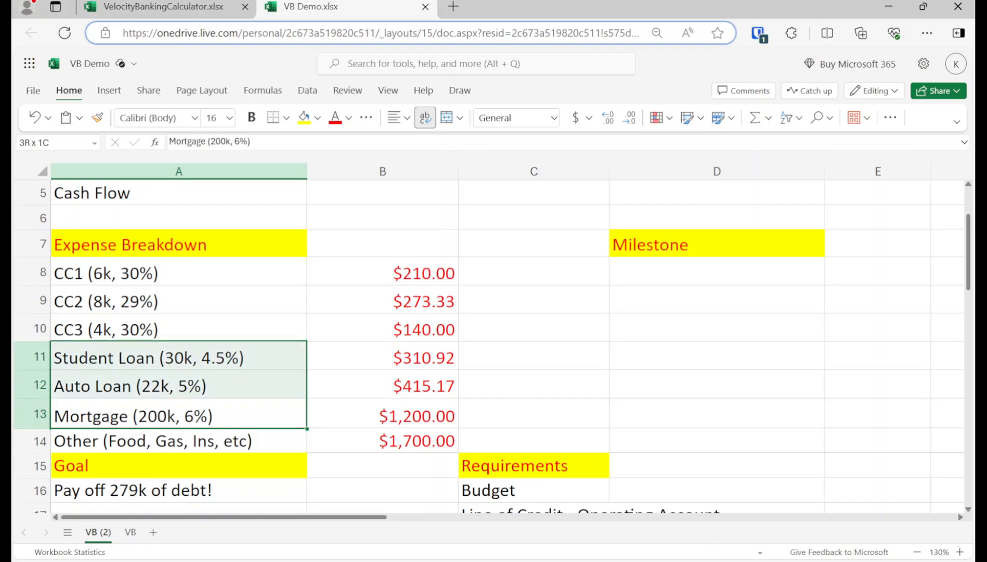
{"action": "key", "text": "Down"}
{"action": "key", "text": "Down"}
{"action": "key", "text": "Down"}
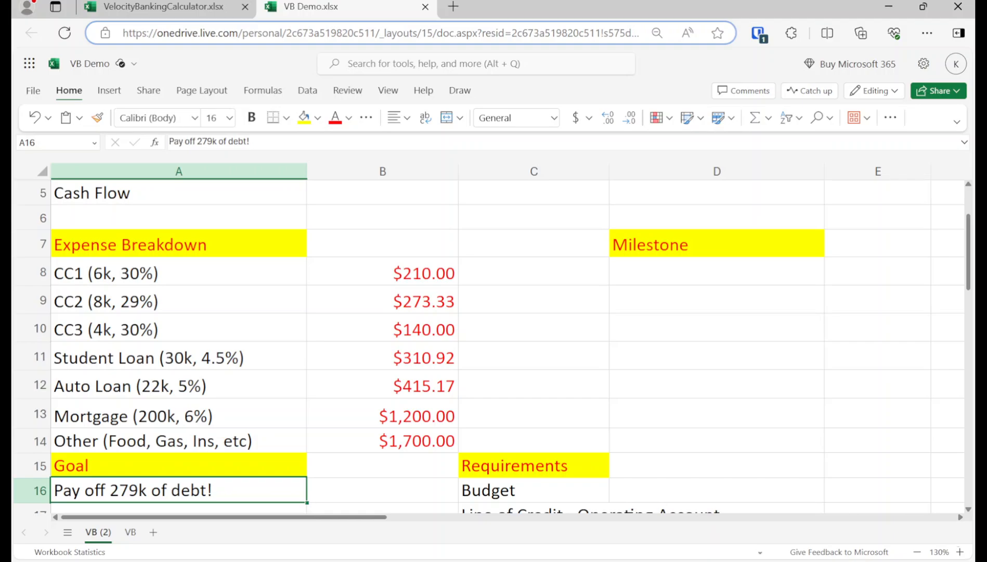
Review the Average American column upward from the goal to the income, expenses and savings rows
{"action": "key", "text": "Up"}
{"action": "key", "text": "Up"}
{"action": "key", "text": "Up"}
{"action": "key", "text": "Up"}
{"action": "key", "text": "Up"}
{"action": "key", "text": "Up"}
{"action": "key", "text": "Up"}
{"action": "key", "text": "Up"}
{"action": "key", "text": "Up"}
{"action": "key", "text": "Up"}
{"action": "key", "text": "Up"}
{"action": "key", "text": "Up"}
{"action": "key", "text": "Up"}
{"action": "key", "text": "Up"}
{"action": "key", "text": "Up"}
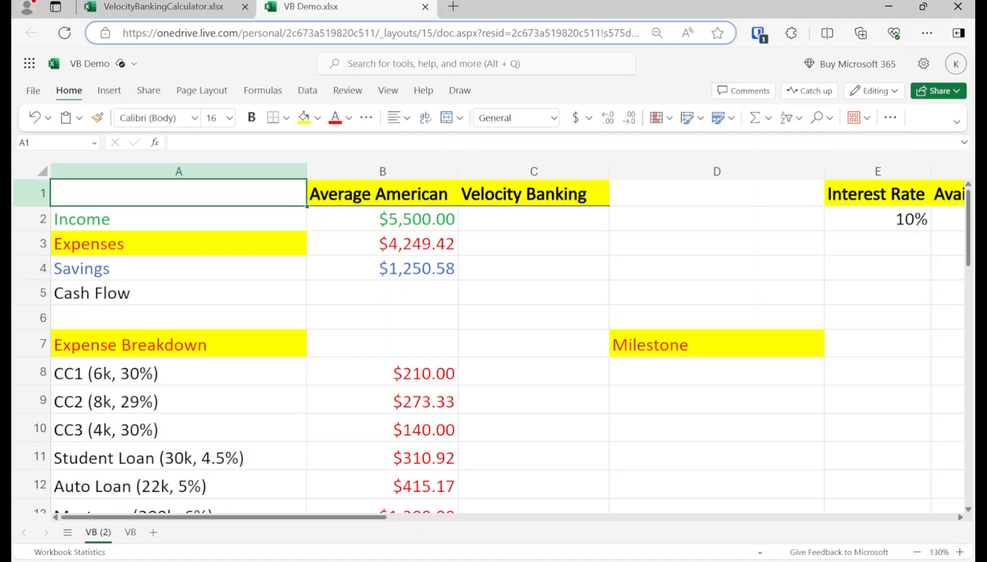
Look through the row labels from income down to the debt payoff goal and back up again
{"action": "key", "text": "Down"}
{"action": "key", "text": "Down"}
{"action": "key", "text": "Down"}
{"action": "key", "text": "Down"}
{"action": "key", "text": "Down"}
{"action": "key", "text": "Down"}
{"action": "key", "text": "Down"}
{"action": "key", "text": "Down"}
{"action": "key", "text": "Down"}
{"action": "key", "text": "Down"}
{"action": "key", "text": "Down"}
{"action": "key", "text": "Down"}
{"action": "key", "text": "Down"}
{"action": "key", "text": "Down"}
{"action": "key", "text": "Down"}
{"action": "key", "text": "Down"}
{"action": "key", "text": "Down"}
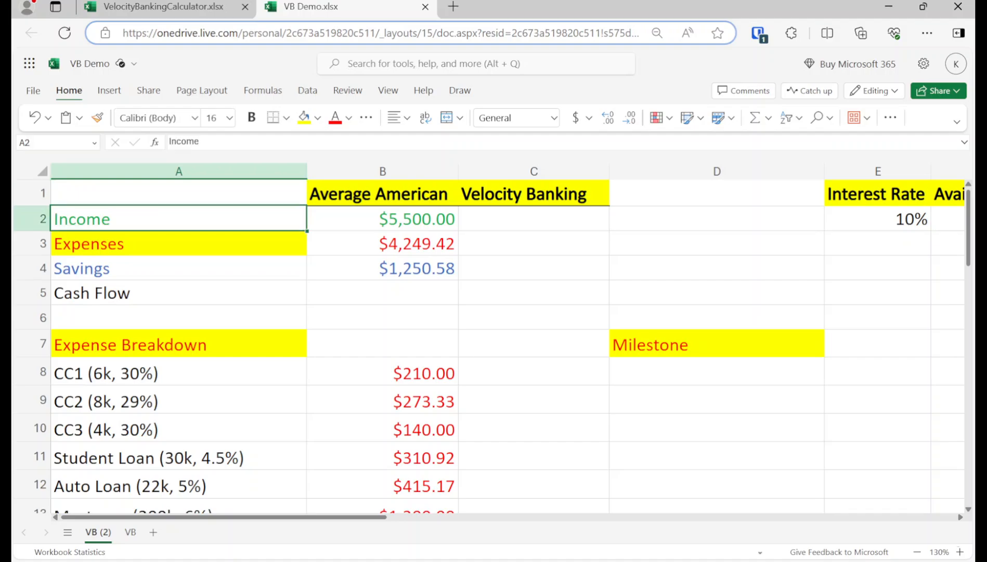
{"action": "key", "text": "Up"}
{"action": "key", "text": "Up"}
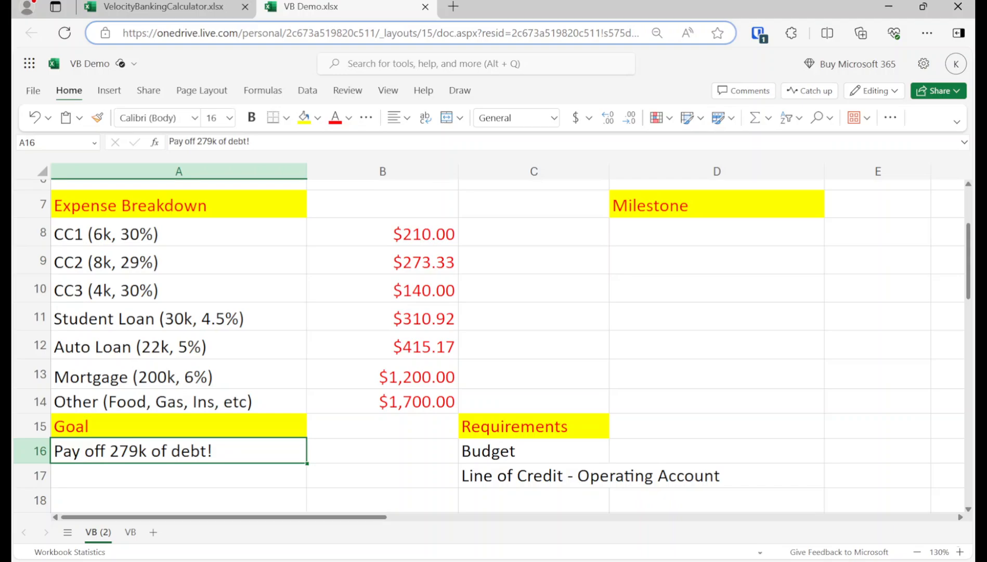
{"action": "key", "text": "Up"}
{"action": "key", "text": "Up"}
{"action": "key", "text": "Up"}
{"action": "key", "text": "Up"}
{"action": "key", "text": "Up"}
{"action": "key", "text": "Up"}
{"action": "key", "text": "Up"}
{"action": "key", "text": "Up"}
{"action": "key", "text": "Up"}
{"action": "key", "text": "Up"}
{"action": "key", "text": "Up"}
{"action": "key", "text": "Up"}
{"action": "key", "text": "Up"}
{"action": "key", "text": "Up"}
{"action": "key", "text": "Up"}
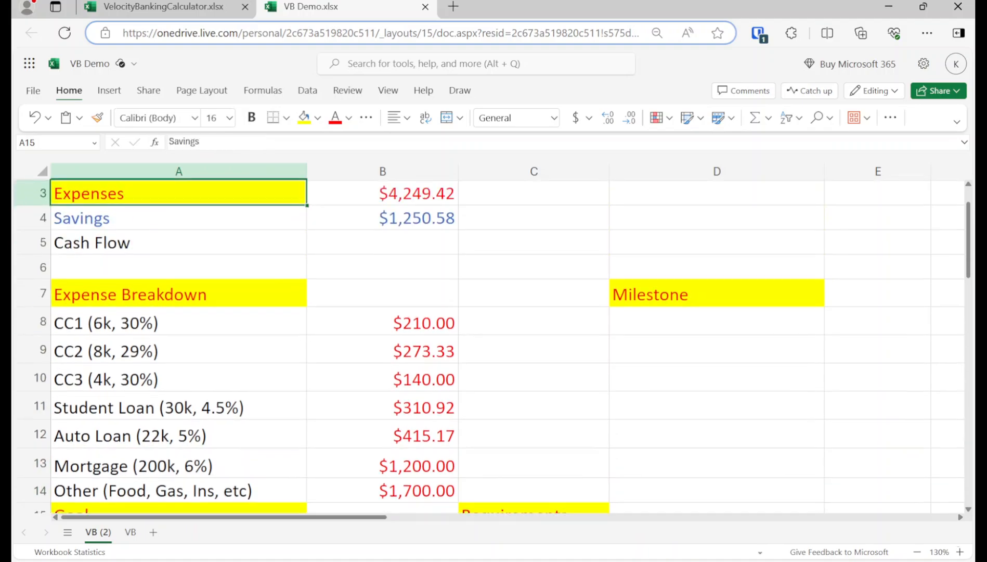
Examine the Velocity Banking column and the Requirements list beneath it, including Budget and Line of Credit - Operating Account
{"action": "key", "text": "Right"}
{"action": "key", "text": "Right"}
{"action": "key", "text": "Down"}
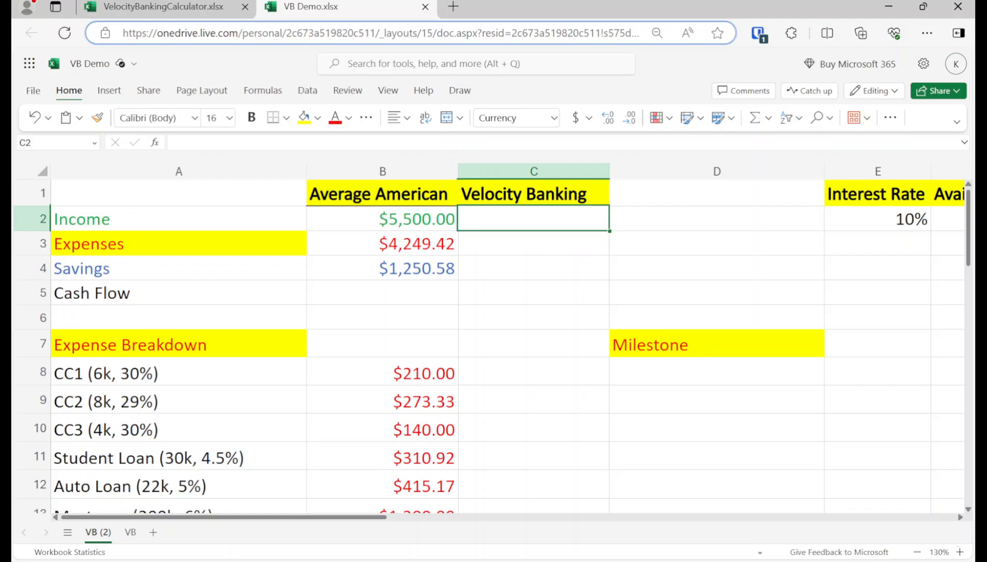
{"action": "key", "text": "Down"}
{"action": "key", "text": "Down"}
{"action": "key", "text": "Down"}
{"action": "key", "text": "Down"}
{"action": "key", "text": "Down"}
{"action": "key", "text": "Down"}
{"action": "key", "text": "Down"}
{"action": "key", "text": "Down"}
{"action": "key", "text": "Down"}
{"action": "key", "text": "Down"}
{"action": "key", "text": "Down"}
{"action": "key", "text": "Down"}
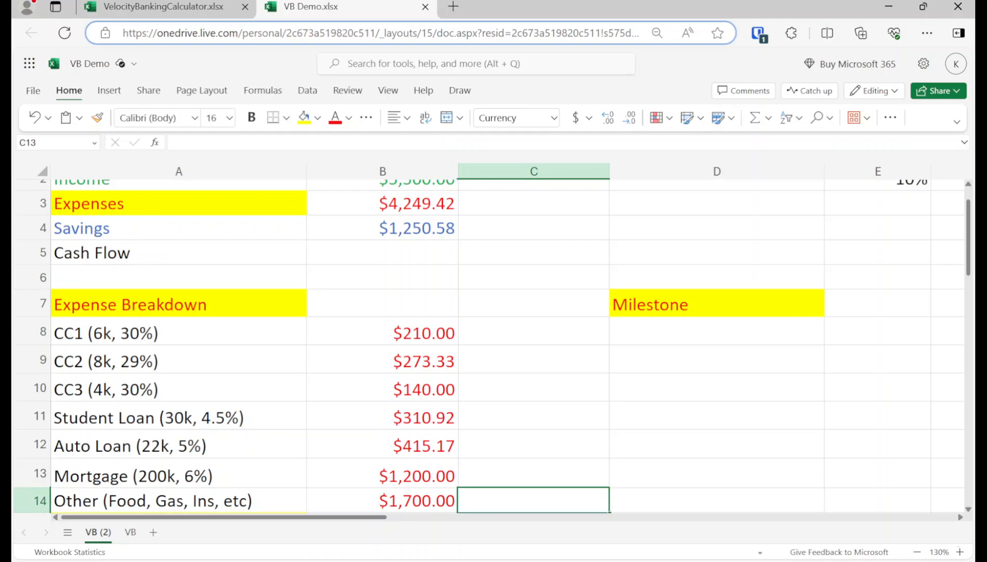
{"action": "key", "text": "Down"}
{"action": "key", "text": "Down"}
{"action": "key", "text": "Down"}
{"action": "key", "text": "Up"}
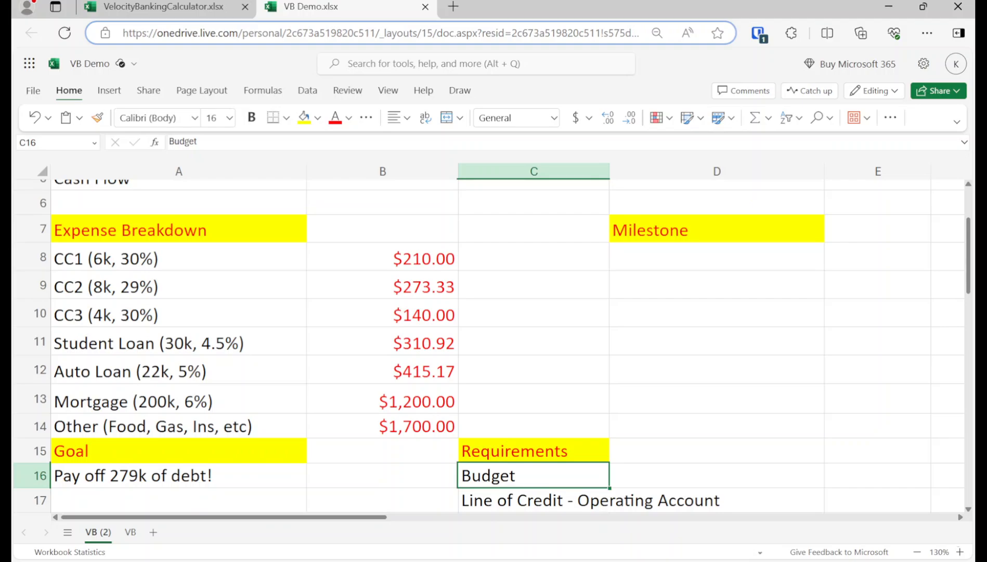
{"action": "left_click", "coordinate": [533, 500]}
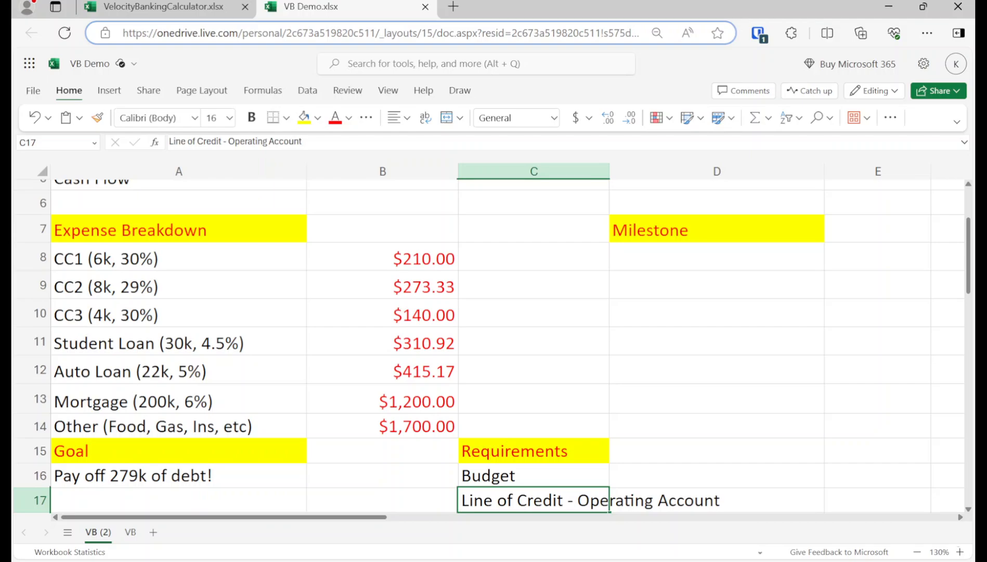
Return to the row labels and review the budget summary and the start of the Expense Breakdown
{"action": "key", "text": "Left"}
{"action": "key", "text": "Left"}
{"action": "key", "text": "Up"}
{"action": "key", "text": "Up"}
{"action": "key", "text": "Up"}
{"action": "key", "text": "Up"}
{"action": "key", "text": "Up"}
{"action": "key", "text": "Up"}
{"action": "key", "text": "Up"}
{"action": "key", "text": "Up"}
{"action": "key", "text": "Up"}
{"action": "key", "text": "Up"}
{"action": "key", "text": "Up"}
{"action": "key", "text": "Up"}
{"action": "key", "text": "Up"}
{"action": "key", "text": "Up"}
{"action": "key", "text": "Up"}
{"action": "key", "text": "Up"}
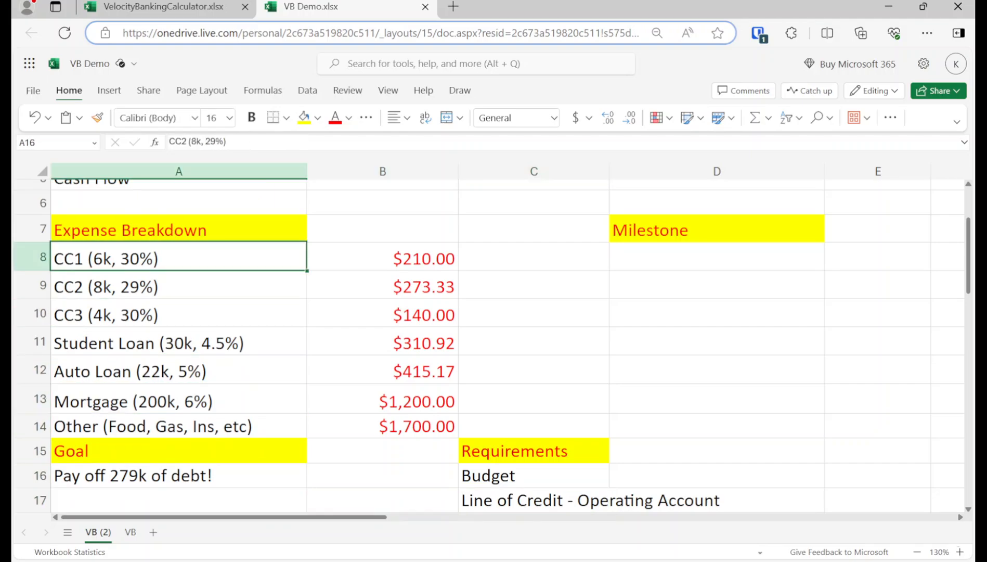
{"action": "key", "text": "Down"}
{"action": "key", "text": "Down"}
{"action": "key", "text": "Down"}
{"action": "key", "text": "Down"}
{"action": "key", "text": "Down"}
{"action": "key", "text": "Down"}
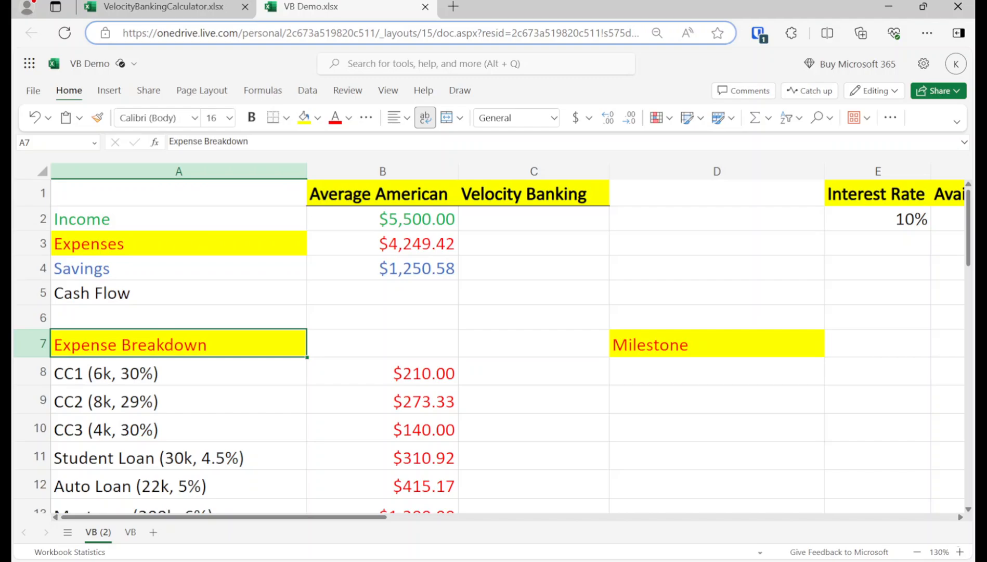
{"action": "key", "text": "Down"}
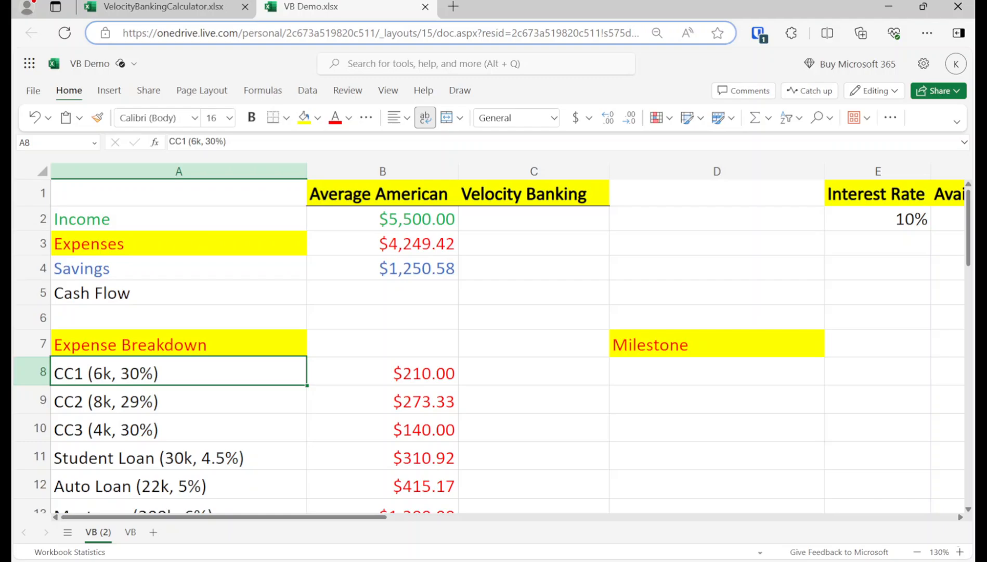
Examine the credit cards individually, then select all the debts from CC1 through Mortgage
{"action": "left_click", "coordinate": [178, 400]}
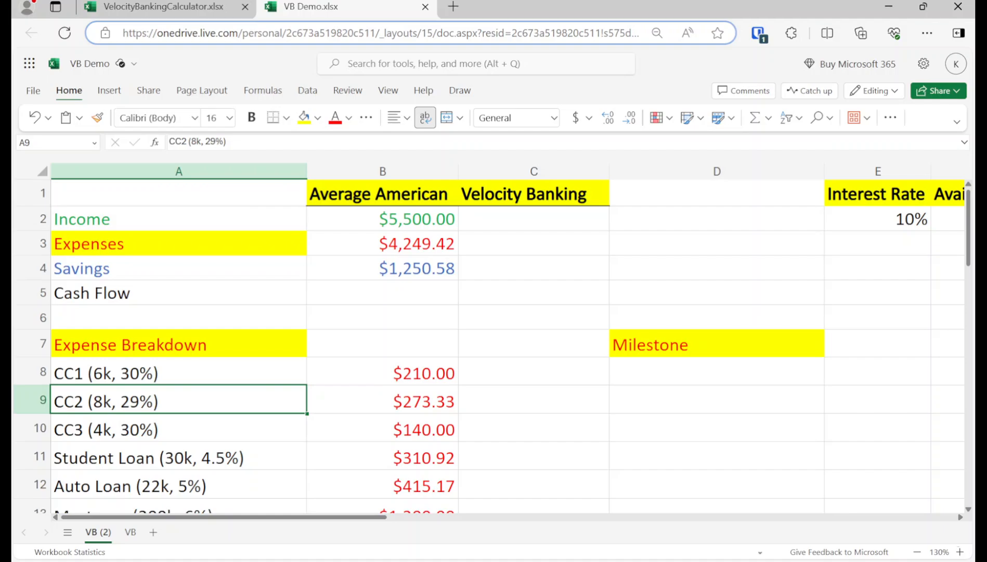
{"action": "key", "text": "Down"}
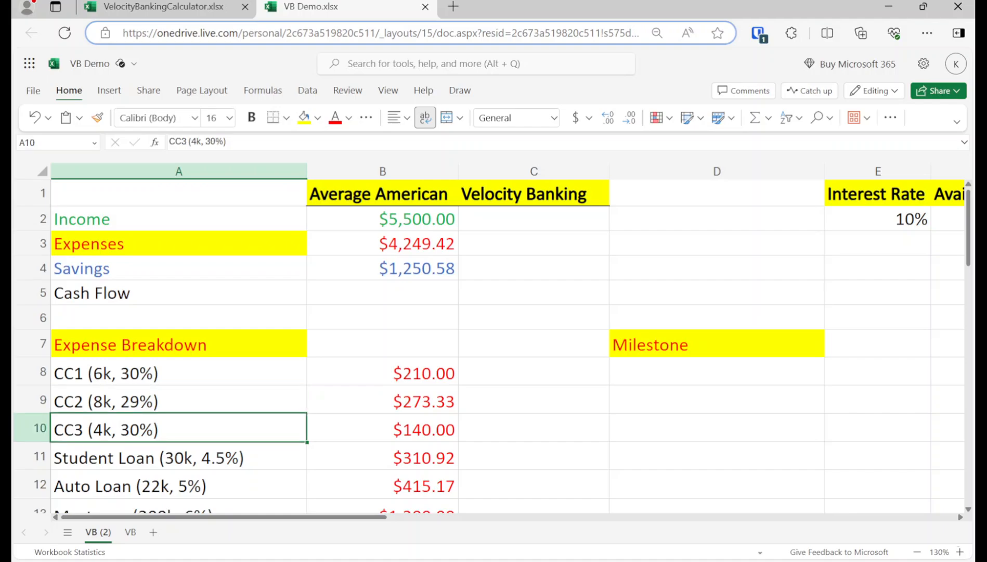
{"action": "key", "text": "Up"}
{"action": "key", "text": "Up"}
{"action": "key", "text": "shift+Down"}
{"action": "key", "text": "shift+Down"}
{"action": "key", "text": "shift+Down"}
{"action": "key", "text": "shift+Down"}
{"action": "key", "text": "shift+Down"}
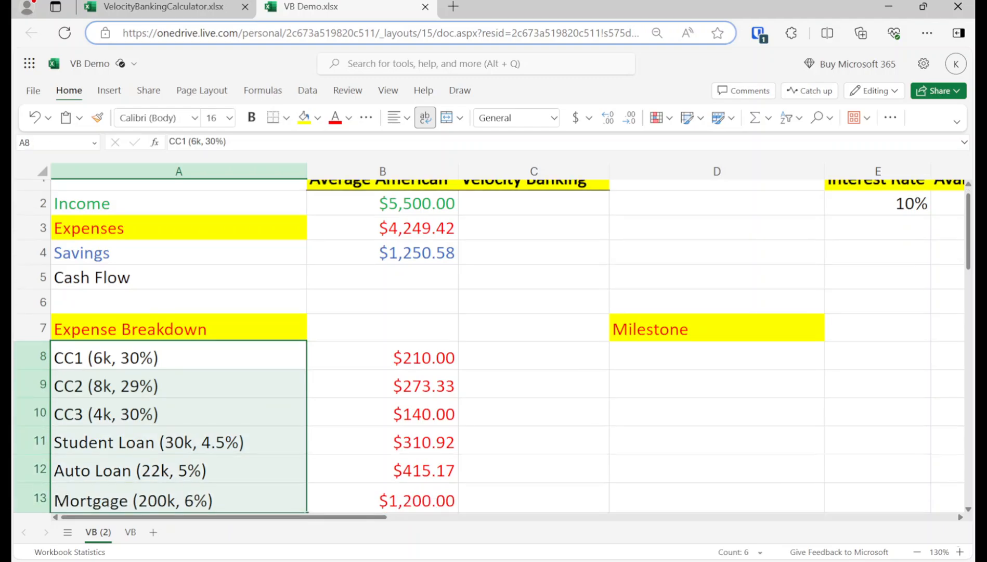
Copy the Average American income into the Velocity Banking income cell C2
{"action": "key", "text": "Up"}
{"action": "key", "text": "Up"}
{"action": "key", "text": "Up"}
{"action": "key", "text": "Up"}
{"action": "key", "text": "Up"}
{"action": "key", "text": "Up"}
{"action": "key", "text": "Up"}
{"action": "key", "text": "Right"}
{"action": "key", "text": "Down"}
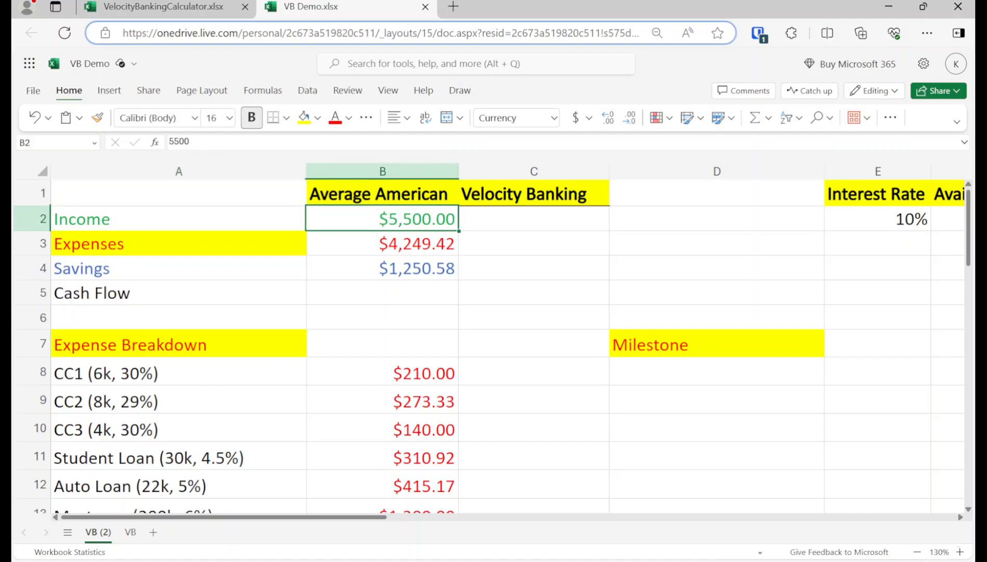
{"action": "key", "text": "ctrl+c"}
{"action": "key", "text": "Right"}
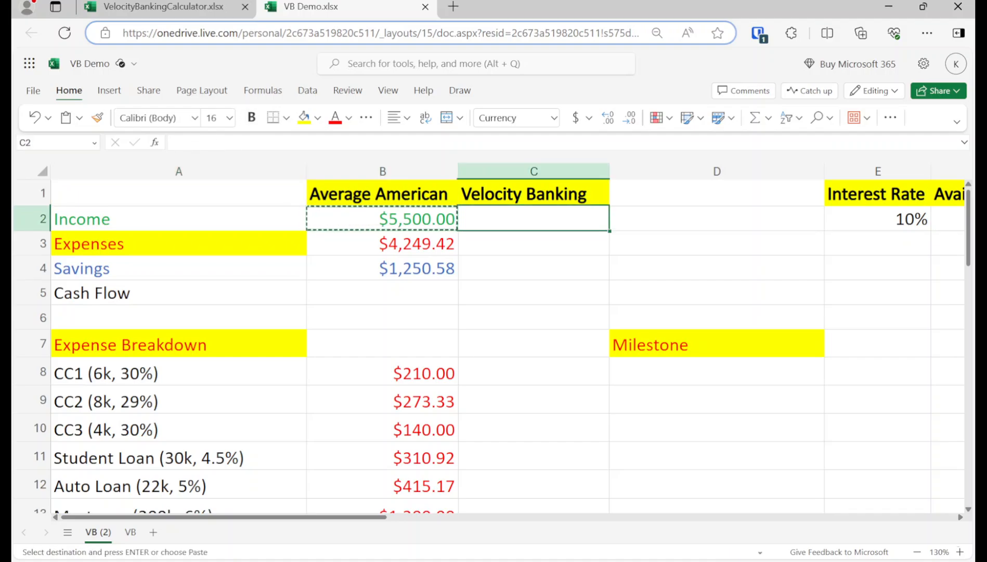
{"action": "key", "text": "ctrl+v"}
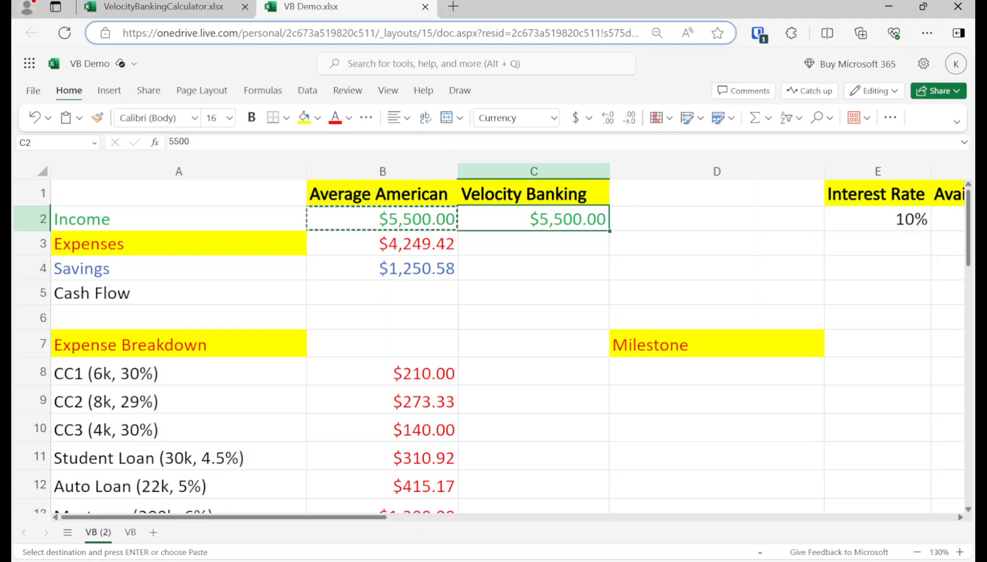
{"action": "key", "text": "Escape"}
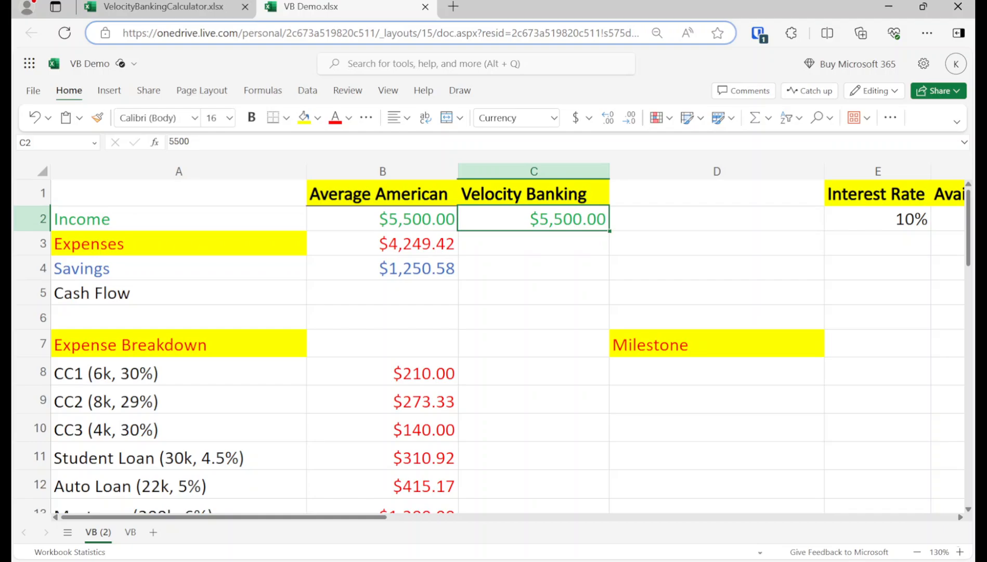
Set the Velocity Banking savings in C4 to 0 and compare it with the Average American savings
{"action": "key", "text": "Down"}
{"action": "key", "text": "Down"}
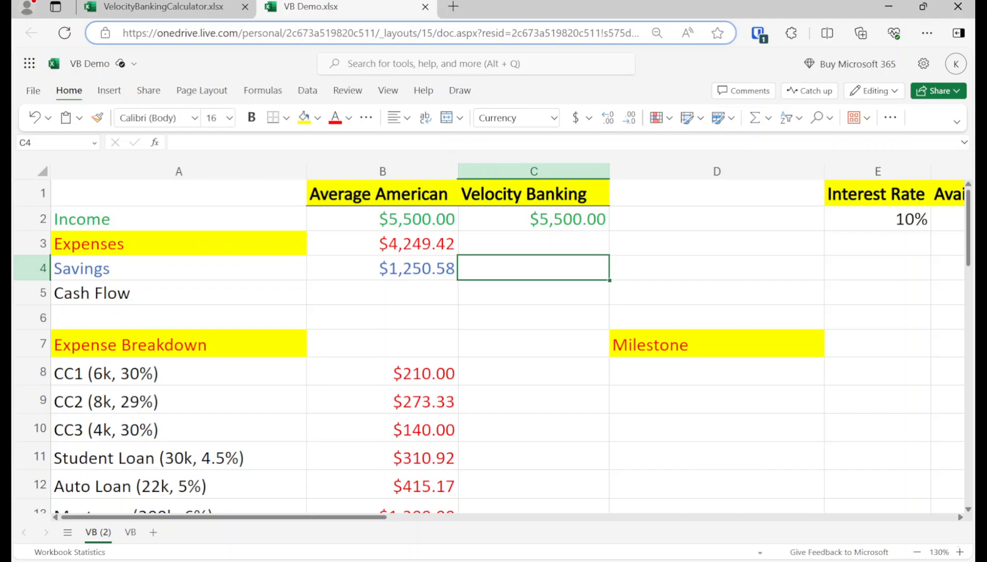
{"action": "type", "text": "0"}
{"action": "key", "text": "Return"}
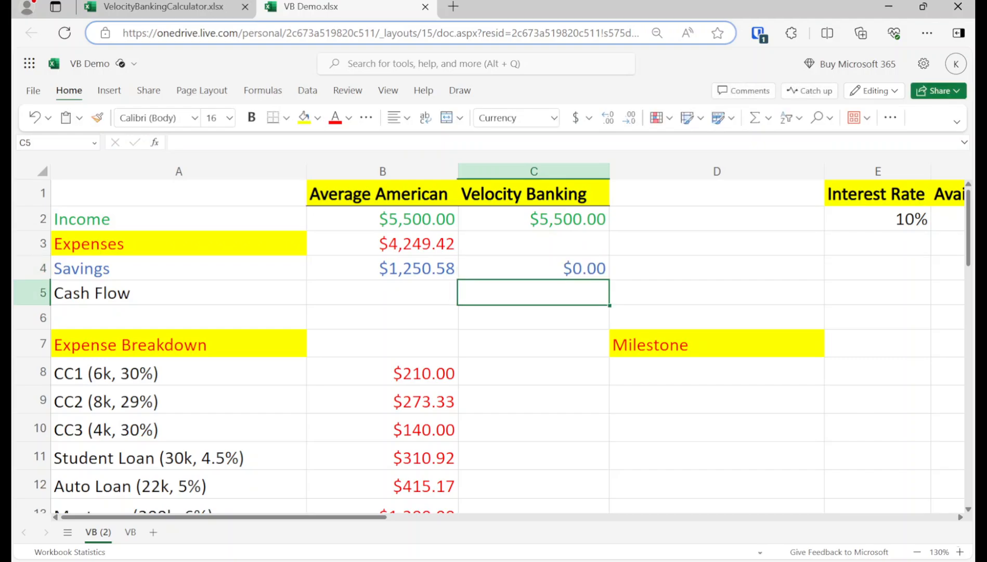
{"action": "key", "text": "Up"}
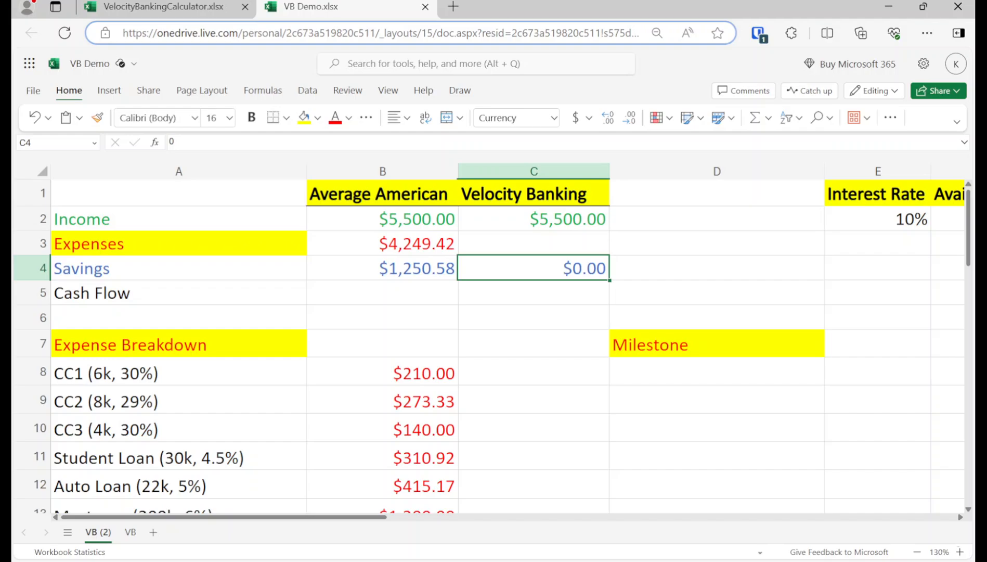
{"action": "key", "text": "Left"}
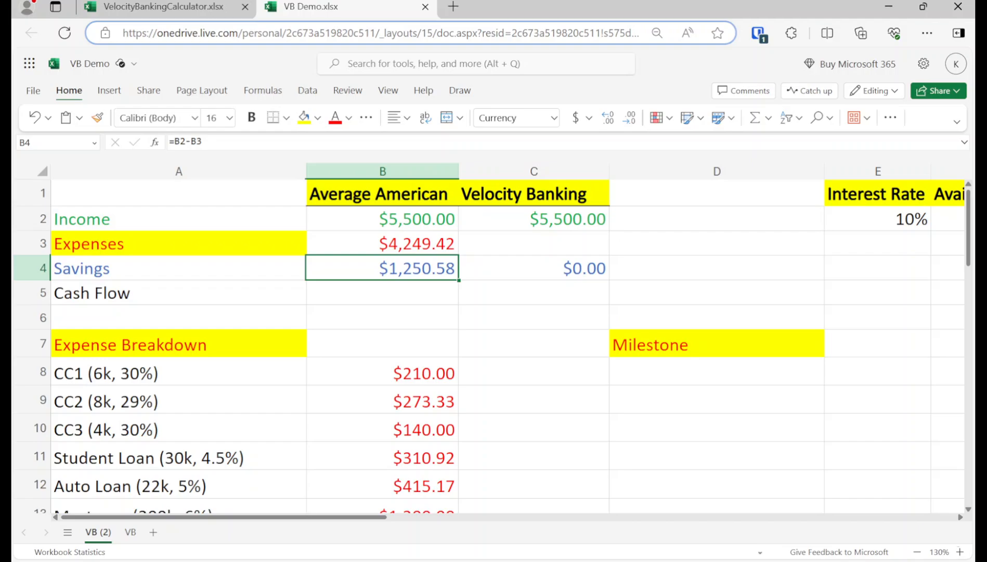
{"action": "key", "text": "shift+Right"}
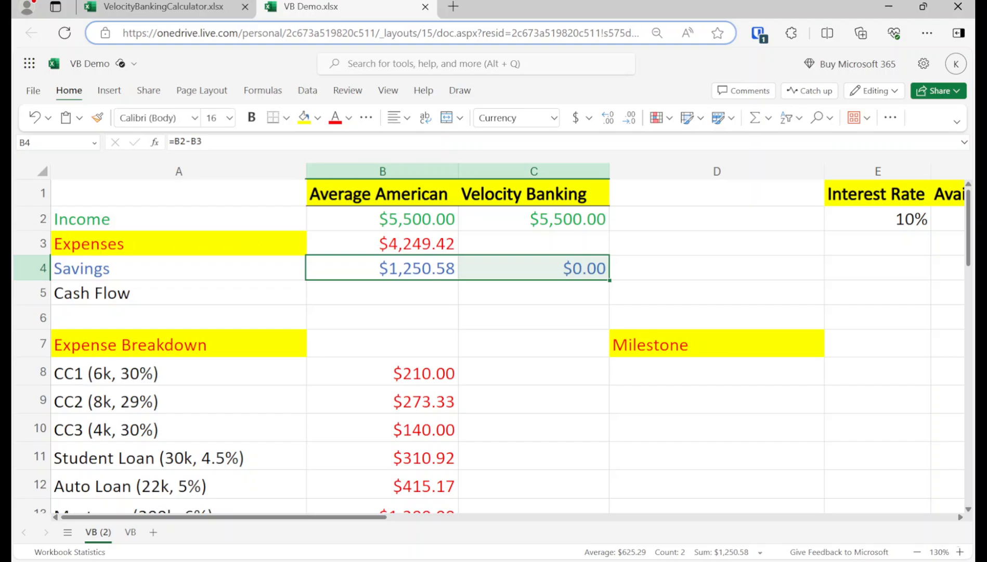
{"action": "left_click", "coordinate": [533, 268]}
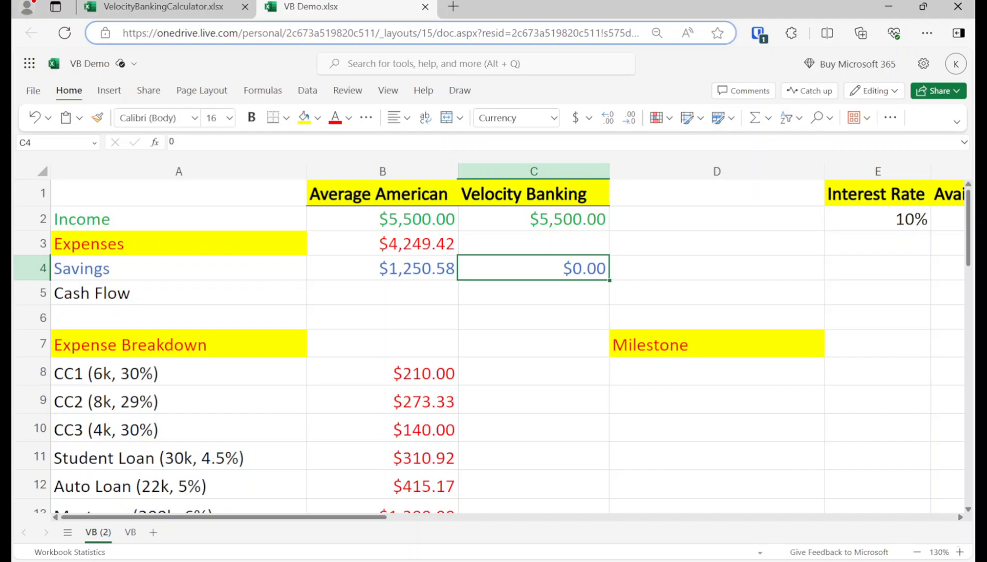
Check the Line of Credit - Operating Account entry in the Requirements list
{"action": "key", "text": "Down"}
{"action": "key", "text": "Down"}
{"action": "key", "text": "Down"}
{"action": "key", "text": "Down"}
{"action": "key", "text": "Down"}
{"action": "key", "text": "Down"}
{"action": "key", "text": "Down"}
{"action": "key", "text": "Down"}
{"action": "key", "text": "Down"}
{"action": "key", "text": "Down"}
{"action": "key", "text": "Down"}
{"action": "key", "text": "Down"}
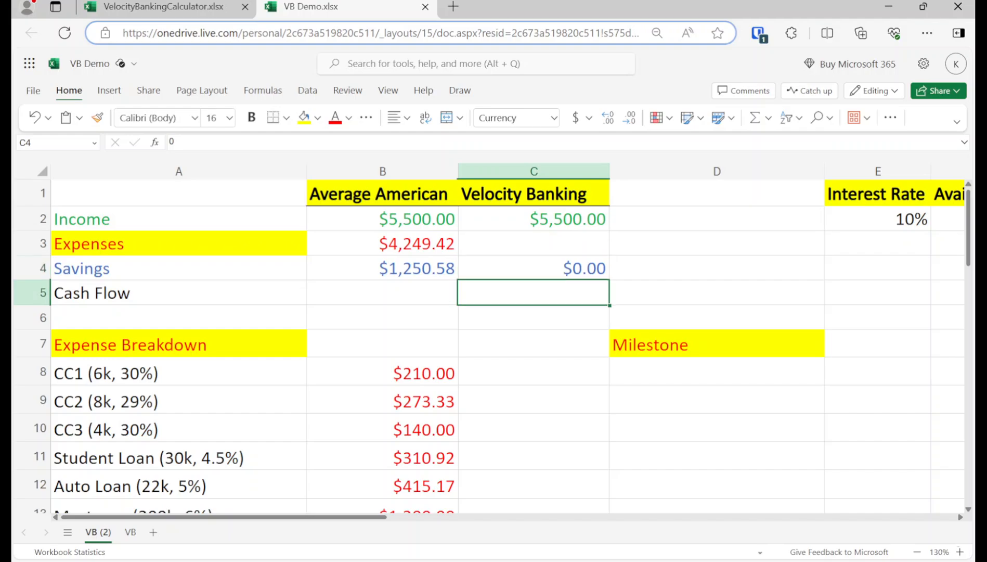
{"action": "key", "text": "Down"}
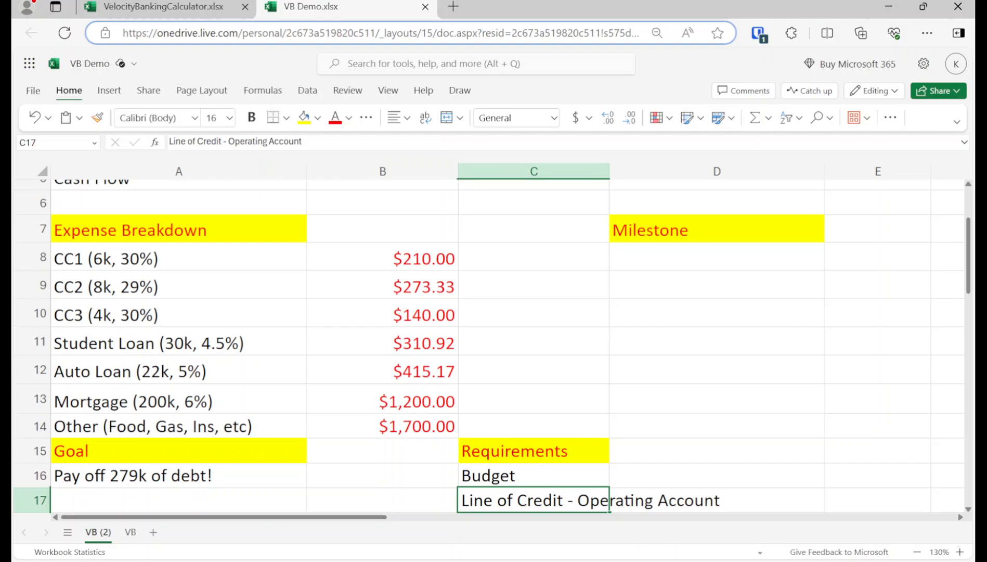
Review the debts in the Expense Breakdown from the Mortgage up to the credit cards
{"action": "key", "text": "Left"}
{"action": "key", "text": "Left"}
{"action": "key", "text": "Up"}
{"action": "key", "text": "Up"}
{"action": "key", "text": "Up"}
{"action": "key", "text": "Up"}
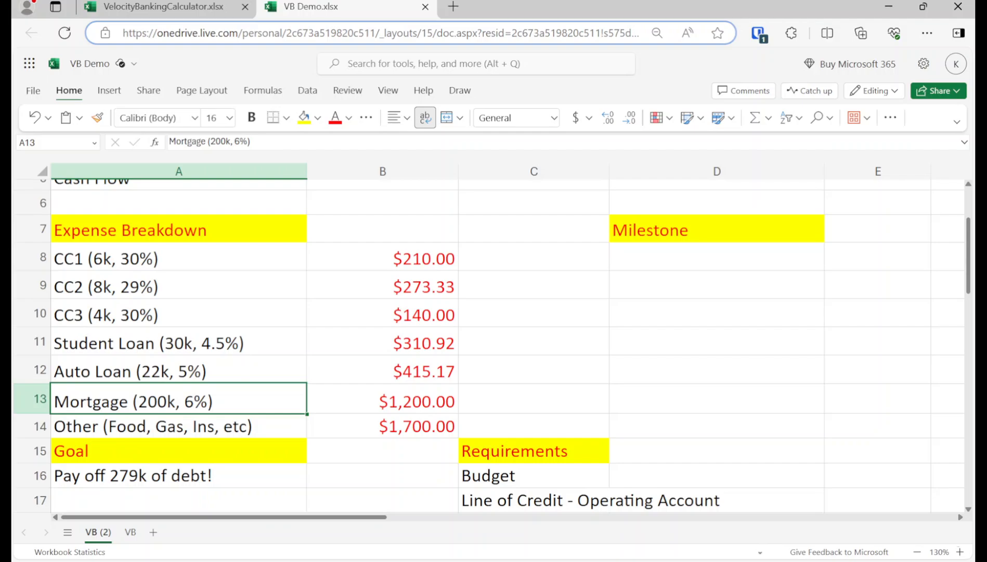
{"action": "key", "text": "Up"}
{"action": "key", "text": "Up"}
{"action": "key", "text": "Up"}
Clear the line of credit table's values from F2 downward across the Available Limit, Balance, Interest and Month columns
{"action": "key", "text": "Right"}
{"action": "key", "text": "Right"}
{"action": "key", "text": "Right"}
{"action": "key", "text": "Right"}
{"action": "key", "text": "Up"}
{"action": "key", "text": "Up"}
{"action": "key", "text": "Up"}
{"action": "key", "text": "Up"}
{"action": "key", "text": "Up"}
{"action": "key", "text": "Up"}
{"action": "key", "text": "Up"}
{"action": "key", "text": "Up"}
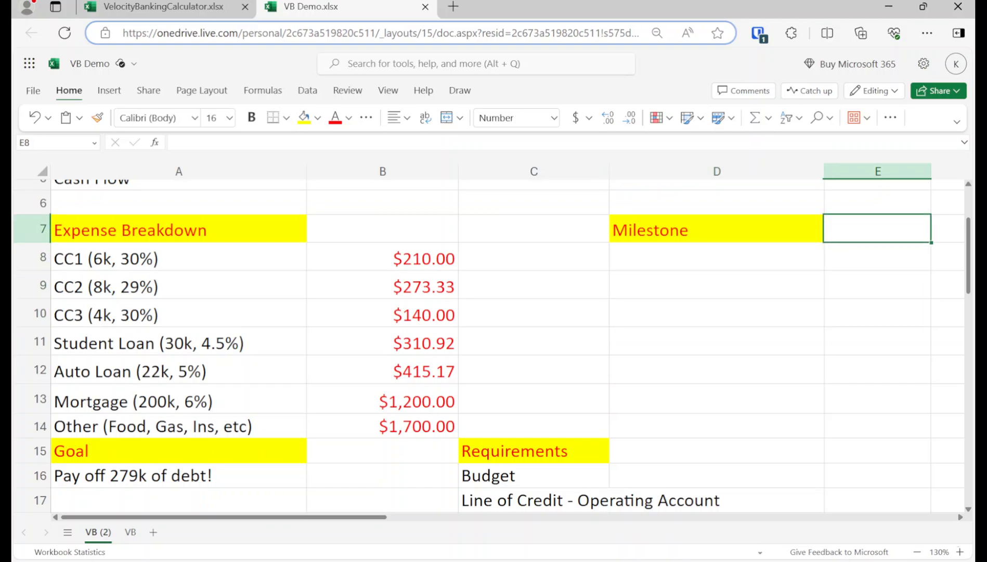
{"action": "key", "text": "Right"}
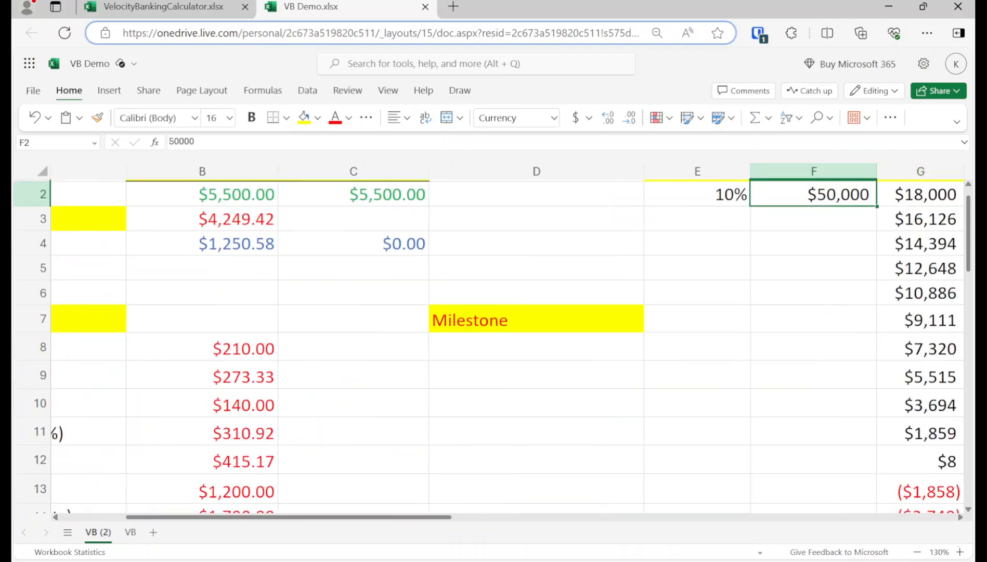
{"action": "key", "text": "shift+Right"}
{"action": "key", "text": "shift+Right"}
{"action": "key", "text": "shift+Right"}
{"action": "key", "text": "shift+Right"}
{"action": "key", "text": "ctrl+shift+Down"}
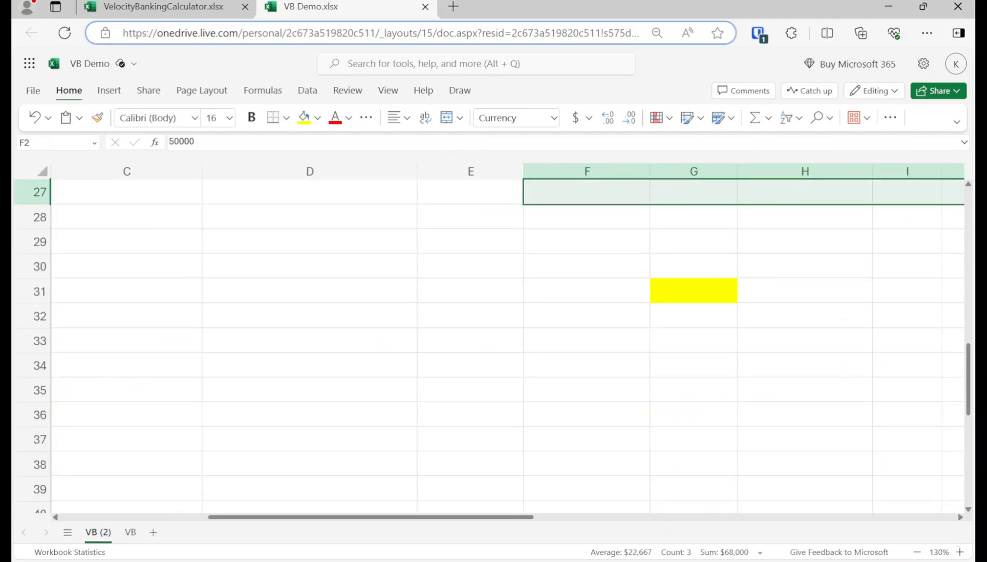
{"action": "key", "text": "Delete"}
Set the line of credit's Available Limit in F2 to 25000
{"action": "key", "text": "Up"}
{"action": "key", "text": "Down"}
{"action": "type", "text": "25000"}
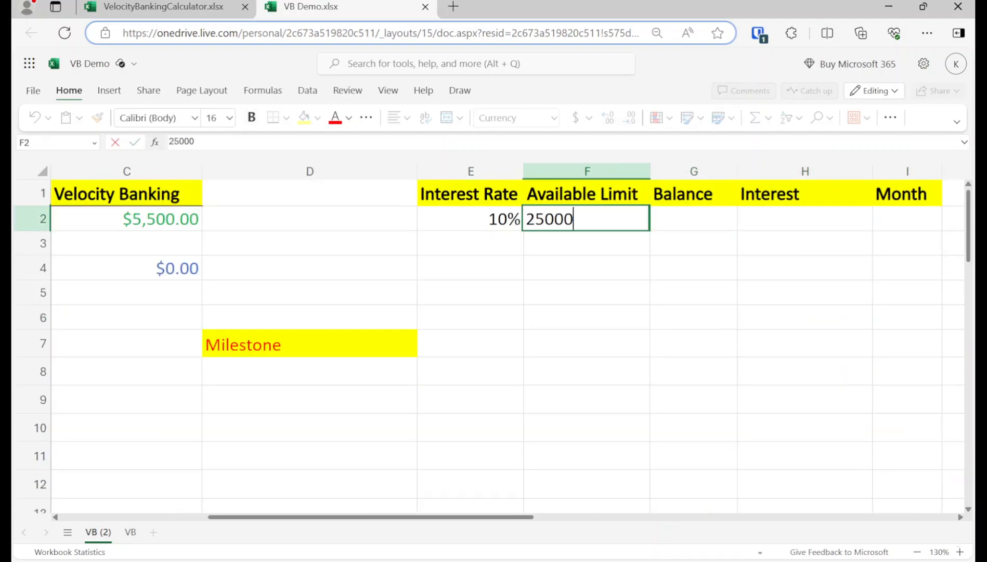
{"action": "key", "text": "Return"}
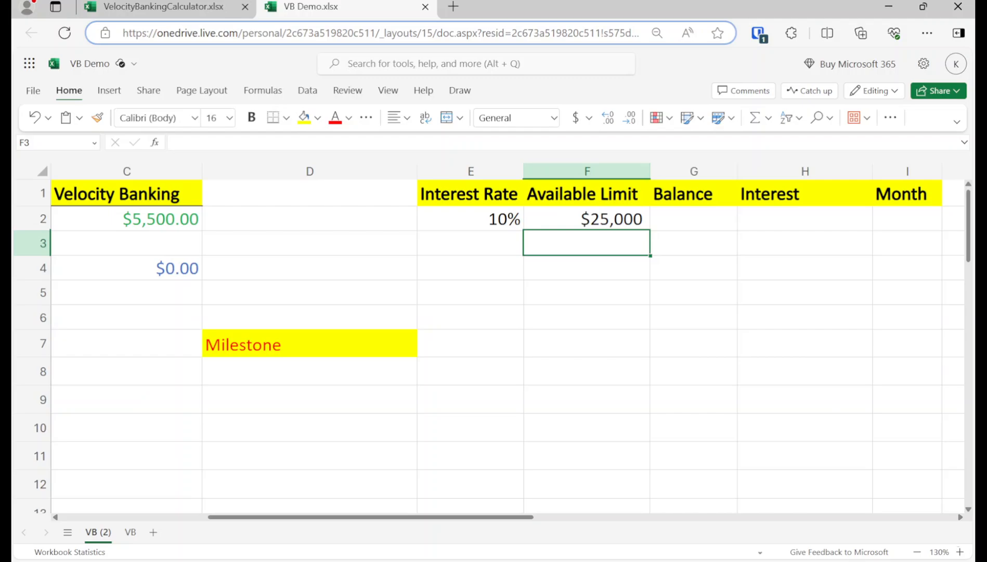
Examine the Expense Breakdown debts from CC1 down to the Mortgage as candidates for the line of credit
{"action": "key", "text": "Left"}
{"action": "key", "text": "Left"}
{"action": "key", "text": "Left"}
{"action": "key", "text": "Left"}
{"action": "key", "text": "Left"}
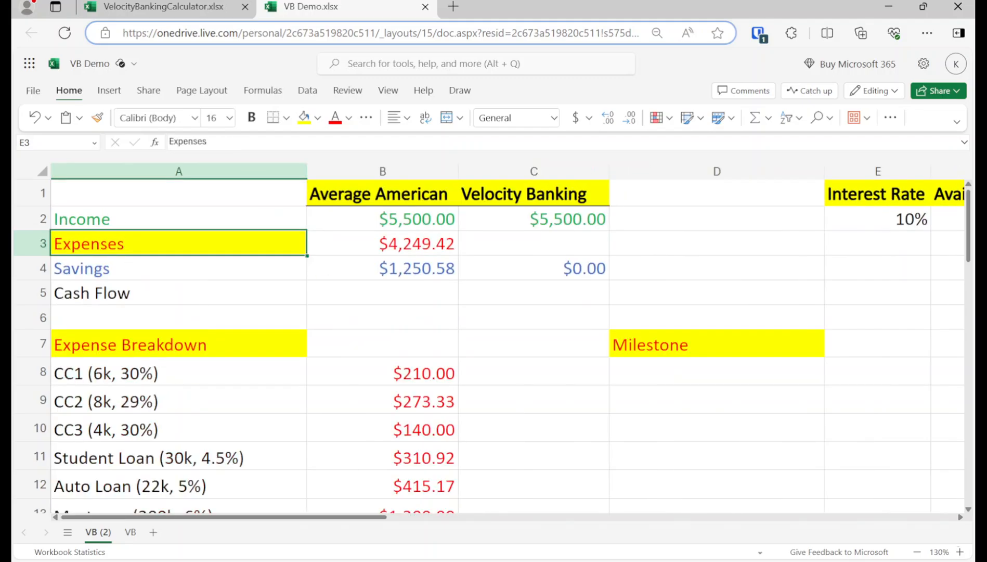
{"action": "key", "text": "Down"}
{"action": "key", "text": "Down"}
{"action": "key", "text": "Down"}
{"action": "key", "text": "Down"}
{"action": "key", "text": "Down"}
{"action": "key", "text": "Down"}
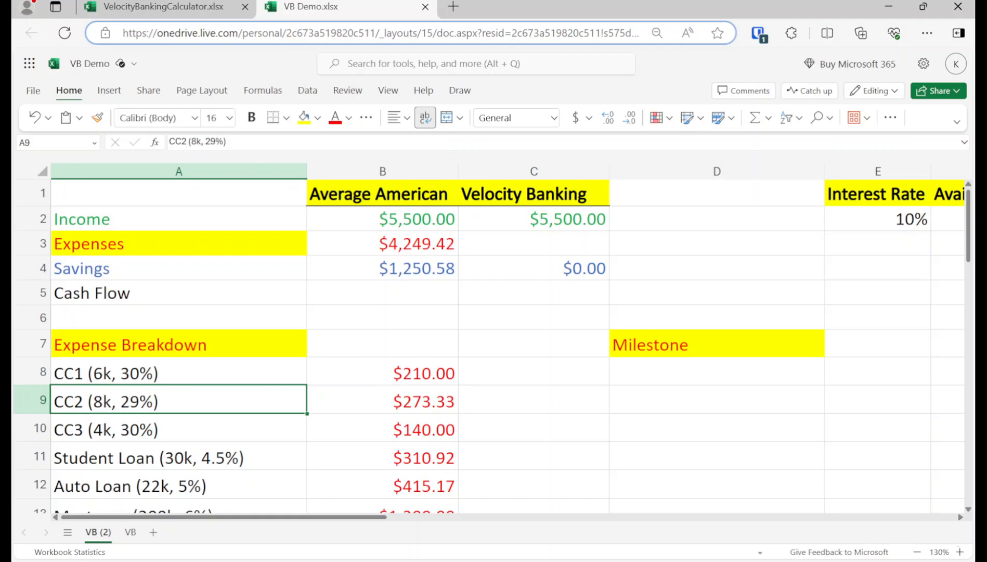
{"action": "key", "text": "Down"}
{"action": "key", "text": "Down"}
{"action": "key", "text": "Down"}
{"action": "key", "text": "Down"}
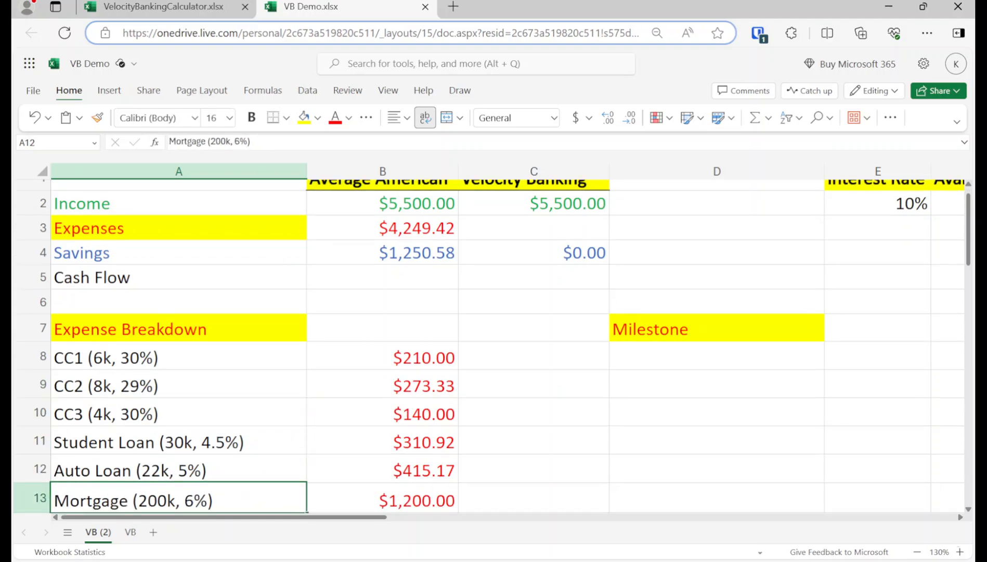
Go back over the debts from the Mortgage up to CC1 and down again to compare their balances and rates
{"action": "key", "text": "Up"}
{"action": "key", "text": "Up"}
{"action": "key", "text": "Up"}
{"action": "key", "text": "Up"}
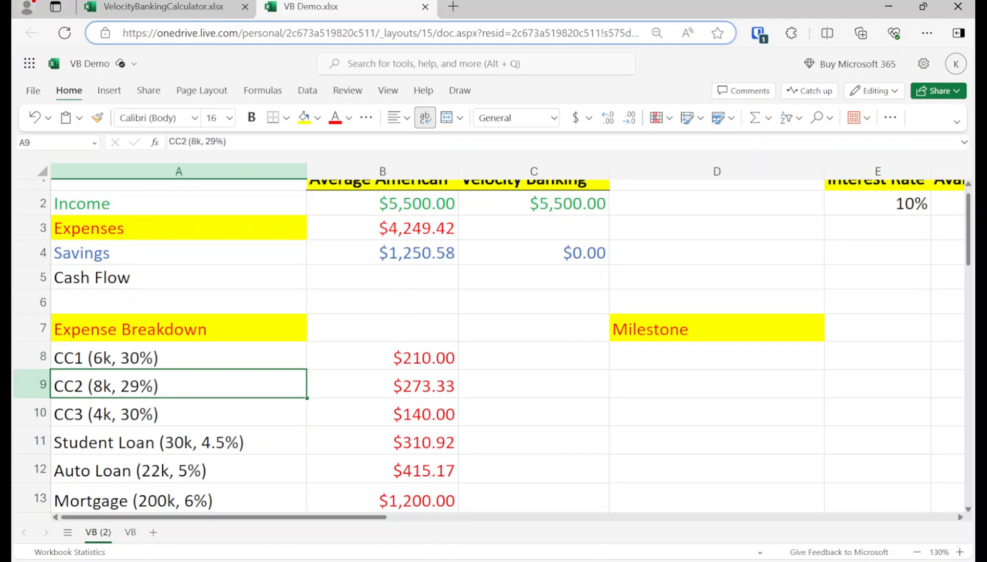
{"action": "key", "text": "Up"}
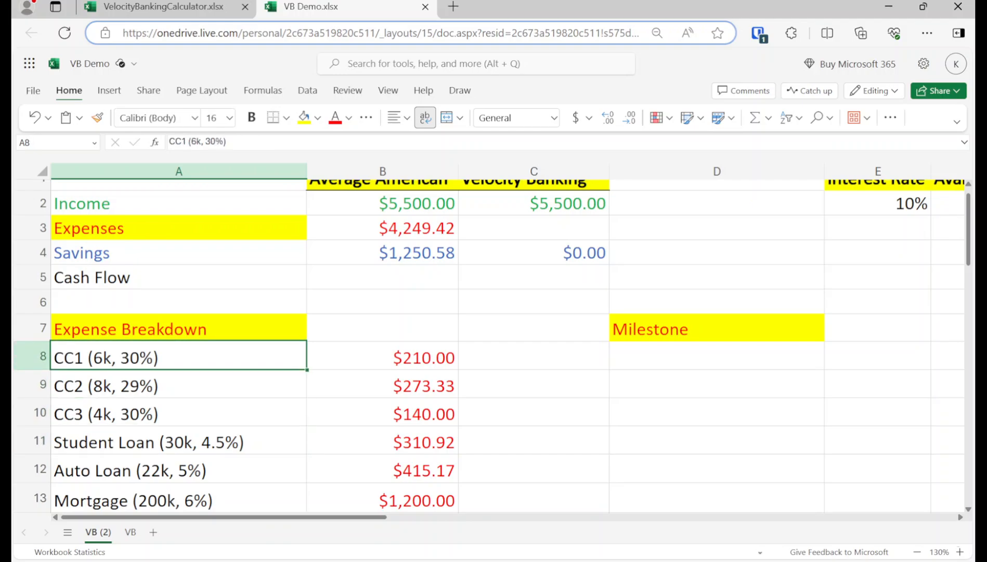
{"action": "key", "text": "Down"}
{"action": "key", "text": "Down"}
{"action": "key", "text": "Down"}
{"action": "key", "text": "Down"}
{"action": "key", "text": "Down"}
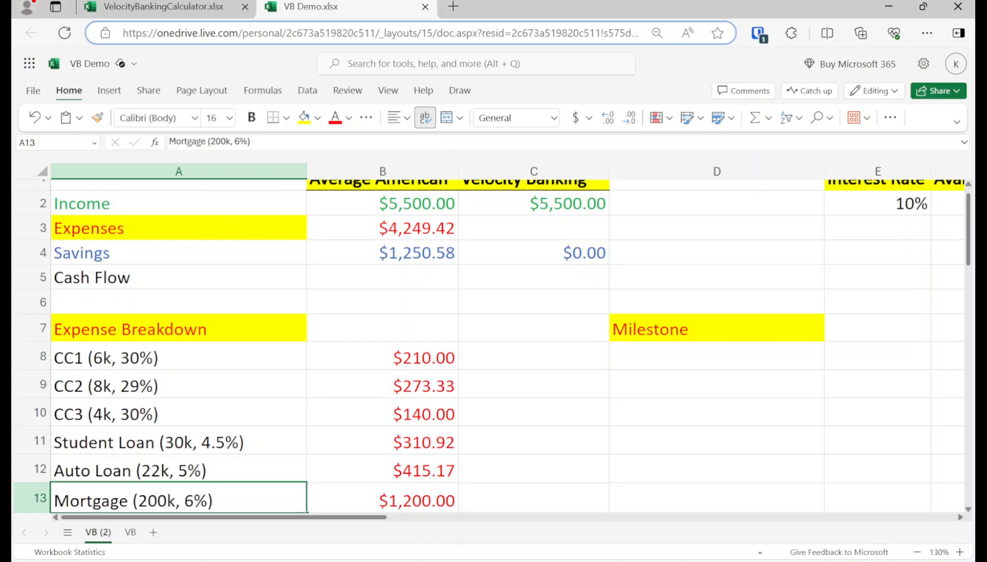
Compare the Average American and Velocity Banking columns by their headings in B1 and C1
{"action": "key", "text": "Right"}
{"action": "key", "text": "Up"}
{"action": "key", "text": "Up"}
{"action": "key", "text": "Up"}
{"action": "key", "text": "Up"}
{"action": "key", "text": "Up"}
{"action": "key", "text": "Up"}
{"action": "key", "text": "Up"}
{"action": "key", "text": "Up"}
{"action": "key", "text": "Up"}
{"action": "key", "text": "Up"}
{"action": "key", "text": "Up"}
{"action": "key", "text": "Up"}
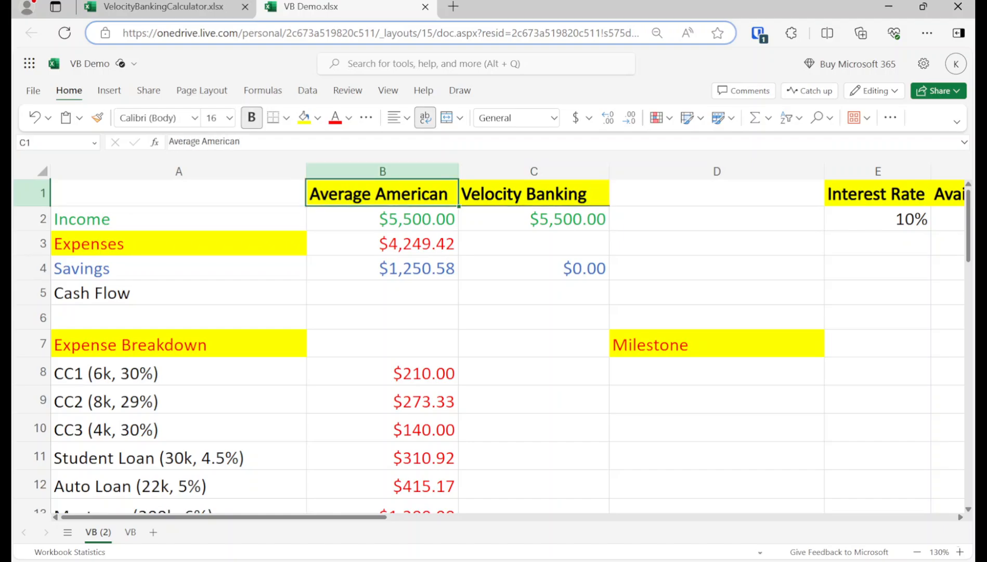
{"action": "left_click", "coordinate": [504, 190]}
{"action": "left_click", "coordinate": [414, 188]}
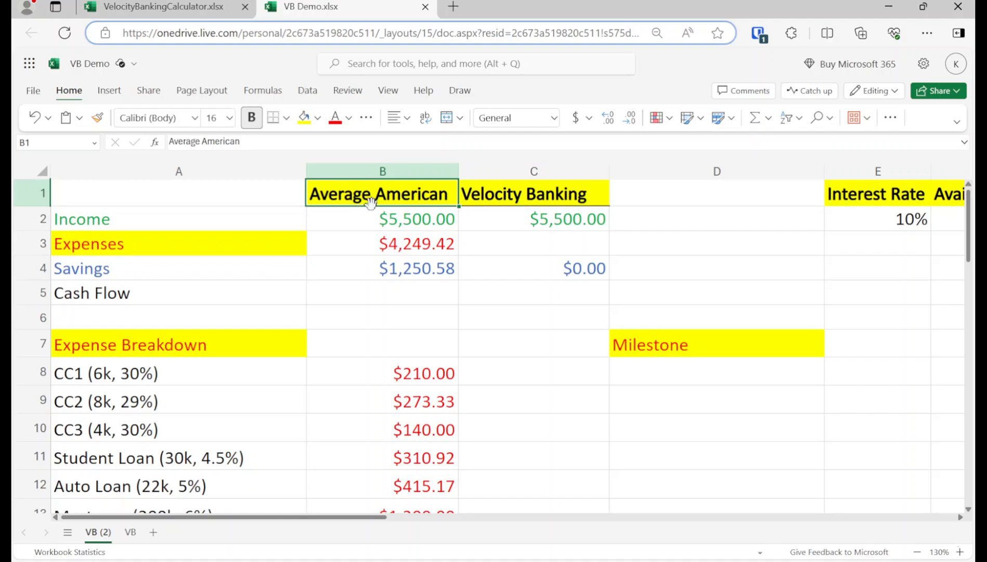
{"action": "left_click", "coordinate": [512, 196]}
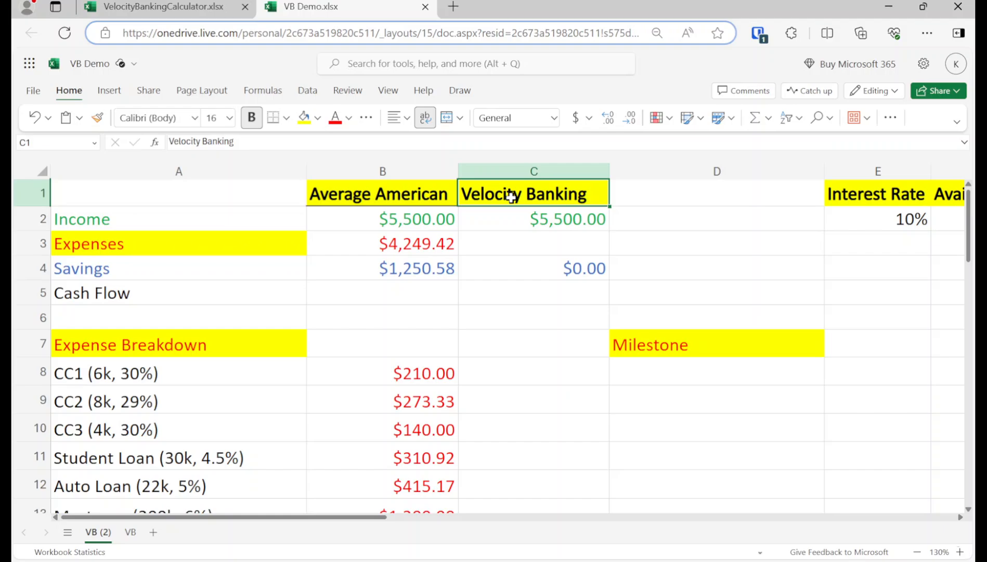
Check the Velocity Banking savings in C4 and the Line of Credit - Operating Account requirement in C17
{"action": "key", "text": "Down"}
{"action": "key", "text": "Down"}
{"action": "key", "text": "Down"}
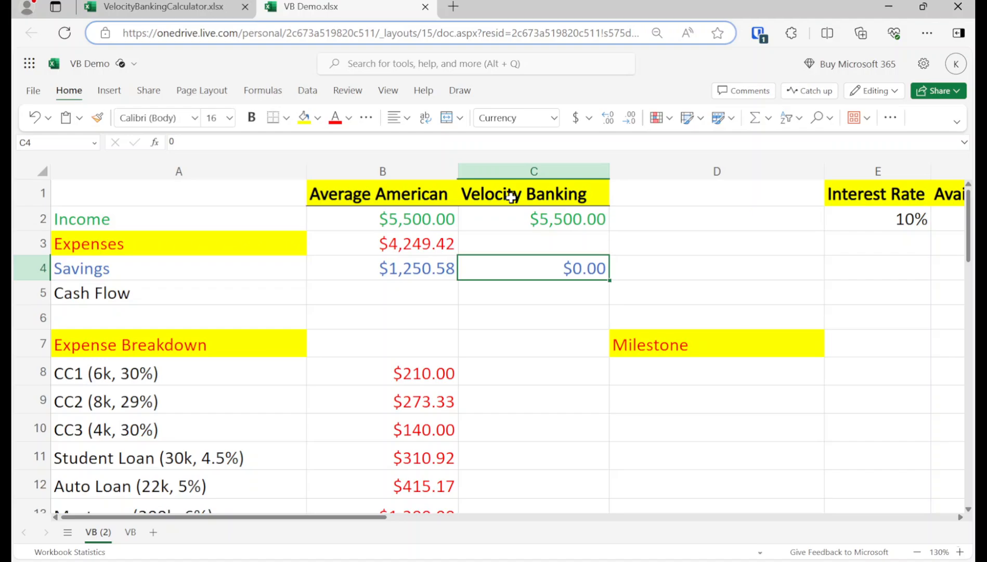
{"action": "key", "text": "Down"}
{"action": "key", "text": "Down"}
{"action": "key", "text": "Down"}
{"action": "key", "text": "Down"}
{"action": "key", "text": "Down"}
{"action": "key", "text": "Down"}
{"action": "key", "text": "Down"}
{"action": "key", "text": "Down"}
{"action": "key", "text": "Down"}
{"action": "key", "text": "Down"}
{"action": "key", "text": "Down"}
{"action": "key", "text": "Down"}
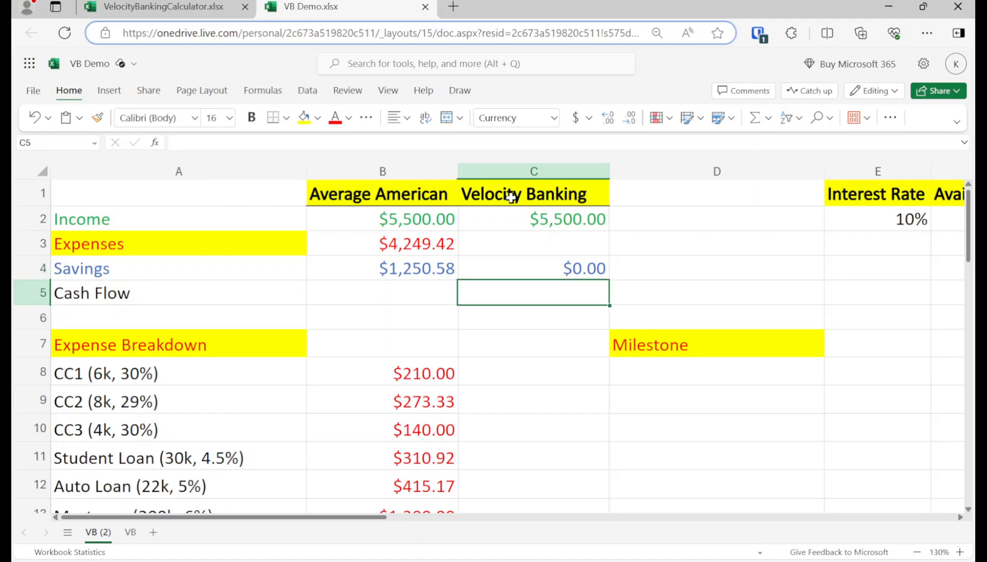
{"action": "key", "text": "Down"}
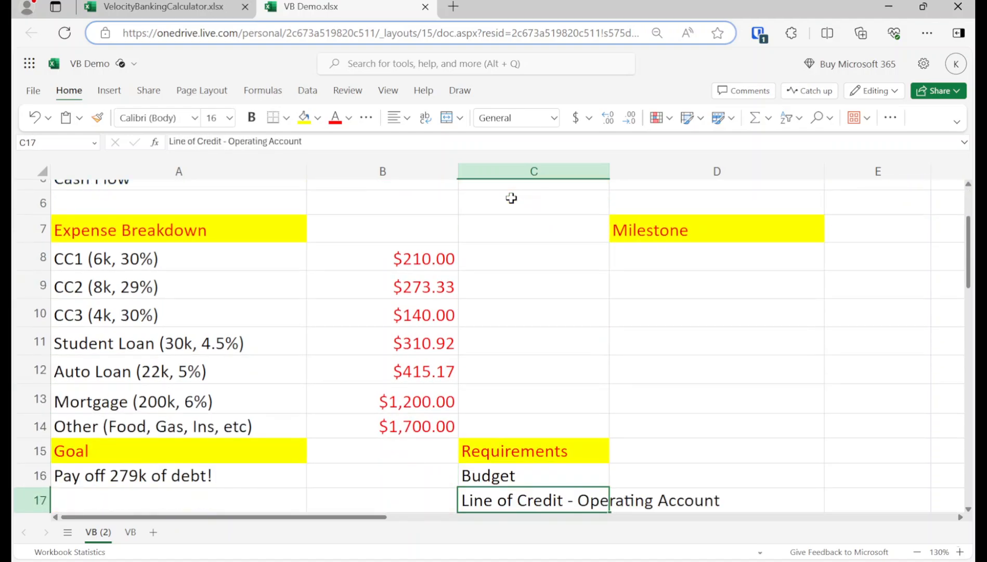
Examine the line of credit's Balance and Available Limit cells in row 2
{"action": "key", "text": "Up"}
{"action": "key", "text": "Up"}
{"action": "key", "text": "Up"}
{"action": "key", "text": "Up"}
{"action": "key", "text": "Right"}
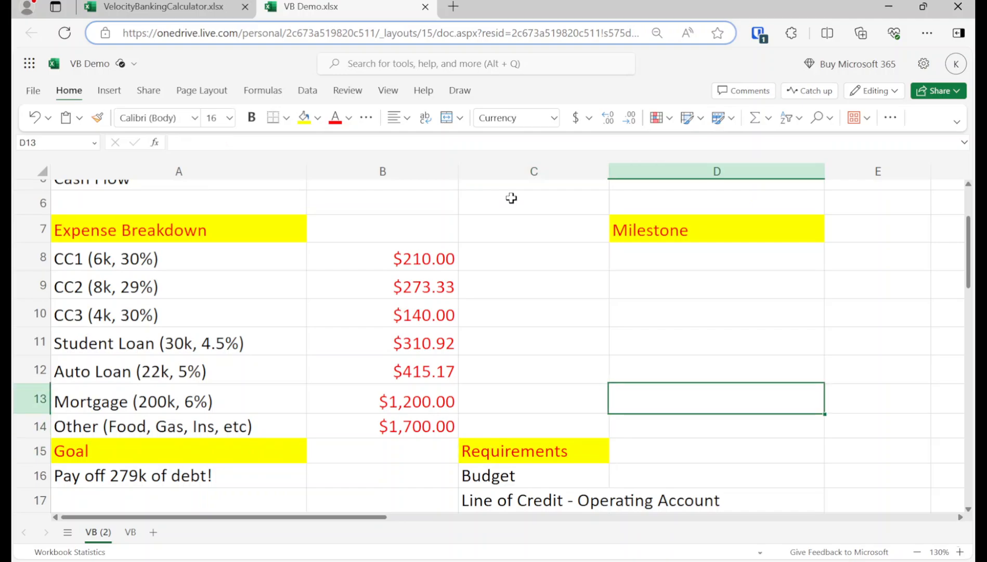
{"action": "key", "text": "Up"}
{"action": "key", "text": "Up"}
{"action": "key", "text": "Up"}
{"action": "key", "text": "Up"}
{"action": "key", "text": "Up"}
{"action": "key", "text": "Up"}
{"action": "key", "text": "Up"}
{"action": "key", "text": "Up"}
{"action": "key", "text": "Up"}
{"action": "key", "text": "Up"}
{"action": "key", "text": "Up"}
{"action": "key", "text": "Up"}
{"action": "key", "text": "Right"}
{"action": "key", "text": "Right"}
{"action": "key", "text": "Right"}
{"action": "key", "text": "Down"}
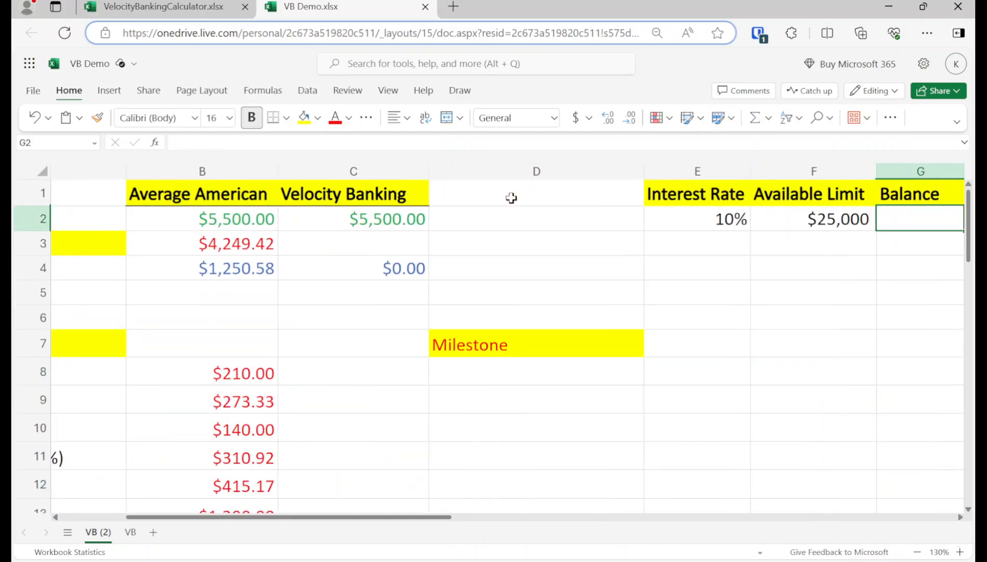
{"action": "key", "text": "Left"}
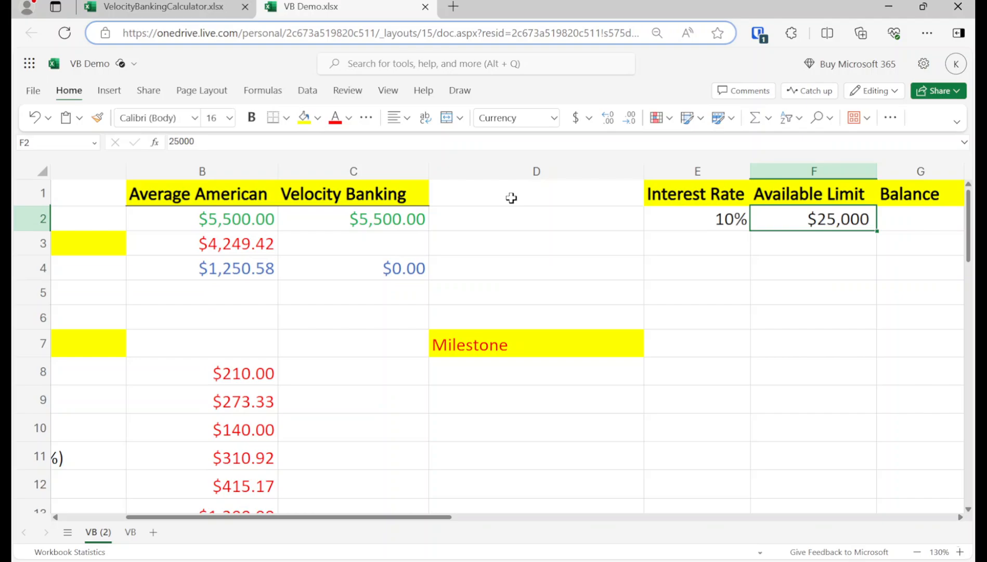
Copy the Average American expenses total from B3 into the Velocity Banking expenses cell C3
{"action": "key", "text": "Left"}
{"action": "key", "text": "Left"}
{"action": "key", "text": "Left"}
{"action": "key", "text": "Left"}
{"action": "key", "text": "Left"}
{"action": "key", "text": "Down"}
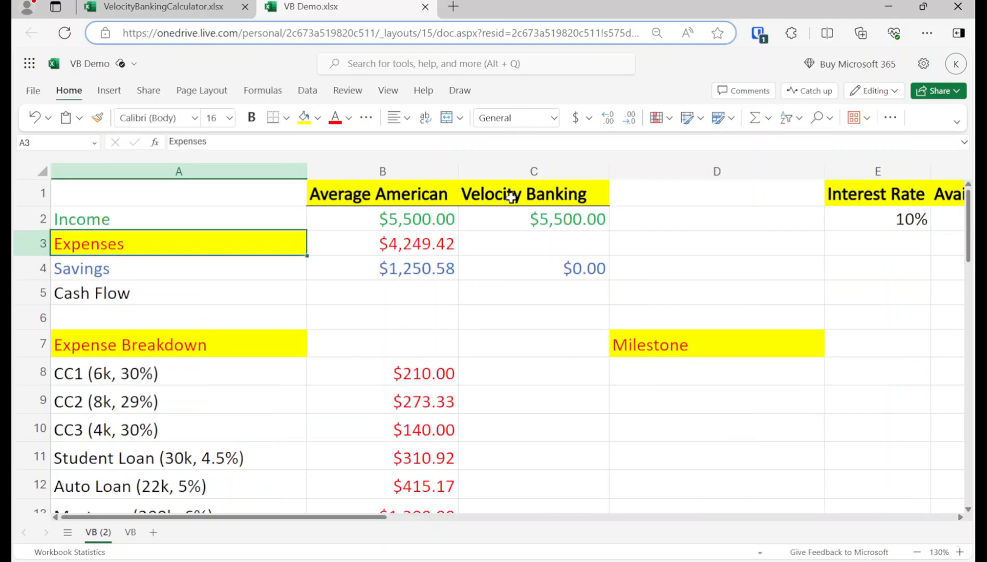
{"action": "key", "text": "Right"}
{"action": "key", "text": "ctrl+c"}
{"action": "key", "text": "Right"}
{"action": "key", "text": "ctrl+v"}
Copy the Average American expense amounts for CC1 through Other (B8:B14) into the Velocity Banking column starting at C8
{"action": "key", "text": "Left"}
{"action": "key", "text": "Down"}
{"action": "key", "text": "Down"}
{"action": "key", "text": "Down"}
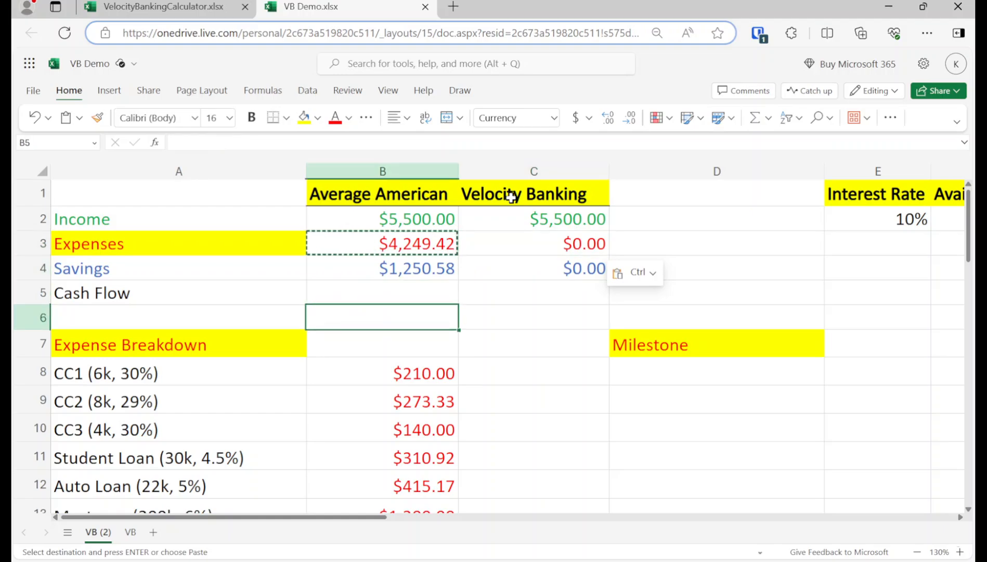
{"action": "key", "text": "Down"}
{"action": "key", "text": "Down"}
{"action": "key", "text": "shift+Down"}
{"action": "key", "text": "shift+Down"}
{"action": "key", "text": "shift+Down"}
{"action": "key", "text": "shift+Down"}
{"action": "key", "text": "shift+Down"}
{"action": "key", "text": "shift+Down"}
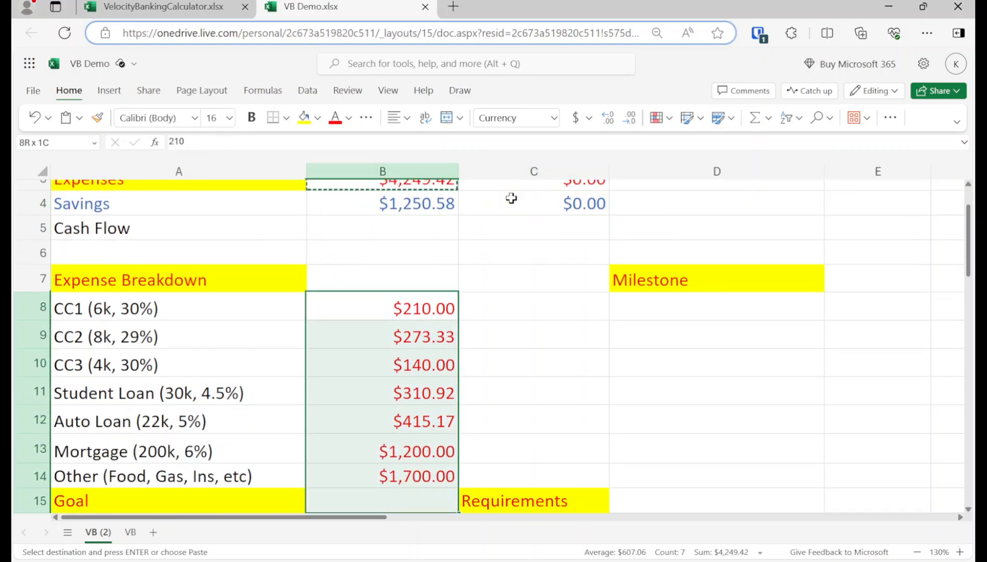
{"action": "key", "text": "ctrl+c"}
{"action": "key", "text": "Right"}
{"action": "key", "text": "ctrl+v"}
Check the Velocity Banking income, expenses and savings against the copied expense amounts in column C
{"action": "key", "text": "Up"}
{"action": "key", "text": "Up"}
{"action": "key", "text": "Up"}
{"action": "key", "text": "Up"}
{"action": "key", "text": "Up"}
{"action": "key", "text": "Up"}
{"action": "key", "text": "Up"}
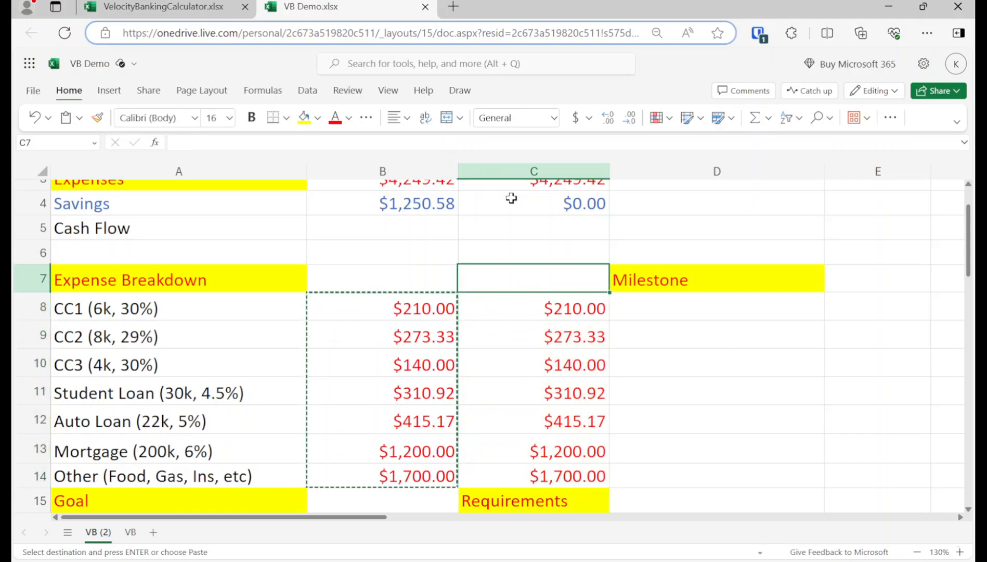
{"action": "key", "text": "Down"}
{"action": "key", "text": "Down"}
{"action": "key", "text": "Down"}
{"action": "key", "text": "Down"}
{"action": "key", "text": "Down"}
{"action": "key", "text": "Down"}
{"action": "key", "text": "Down"}
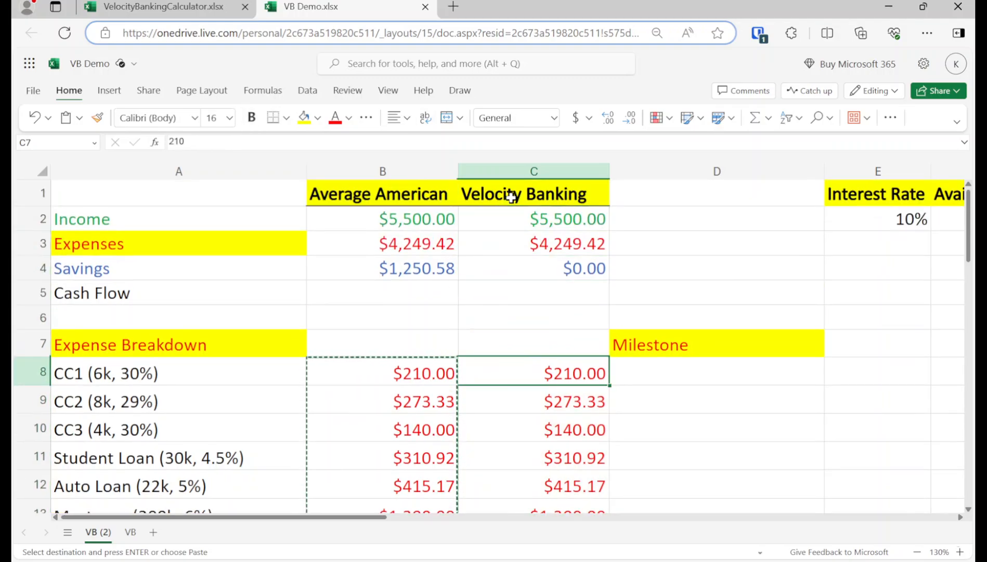
Examine the credit card debts CC1 through CC3 (A8:A10) in the expense breakdown
{"action": "key", "text": "Left"}
{"action": "key", "text": "Left"}
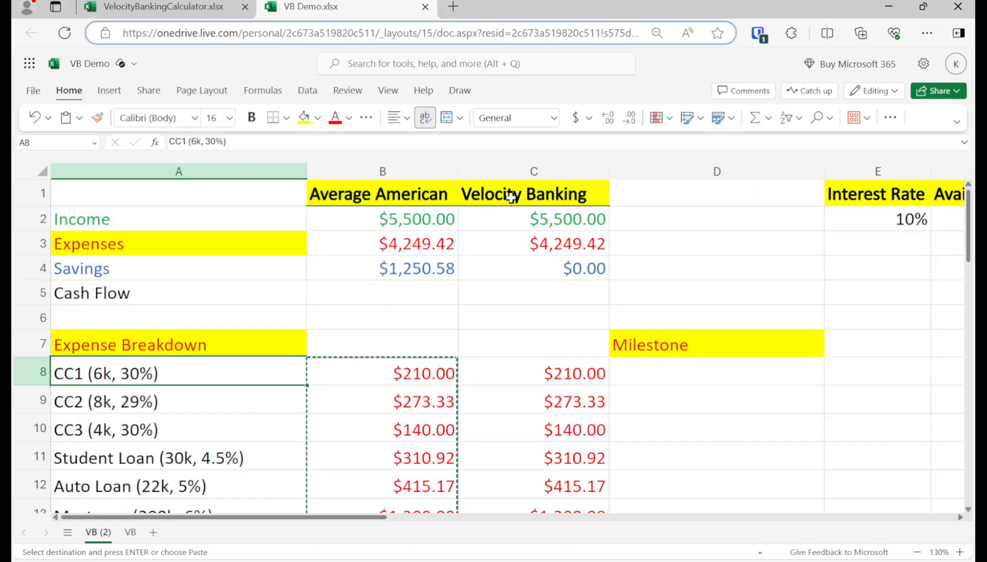
{"action": "key", "text": "Escape"}
{"action": "key", "text": "shift+Down"}
{"action": "key", "text": "shift+Down"}
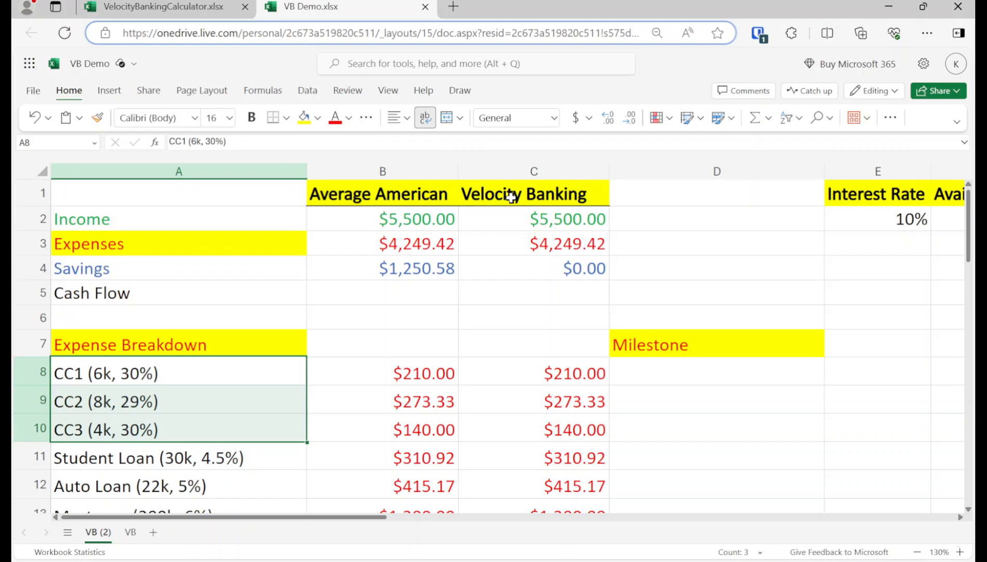
{"action": "key", "text": "Right"}
{"action": "key", "text": "Right"}
{"action": "key", "text": "Left"}
{"action": "key", "text": "Left"}
{"action": "key", "text": "shift+Down"}
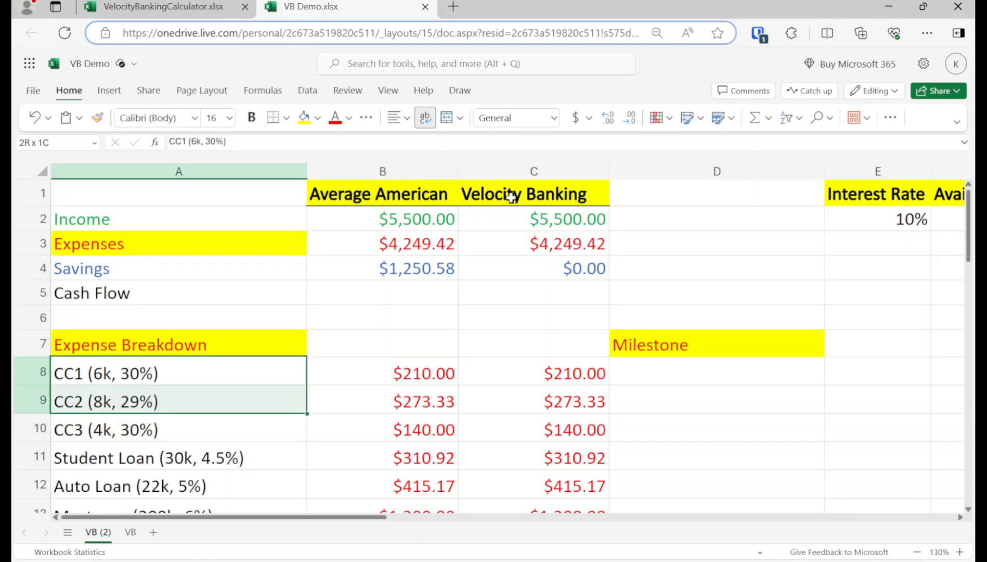
{"action": "key", "text": "shift+Down"}
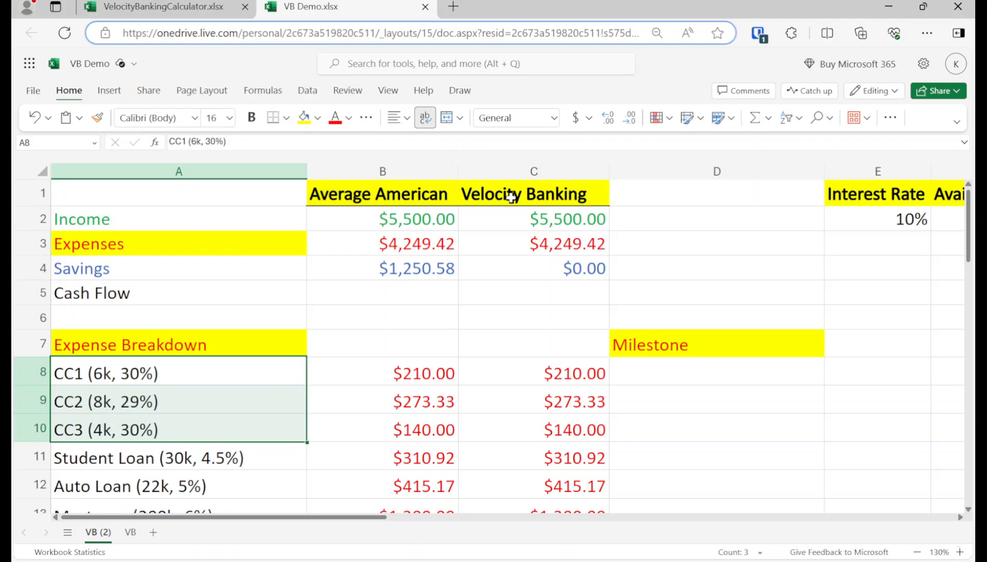
Set the line of credit's starting Balance in G2 to 18000
{"action": "key", "text": "Right"}
{"action": "key", "text": "Right"}
{"action": "key", "text": "Right"}
{"action": "key", "text": "Up"}
{"action": "key", "text": "Up"}
{"action": "key", "text": "Up"}
{"action": "key", "text": "Right"}
{"action": "key", "text": "Up"}
{"action": "key", "text": "Right"}
{"action": "key", "text": "Right"}
{"action": "key", "text": "Up"}
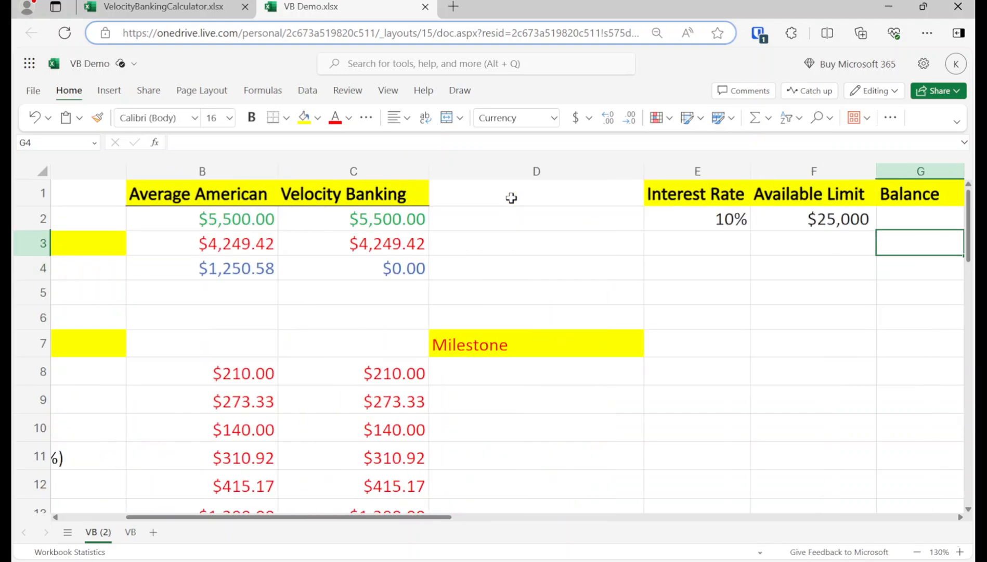
{"action": "key", "text": "Up"}
{"action": "type", "text": "18000"}
{"action": "key", "text": "Return"}
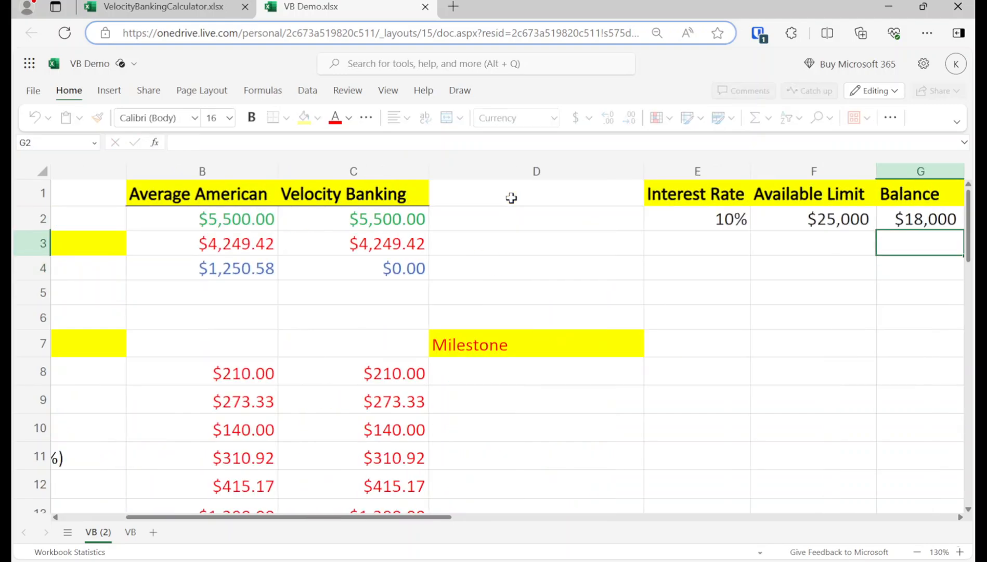
{"action": "key", "text": "Right"}
{"action": "key", "text": "Up"}
{"action": "key", "text": "Up"}
{"action": "key", "text": "Down"}
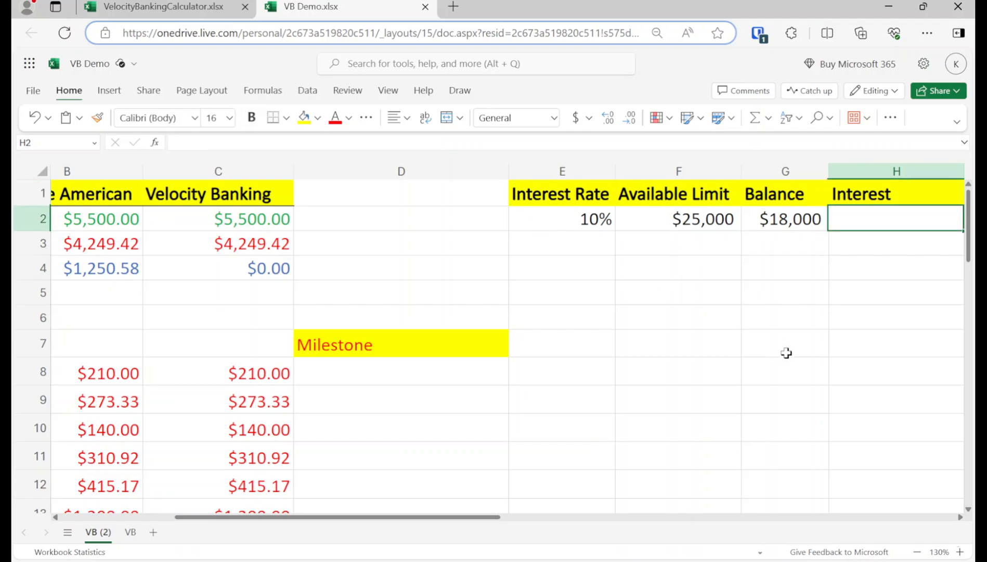
Set the Velocity Banking payments for CC1, CC2 and CC3 (C8:C10) to 0
{"action": "left_click", "coordinate": [370, 267]}
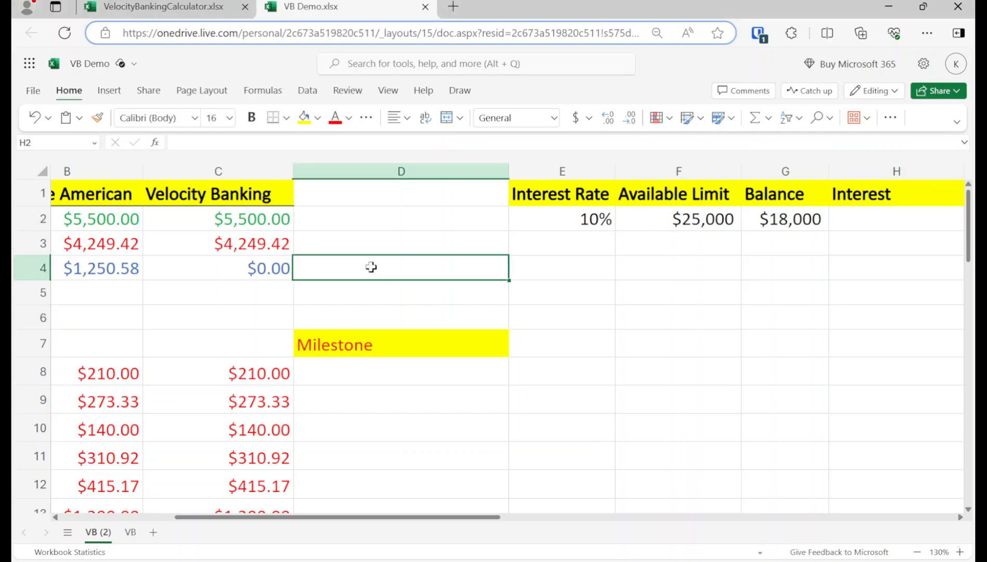
{"action": "key", "text": "Left"}
{"action": "key", "text": "Left"}
{"action": "key", "text": "Left"}
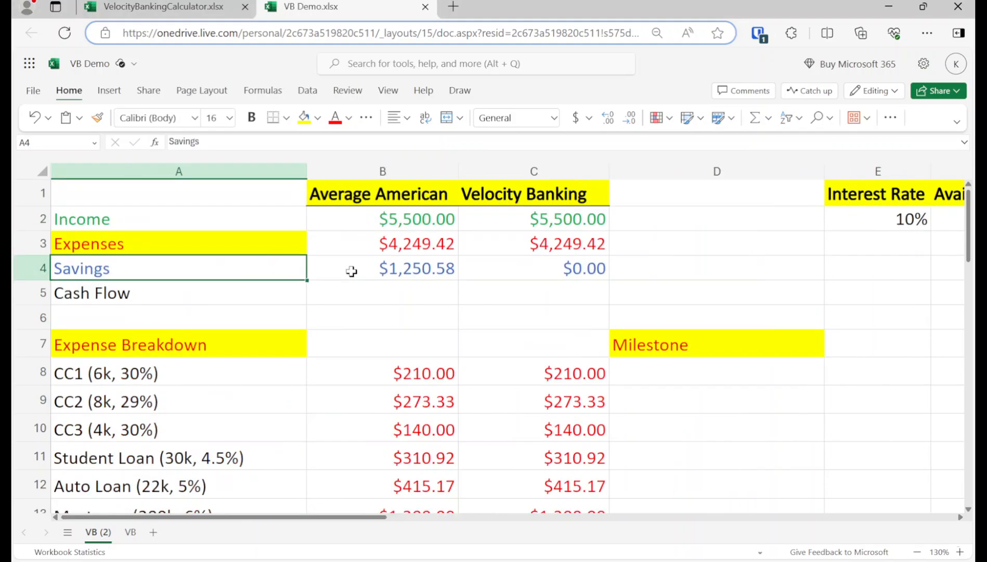
{"action": "key", "text": "Down"}
{"action": "key", "text": "Down"}
{"action": "key", "text": "Down"}
{"action": "key", "text": "Down"}
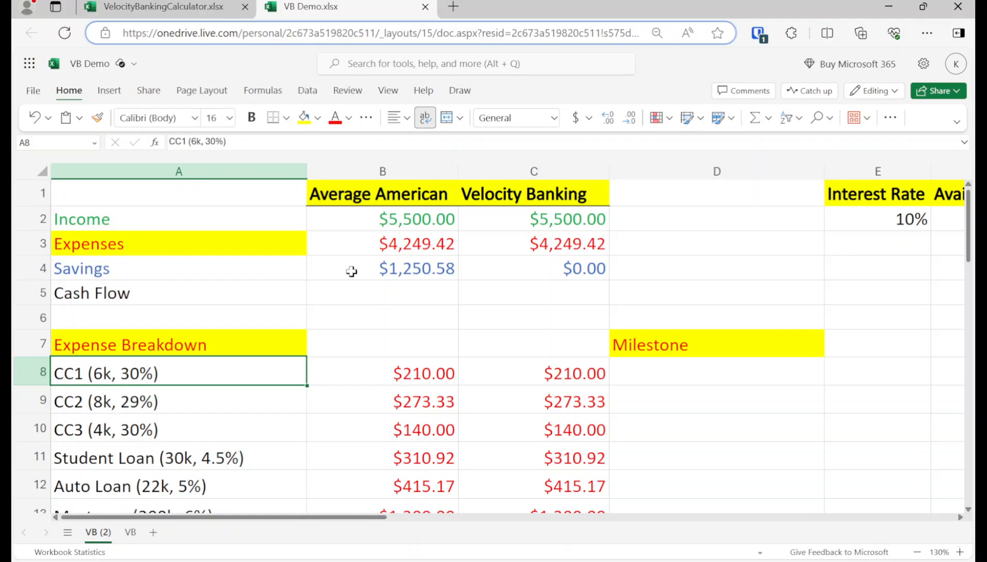
{"action": "key", "text": "Right"}
{"action": "key", "text": "Right"}
{"action": "type", "text": "0"}
{"action": "key", "text": "Return"}
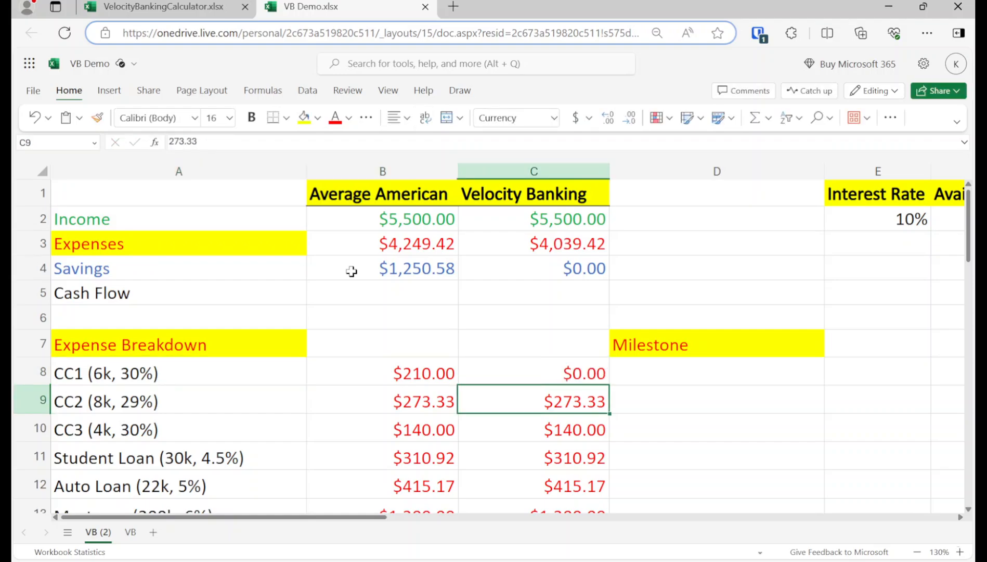
{"action": "type", "text": "0"}
{"action": "key", "text": "Return"}
{"action": "type", "text": "00"}
{"action": "key", "text": "Return"}
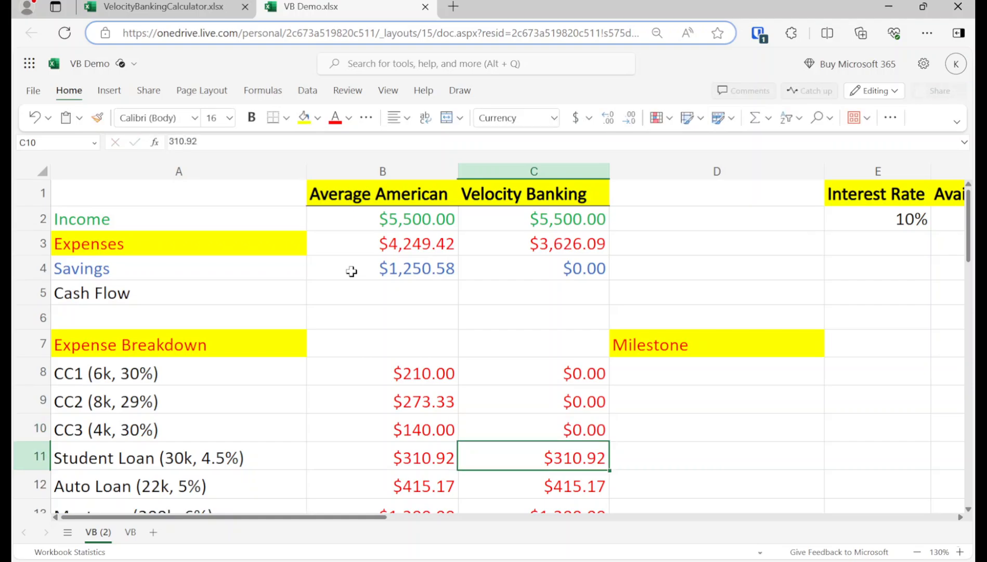
Compare the Average American and Velocity Banking expense totals in B3:C3
{"action": "key", "text": "Up"}
{"action": "key", "text": "Up"}
{"action": "key", "text": "Up"}
{"action": "key", "text": "Up"}
{"action": "key", "text": "Up"}
{"action": "key", "text": "Up"}
{"action": "key", "text": "Up"}
{"action": "key", "text": "Up"}
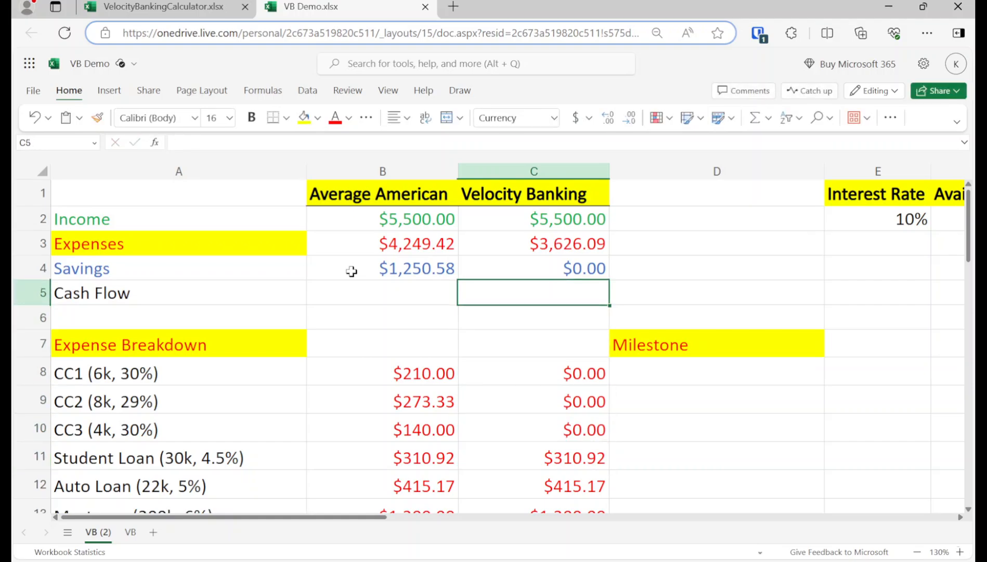
{"action": "key", "text": "Left"}
{"action": "key", "text": "shift+Right"}
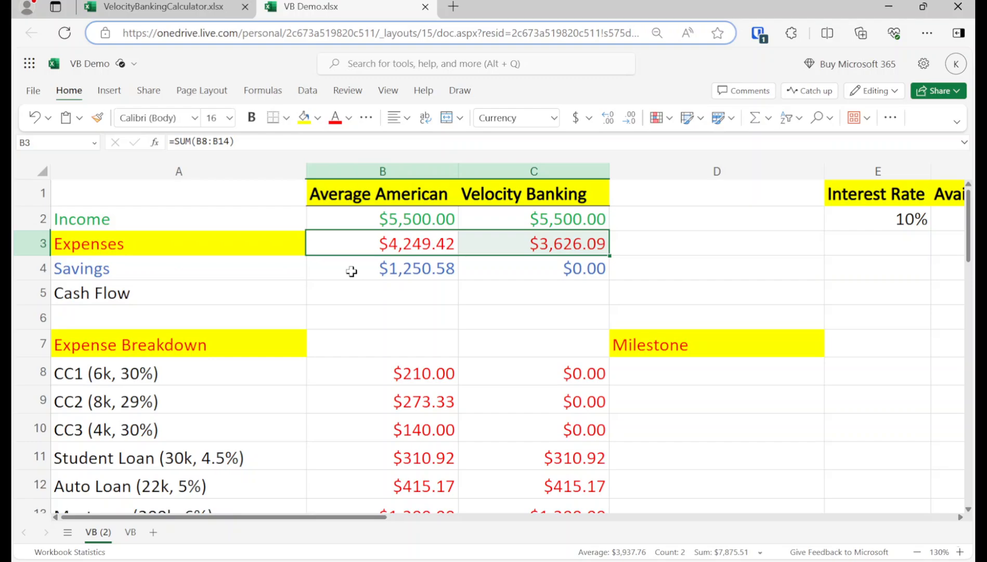
Calculate the Velocity Banking cash flow in C5 with the formula =C2-C3
{"action": "key", "text": "Right"}
{"action": "key", "text": "Down"}
{"action": "key", "text": "Down"}
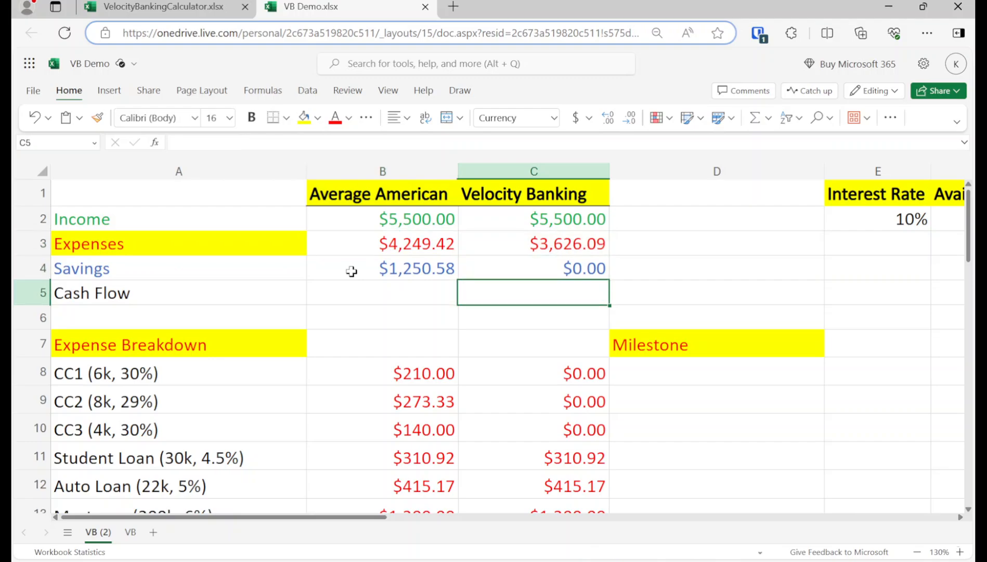
{"action": "type", "text": "=c2-c3"}
{"action": "key", "text": "Return"}
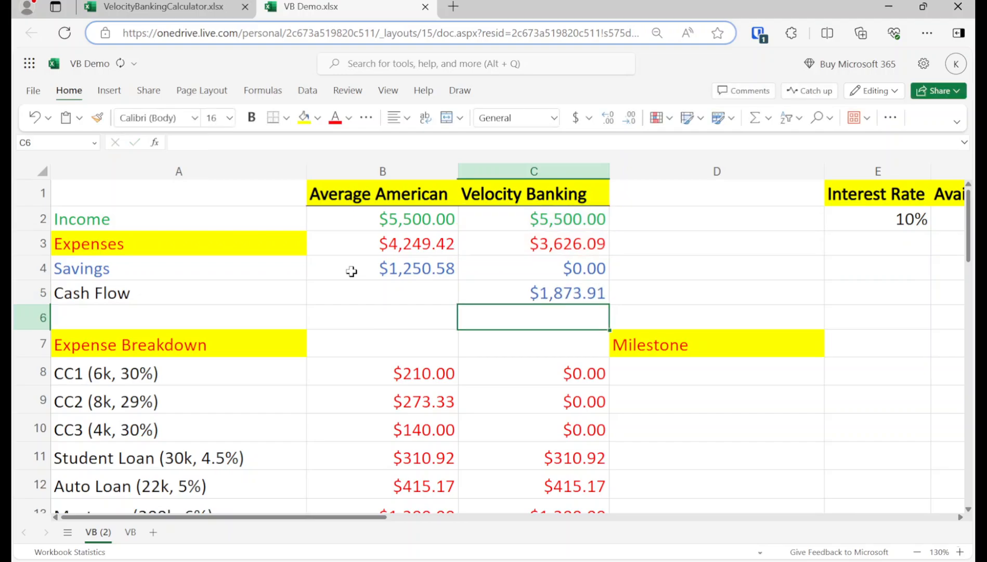
{"action": "key", "text": "Up"}
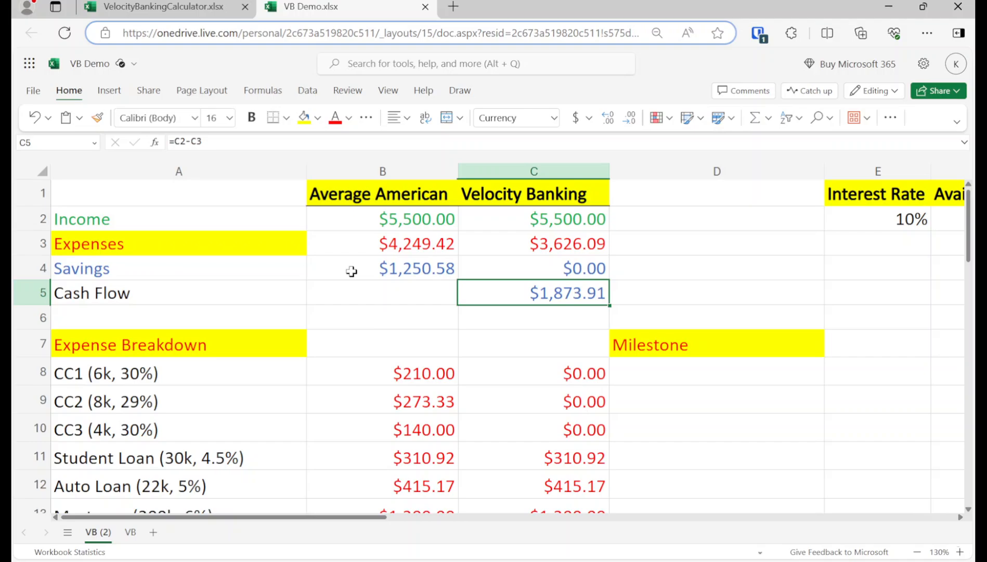
Examine the Velocity Banking income in C2 against the line of credit's Balance in G2
{"action": "key", "text": "Right"}
{"action": "key", "text": "Right"}
{"action": "key", "text": "Right"}
{"action": "key", "text": "Up"}
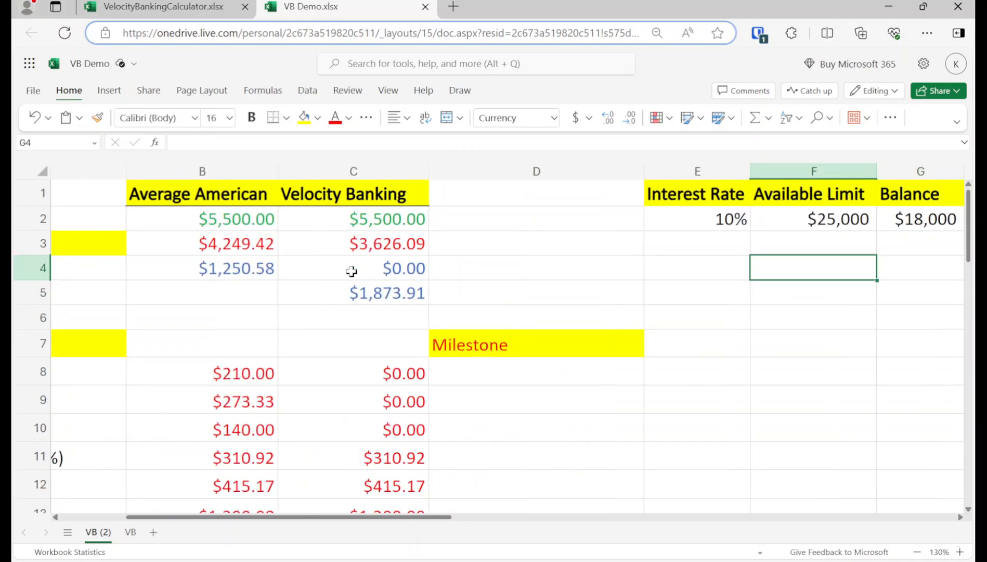
{"action": "key", "text": "Up"}
{"action": "key", "text": "Up"}
{"action": "key", "text": "Left"}
{"action": "key", "text": "Left"}
{"action": "key", "text": "Left"}
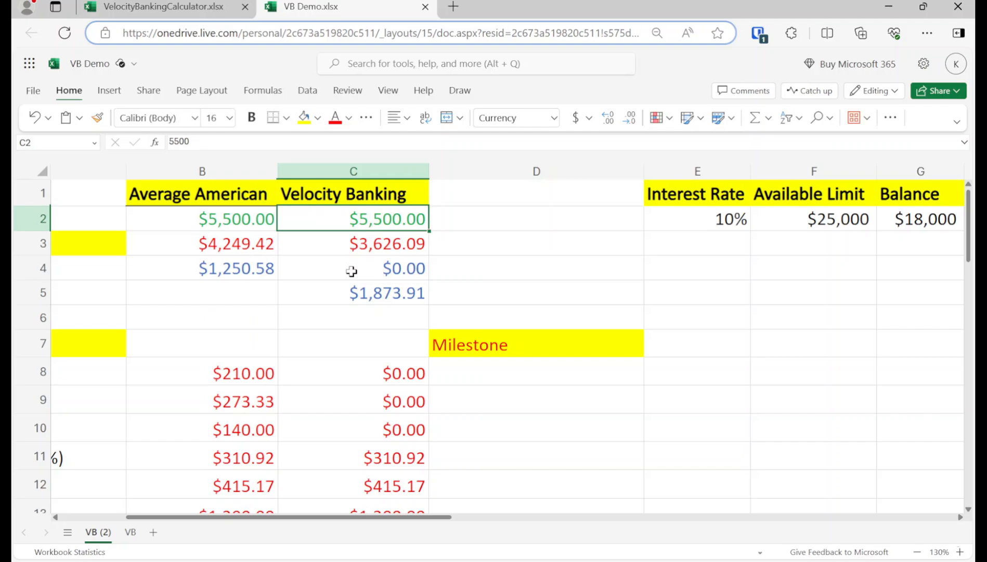
{"action": "key", "text": "Right"}
{"action": "key", "text": "Right"}
{"action": "key", "text": "Right"}
{"action": "key", "text": "Right"}
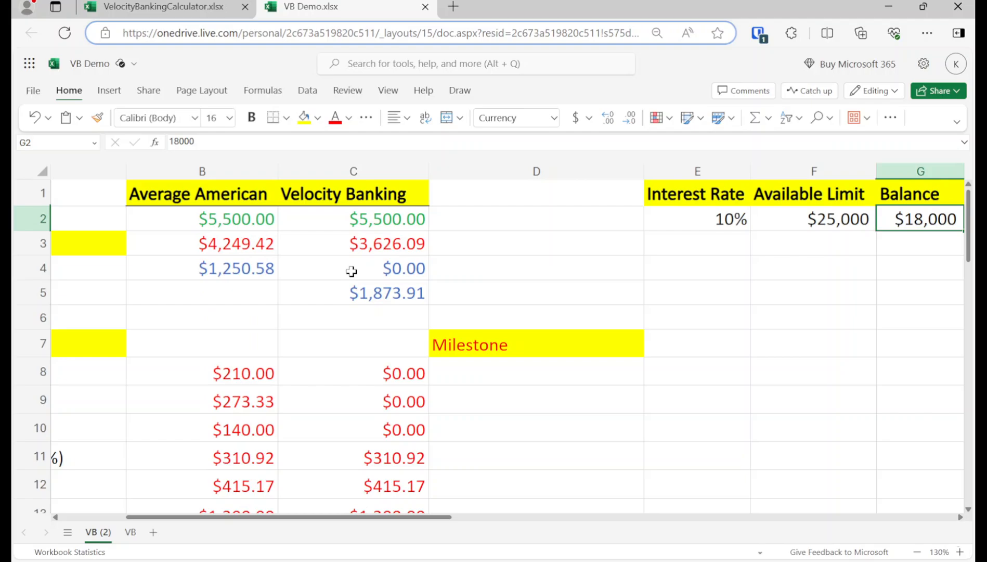
Examine the Velocity Banking expenses and cash flow in relation to the next Balance cell, G3
{"action": "key", "text": "Down"}
{"action": "key", "text": "Left"}
{"action": "key", "text": "Left"}
{"action": "key", "text": "Left"}
{"action": "key", "text": "Left"}
{"action": "key", "text": "Right"}
{"action": "key", "text": "Right"}
{"action": "key", "text": "Right"}
{"action": "key", "text": "Right"}
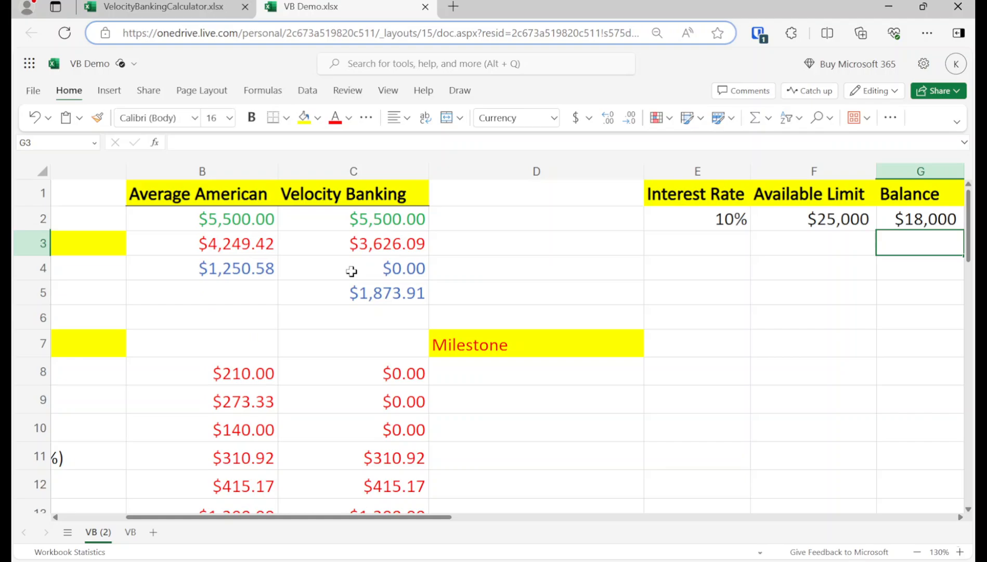
{"action": "key", "text": "Left"}
{"action": "key", "text": "Left"}
{"action": "key", "text": "Left"}
{"action": "key", "text": "Left"}
{"action": "key", "text": "Down"}
{"action": "key", "text": "Down"}
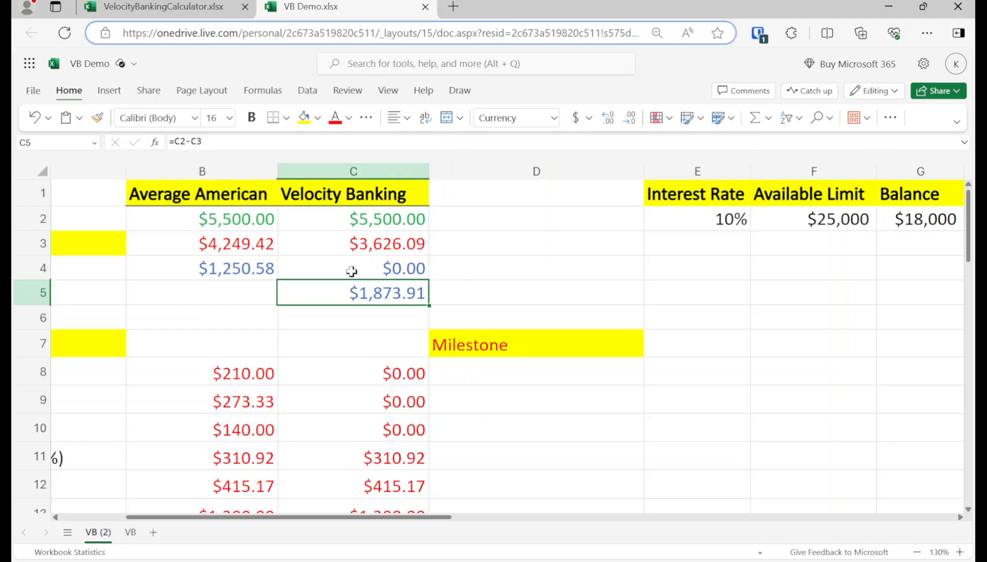
Start the Month column with 0 in I2 and the formula =I2+1 in I3
{"action": "key", "text": "Right"}
{"action": "key", "text": "Right"}
{"action": "key", "text": "Right"}
{"action": "key", "text": "Right"}
{"action": "key", "text": "Right"}
{"action": "key", "text": "Right"}
{"action": "key", "text": "Right"}
{"action": "key", "text": "Up"}
{"action": "key", "text": "Up"}
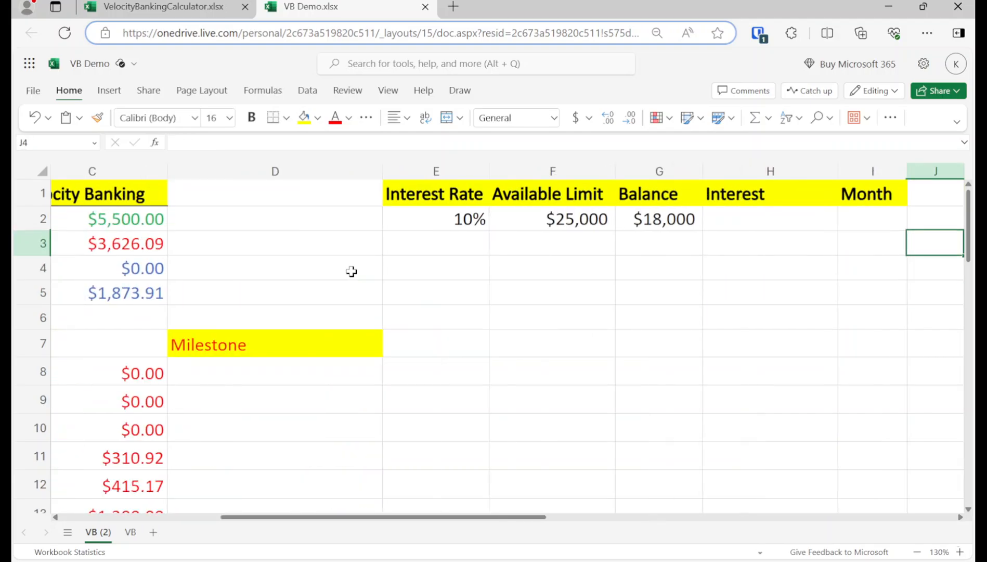
{"action": "key", "text": "Left"}
{"action": "key", "text": "Up"}
{"action": "type", "text": "0"}
{"action": "key", "text": "Return"}
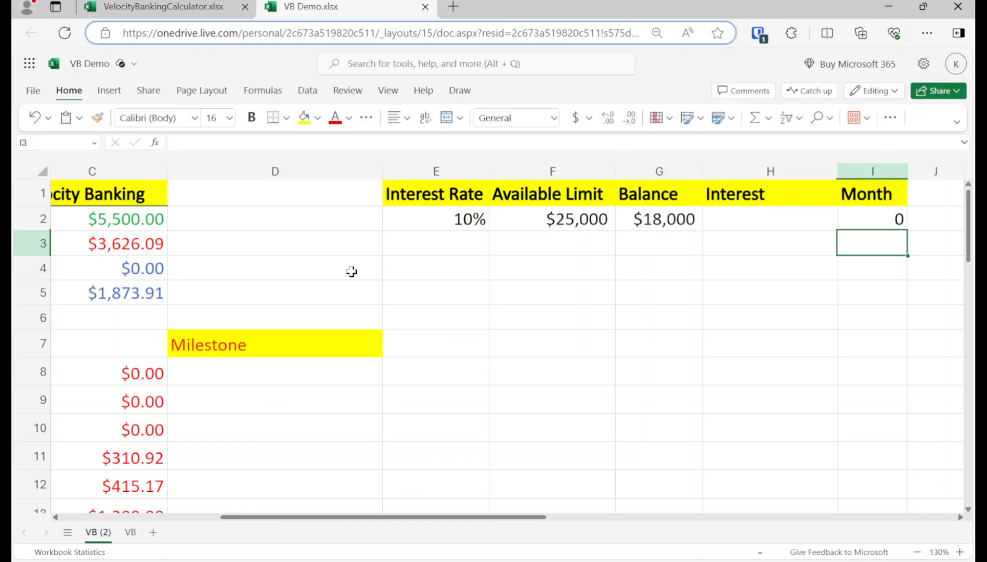
{"action": "type", "text": "=i2+1"}
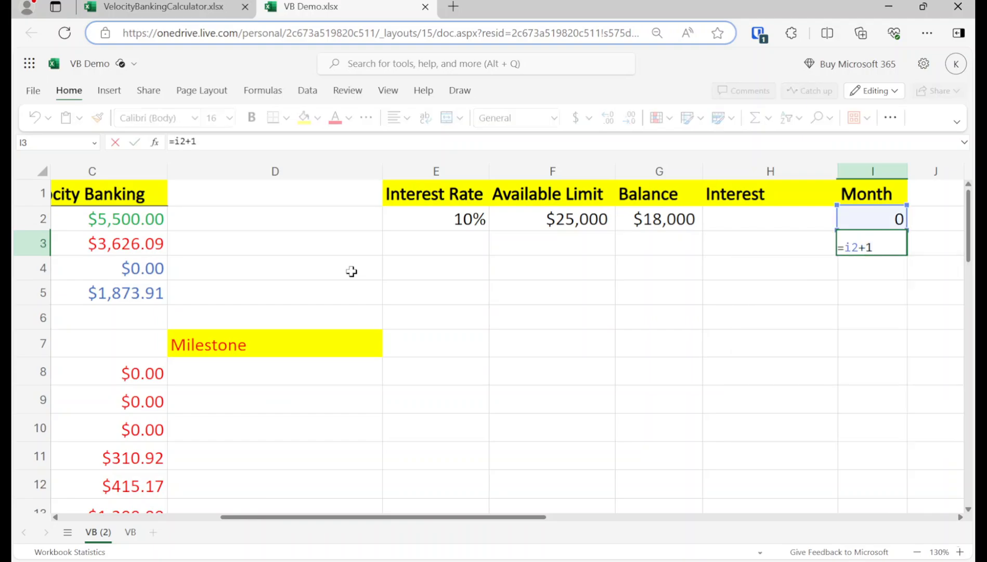
{"action": "key", "text": "Return"}
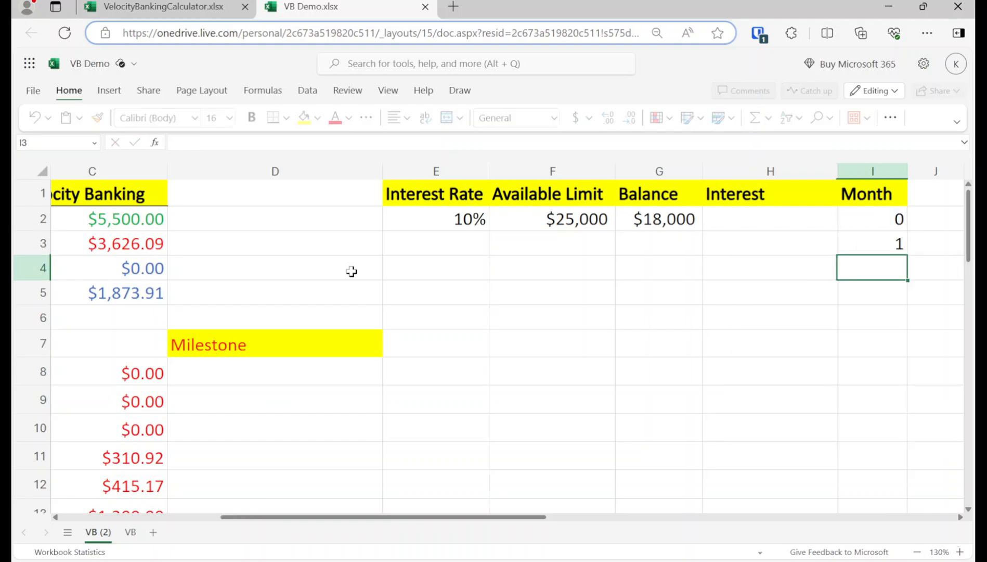
Calculate the month 1 Balance in G3 with the formula =G2+H2-1873.91
{"action": "key", "text": "Left"}
{"action": "key", "text": "Left"}
{"action": "key", "text": "Up"}
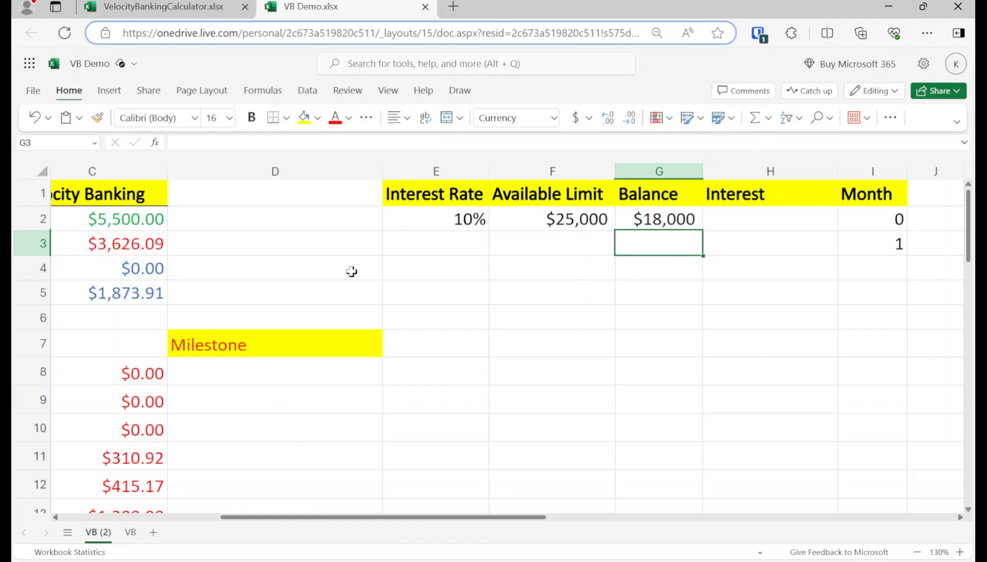
{"action": "type", "text": "=g2"}
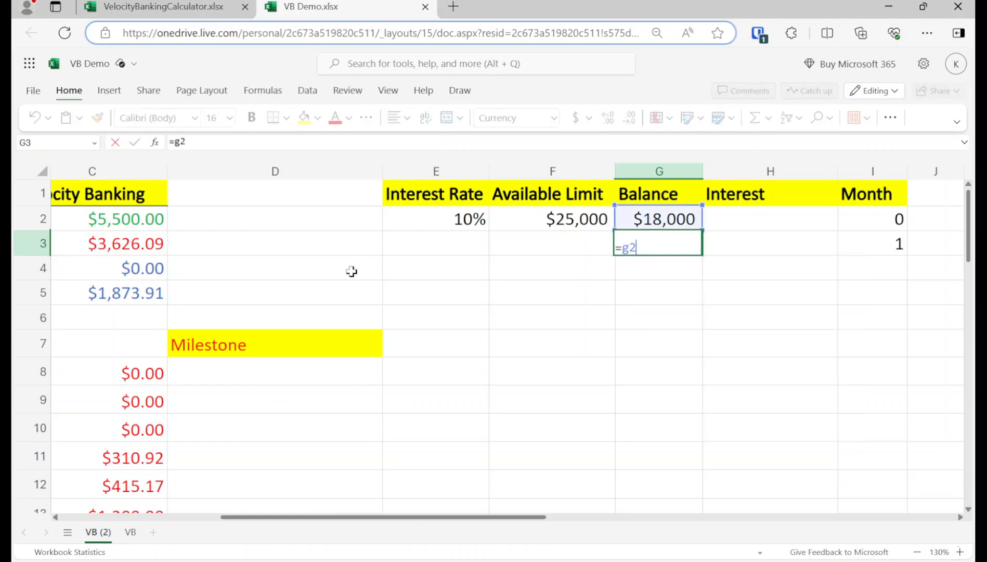
{"action": "type", "text": "+h2-"}
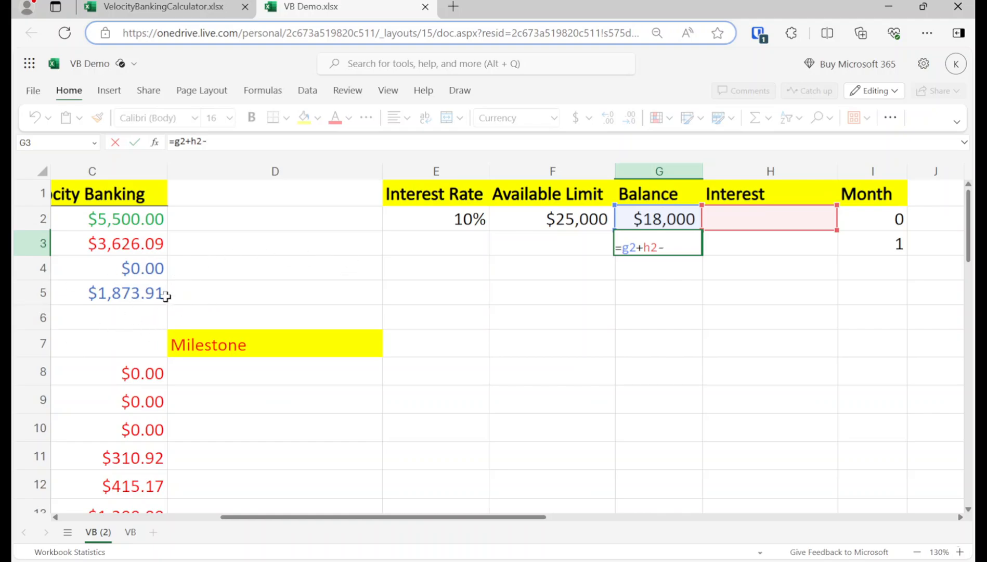
{"action": "type", "text": "1873.91"}
{"action": "key", "text": "Return"}
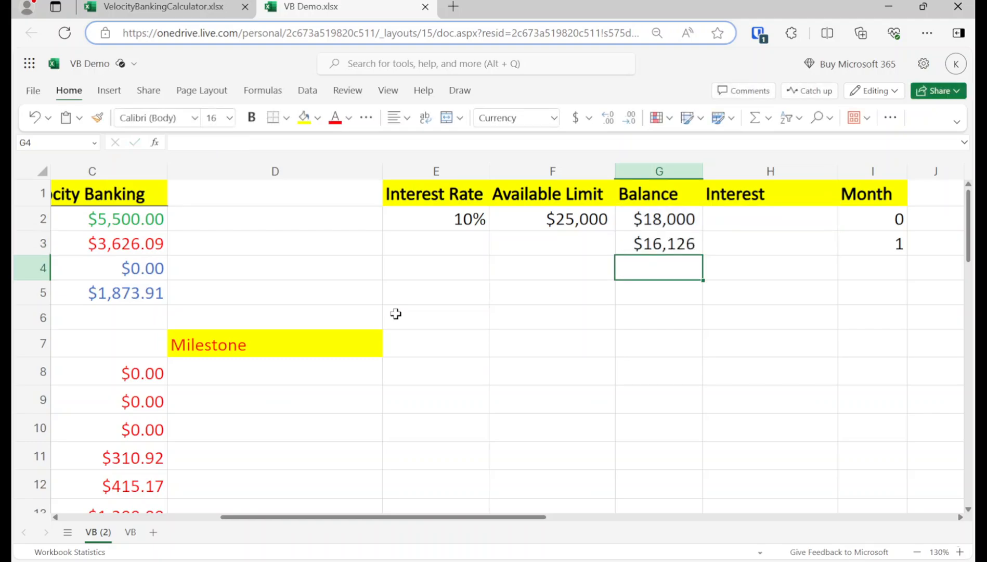
Calculate the interest on the average of the first two balances in H3 with the formula =AVERAGE(G3,G2)*.1
{"action": "key", "text": "Up"}
{"action": "key", "text": "Right"}
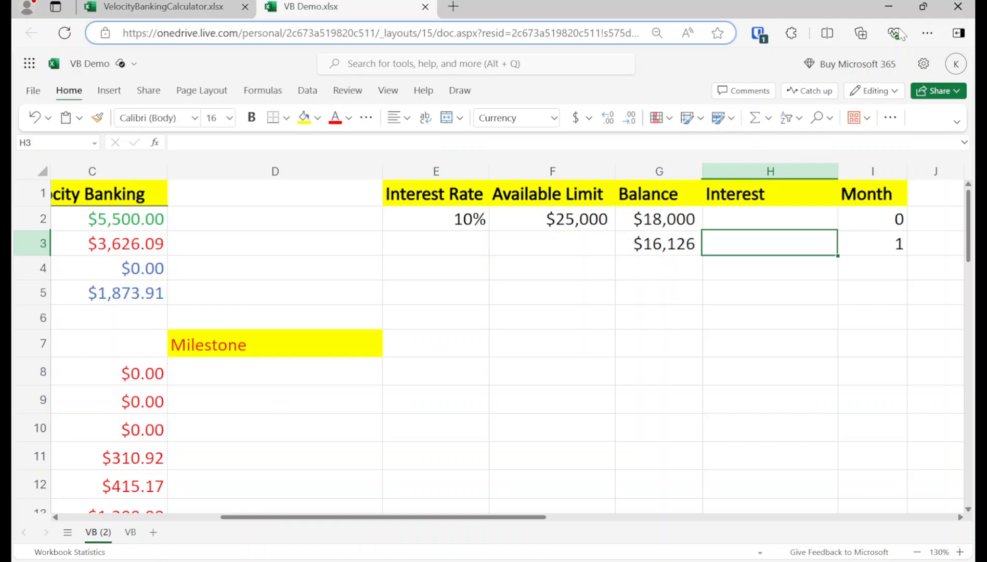
{"action": "left_click", "coordinate": [768, 117]}
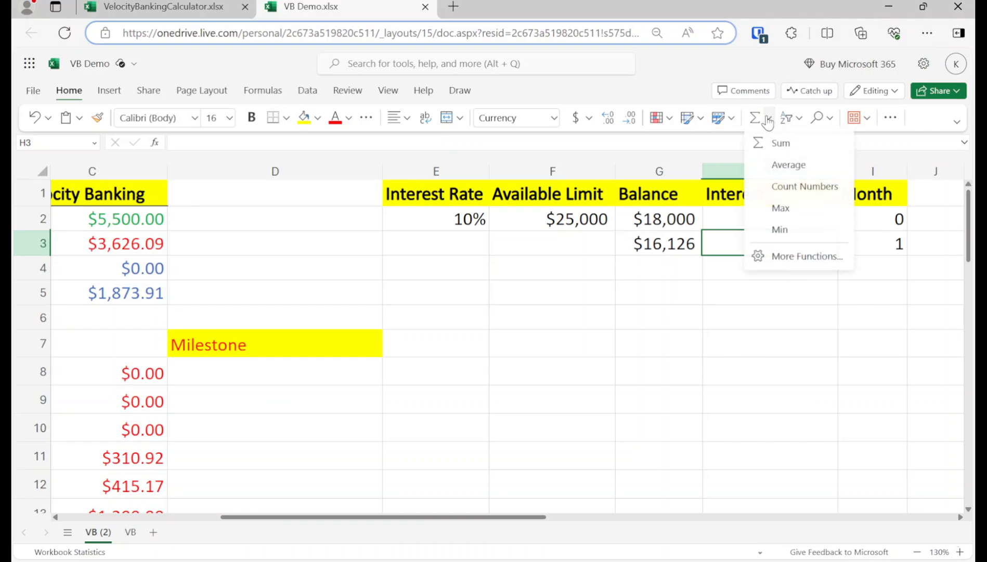
{"action": "left_click", "coordinate": [784, 165]}
{"action": "left_click", "coordinate": [661, 218], "text": "ctrl"}
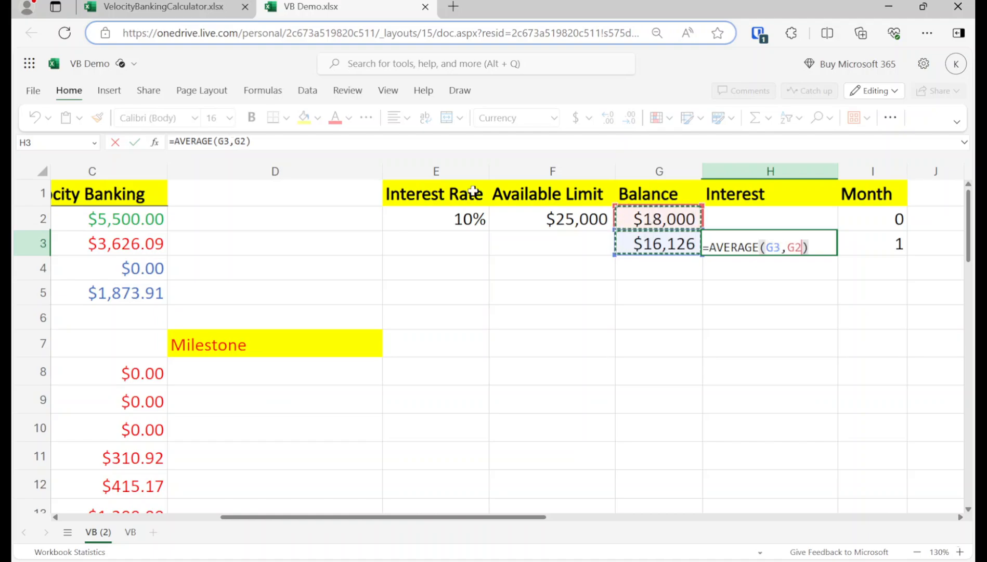
{"action": "left_click", "coordinate": [318, 141]}
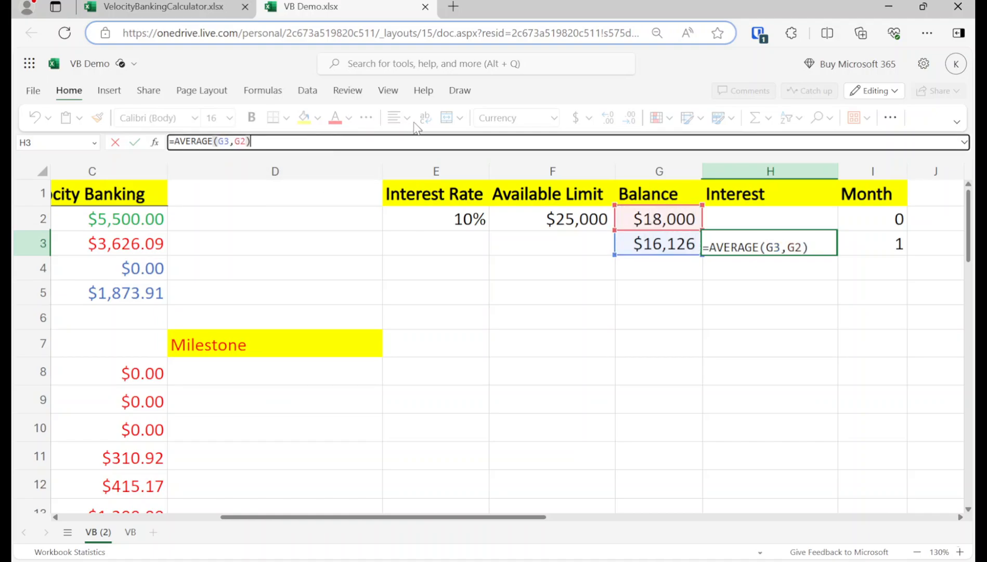
{"action": "type", "text": "*.1/12"}
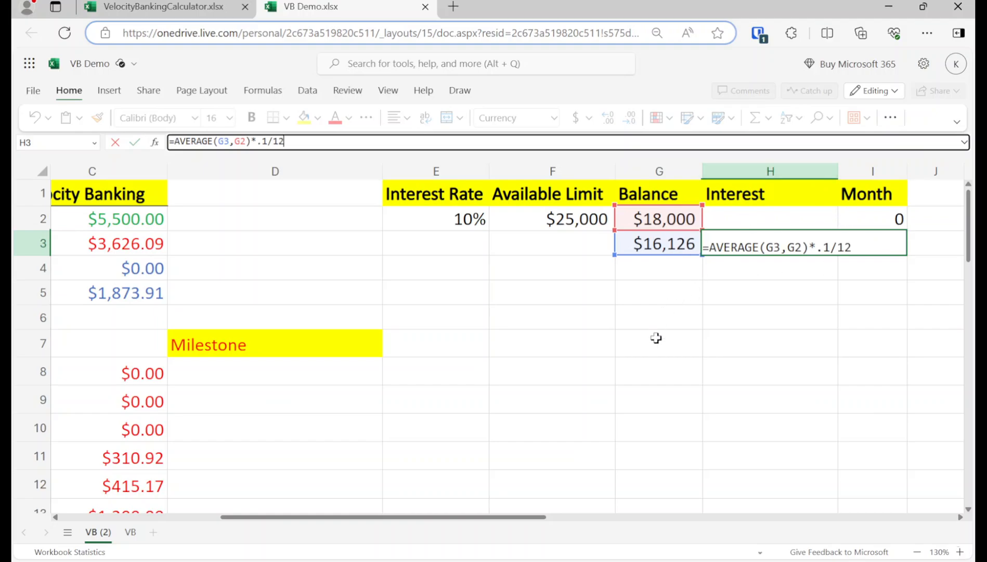
{"action": "key", "text": "BackSpace"}
{"action": "key", "text": "BackSpace"}
{"action": "key", "text": "BackSpace"}
{"action": "key", "text": "Return"}
{"action": "key", "text": "Up"}
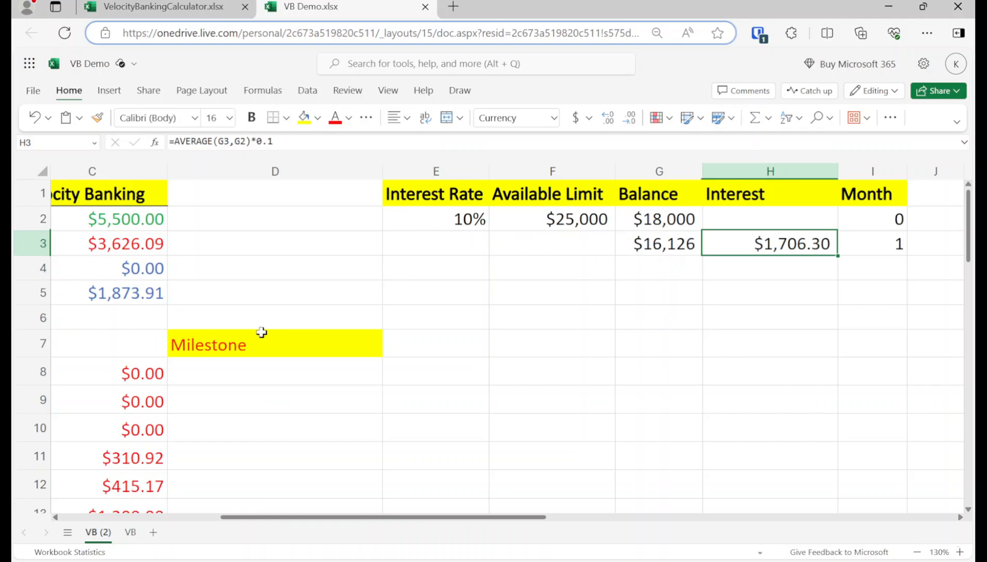
Convert the H3 interest to a monthly amount by dividing its formula by 12
{"action": "left_click", "coordinate": [296, 143]}
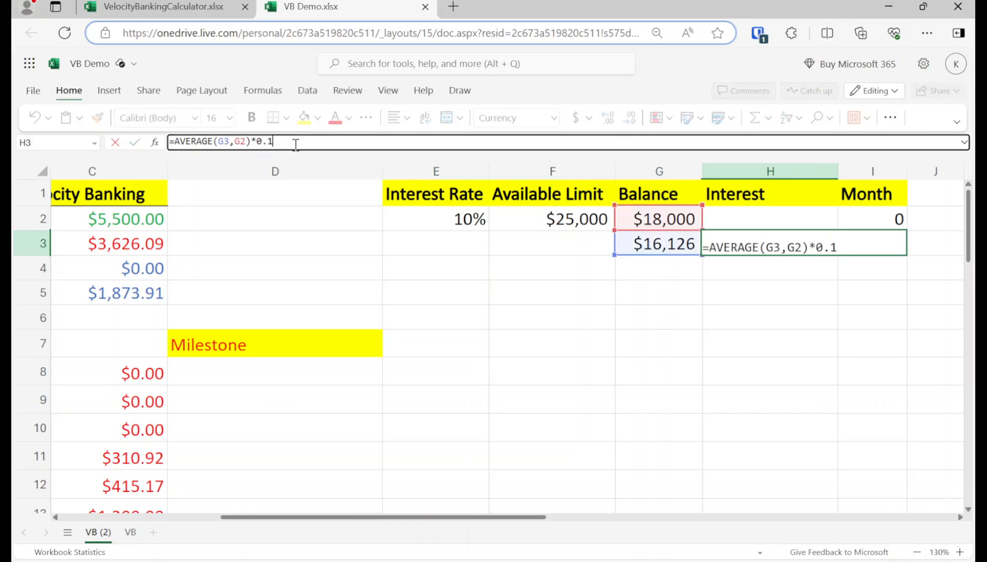
{"action": "type", "text": "/12"}
{"action": "key", "text": "Return"}
{"action": "key", "text": "Up"}
Copy the month 1 Balance, Interest and Month formulas in G3:I3 down through row 14
{"action": "key", "text": "Left"}
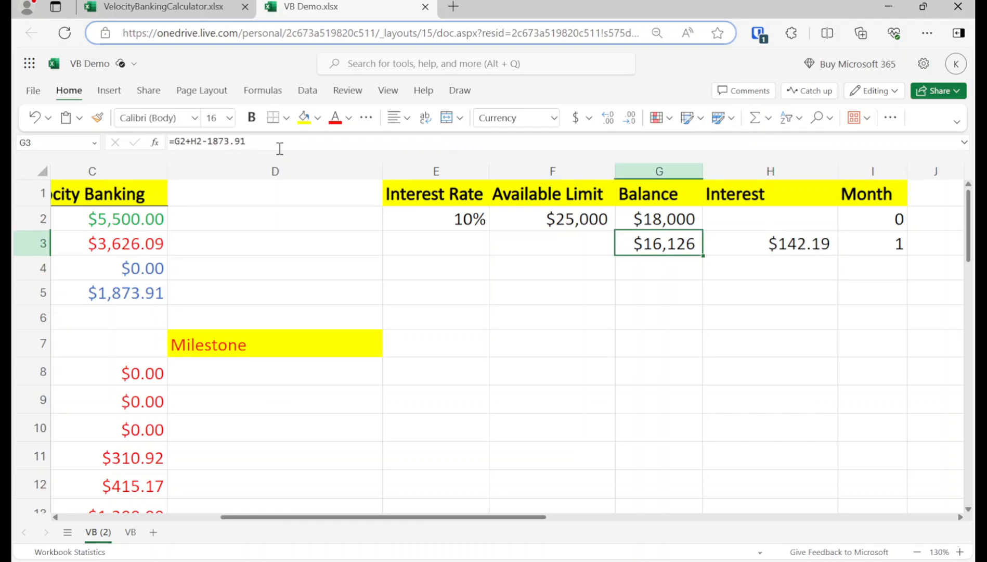
{"action": "key", "text": "shift+Right"}
{"action": "key", "text": "shift+Right"}
{"action": "key", "text": "ctrl+c"}
{"action": "key", "text": "shift+Down"}
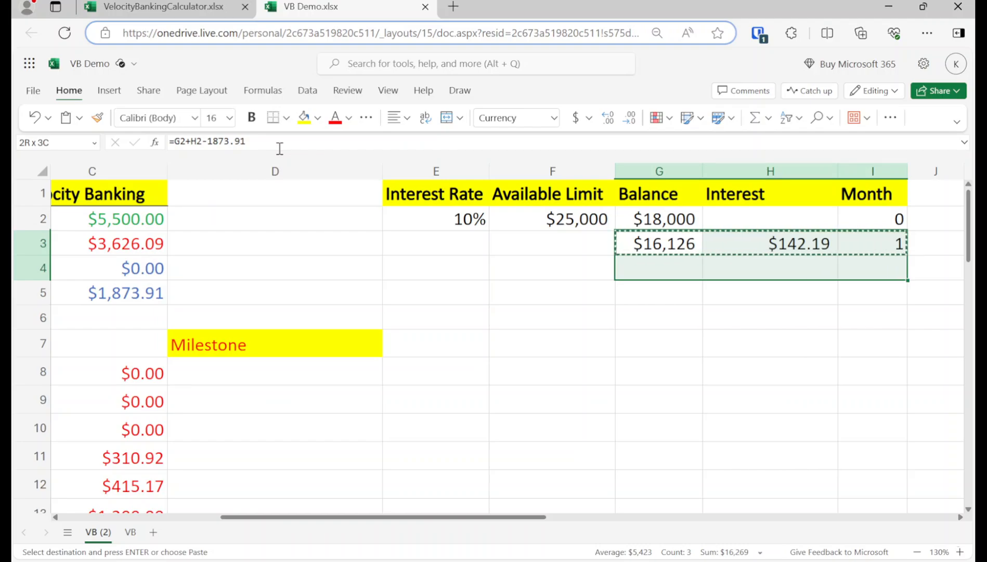
{"action": "key", "text": "shift+Down"}
{"action": "key", "text": "shift+Down"}
{"action": "key", "text": "shift+Down"}
{"action": "key", "text": "shift+Down"}
{"action": "key", "text": "shift+Down"}
{"action": "key", "text": "shift+Down"}
{"action": "key", "text": "shift+Down"}
{"action": "key", "text": "shift+Down"}
{"action": "key", "text": "shift+Down"}
{"action": "key", "text": "shift+Down"}
{"action": "key", "text": "ctrl+v"}
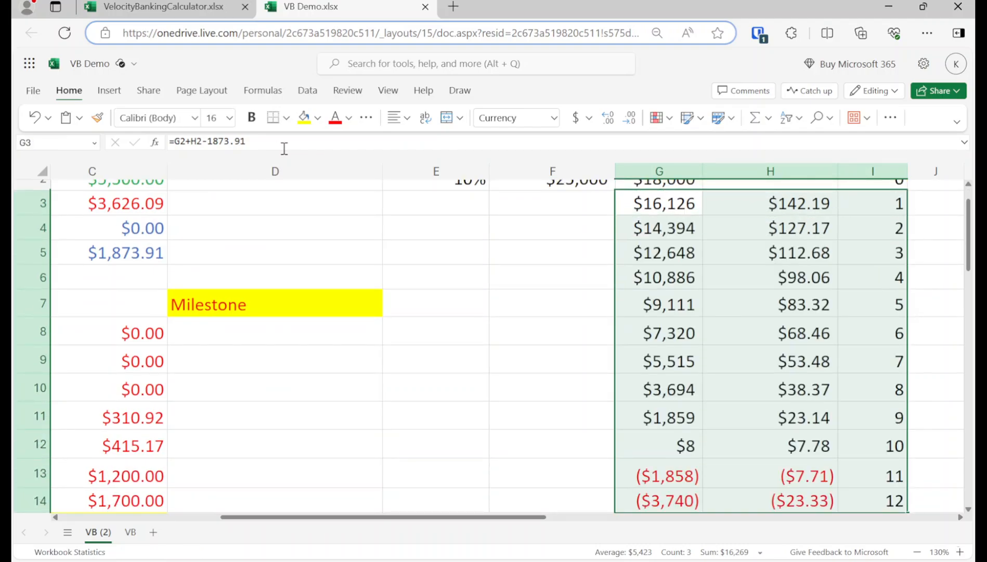
Examine the Balance and Interest columns around months 9 to 11 to find when the line of credit is paid off
{"action": "key", "text": "Up"}
{"action": "key", "text": "Down"}
{"action": "key", "text": "Down"}
{"action": "key", "text": "Down"}
{"action": "key", "text": "Down"}
{"action": "key", "text": "Down"}
{"action": "key", "text": "Down"}
{"action": "key", "text": "Down"}
{"action": "key", "text": "Down"}
{"action": "key", "text": "Down"}
{"action": "key", "text": "Down"}
{"action": "key", "text": "Down"}
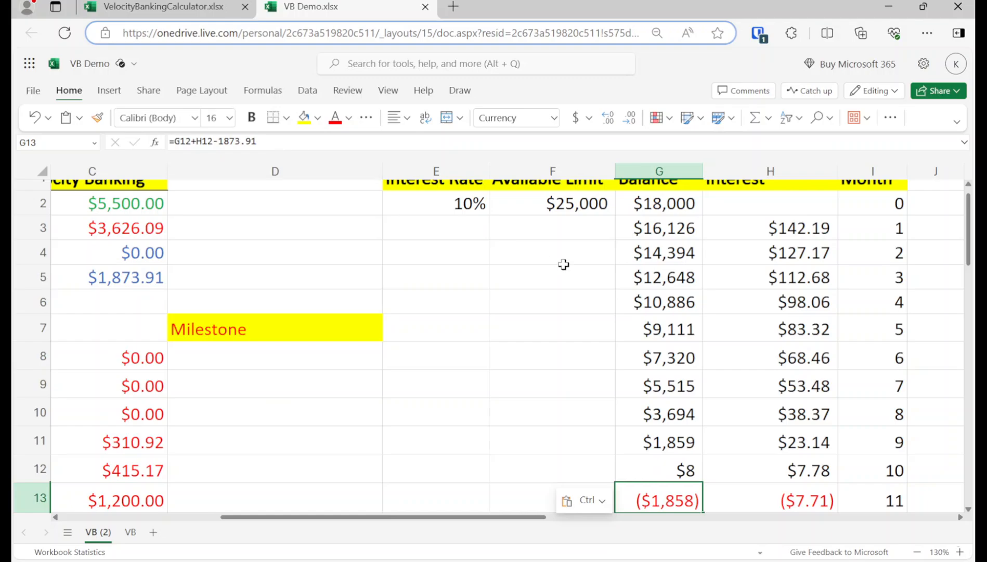
{"action": "left_click", "coordinate": [686, 464]}
{"action": "left_click", "coordinate": [679, 441]}
{"action": "left_click", "coordinate": [682, 465]}
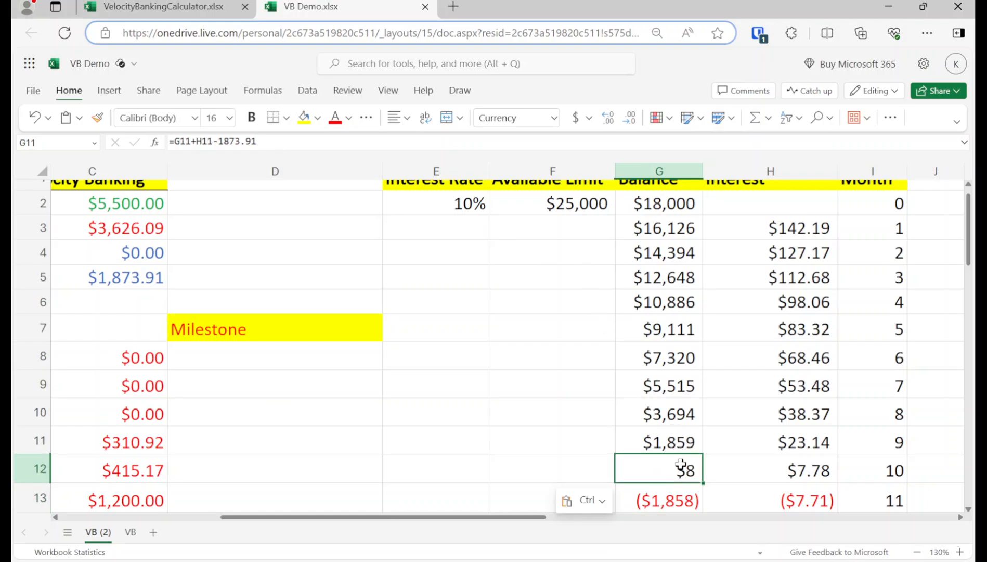
{"action": "key", "text": "shift+Right"}
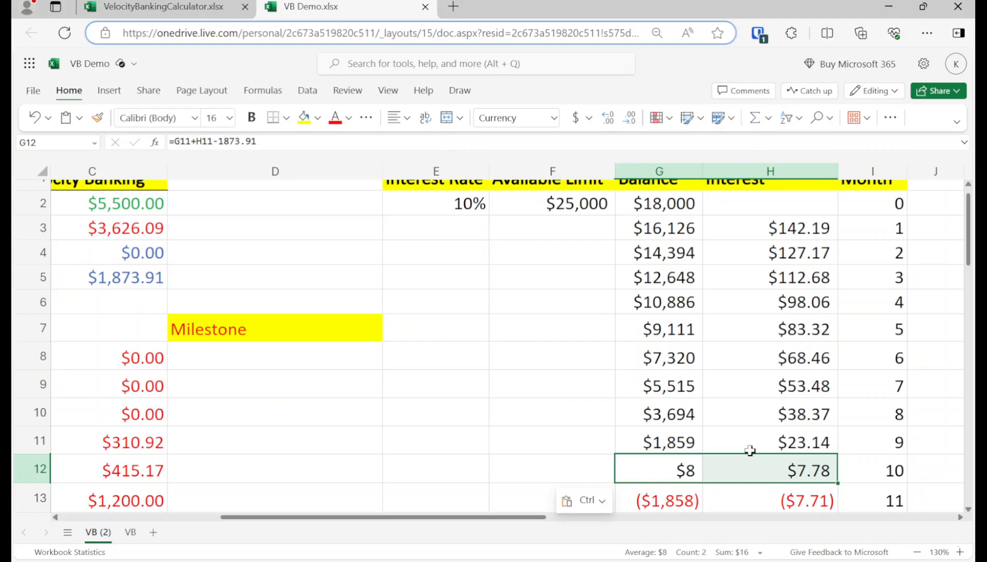
{"action": "key", "text": "Down"}
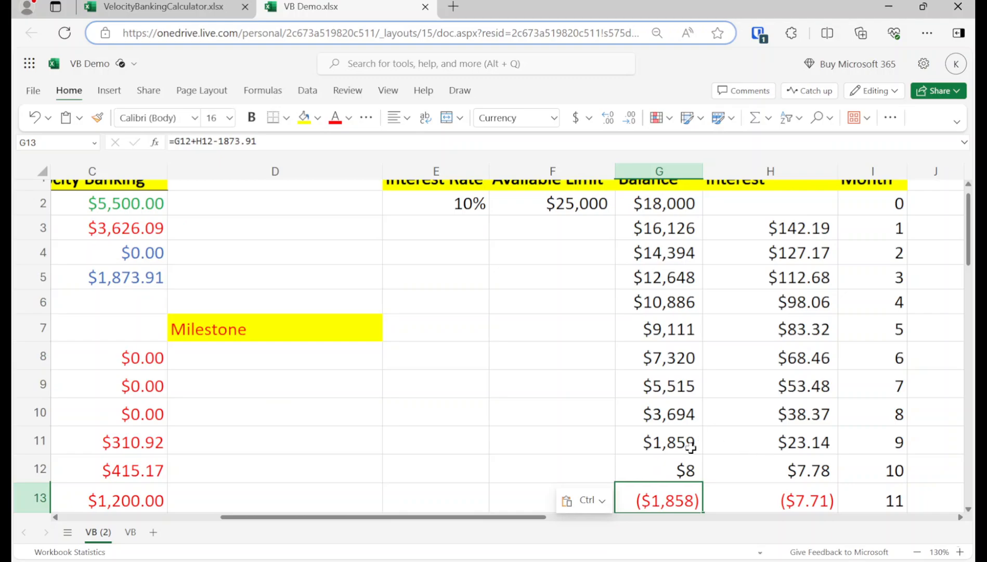
Enter the milestone "11 months, 18k" in D8 and copy it to D9 and D10 for the other two credit cards
{"action": "left_click", "coordinate": [299, 361]}
{"action": "scroll", "coordinate": [338, 371], "scroll_direction": "left", "scroll_amount": 5}
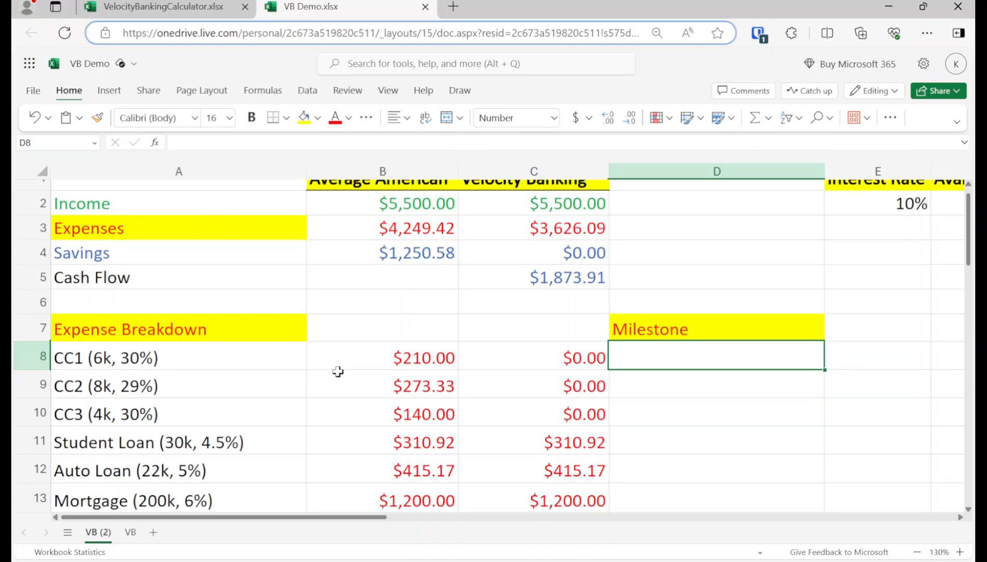
{"action": "type", "text": "11 months, "}
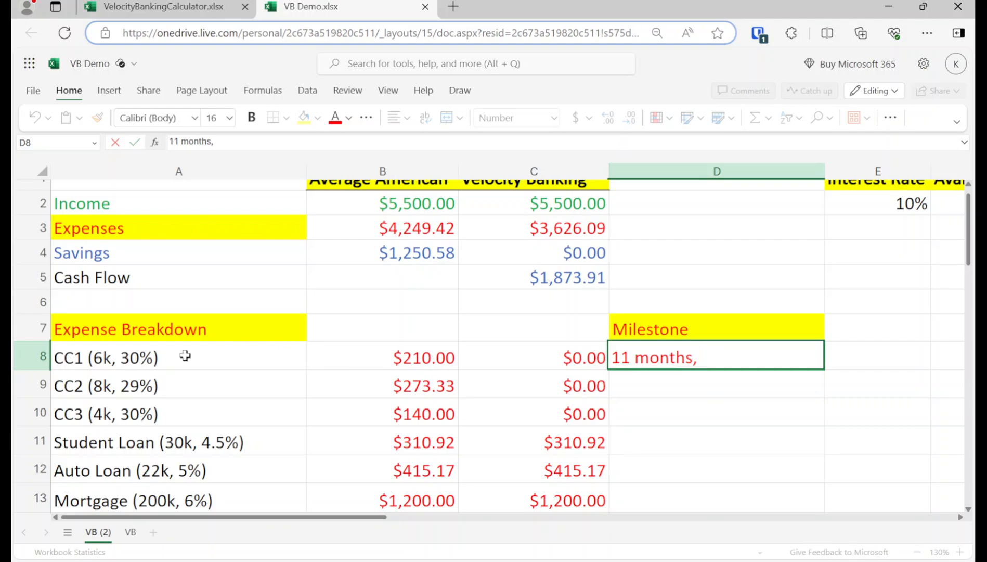
{"action": "type", "text": "18k"}
{"action": "key", "text": "Return"}
{"action": "key", "text": "Up"}
{"action": "key", "text": "ctrl+c"}
{"action": "key", "text": "Down"}
{"action": "key", "text": "ctrl+v"}
{"action": "key", "text": "Down"}
{"action": "key", "text": "ctrl+v"}
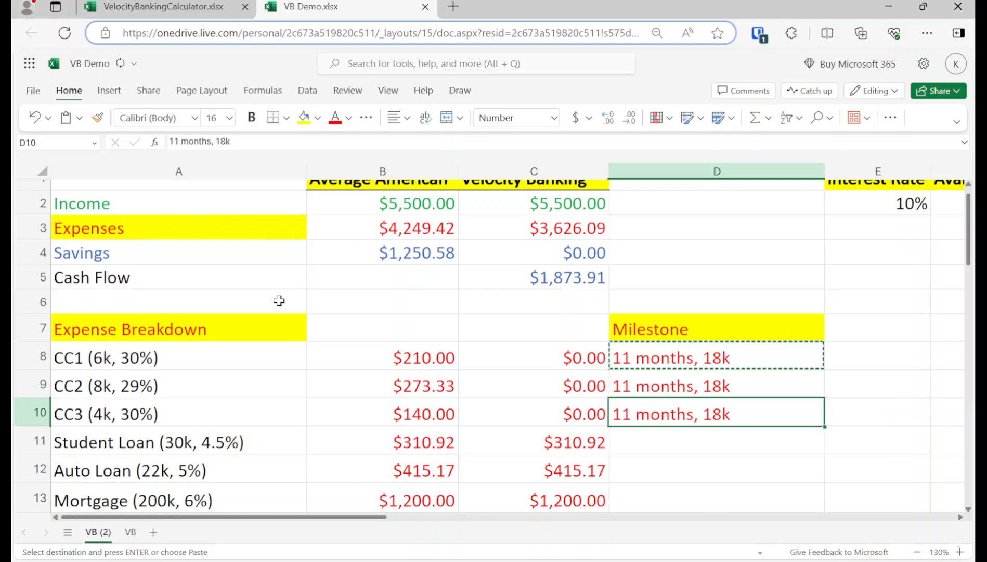
{"action": "key", "text": "Escape"}
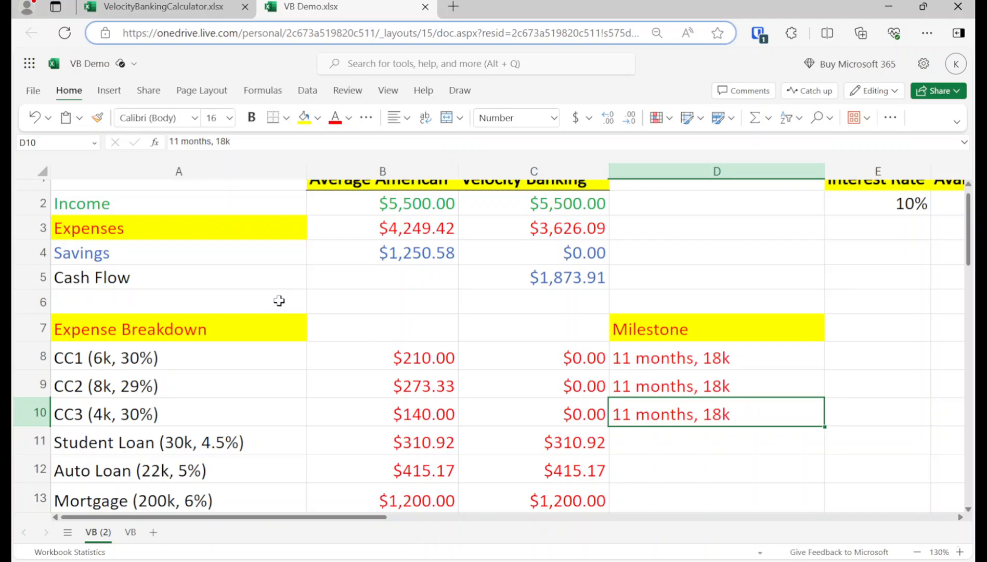
Review the remaining Student Loan, Auto Loan and Mortgage debts in A11:A13
{"action": "key", "text": "Left"}
{"action": "key", "text": "Left"}
{"action": "key", "text": "Left"}
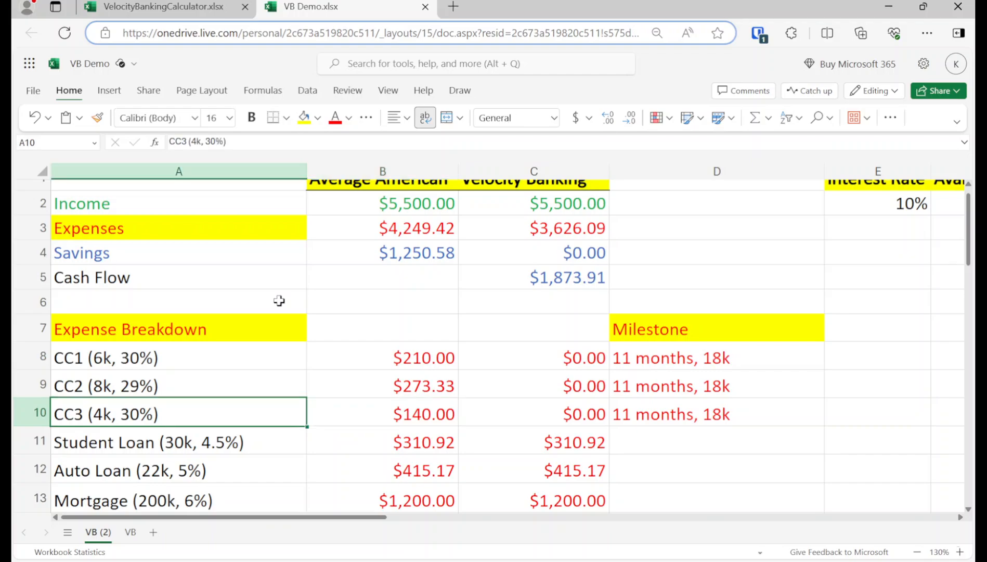
{"action": "key", "text": "Down"}
{"action": "key", "text": "Down"}
{"action": "key", "text": "Down"}
{"action": "key", "text": "Down"}
{"action": "key", "text": "Down"}
{"action": "key", "text": "Up"}
{"action": "key", "text": "Up"}
{"action": "key", "text": "Up"}
{"action": "key", "text": "Up"}
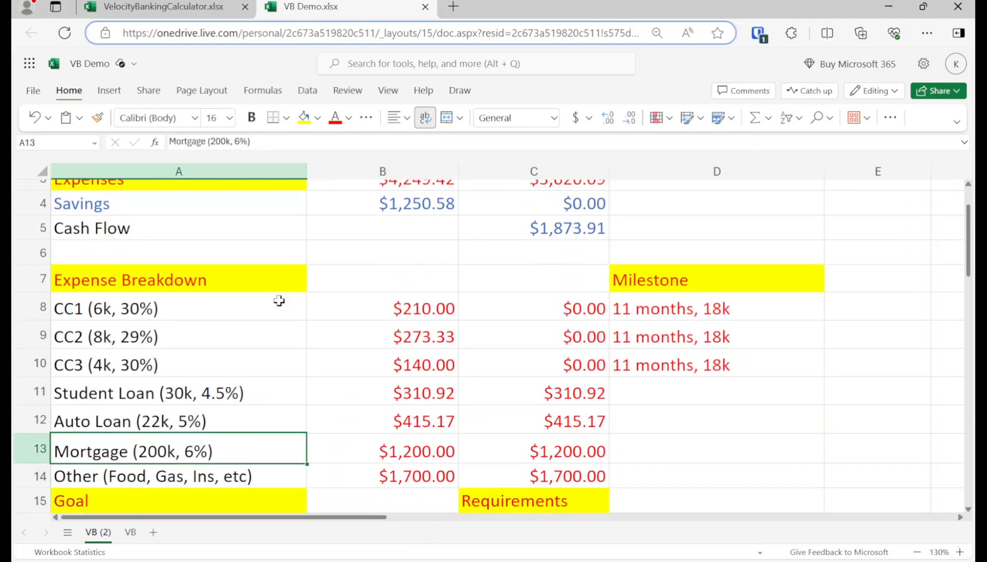
{"action": "key", "text": "shift+Down"}
{"action": "key", "text": "shift+Down"}
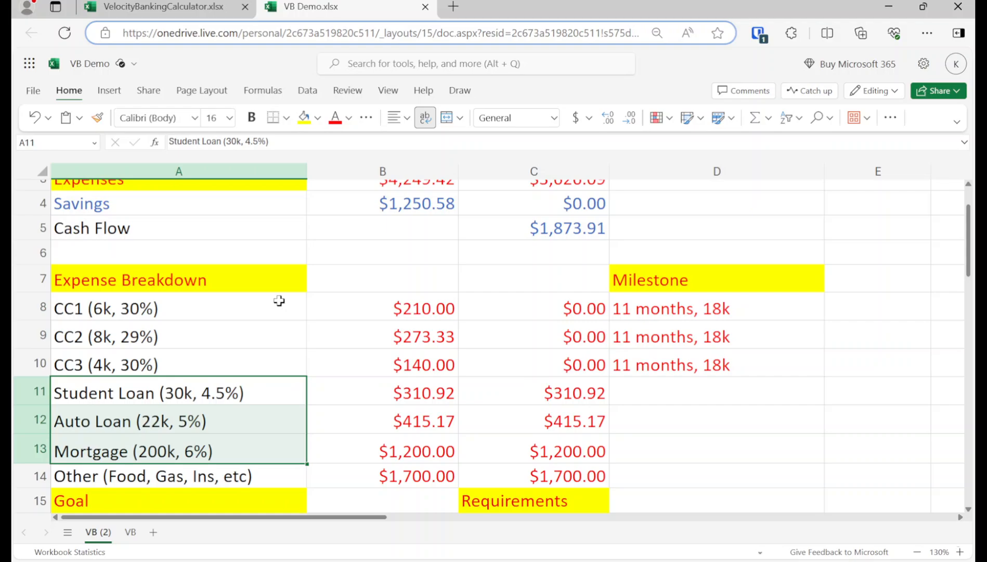
Check the line of credit's Interest Rate in E2
{"action": "key", "text": "Up"}
{"action": "key", "text": "Right"}
{"action": "key", "text": "Up"}
{"action": "key", "text": "Up"}
{"action": "key", "text": "Up"}
{"action": "key", "text": "Up"}
{"action": "key", "text": "Up"}
{"action": "key", "text": "Up"}
{"action": "key", "text": "Up"}
{"action": "key", "text": "Up"}
{"action": "key", "text": "Up"}
{"action": "key", "text": "Right"}
{"action": "key", "text": "Right"}
{"action": "key", "text": "Right"}
{"action": "key", "text": "Right"}
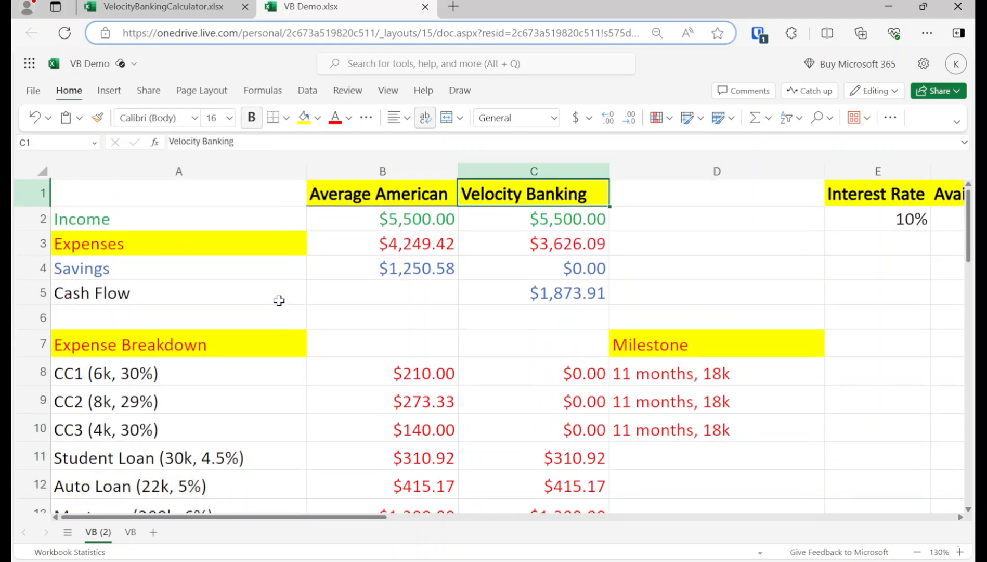
{"action": "key", "text": "Down"}
Compare the interest rates of the Student Loan, Auto Loan and Mortgage to choose the next debt to tackle
{"action": "key", "text": "Left"}
{"action": "key", "text": "Left"}
{"action": "key", "text": "Left"}
{"action": "key", "text": "Left"}
{"action": "key", "text": "Left"}
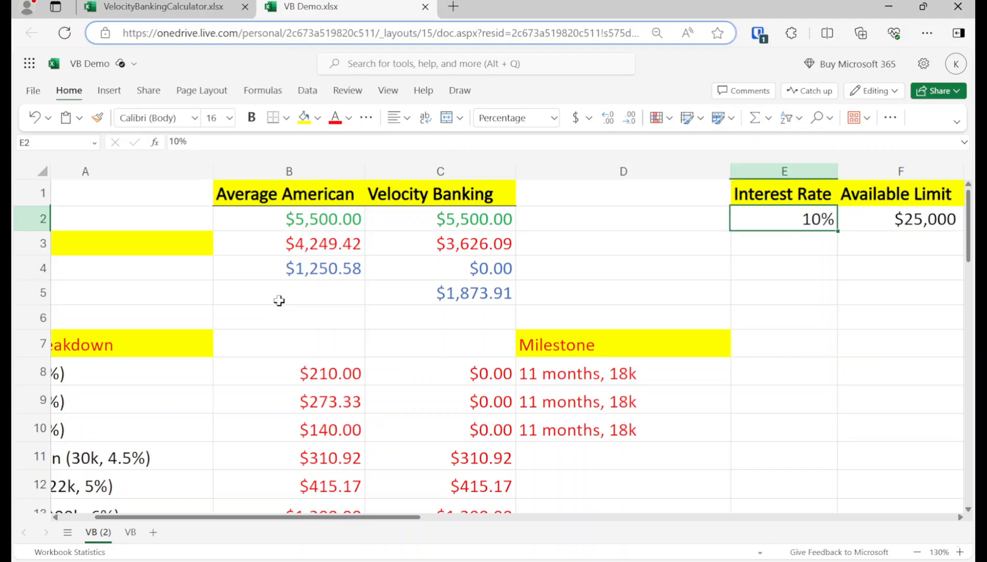
{"action": "key", "text": "Down"}
{"action": "key", "text": "Down"}
{"action": "key", "text": "Down"}
{"action": "key", "text": "Down"}
{"action": "key", "text": "Down"}
{"action": "key", "text": "Down"}
{"action": "key", "text": "Down"}
{"action": "key", "text": "Down"}
{"action": "key", "text": "Down"}
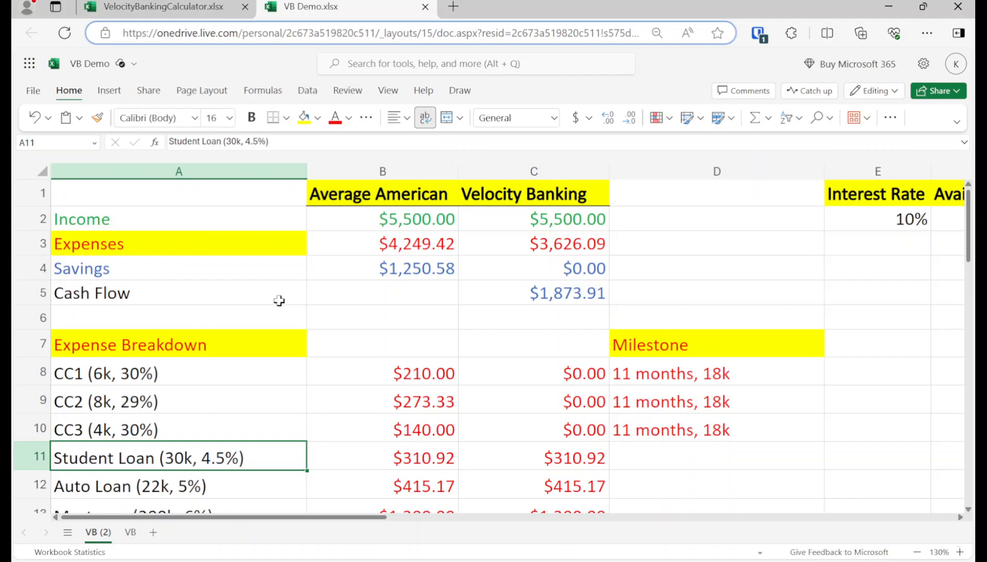
{"action": "key", "text": "Down"}
{"action": "key", "text": "Down"}
{"action": "key", "text": "Down"}
{"action": "key", "text": "Up"}
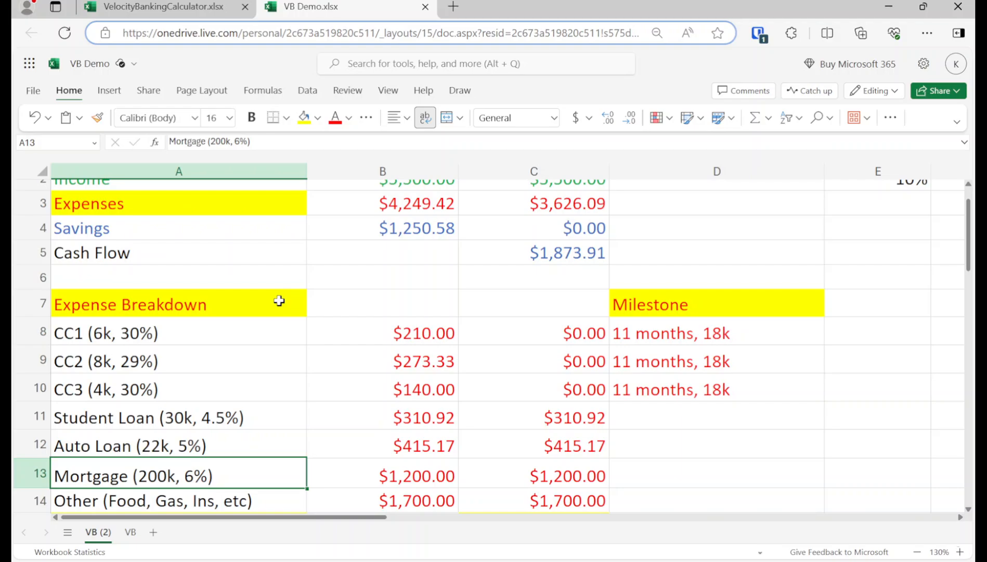
{"action": "key", "text": "Up"}
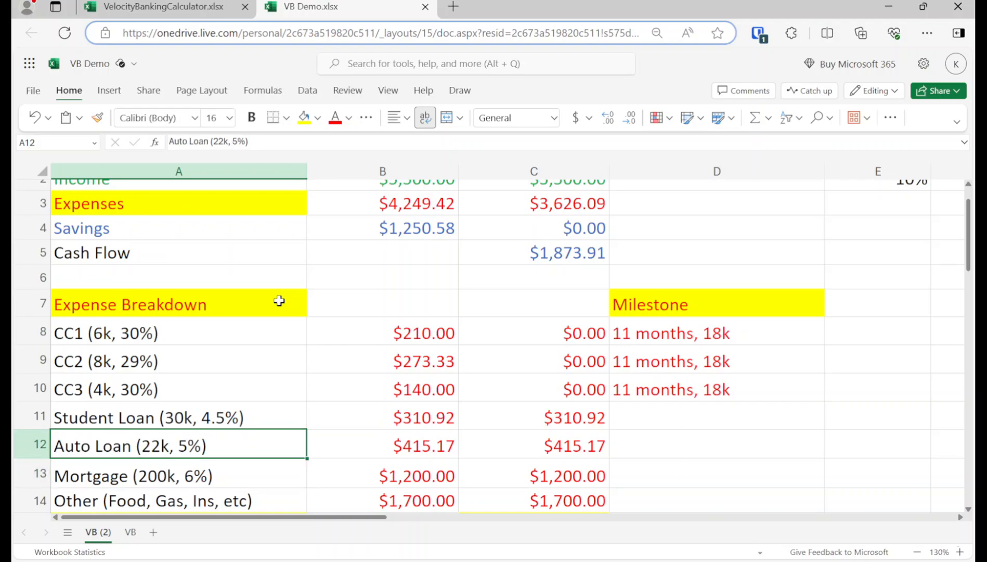
{"action": "key", "text": "Up"}
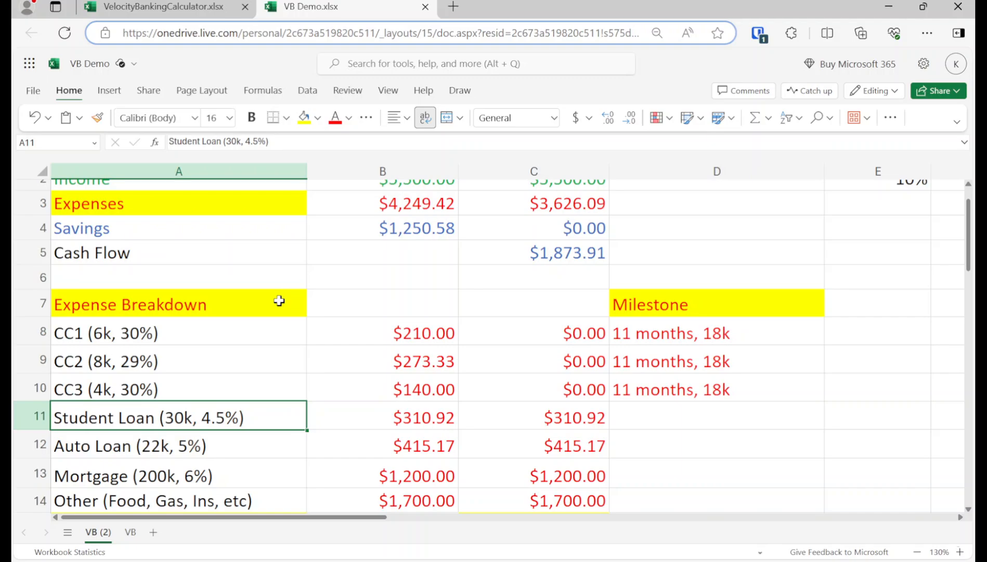
Compare the credit card payments in rows 8 to 10 between the Average American and Velocity Banking columns
{"action": "key", "text": "Up"}
{"action": "key", "text": "Down"}
{"action": "key", "text": "Right"}
{"action": "key", "text": "Up"}
{"action": "key", "text": "Right"}
{"action": "key", "text": "Up"}
{"action": "key", "text": "Up"}
{"action": "key", "text": "Up"}
{"action": "key", "text": "Up"}
{"action": "key", "text": "Down"}
{"action": "key", "text": "Down"}
{"action": "key", "text": "Left"}
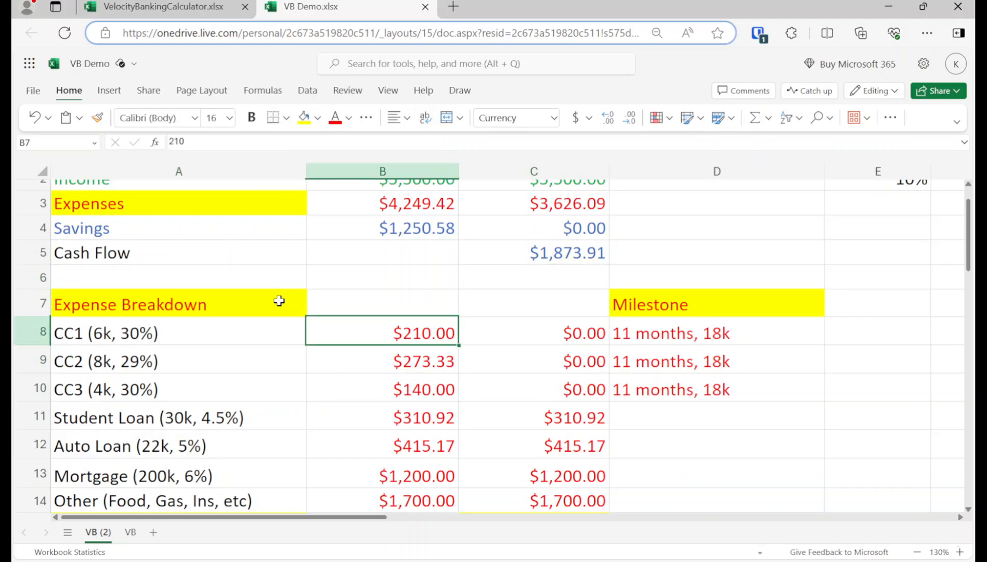
{"action": "key", "text": "Down"}
{"action": "key", "text": "Down"}
{"action": "key", "text": "Left"}
{"action": "key", "text": "Down"}
Examine the Velocity Banking income, expenses and cash flow in C2:C5
{"action": "key", "text": "Up"}
{"action": "key", "text": "Up"}
{"action": "key", "text": "Up"}
{"action": "key", "text": "Up"}
{"action": "key", "text": "Up"}
{"action": "key", "text": "Up"}
{"action": "key", "text": "Up"}
{"action": "key", "text": "Up"}
{"action": "key", "text": "Up"}
{"action": "key", "text": "Up"}
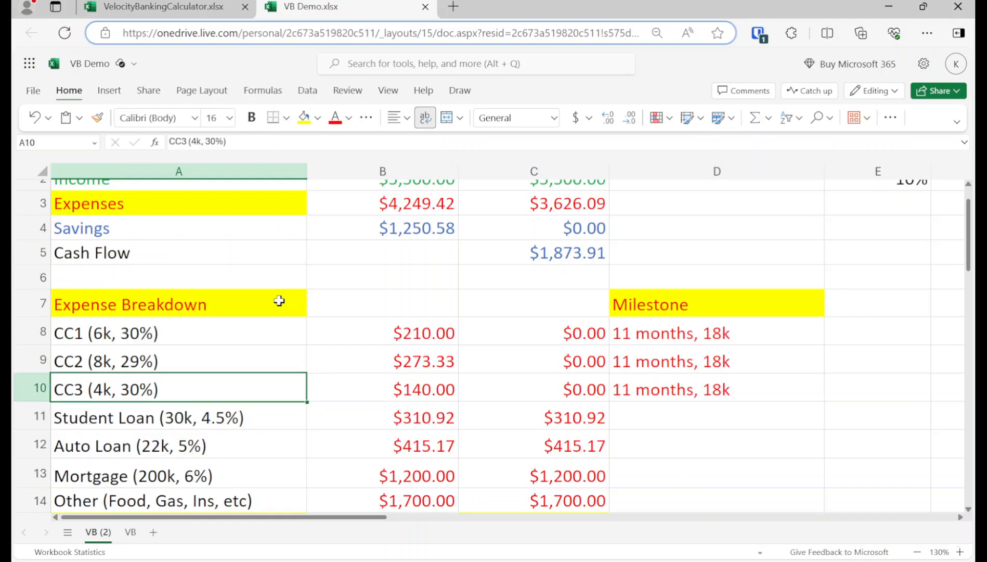
{"action": "key", "text": "Right"}
{"action": "key", "text": "Down"}
{"action": "key", "text": "Right"}
{"action": "key", "text": "Down"}
{"action": "key", "text": "Down"}
{"action": "key", "text": "Down"}
{"action": "key", "text": "Down"}
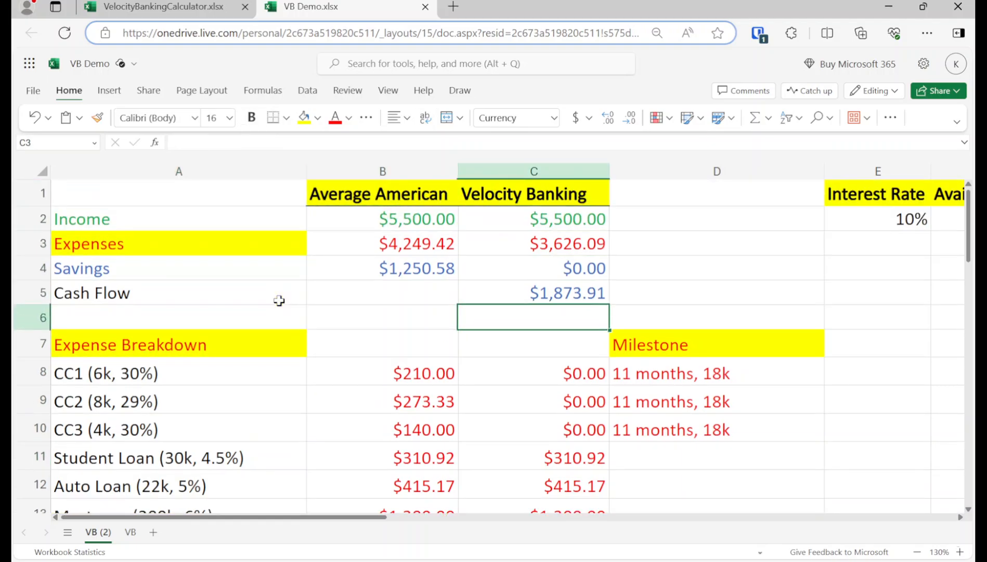
Examine the month 10 row of the line of credit's Balance, Interest and Month table
{"action": "key", "text": "Down"}
{"action": "key", "text": "Down"}
{"action": "key", "text": "Down"}
{"action": "key", "text": "Down"}
{"action": "key", "text": "Down"}
{"action": "key", "text": "Left"}
{"action": "key", "text": "Left"}
{"action": "key", "text": "Right"}
{"action": "key", "text": "Right"}
{"action": "key", "text": "Right"}
{"action": "key", "text": "Right"}
{"action": "key", "text": "Right"}
{"action": "key", "text": "Right"}
{"action": "key", "text": "Right"}
{"action": "key", "text": "Right"}
{"action": "key", "text": "Down"}
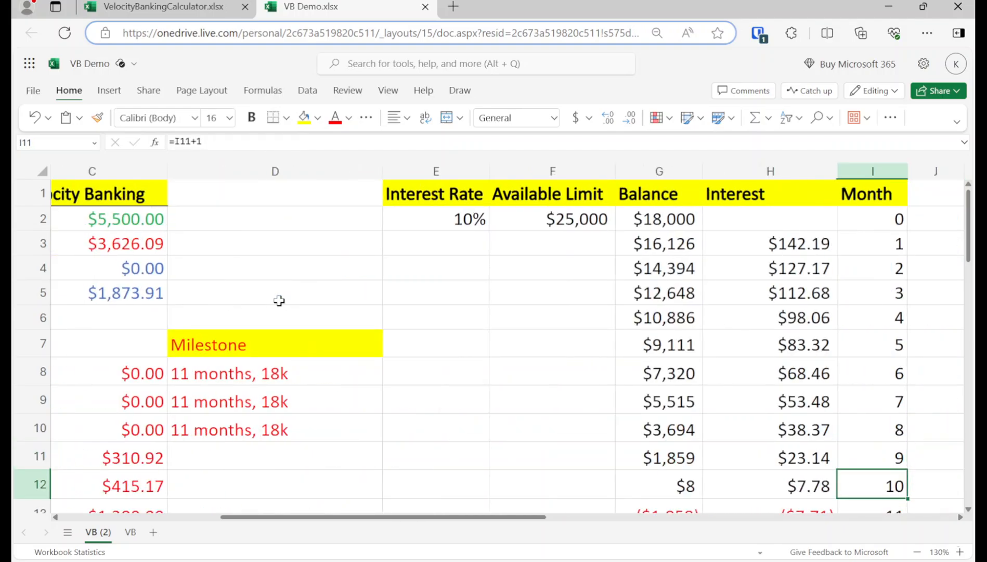
Highlight the month 11 balance in G13 with a yellow fill
{"action": "key", "text": "Down"}
{"action": "key", "text": "Left"}
{"action": "key", "text": "Left"}
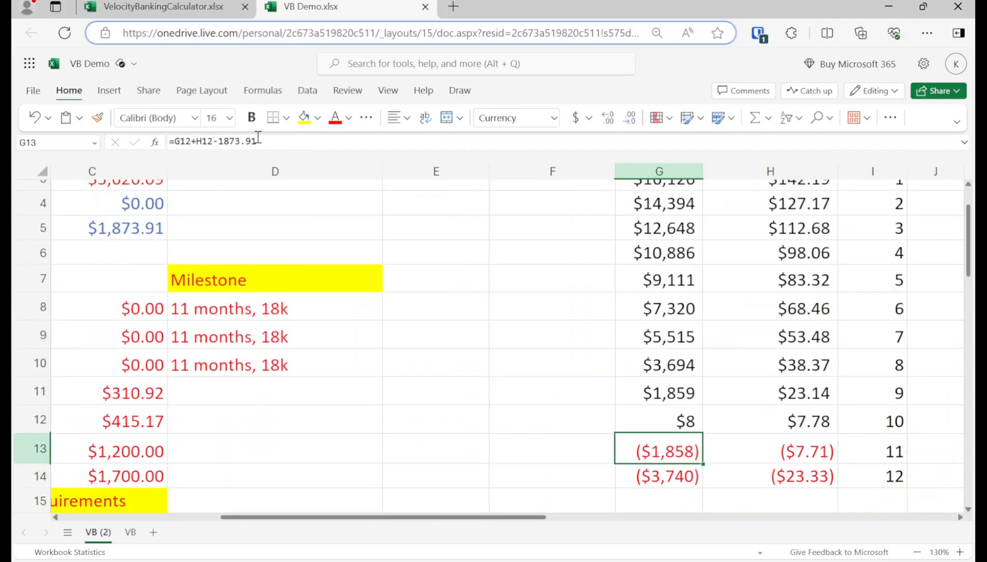
{"action": "left_click", "coordinate": [304, 118]}
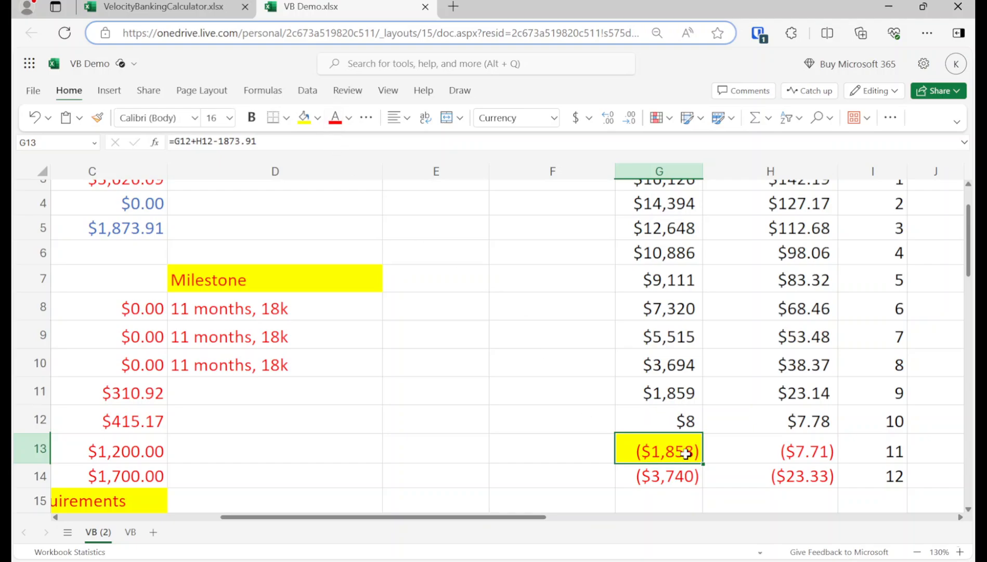
Add 5500 to the end of the month 11 balance formula in G13
{"action": "left_click", "coordinate": [295, 146]}
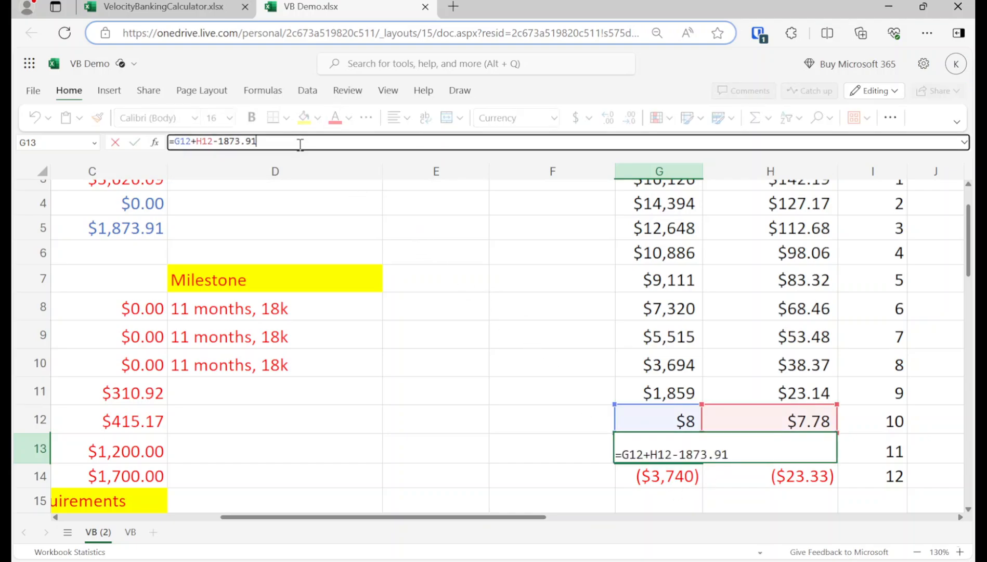
{"action": "type", "text": "+5500"}
{"action": "key", "text": "Return"}
Copy the month 12 balance, interest and month cells G14:I14 into row 15
{"action": "key", "text": "shift+Right"}
{"action": "key", "text": "shift+Right"}
{"action": "key", "text": "ctrl+c"}
{"action": "key", "text": "Down"}
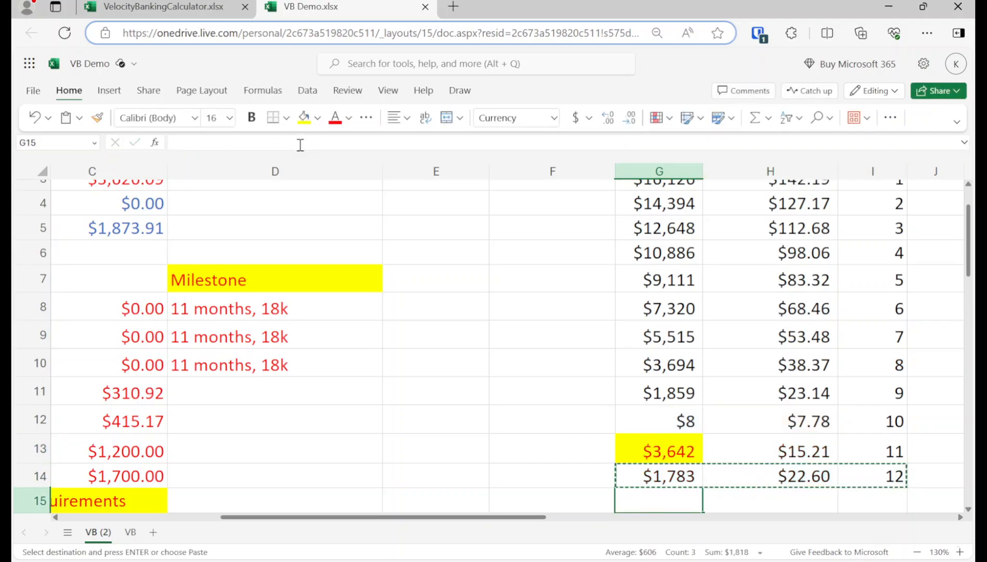
{"action": "key", "text": "ctrl+v"}
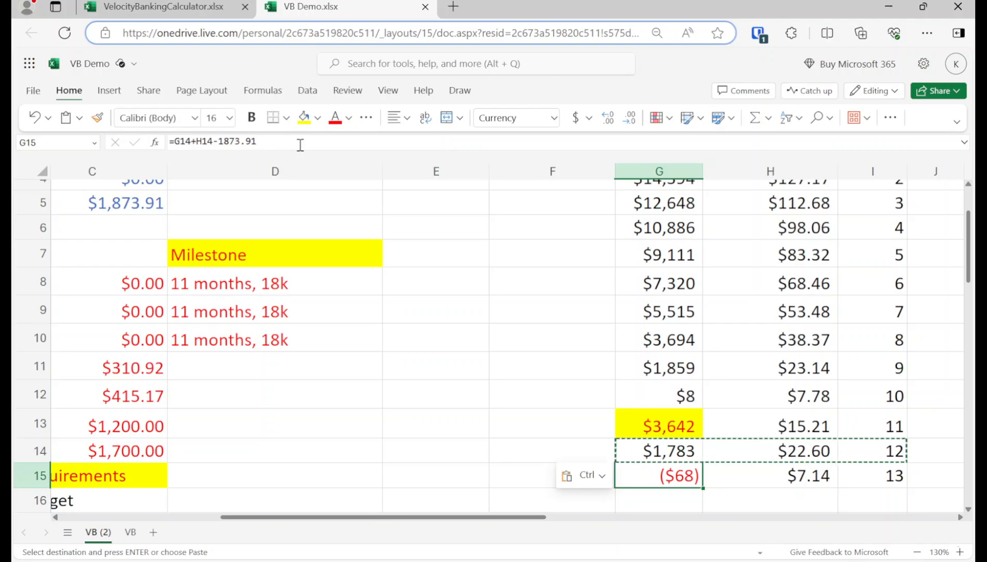
Undo the pasted row 15 and the 5500 added to the G13 formula
{"action": "key", "text": "Up"}
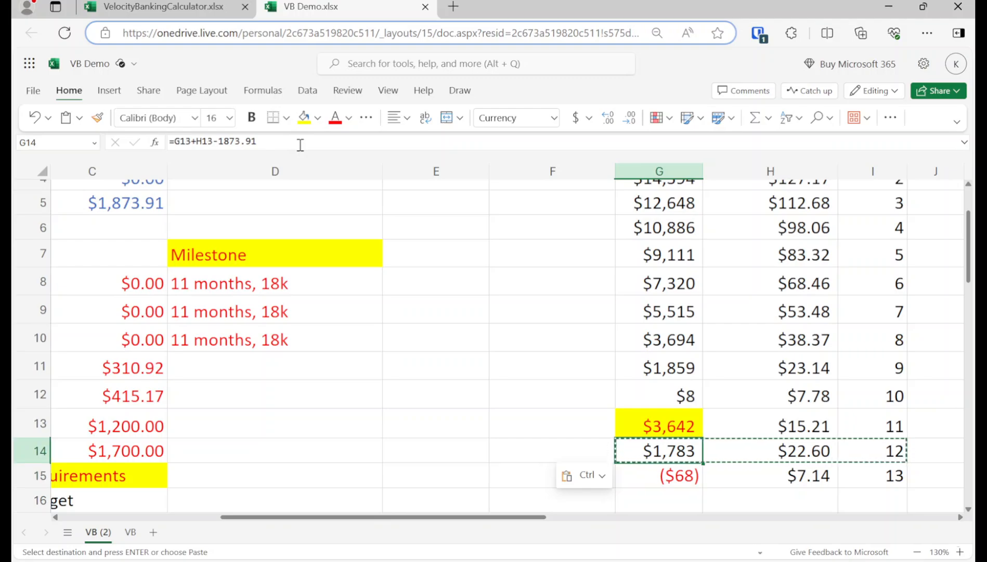
{"action": "key", "text": "ctrl+z"}
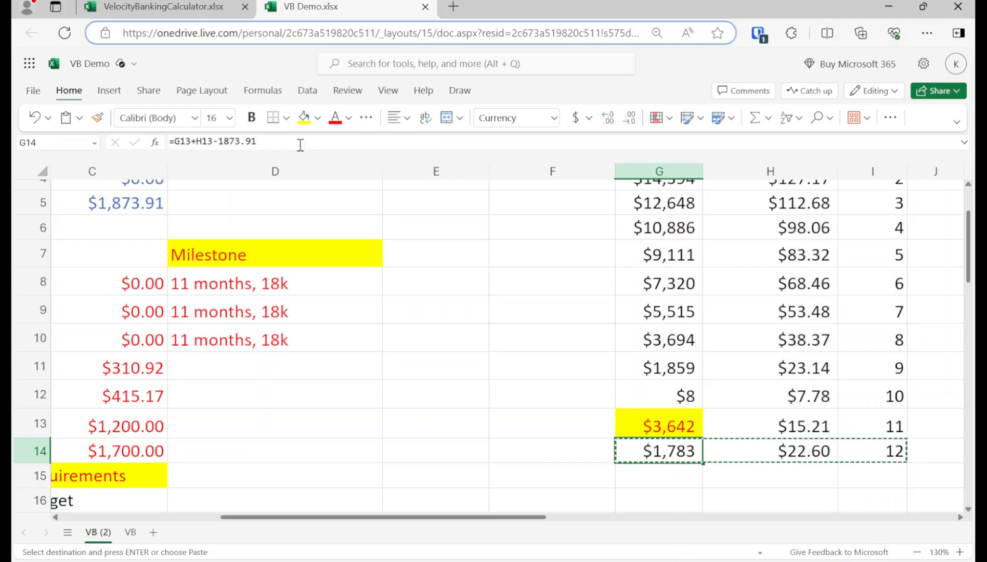
{"action": "key", "text": "ctrl+z"}
Select the Student Loan label in A11 and widen column A to make room for a longer entry
{"action": "key", "text": "Up"}
{"action": "key", "text": "Left"}
{"action": "key", "text": "Left"}
{"action": "key", "text": "Left"}
{"action": "key", "text": "Left"}
{"action": "key", "text": "Left"}
{"action": "key", "text": "Left"}
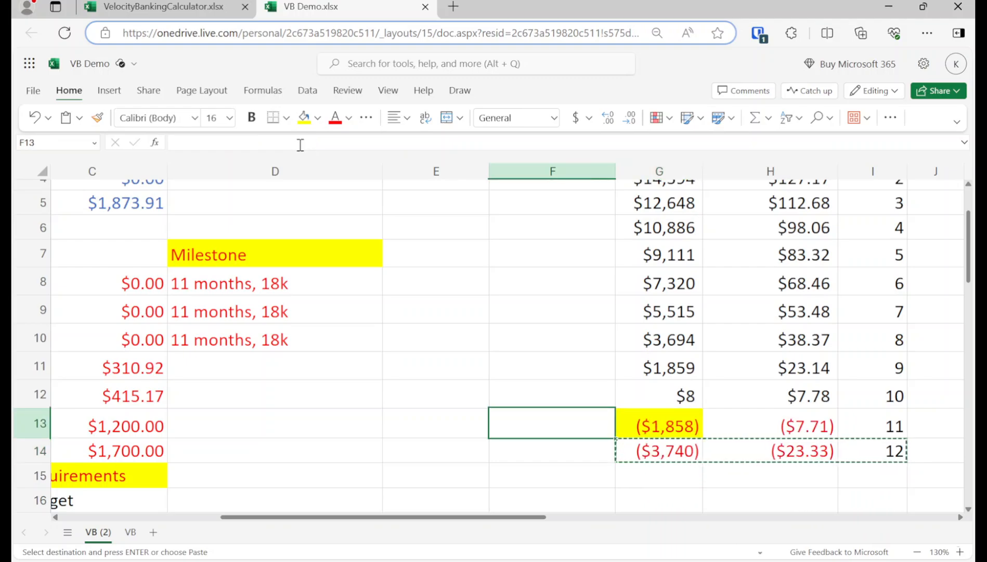
{"action": "key", "text": "Up"}
{"action": "key", "text": "Up"}
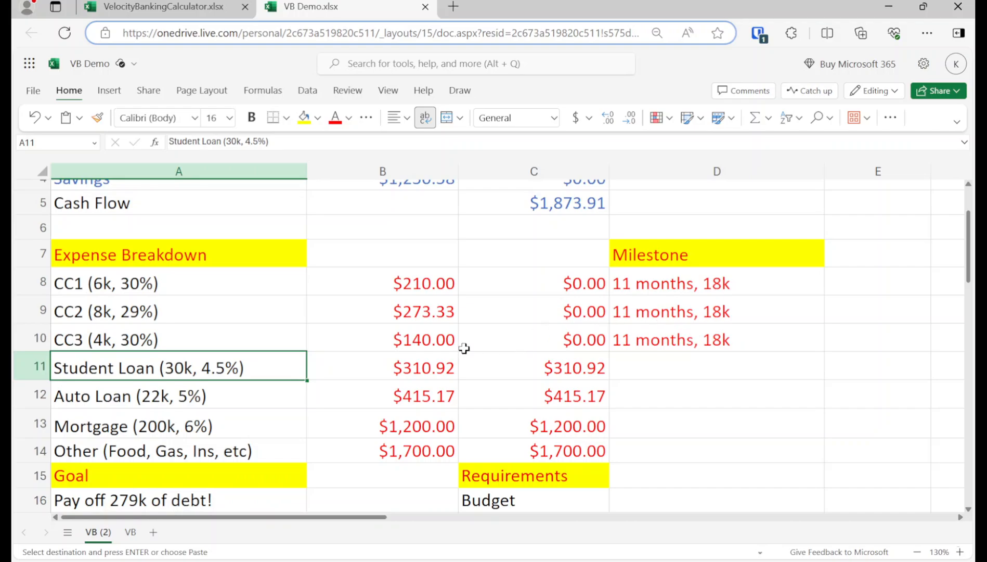
{"action": "left_click_drag", "start_coordinate": [306, 177], "coordinate": [344, 265]}
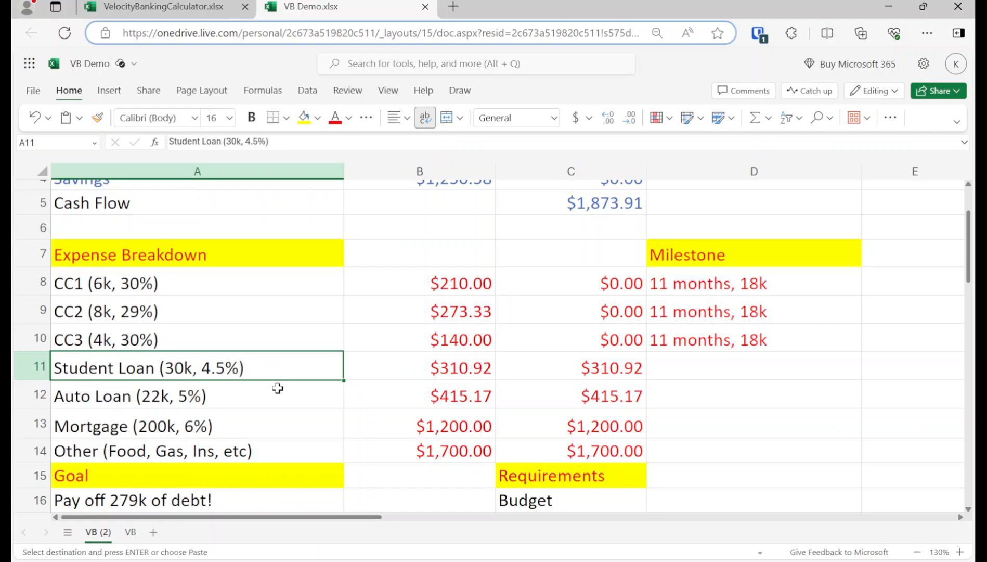
Search the web for "calculator.net loan amortization" in a new browser tab and open Calculator.net's Amortization Calculator
{"action": "left_click", "coordinate": [452, 7]}
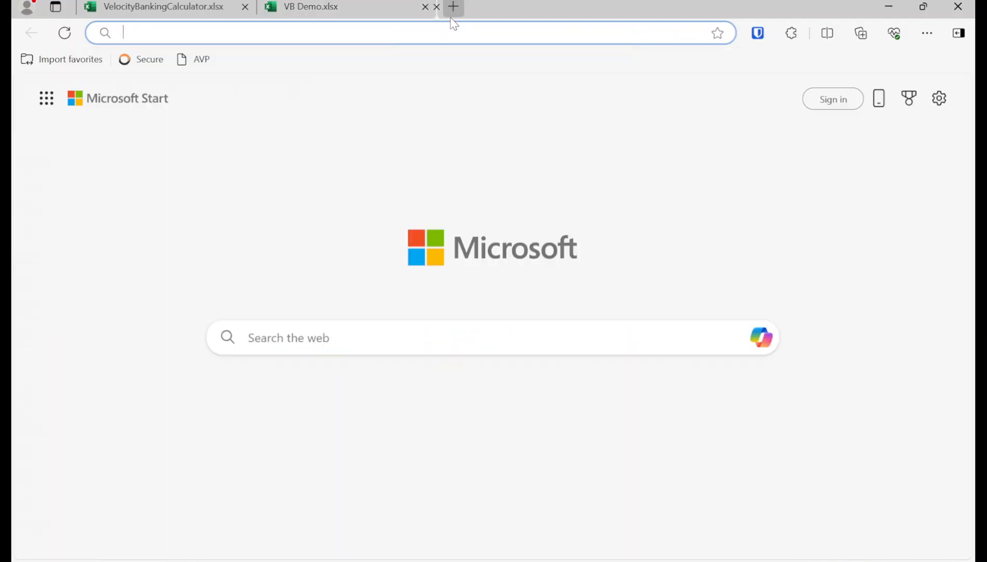
{"action": "type", "text": "calcula"}
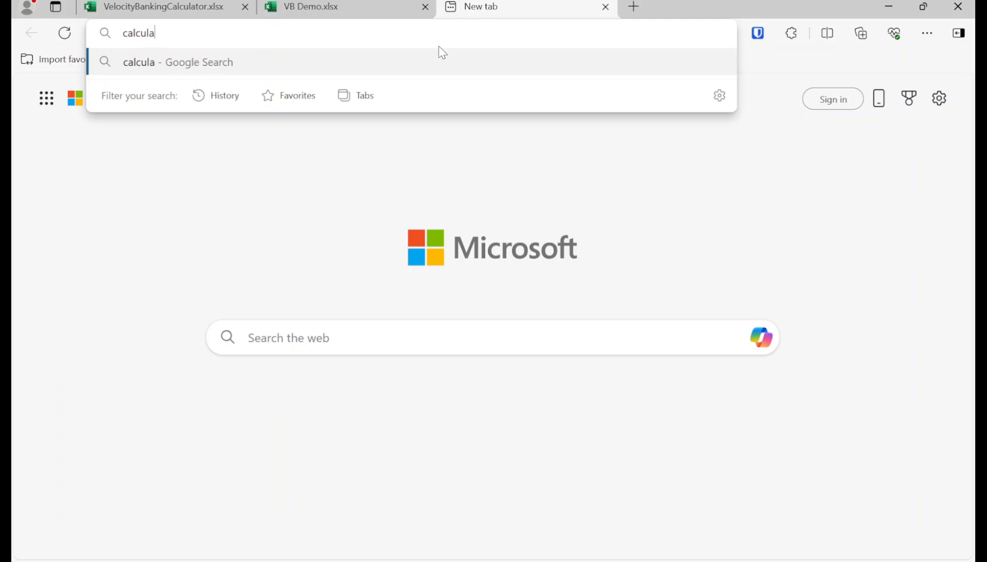
{"action": "type", "text": "tor.net loan"}
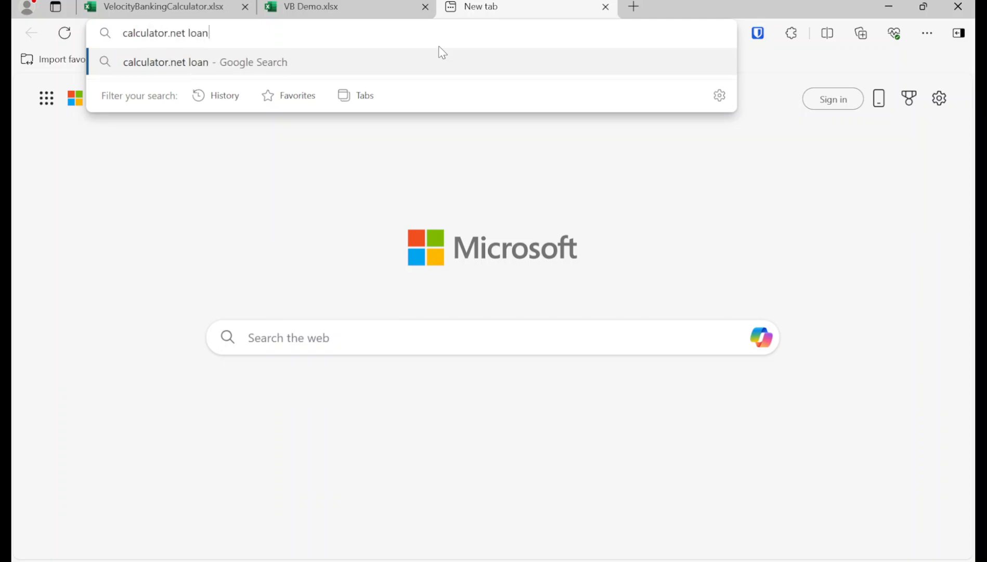
{"action": "type", "text": " amortization"}
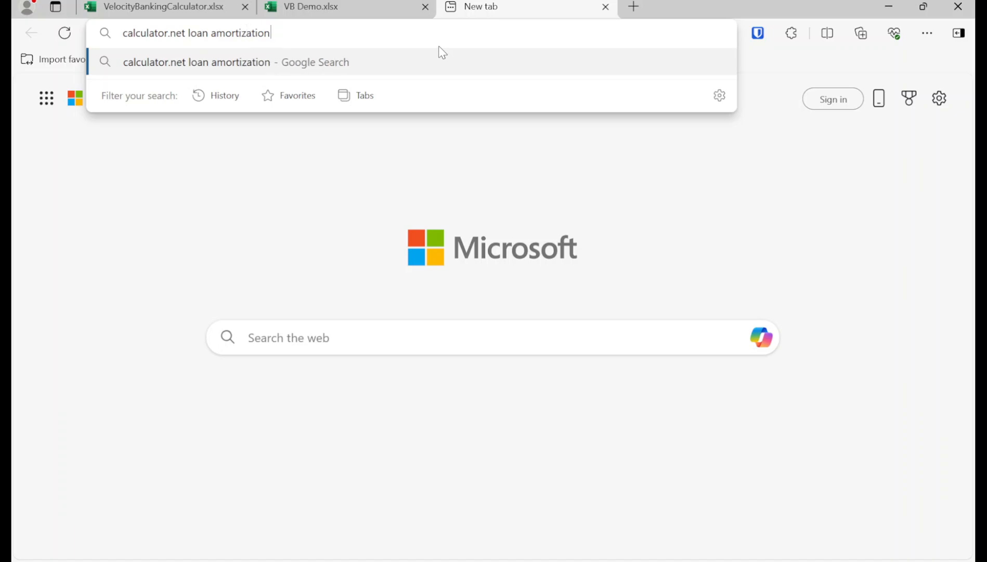
{"action": "key", "text": "Return"}
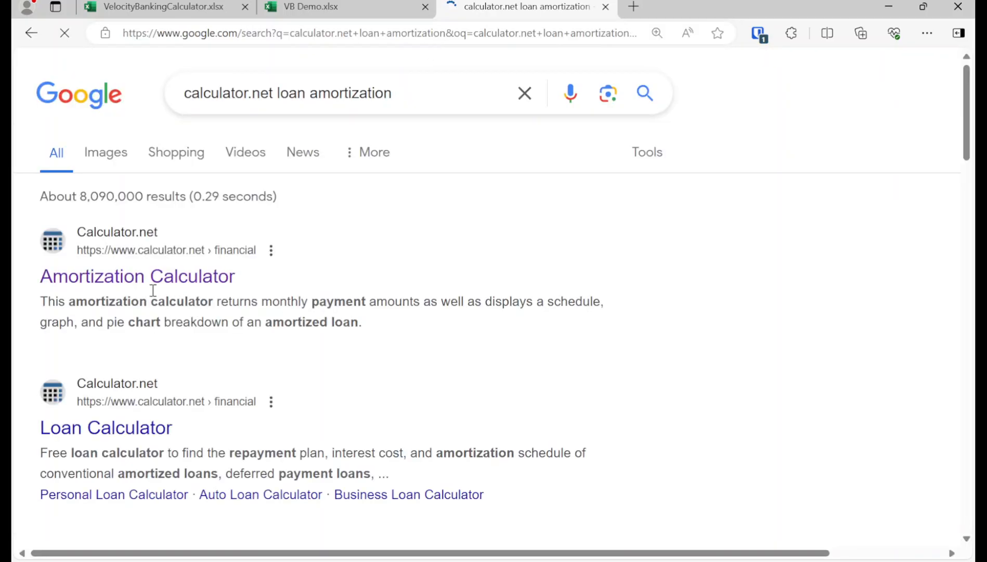
{"action": "left_click", "coordinate": [154, 278]}
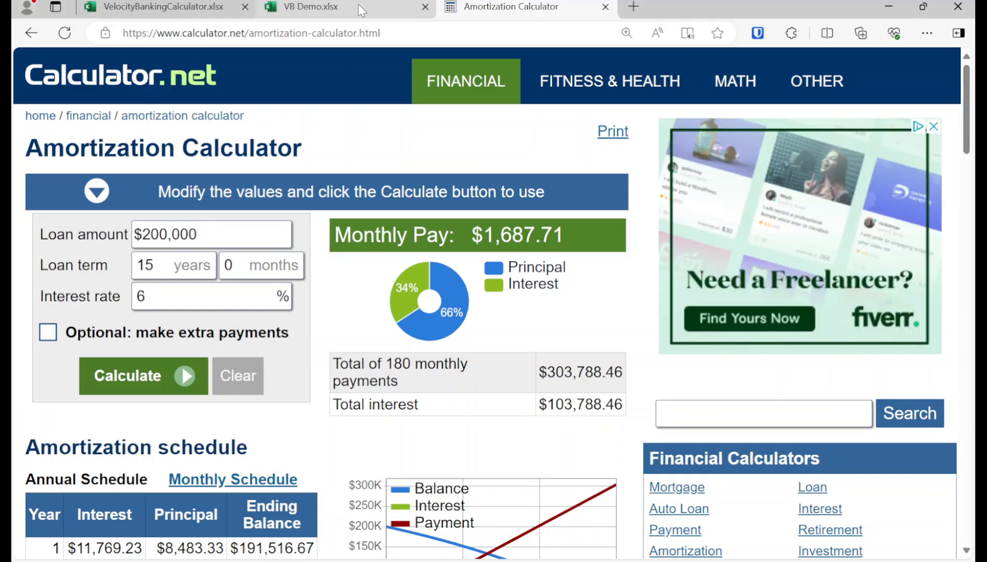
Calculate the Student Loan's amortization with a $30,000 loan amount, a 10-year term and a 4.5% interest rate, checking the loan details in VB Demo
{"action": "left_click", "coordinate": [359, 3]}
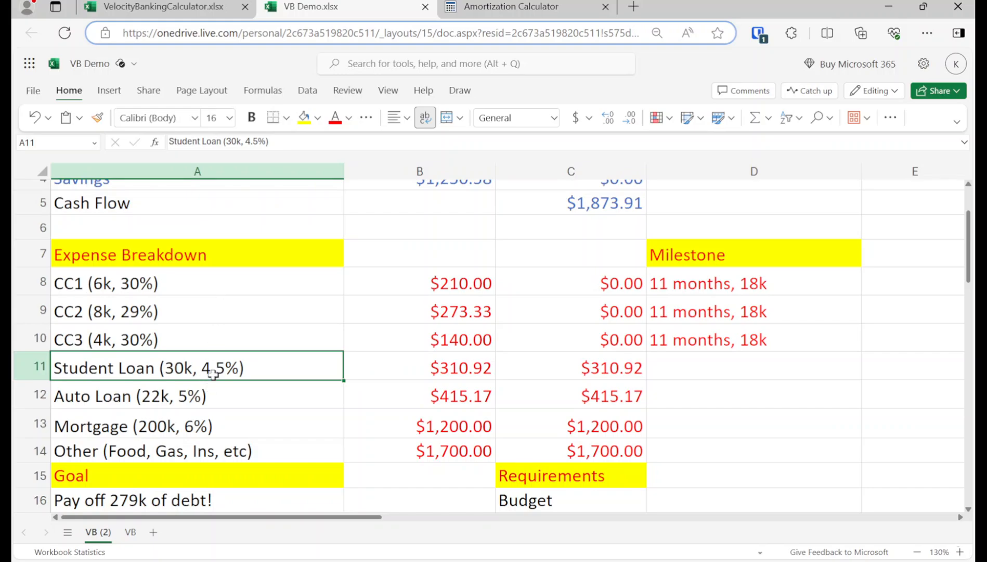
{"action": "left_click", "coordinate": [499, 9]}
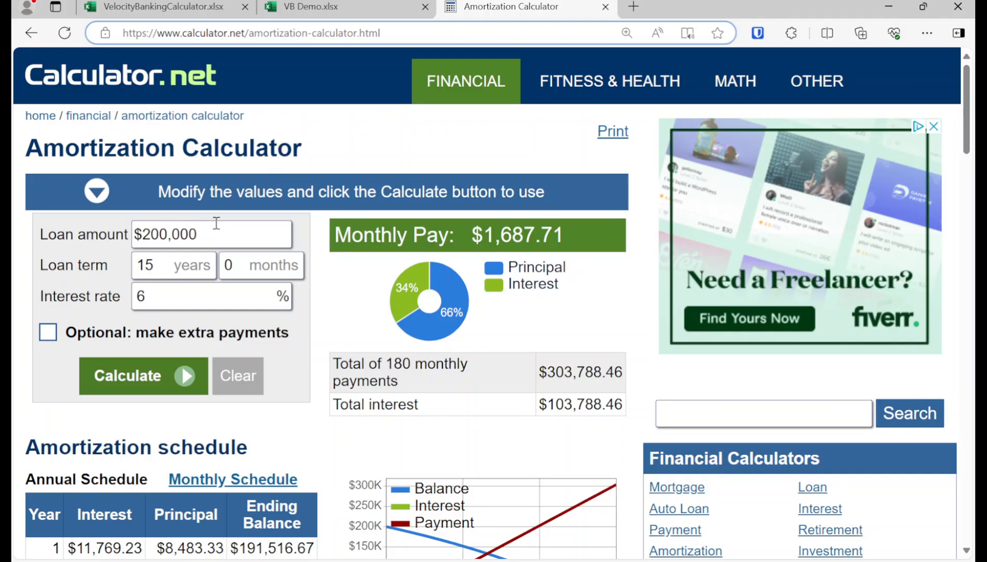
{"action": "triple_click", "coordinate": [217, 222]}
{"action": "type", "text": "$30000"}
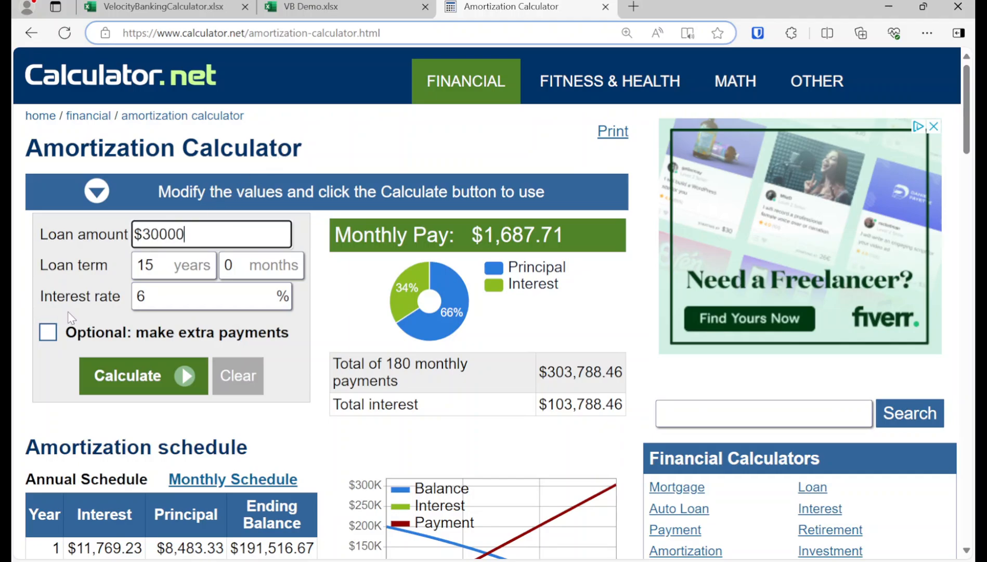
{"action": "double_click", "coordinate": [153, 300]}
{"action": "type", "text": "43"}
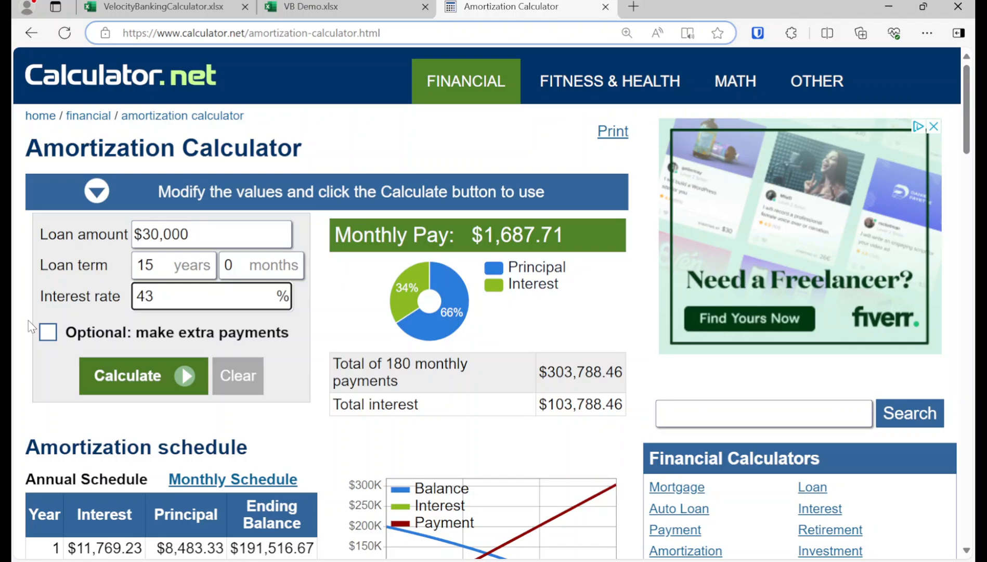
{"action": "key", "text": "BackSpace"}
{"action": "type", "text": ".5"}
{"action": "double_click", "coordinate": [165, 266]}
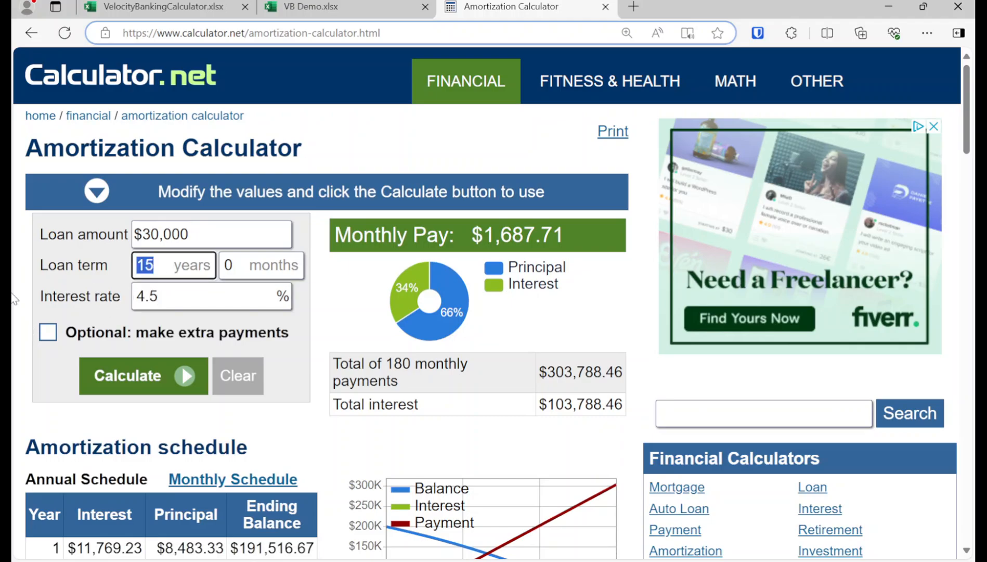
{"action": "type", "text": "10"}
{"action": "left_click", "coordinate": [151, 387]}
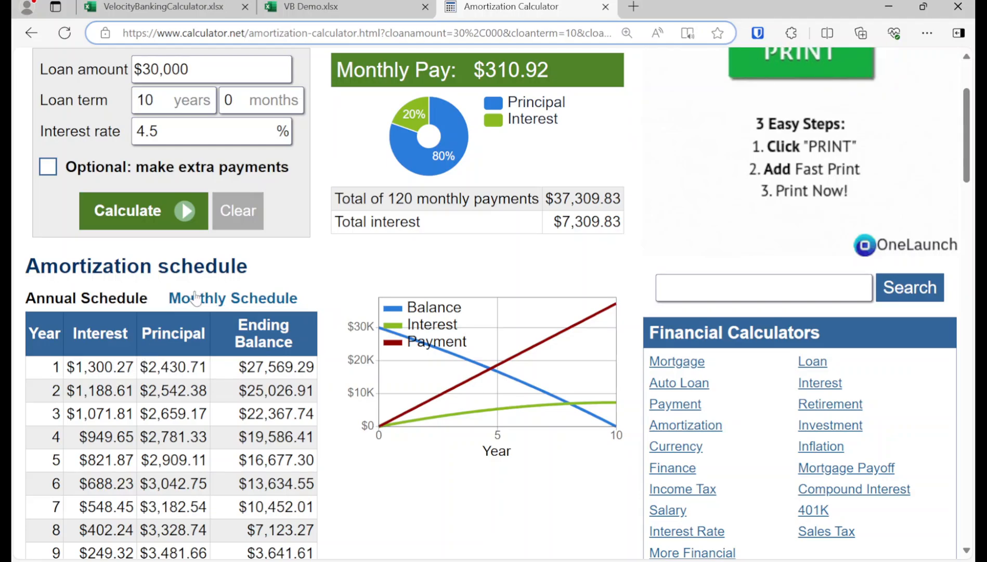
Show the monthly amortization schedule and copy the Student Loan's ending balance for month 11
{"action": "left_click", "coordinate": [195, 298]}
{"action": "scroll", "coordinate": [211, 337], "scroll_direction": "up", "scroll_amount": 2}
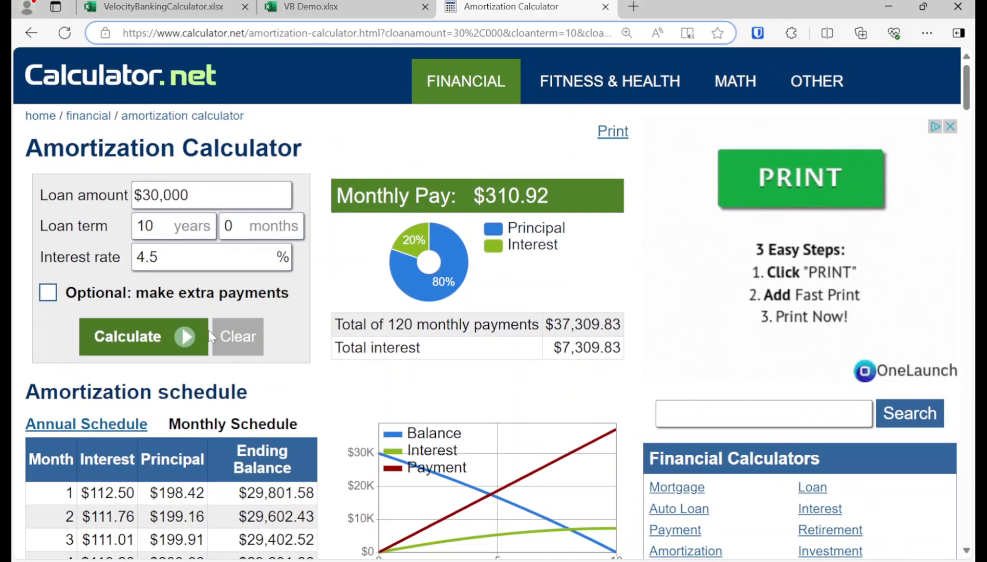
{"action": "left_click", "coordinate": [337, 6]}
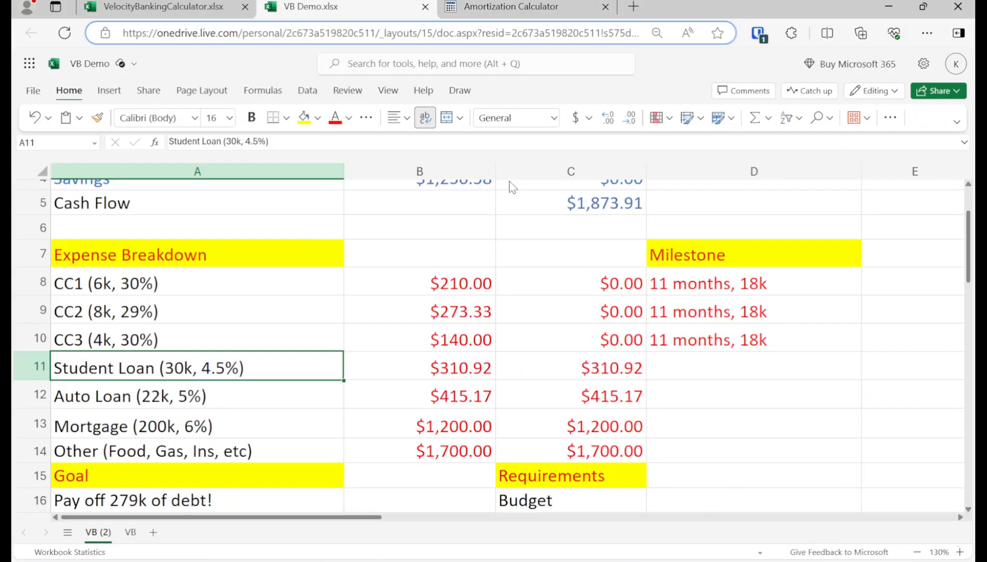
{"action": "left_click", "coordinate": [554, 5]}
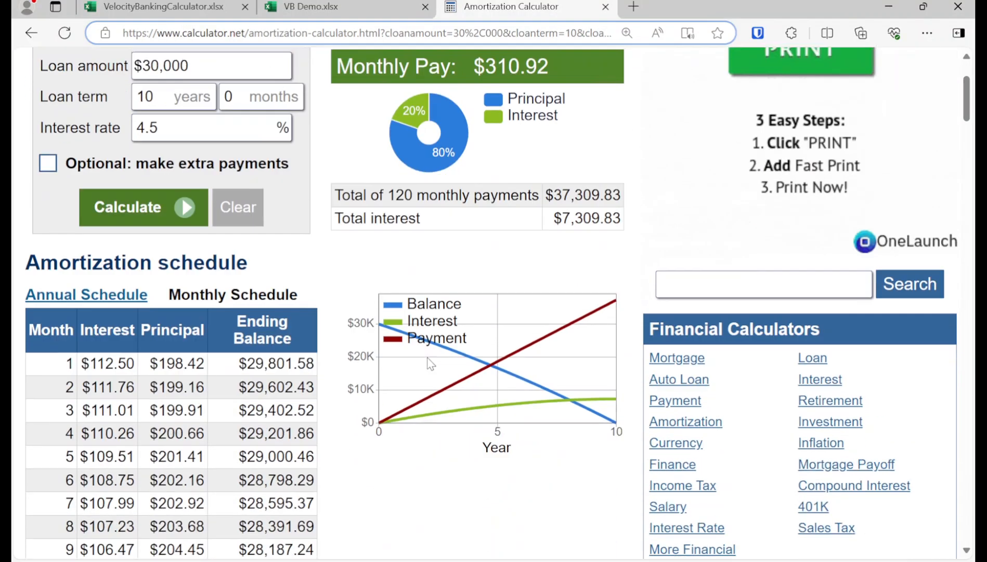
{"action": "scroll", "coordinate": [430, 363], "scroll_direction": "down", "scroll_amount": 3}
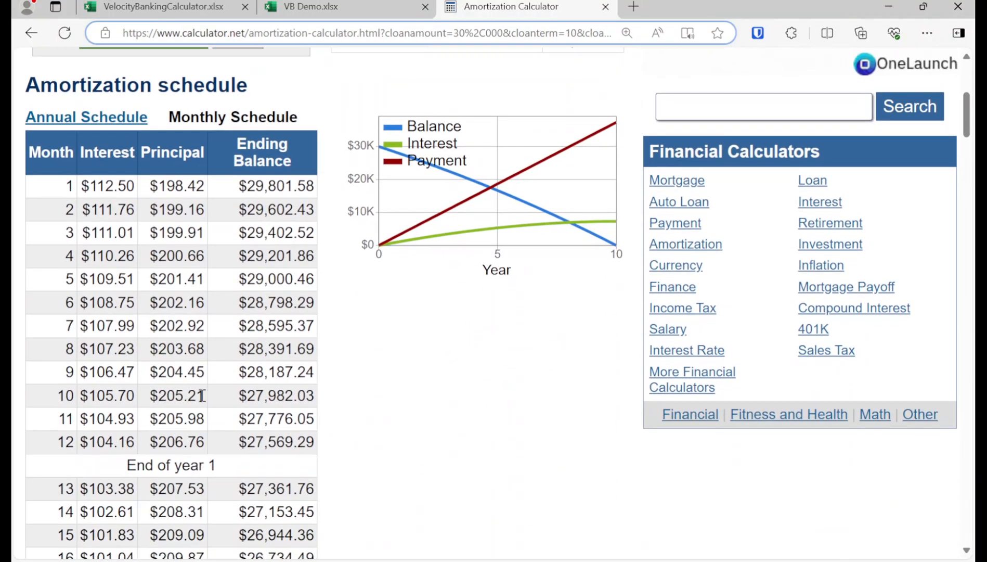
{"action": "mouse_move", "coordinate": [247, 418]}
{"action": "left_mouse_down"}
{"action": "mouse_move", "coordinate": [319, 419]}
{"action": "mouse_move", "coordinate": [247, 418]}
{"action": "left_mouse_up"}
{"action": "key", "text": "ctrl+c"}
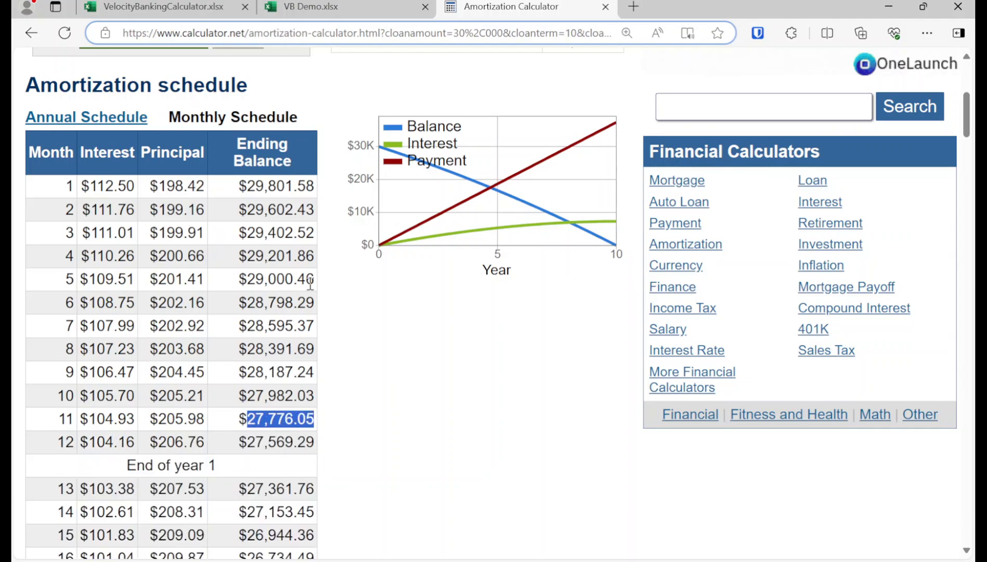
In VB Demo, append "-> 27,776.05" to the Student Loan label in A11 and increase row 11's height to fit both lines
{"action": "left_click", "coordinate": [312, 5]}
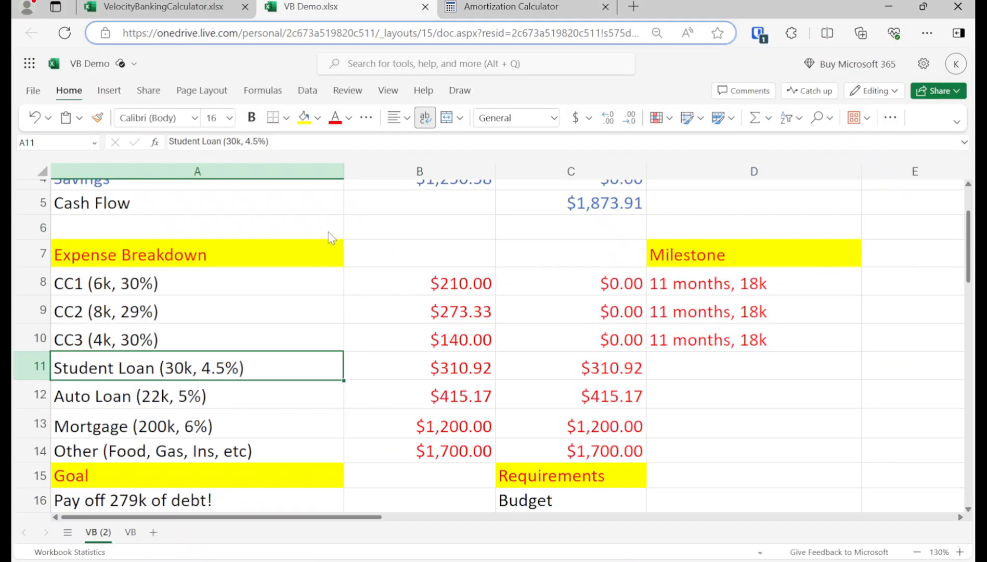
{"action": "double_click", "coordinate": [262, 370]}
{"action": "type", "text": "->"}
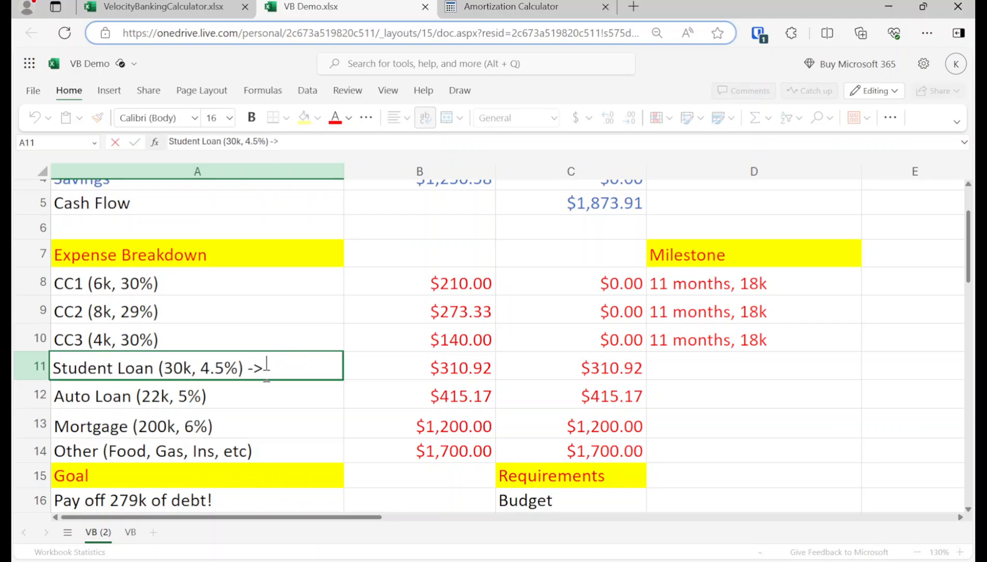
{"action": "key", "text": "ctrl+v"}
{"action": "key", "text": "Return"}
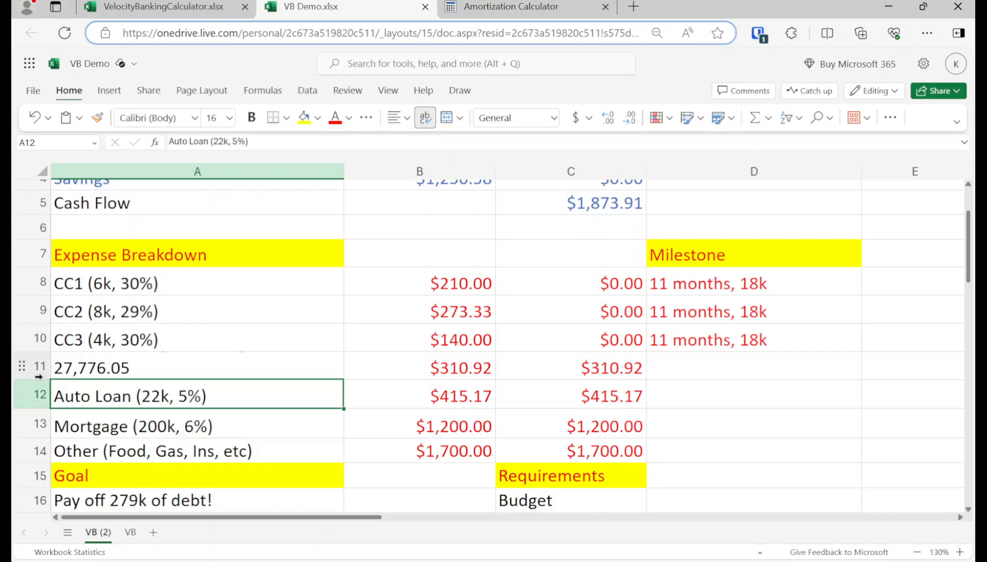
{"action": "left_click_drag", "start_coordinate": [41, 380], "coordinate": [38, 401]}
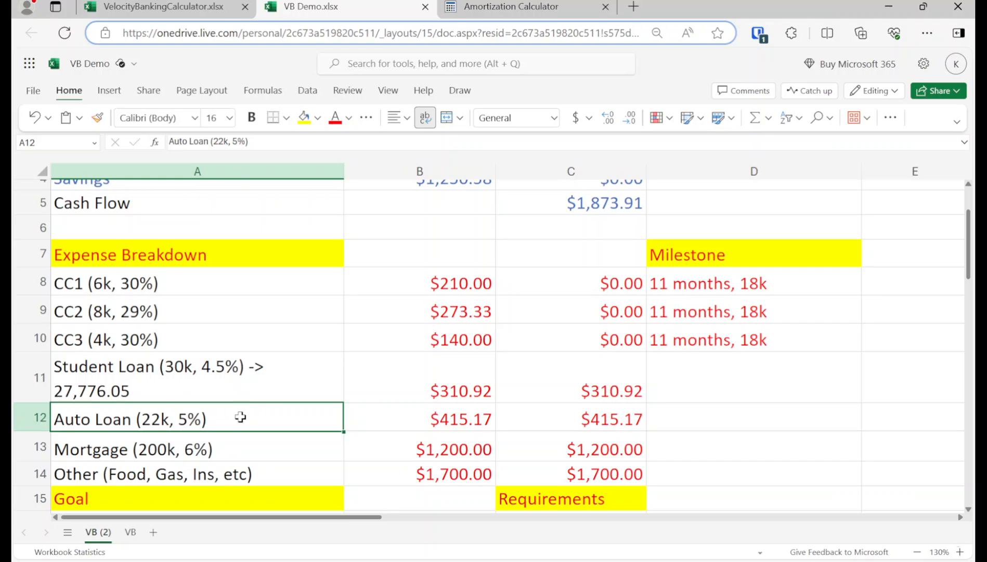
In the Amortization Calculator, calculate the Auto Loan with a $22,000 loan amount, a 5-year term and a 5% interest rate, checking the details in VB Demo
{"action": "left_click", "coordinate": [521, 6]}
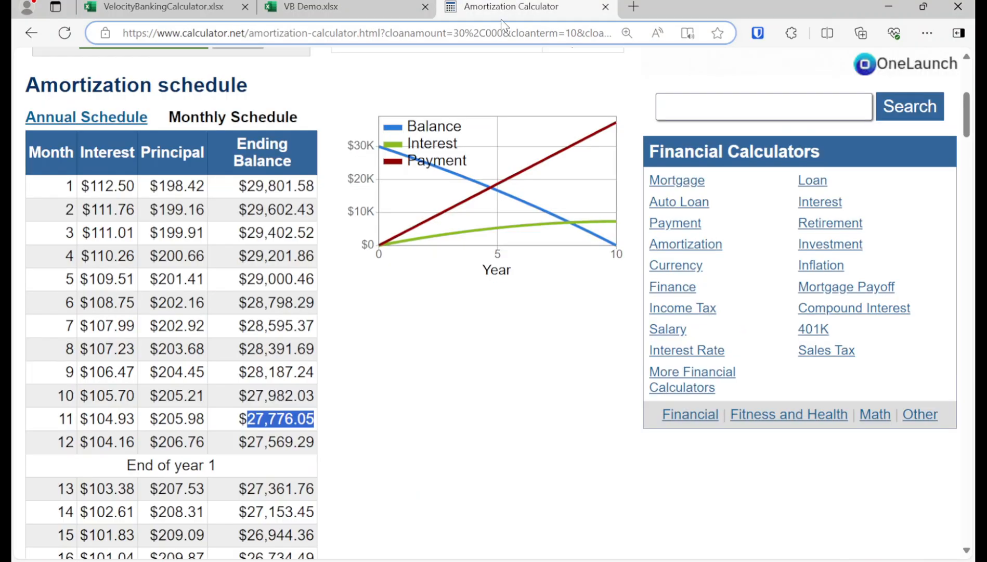
{"action": "scroll", "coordinate": [101, 257], "scroll_direction": "up", "scroll_amount": 1}
{"action": "scroll", "coordinate": [102, 257], "scroll_direction": "up", "scroll_amount": 5}
{"action": "double_click", "coordinate": [207, 189]}
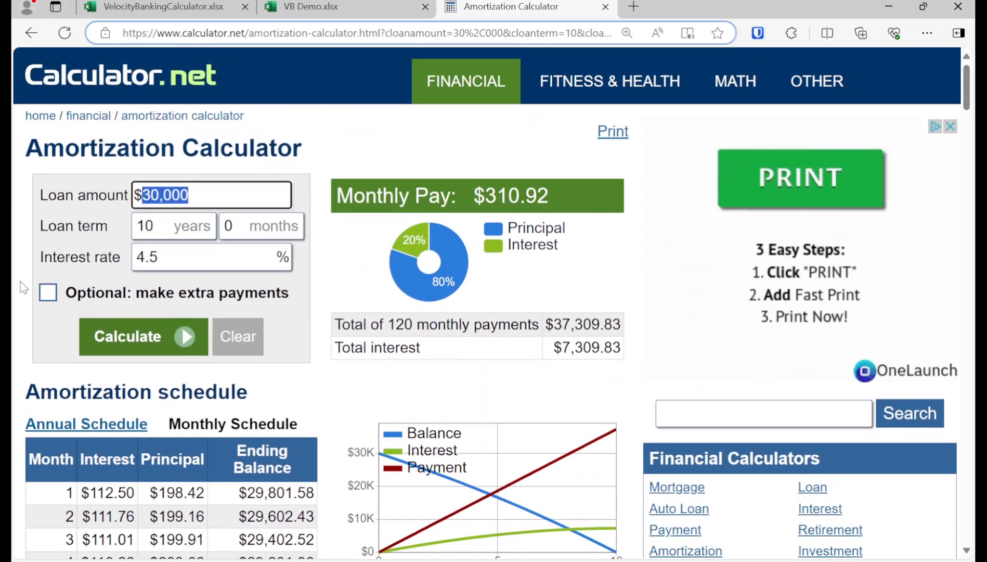
{"action": "type", "text": "22,000"}
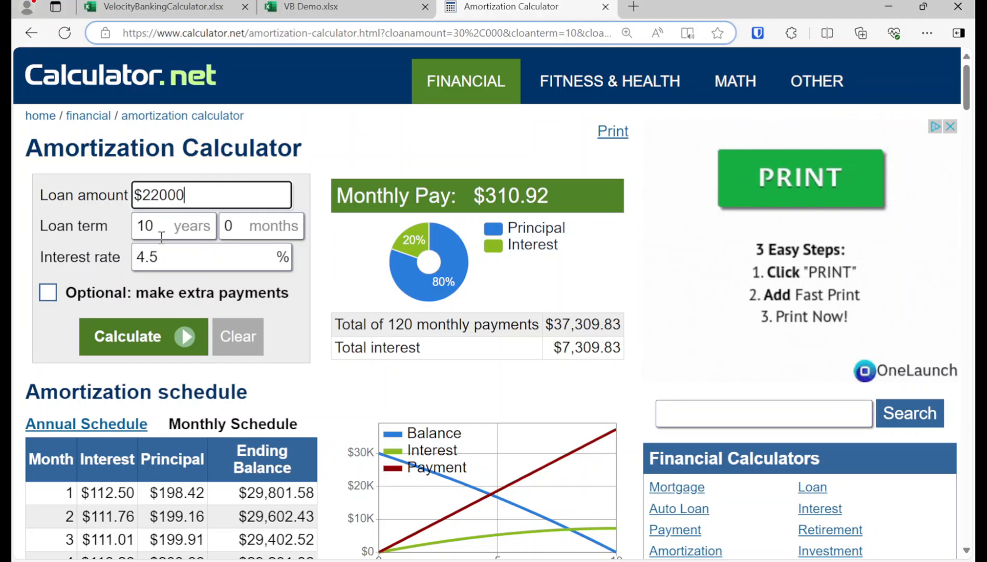
{"action": "key", "text": "Tab"}
{"action": "type", "text": "5"}
{"action": "double_click", "coordinate": [177, 255]}
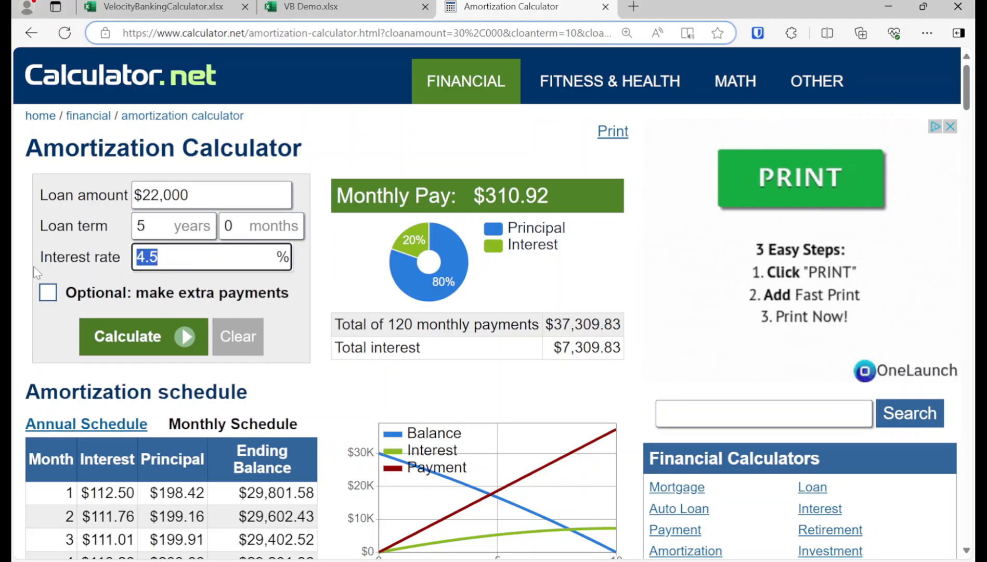
{"action": "type", "text": "5"}
{"action": "left_click", "coordinate": [362, 14]}
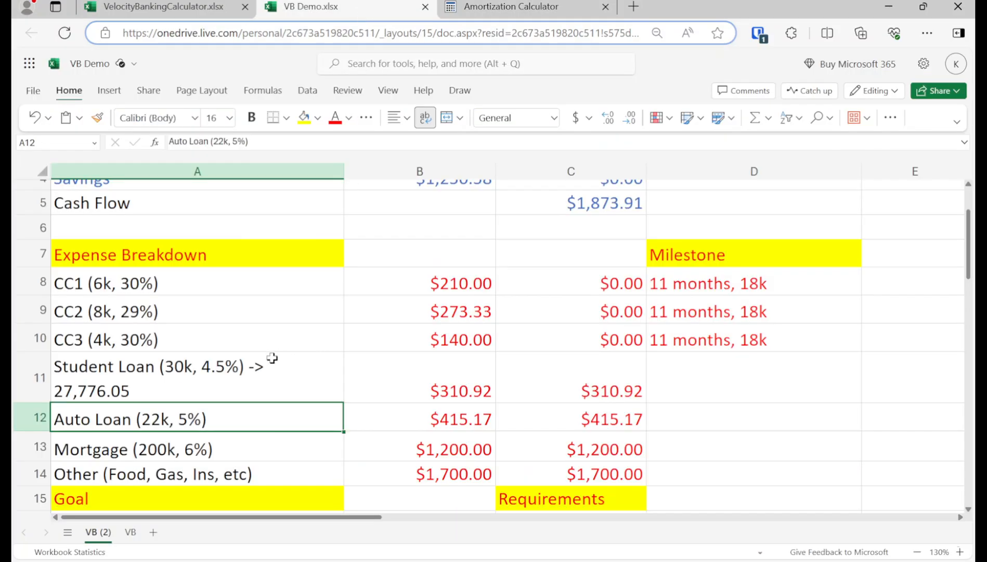
{"action": "left_click", "coordinate": [525, 13]}
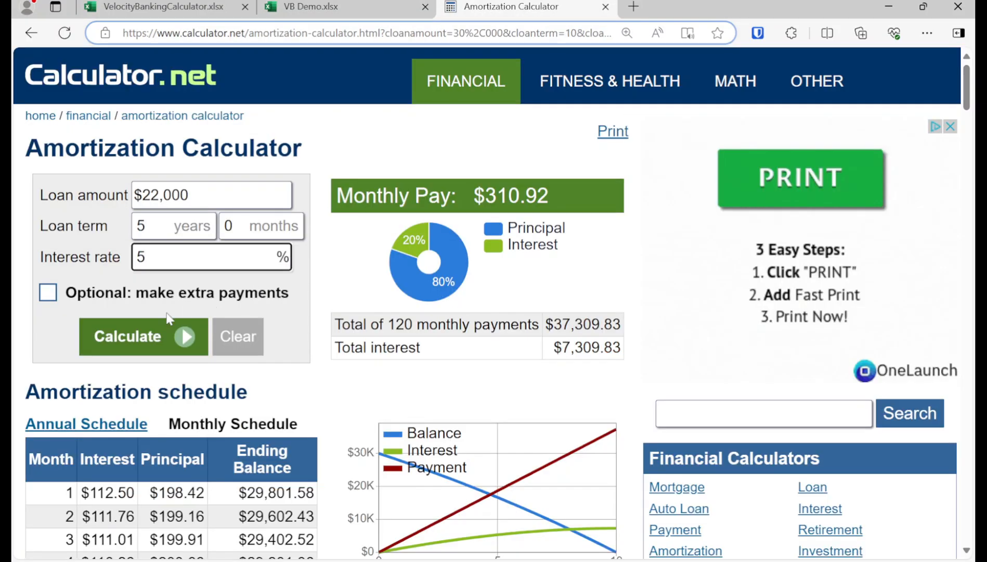
{"action": "left_click", "coordinate": [159, 337]}
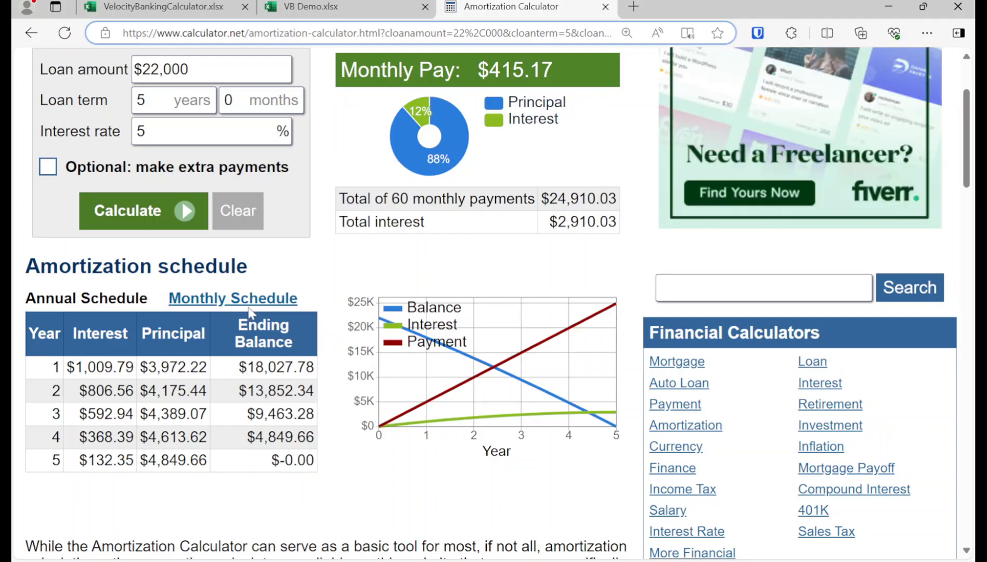
Show the Auto Loan's monthly amortization schedule and copy the ending balance for month 11
{"action": "left_click", "coordinate": [256, 299]}
{"action": "scroll", "coordinate": [255, 323], "scroll_direction": "down", "scroll_amount": 4}
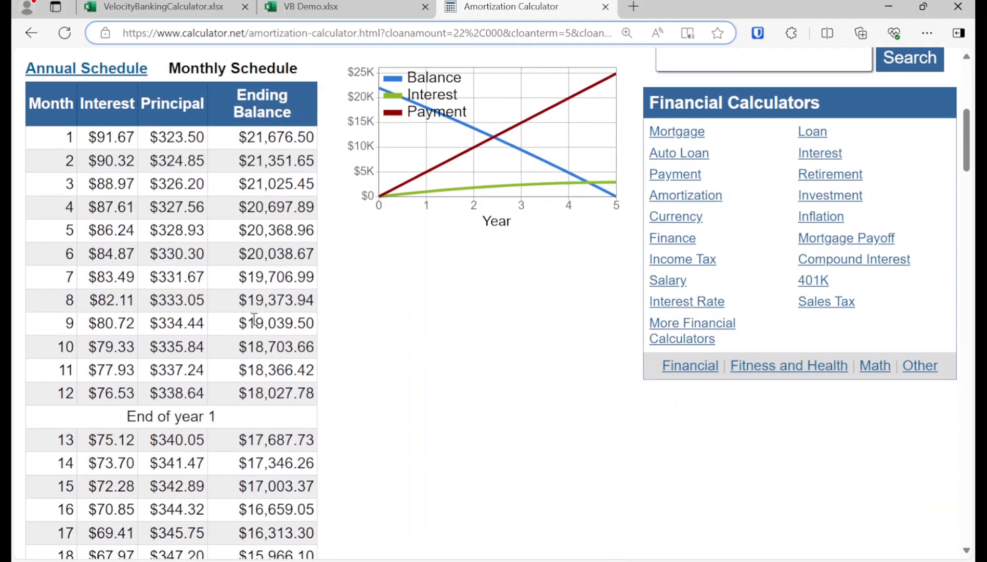
{"action": "left_click_drag", "start_coordinate": [246, 370], "coordinate": [318, 375]}
{"action": "key", "text": "ctrl+c"}
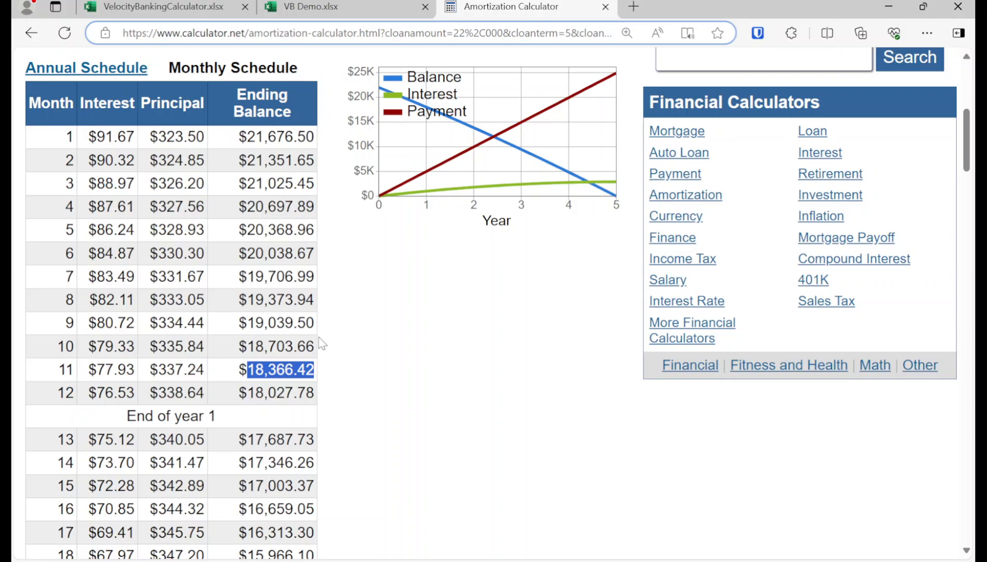
In VB Demo, append "-> 18,366.42" to the Auto Loan label in A12
{"action": "left_click", "coordinate": [321, 16]}
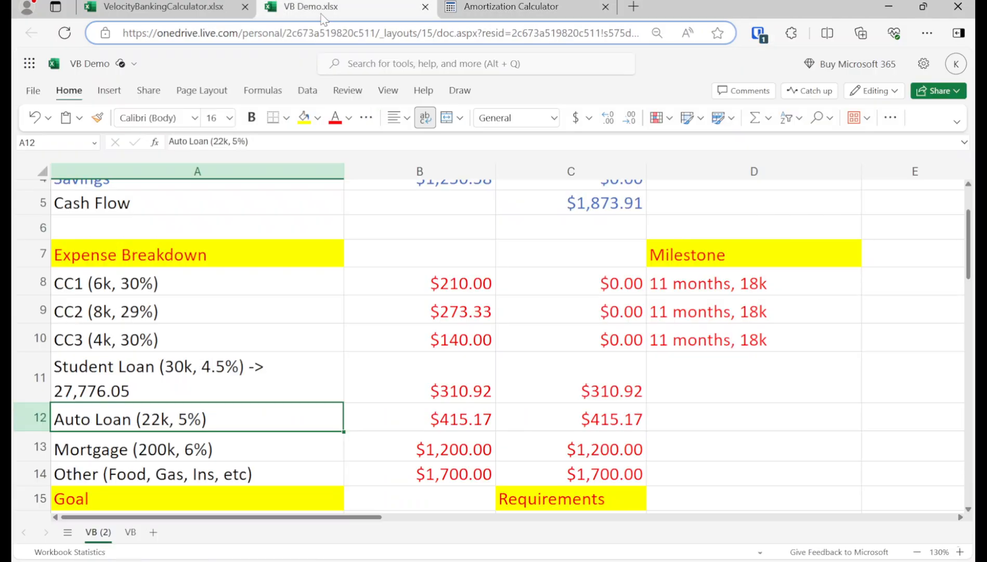
{"action": "double_click", "coordinate": [230, 410]}
{"action": "type", "text": "->"}
{"action": "key", "text": "ctrl+v"}
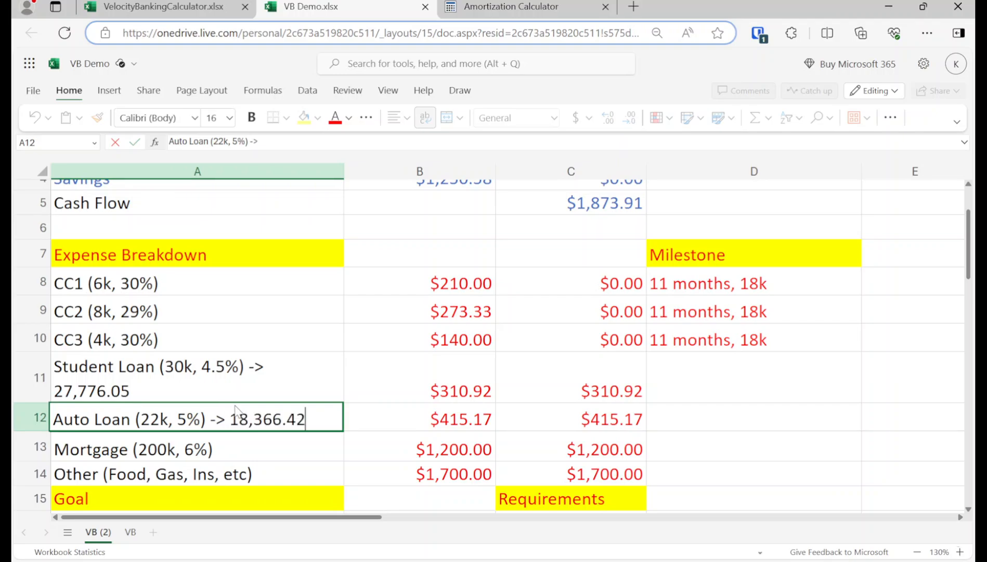
{"action": "key", "text": "Return"}
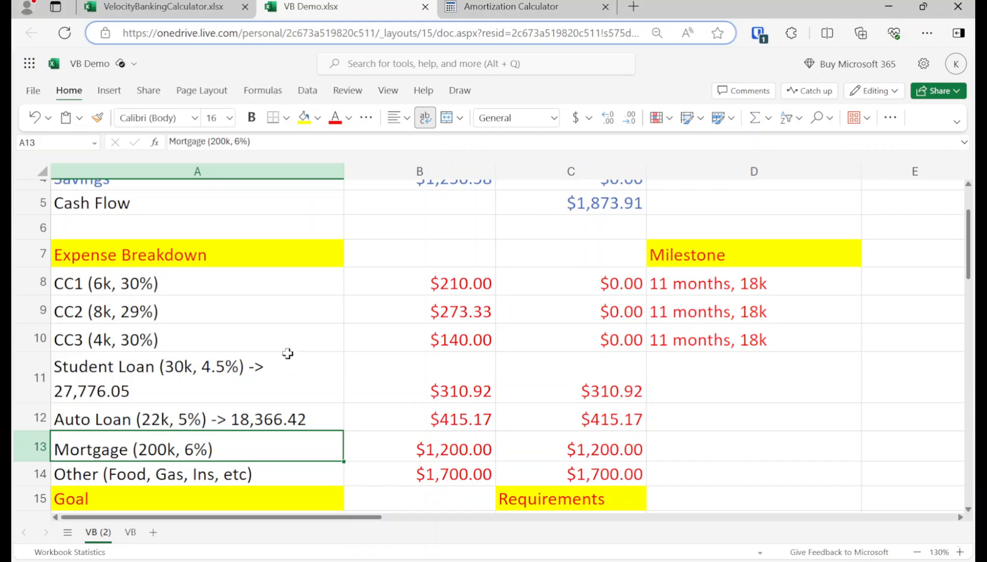
In the Amortization Calculator, calculate the Mortgage with a $200,000 loan amount, a 30-year term and a 6% interest rate
{"action": "left_click", "coordinate": [497, 6]}
{"action": "scroll", "coordinate": [220, 260], "scroll_direction": "up", "scroll_amount": 8}
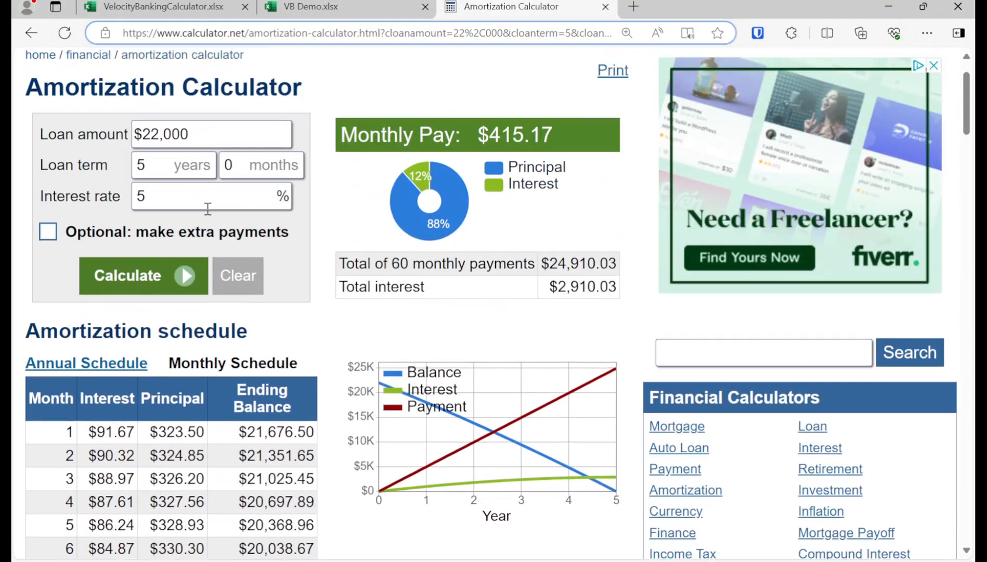
{"action": "double_click", "coordinate": [218, 195]}
{"action": "type", "text": "200000"}
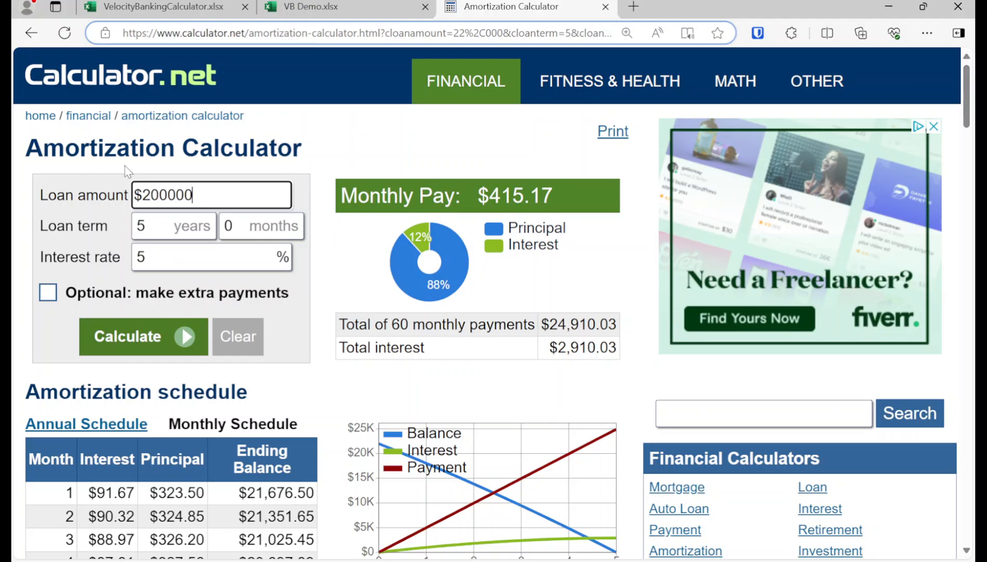
{"action": "double_click", "coordinate": [160, 225]}
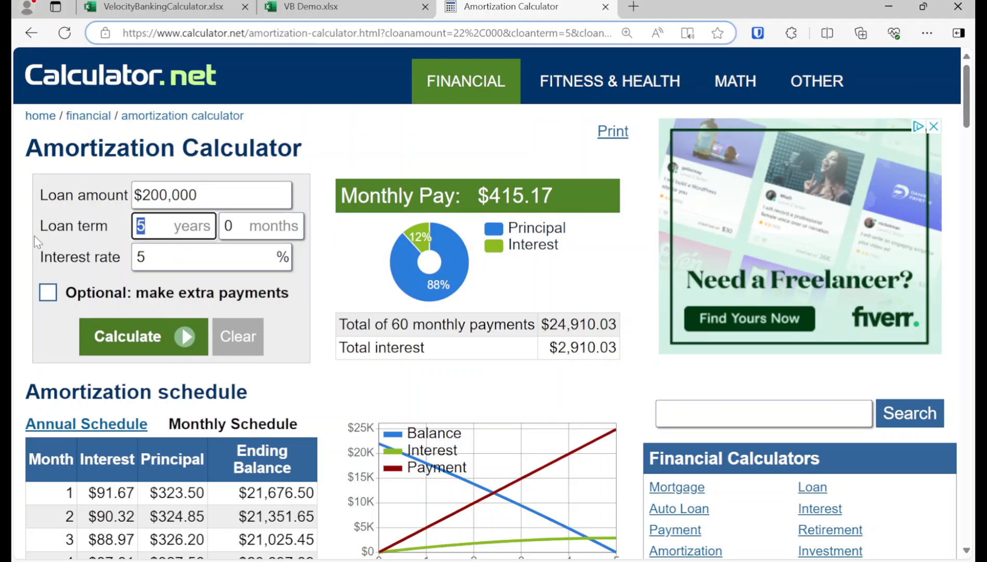
{"action": "type", "text": "30"}
{"action": "double_click", "coordinate": [174, 260]}
{"action": "type", "text": "6"}
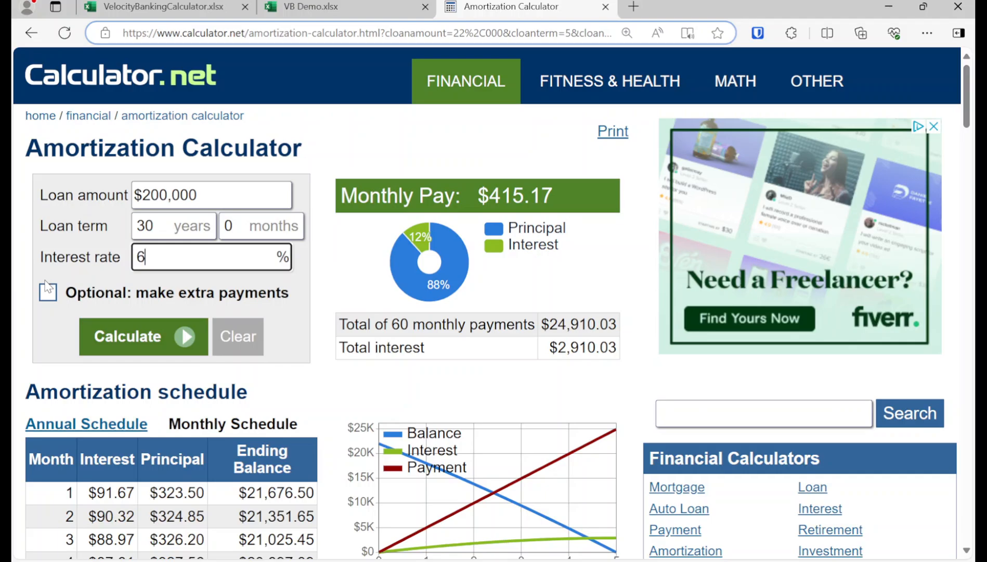
{"action": "left_click", "coordinate": [147, 348]}
Show the Mortgage's monthly amortization schedule and copy the ending balance for month 11
{"action": "scroll", "coordinate": [147, 348], "scroll_direction": "down", "scroll_amount": 2}
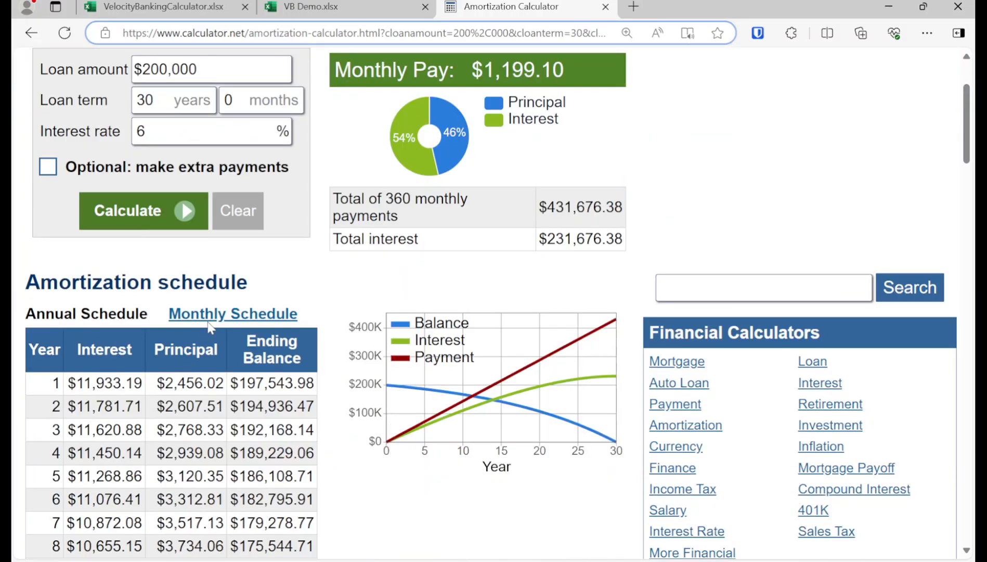
{"action": "left_click", "coordinate": [210, 318]}
{"action": "scroll", "coordinate": [236, 422], "scroll_direction": "down", "scroll_amount": 3}
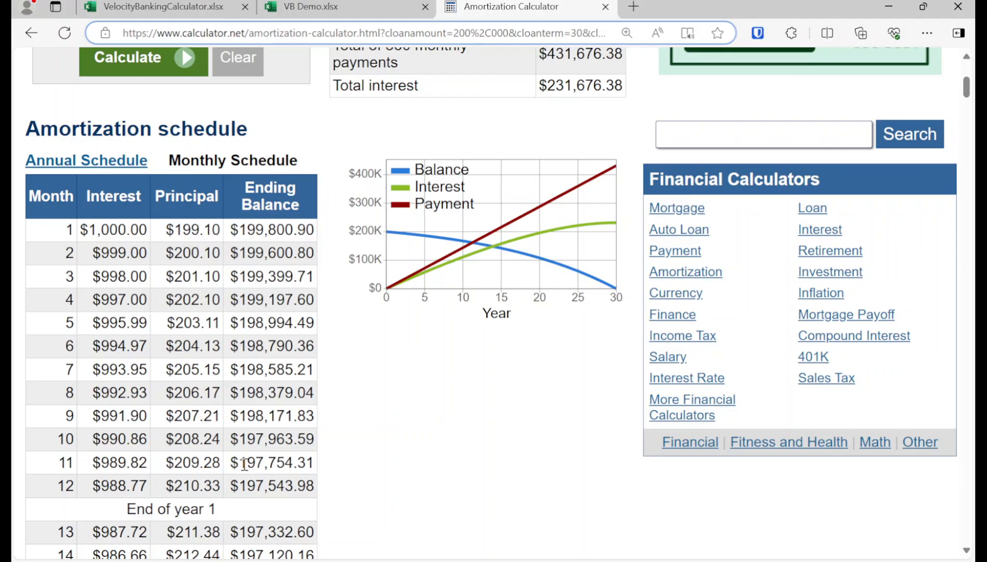
{"action": "left_click_drag", "start_coordinate": [240, 464], "coordinate": [314, 463]}
{"action": "key", "text": "ctrl+c"}
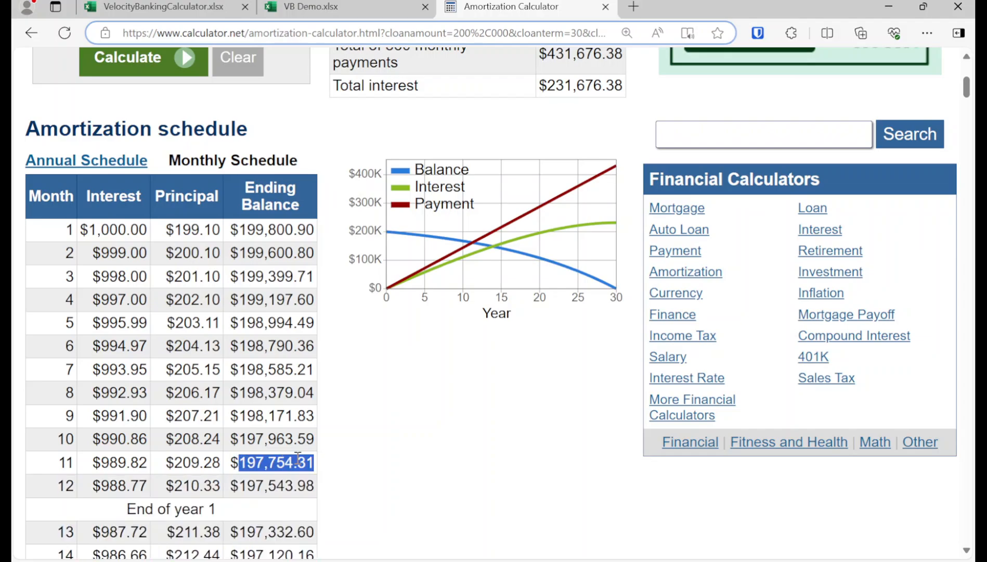
In VB Demo, append "-> 197,754.31" to the Mortgage label in A13
{"action": "left_click", "coordinate": [338, 5]}
{"action": "double_click", "coordinate": [258, 444]}
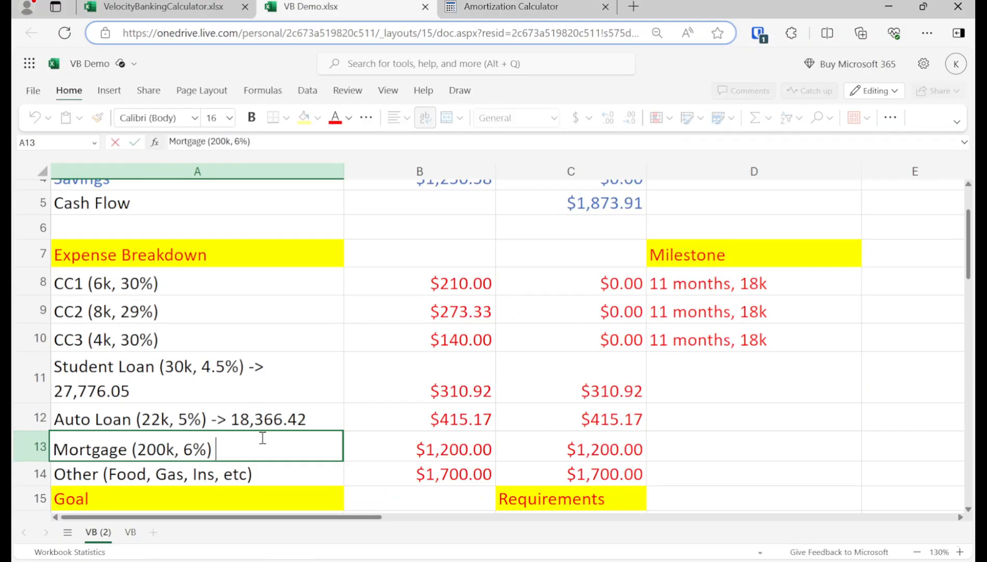
{"action": "type", "text": "->"}
{"action": "key", "text": "ctrl+v"}
{"action": "key", "text": "Return"}
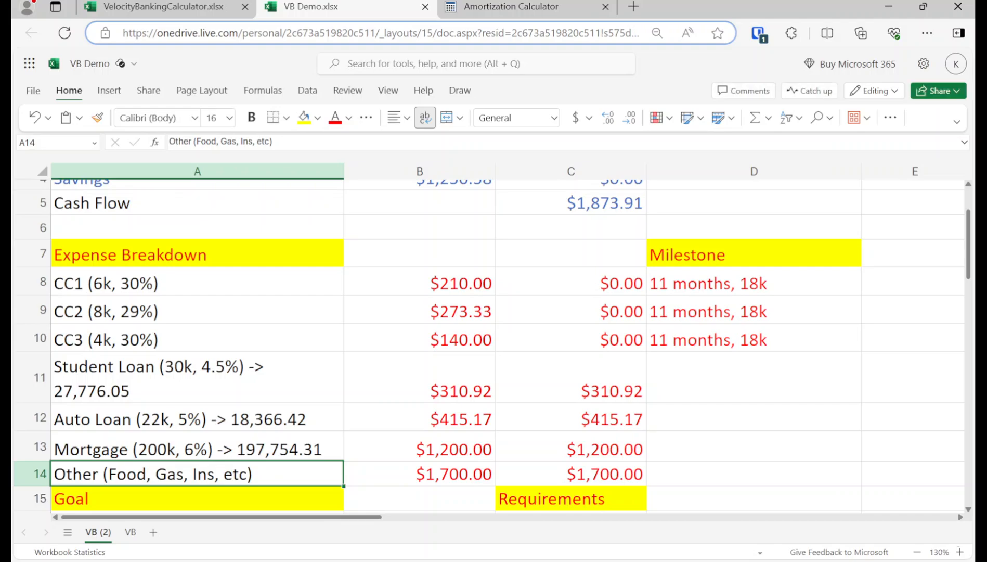
Review the updated loan balances in A11:A13, the Debt Payoff Criteria list and the Cash Flow Index definition in B22
{"action": "key", "text": "Up"}
{"action": "key", "text": "Up"}
{"action": "key", "text": "Up"}
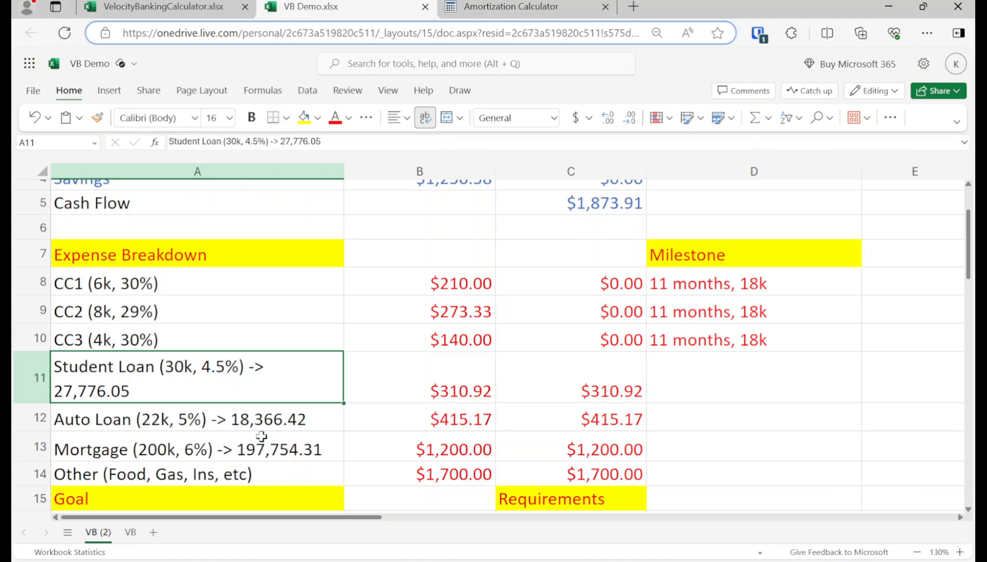
{"action": "key", "text": "Down"}
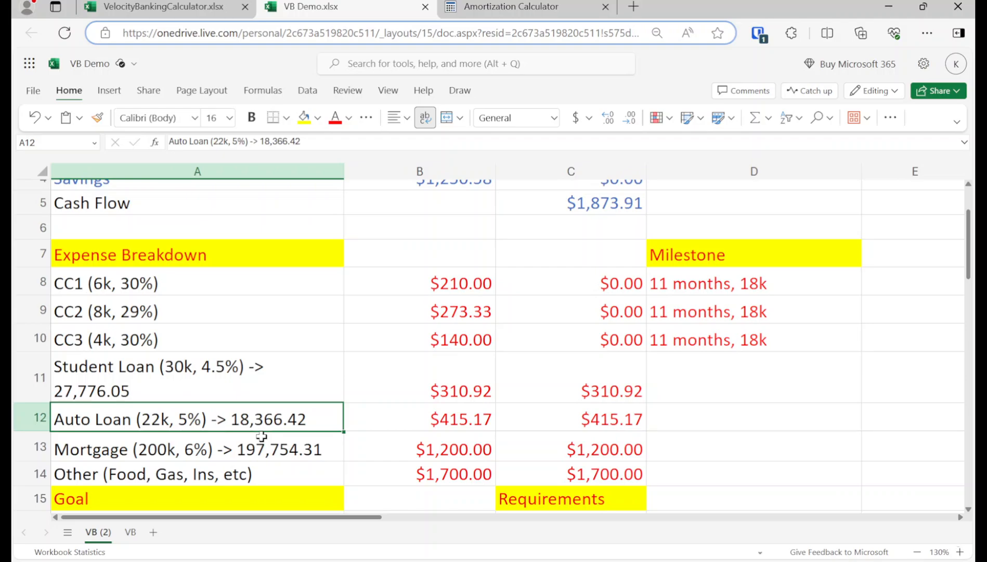
{"action": "key", "text": "Down"}
{"action": "key", "text": "Down"}
{"action": "key", "text": "Down"}
{"action": "key", "text": "Down"}
{"action": "key", "text": "Down"}
{"action": "key", "text": "Down"}
{"action": "key", "text": "Down"}
{"action": "key", "text": "Down"}
{"action": "key", "text": "Down"}
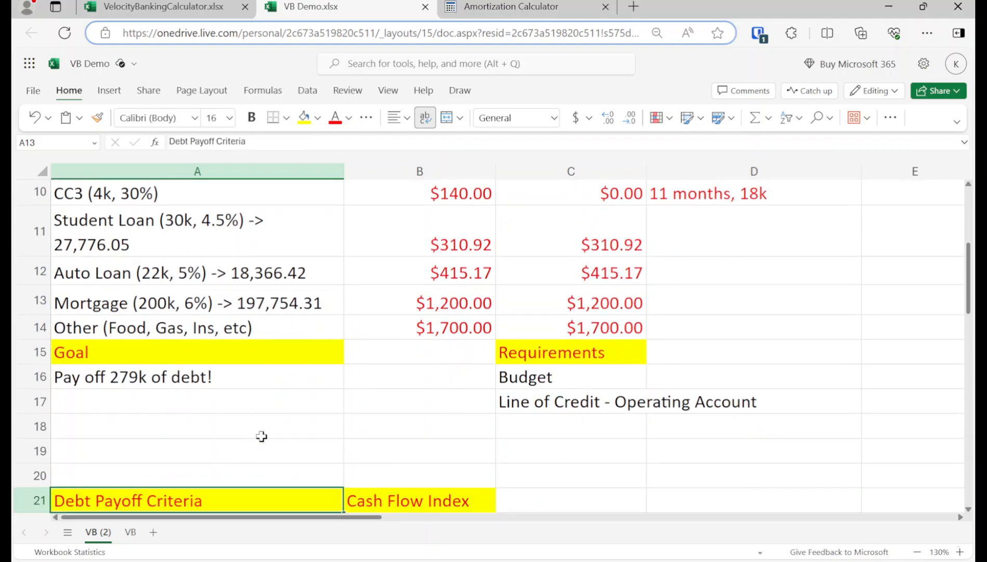
{"action": "key", "text": "Up"}
{"action": "key", "text": "Down"}
{"action": "key", "text": "Down"}
{"action": "key", "text": "Down"}
{"action": "key", "text": "Down"}
{"action": "key", "text": "Down"}
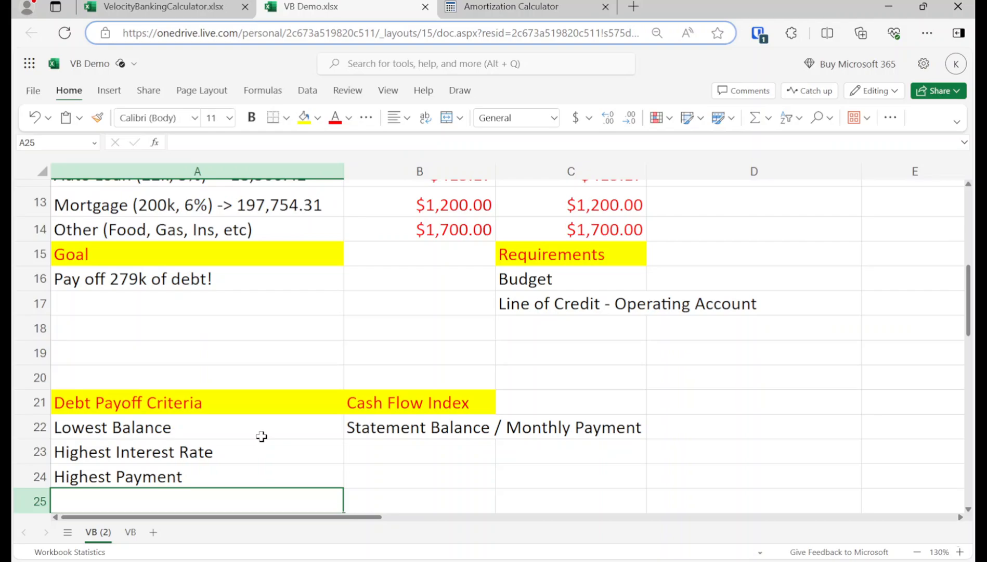
{"action": "key", "text": "Up"}
{"action": "key", "text": "Up"}
{"action": "key", "text": "Up"}
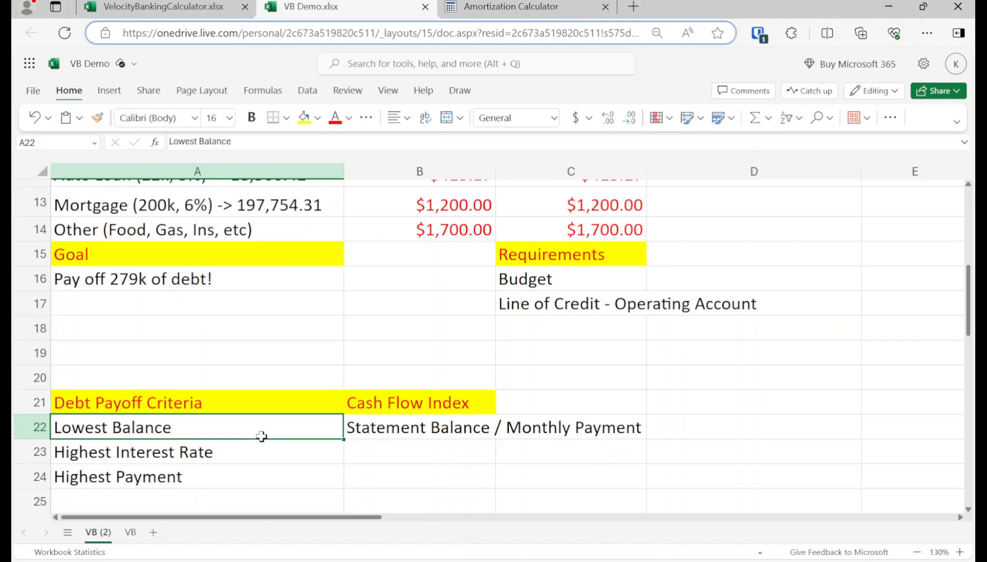
{"action": "key", "text": "Right"}
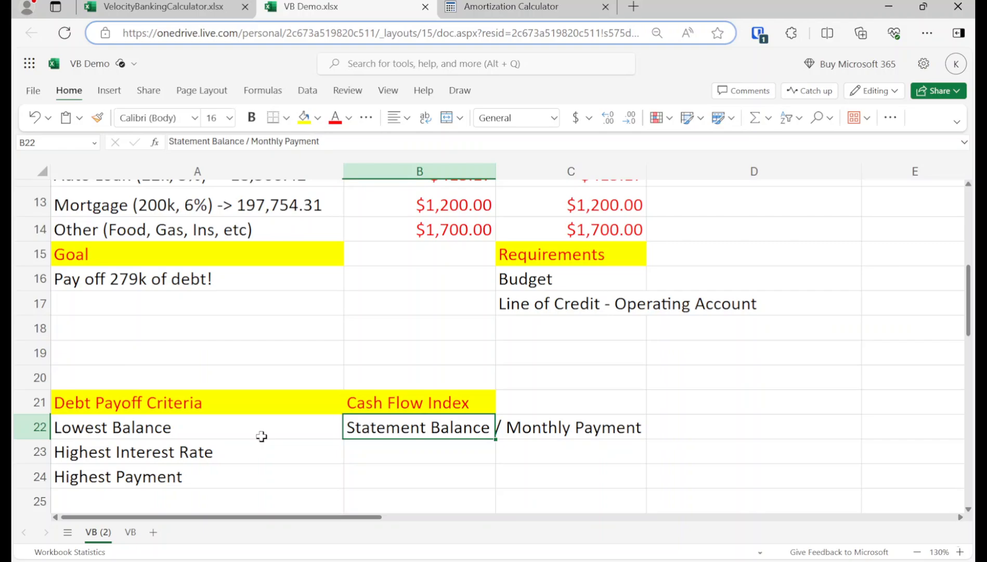
Calculate the Student Loan's cash flow index in D11 with the formula =27776.05/310.92
{"action": "key", "text": "Up"}
{"action": "key", "text": "Up"}
{"action": "key", "text": "Up"}
{"action": "key", "text": "Up"}
{"action": "key", "text": "Up"}
{"action": "key", "text": "Down"}
{"action": "key", "text": "Down"}
{"action": "key", "text": "Down"}
{"action": "key", "text": "Up"}
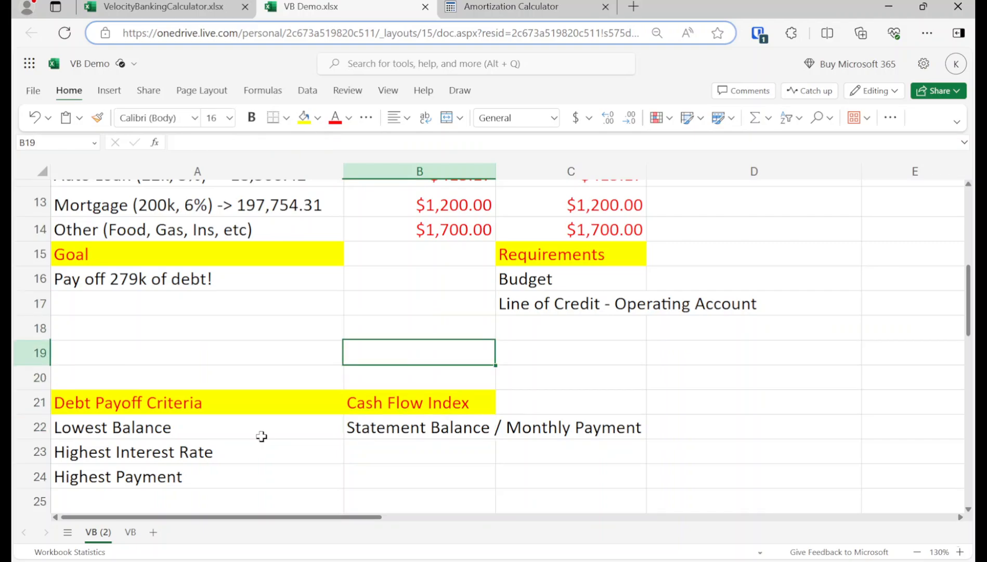
{"action": "key", "text": "Up"}
{"action": "key", "text": "Up"}
{"action": "key", "text": "Up"}
{"action": "key", "text": "Up"}
{"action": "key", "text": "Up"}
{"action": "key", "text": "Up"}
{"action": "key", "text": "Up"}
{"action": "key", "text": "Up"}
{"action": "key", "text": "Up"}
{"action": "key", "text": "Up"}
{"action": "key", "text": "Down"}
{"action": "key", "text": "Down"}
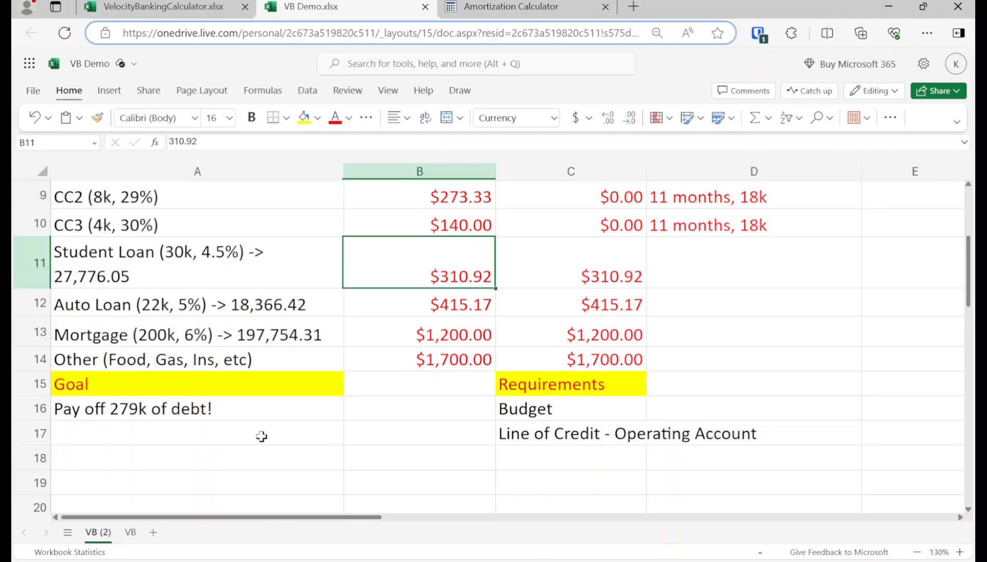
{"action": "key", "text": "Right"}
{"action": "key", "text": "Right"}
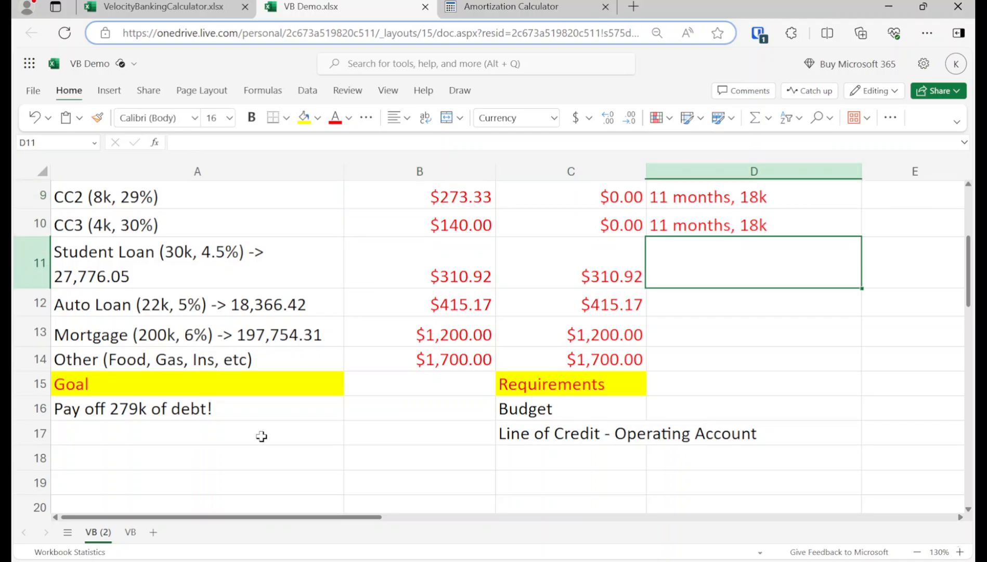
{"action": "type", "text": "="}
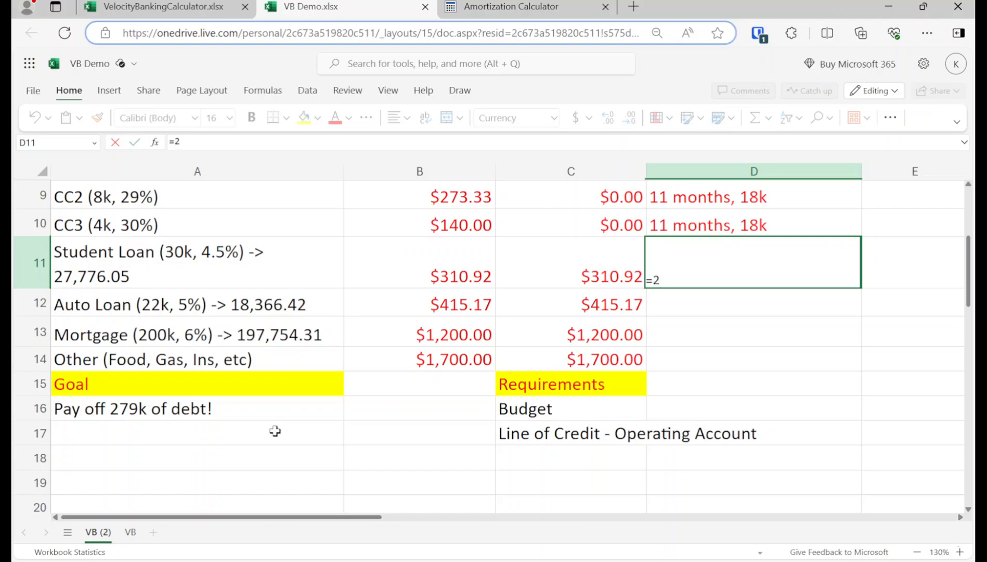
{"action": "type", "text": "27776.05/"}
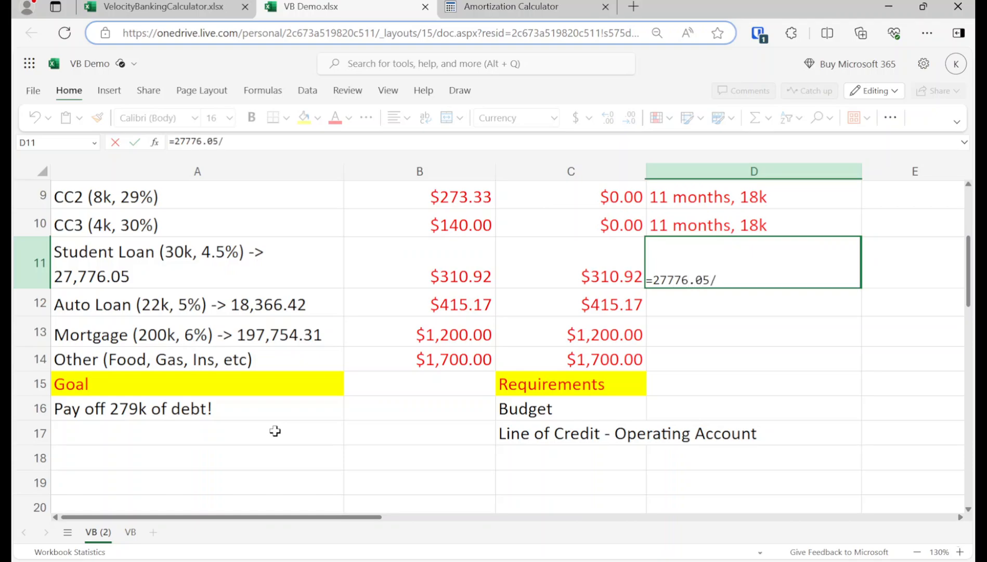
{"action": "type", "text": "310.92"}
{"action": "key", "text": "Return"}
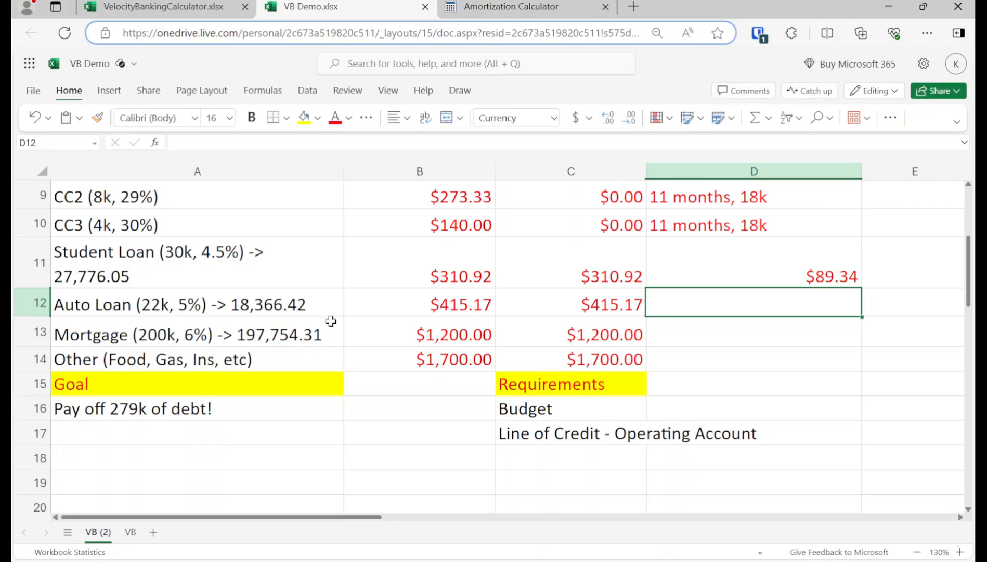
Calculate the Auto Loan's cash flow index in D12 with the formula =18366.42/415.17
{"action": "key", "text": "Up"}
{"action": "key", "text": "Down"}
{"action": "type", "text": "=1833"}
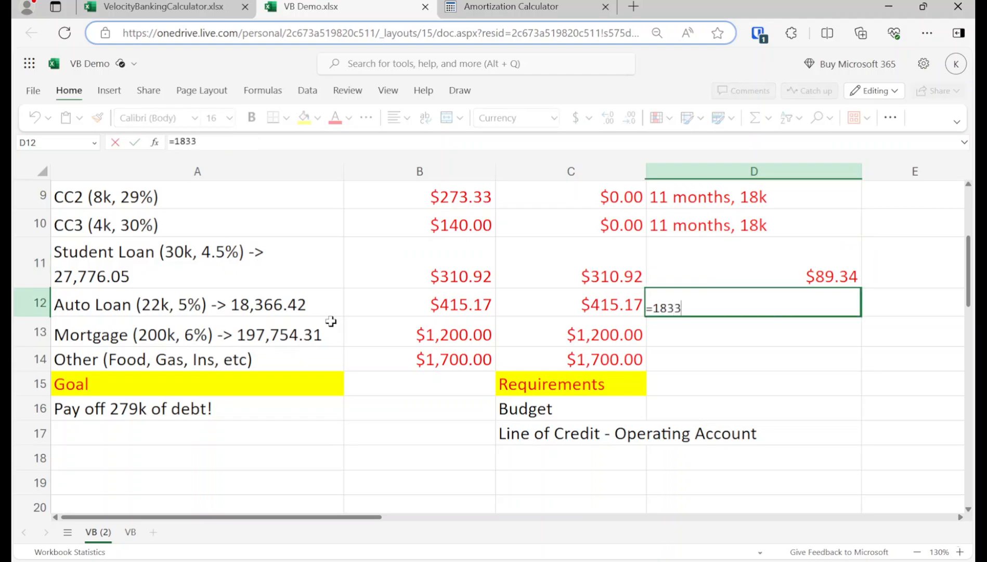
{"action": "key", "text": "BackSpace"}
{"action": "type", "text": "66.42/415.17"}
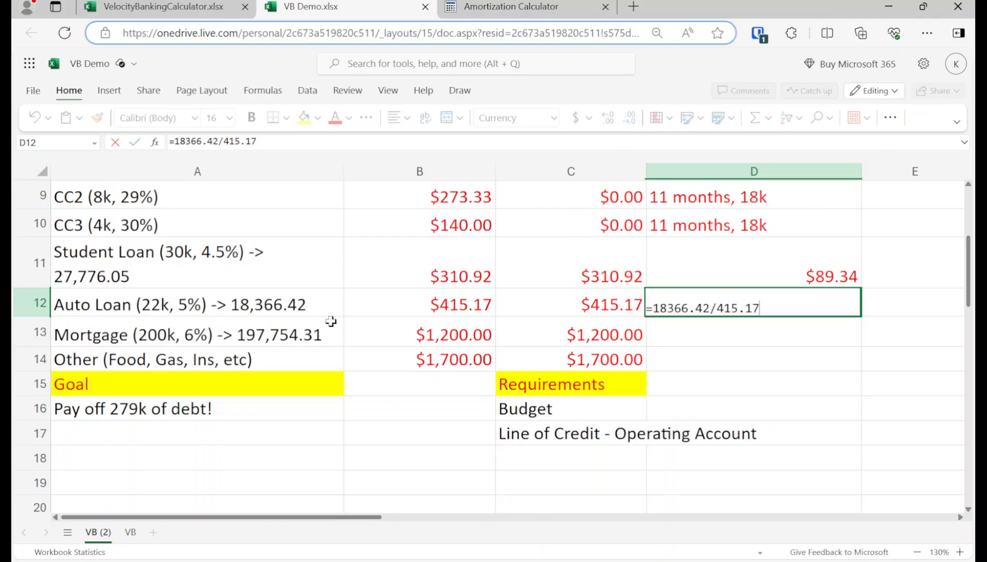
{"action": "key", "text": "Return"}
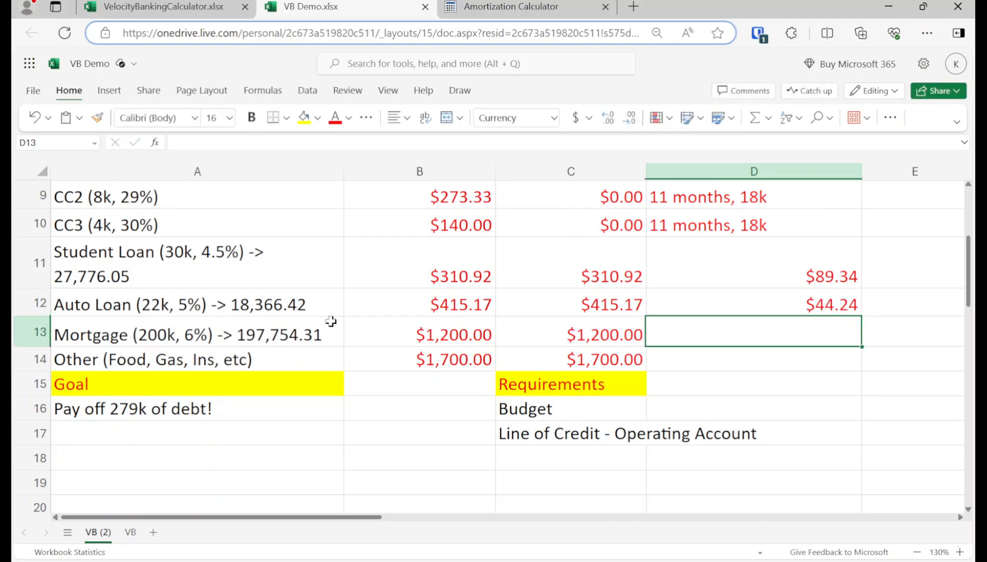
Calculate the Mortgage's cash flow index in D13 with the formula =197754.31/1200
{"action": "type", "text": "=1"}
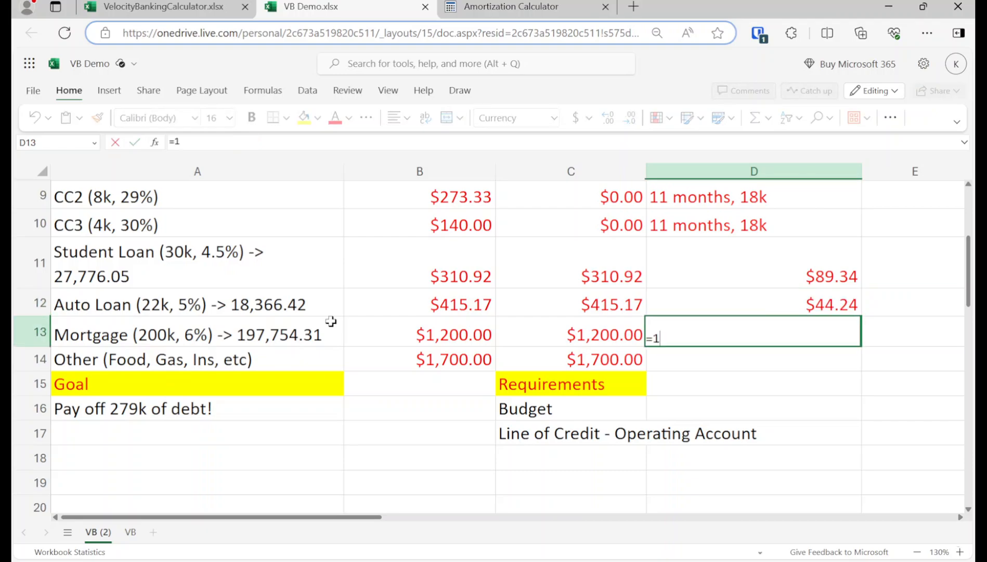
{"action": "type", "text": "97754.31"}
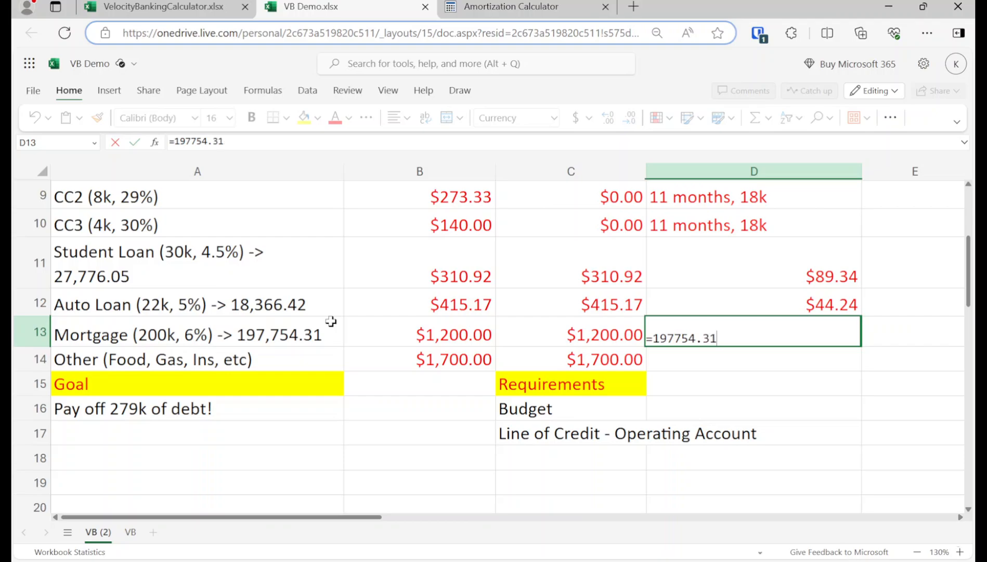
{"action": "type", "text": "/1200"}
{"action": "key", "text": "Return"}
{"action": "key", "text": "Up"}
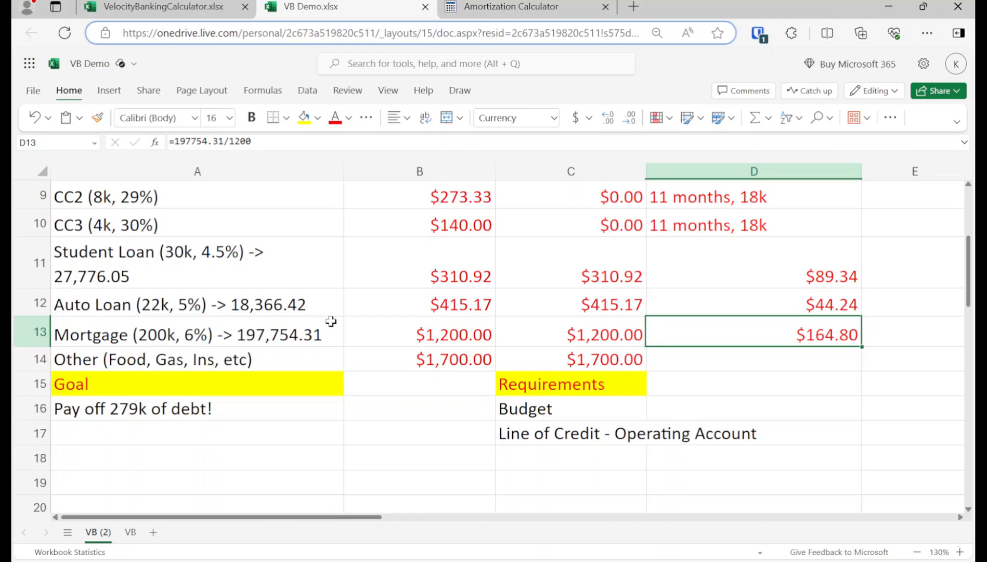
Compare the cash flow indexes in D11:D13 with the balances and payments of the Student Loan, Auto Loan and Mortgage
{"action": "key", "text": "Up"}
{"action": "key", "text": "Up"}
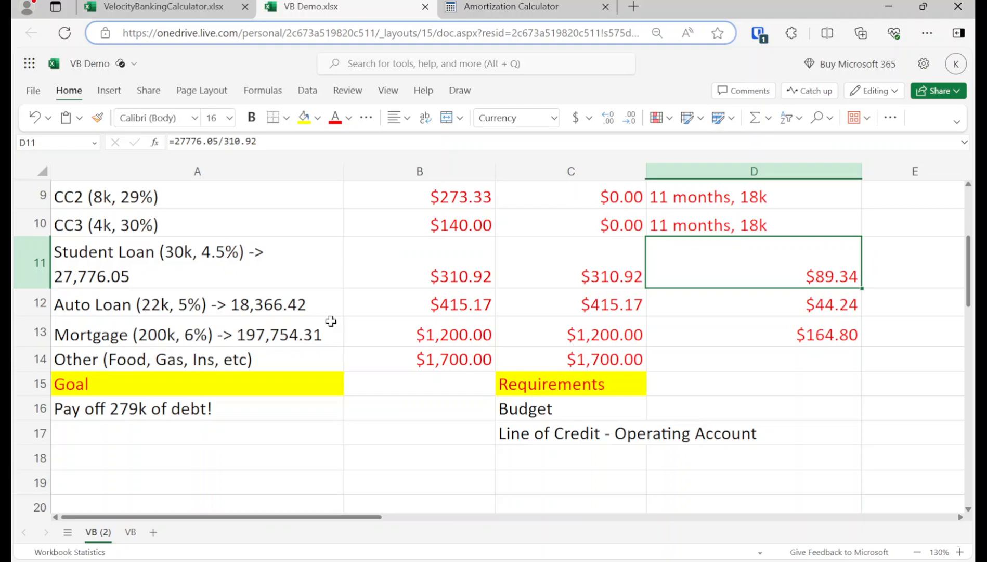
{"action": "key", "text": "Down"}
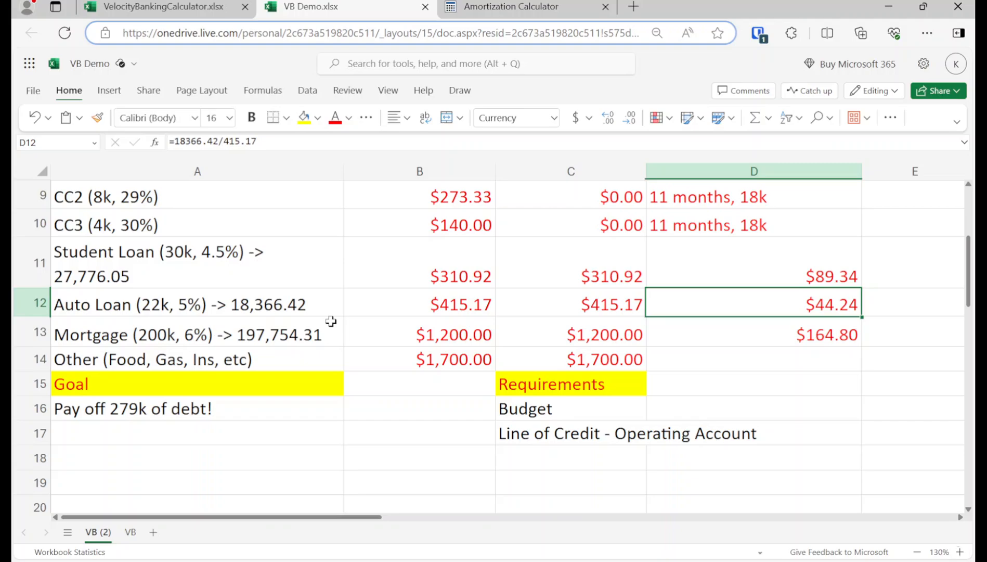
{"action": "key", "text": "Left"}
{"action": "key", "text": "Left"}
{"action": "key", "text": "Left"}
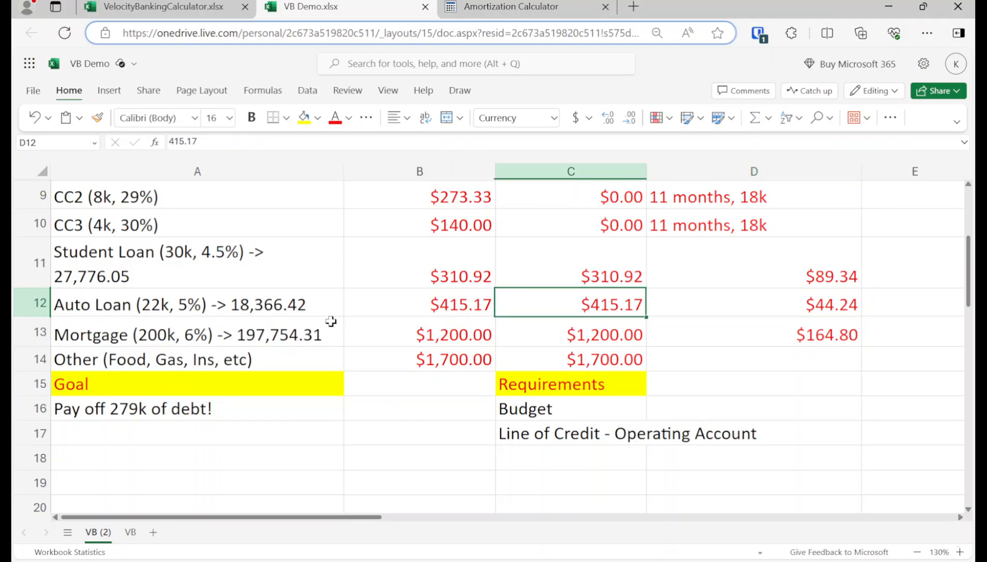
{"action": "key", "text": "Down"}
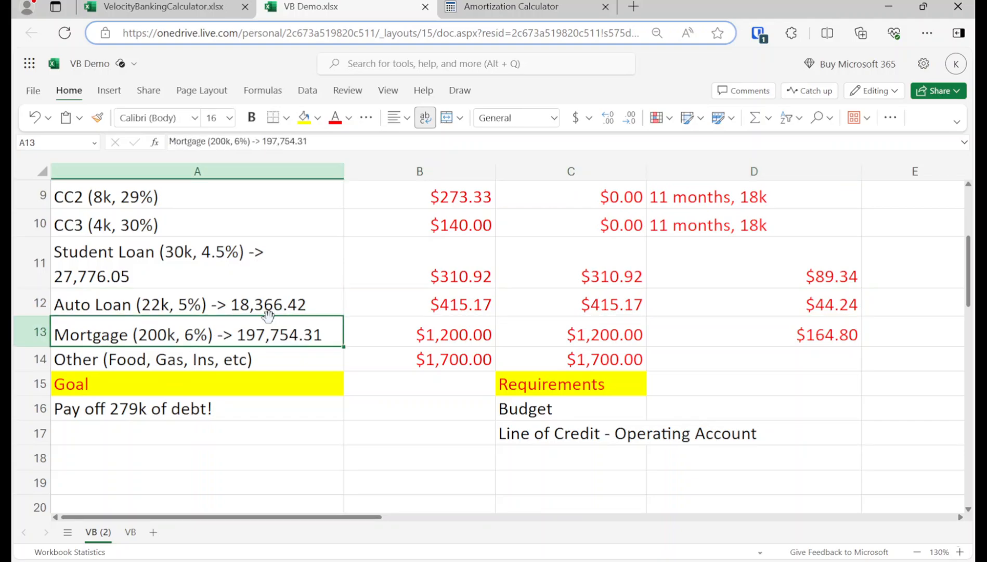
{"action": "left_click", "coordinate": [406, 339]}
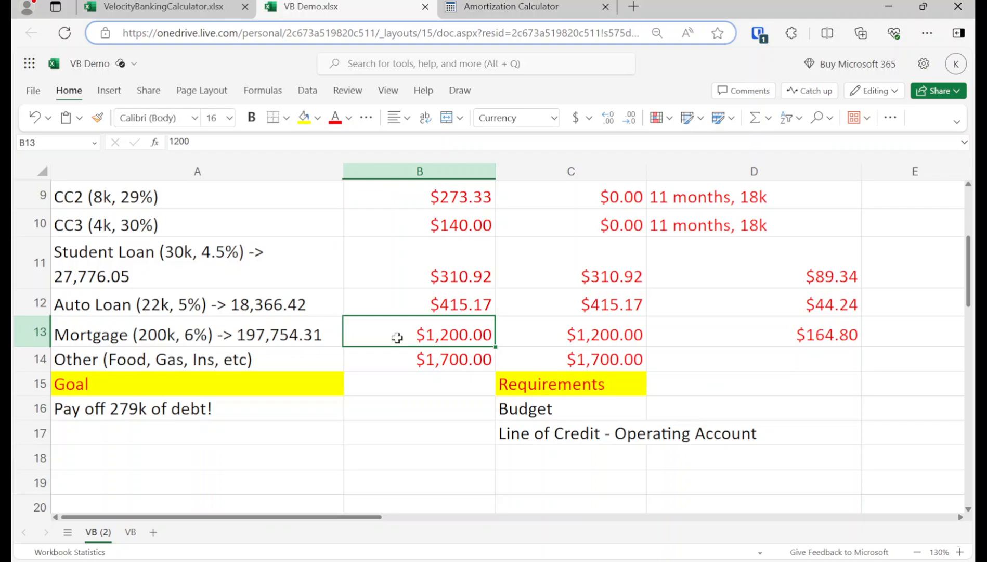
{"action": "left_click", "coordinate": [277, 313]}
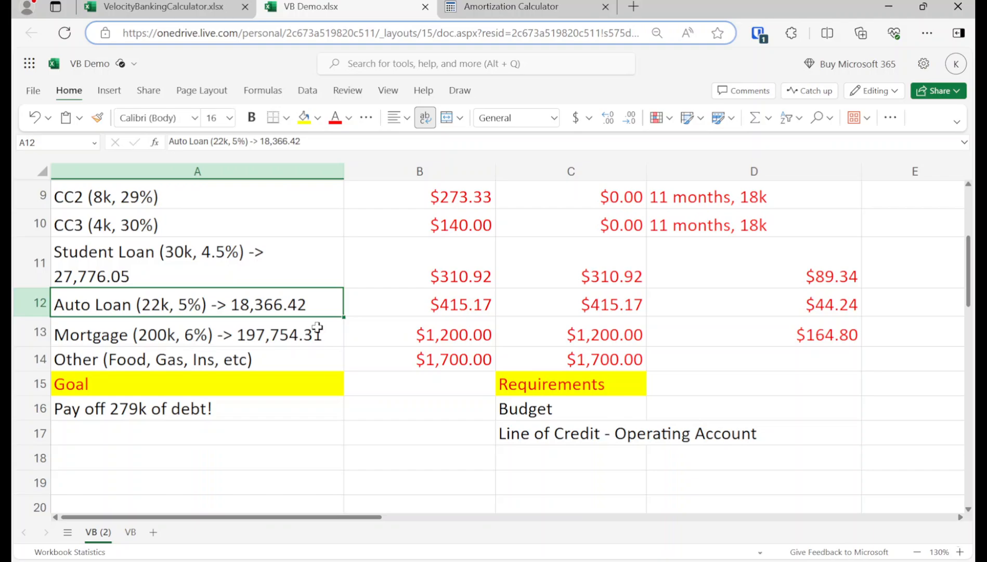
{"action": "left_click", "coordinate": [819, 305]}
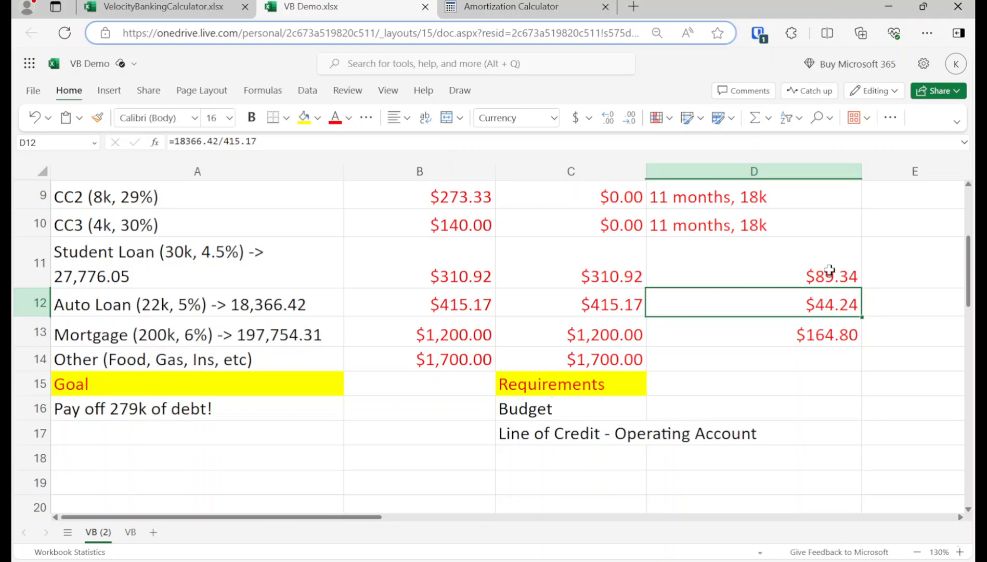
{"action": "left_click", "coordinate": [229, 309]}
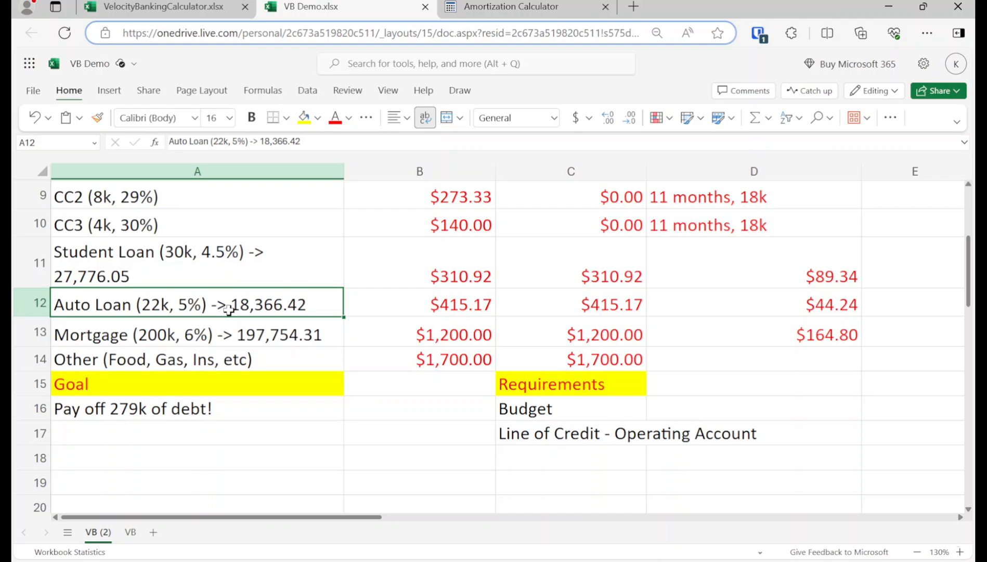
{"action": "left_click", "coordinate": [223, 274]}
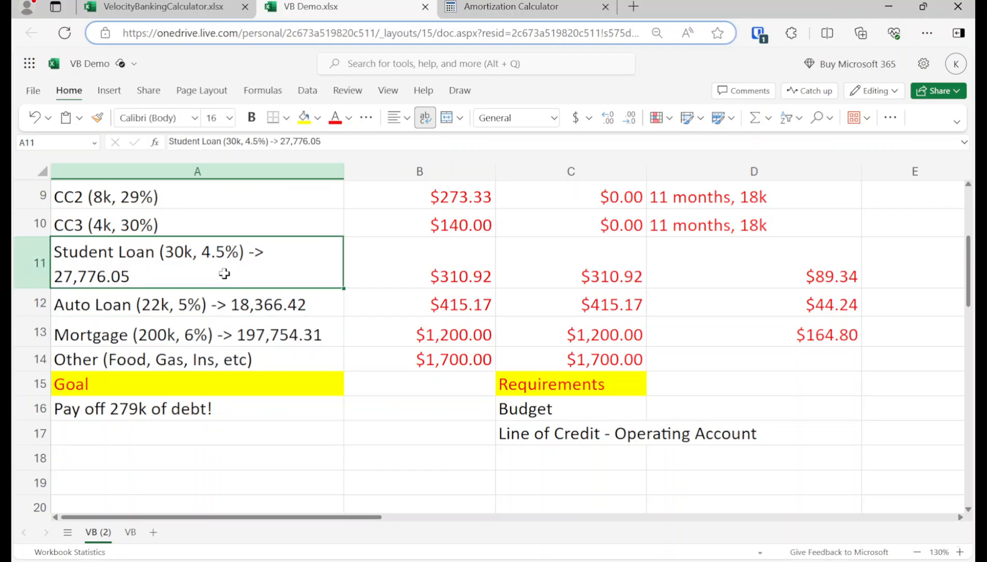
{"action": "left_click", "coordinate": [241, 334]}
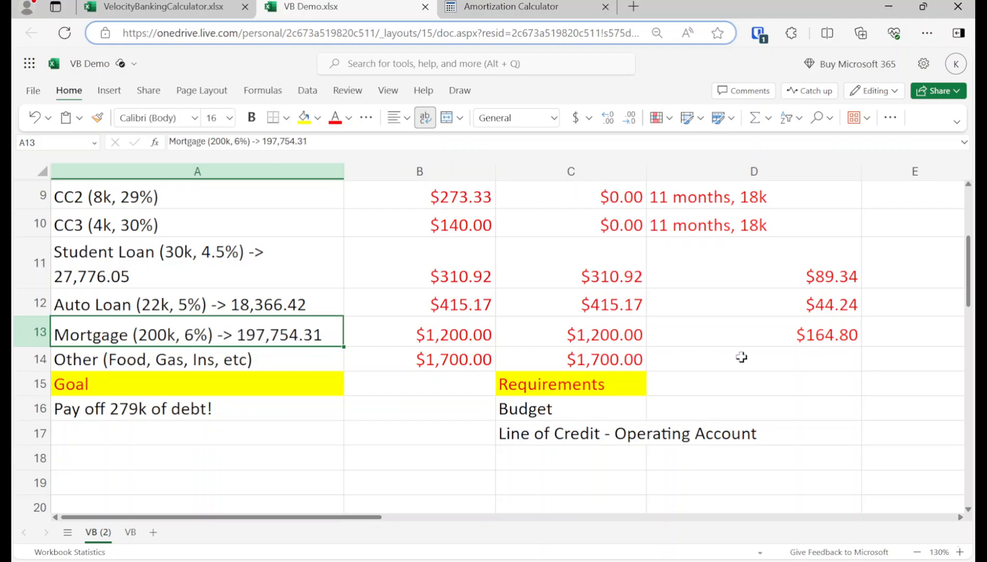
Clear the three cash flow index calculations from D11:D13
{"action": "left_click_drag", "start_coordinate": [762, 344], "coordinate": [794, 301]}
{"action": "key", "text": "Delete"}
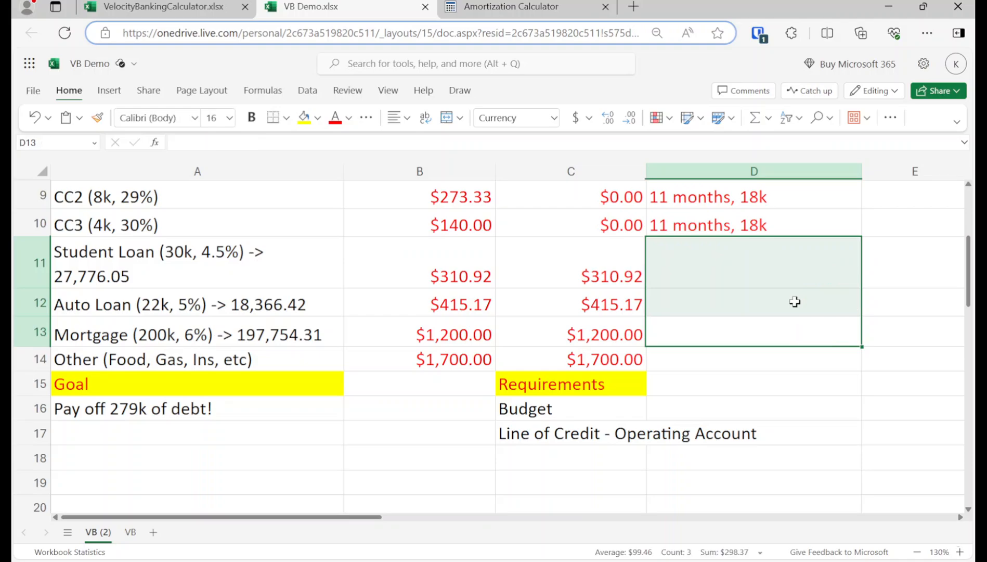
Review the Cash Flow figure in row 5 and the expense breakdown down to the Auto Loan in A12
{"action": "key", "text": "Up"}
{"action": "key", "text": "Up"}
{"action": "key", "text": "Up"}
{"action": "key", "text": "Up"}
{"action": "key", "text": "Up"}
{"action": "key", "text": "Up"}
{"action": "key", "text": "Up"}
{"action": "key", "text": "Up"}
{"action": "key", "text": "Up"}
{"action": "key", "text": "Down"}
{"action": "key", "text": "Down"}
{"action": "key", "text": "Down"}
{"action": "key", "text": "Down"}
{"action": "key", "text": "Down"}
{"action": "key", "text": "Down"}
{"action": "key", "text": "Down"}
{"action": "key", "text": "Down"}
{"action": "key", "text": "Down"}
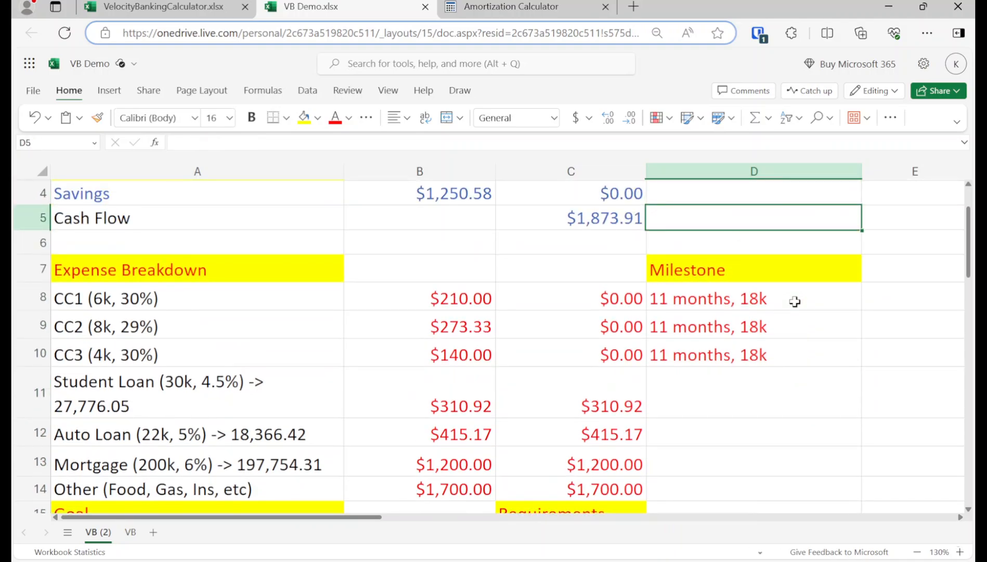
{"action": "key", "text": "Left"}
{"action": "key", "text": "Left"}
{"action": "key", "text": "Left"}
{"action": "key", "text": "Up"}
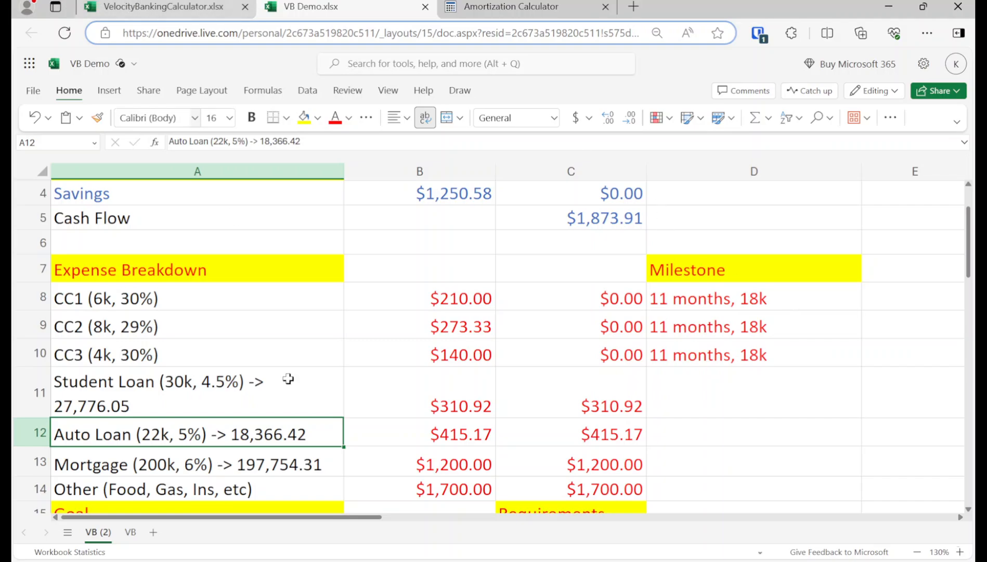
Examine the month-by-month payoff schedule in columns G:I, and return to the Auto Loan label in A12
{"action": "left_click", "coordinate": [654, 364]}
{"action": "key", "text": "Right"}
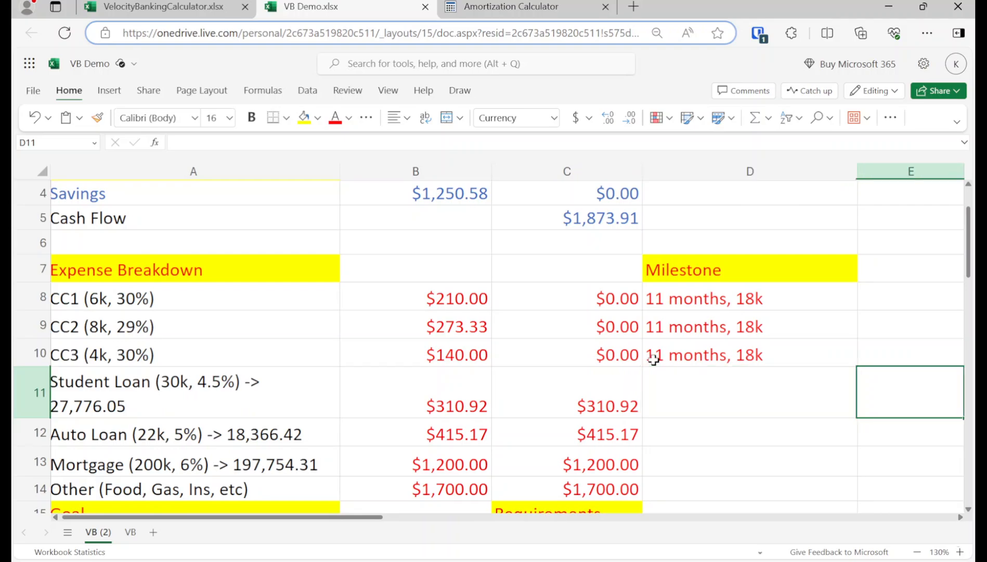
{"action": "key", "text": "Right"}
{"action": "key", "text": "Right"}
{"action": "key", "text": "Up"}
{"action": "key", "text": "Right"}
{"action": "key", "text": "Right"}
{"action": "key", "text": "Up"}
{"action": "key", "text": "Left"}
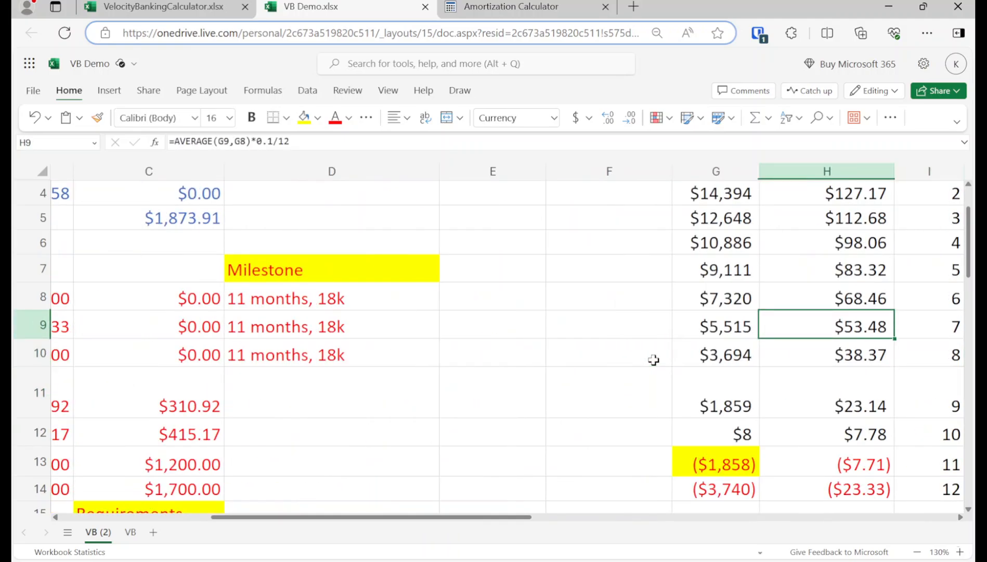
{"action": "key", "text": "Left"}
{"action": "key", "text": "Up"}
{"action": "key", "text": "Up"}
{"action": "key", "text": "Up"}
{"action": "key", "text": "Up"}
{"action": "key", "text": "Up"}
{"action": "key", "text": "Up"}
{"action": "key", "text": "Up"}
{"action": "key", "text": "Up"}
{"action": "key", "text": "Down"}
{"action": "key", "text": "Down"}
{"action": "key", "text": "Down"}
{"action": "key", "text": "Down"}
{"action": "key", "text": "Down"}
{"action": "key", "text": "Down"}
{"action": "key", "text": "Down"}
{"action": "key", "text": "Down"}
{"action": "key", "text": "Down"}
{"action": "key", "text": "Down"}
{"action": "key", "text": "Down"}
{"action": "key", "text": "Down"}
{"action": "key", "text": "Down"}
{"action": "key", "text": "Down"}
{"action": "key", "text": "Down"}
{"action": "key", "text": "Down"}
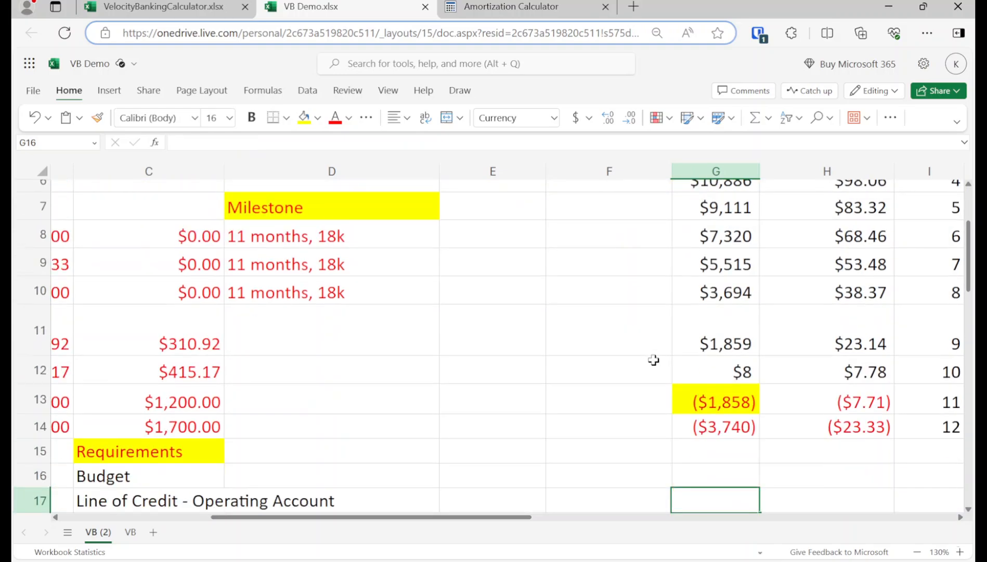
{"action": "key", "text": "Up"}
{"action": "key", "text": "Up"}
{"action": "key", "text": "Up"}
{"action": "key", "text": "Up"}
{"action": "key", "text": "Left"}
{"action": "key", "text": "Left"}
{"action": "key", "text": "Left"}
{"action": "key", "text": "Left"}
{"action": "key", "text": "Left"}
{"action": "key", "text": "Left"}
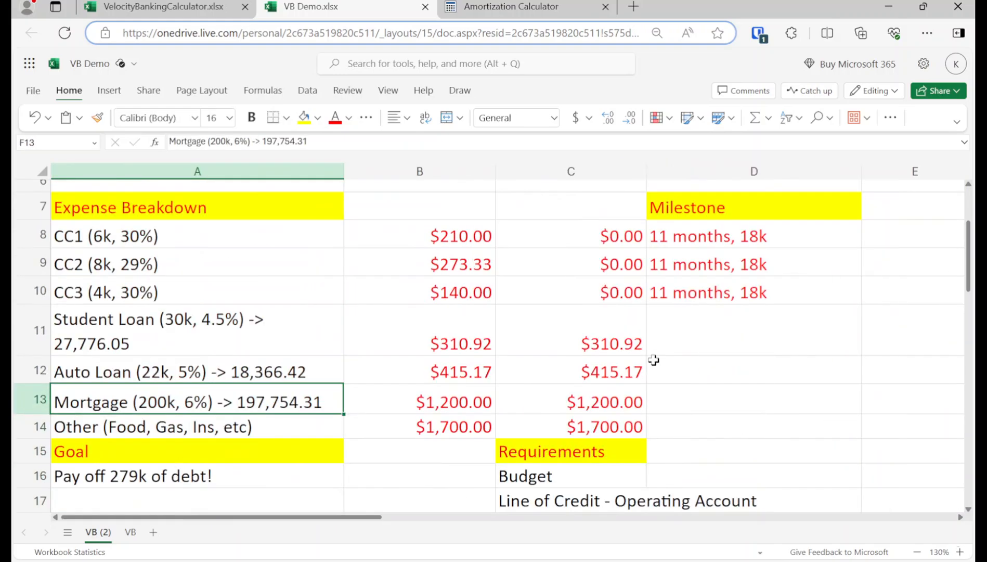
{"action": "key", "text": "Up"}
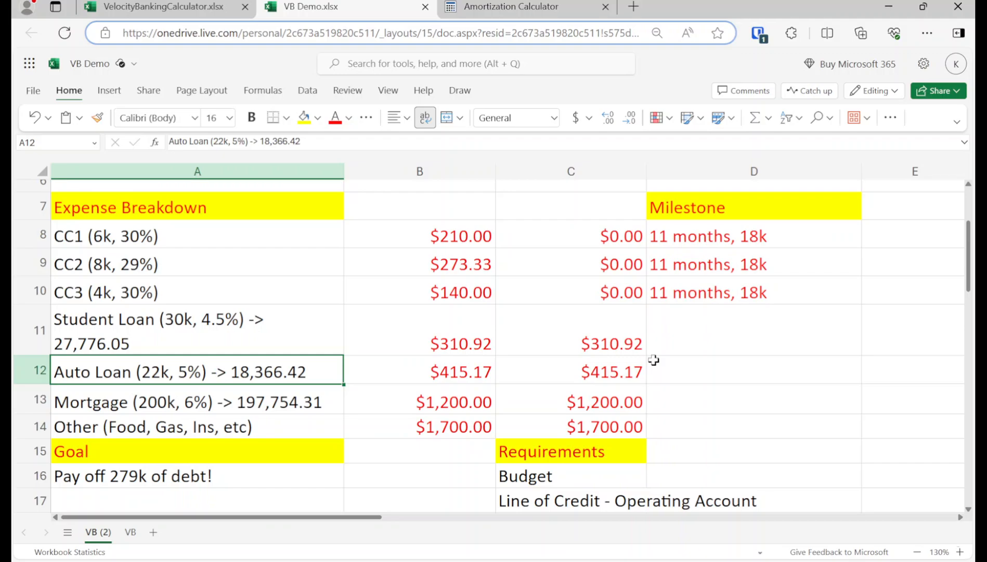
Switch to the VelocityBankingCalculator workbook and view the Calculator sheet's loan, line of credit, income and start date inputs
{"action": "left_click", "coordinate": [154, 8]}
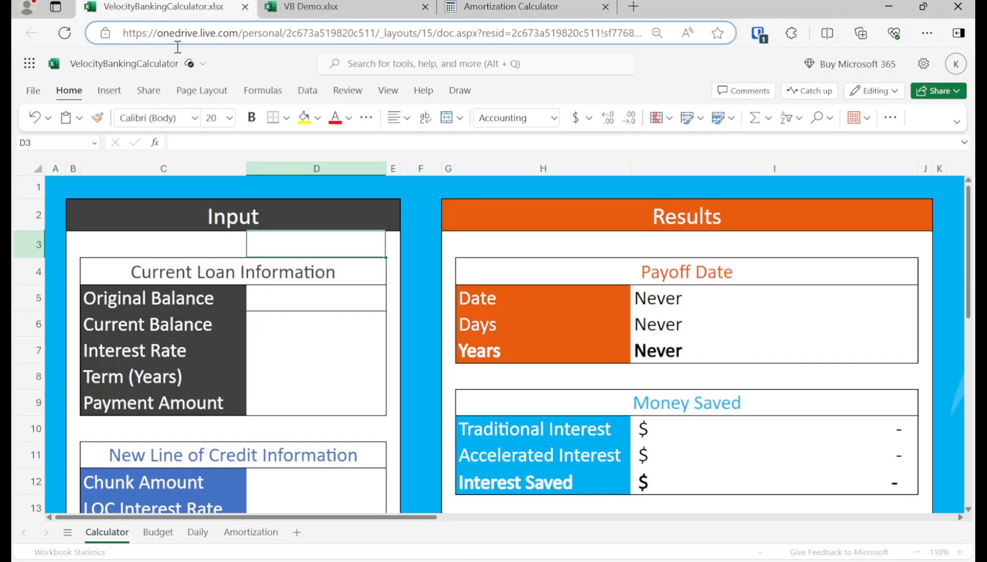
{"action": "scroll", "coordinate": [432, 378], "scroll_direction": "down", "scroll_amount": 3}
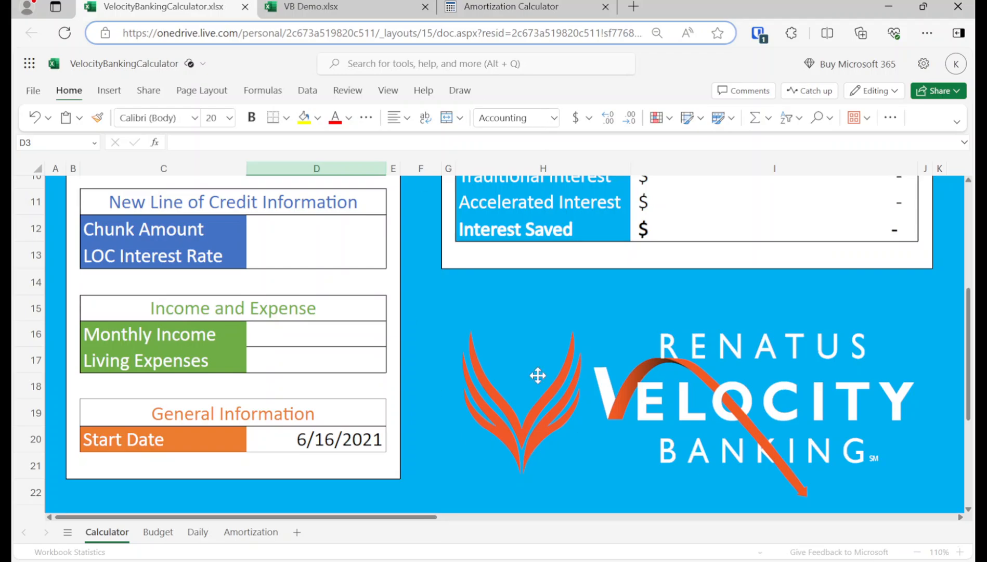
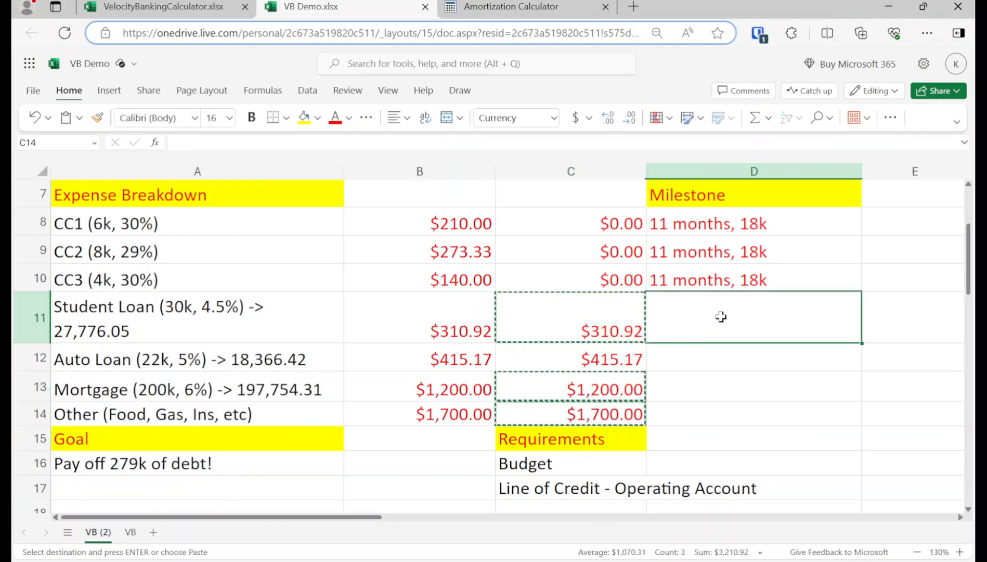
Paste the copied Student Loan, Mortgage and Other payments into D11:D13 of VB Demo and total them in D14 with =SUM(D11:D13)
{"action": "key", "text": "ctrl+v"}
{"action": "left_click", "coordinate": [745, 414]}
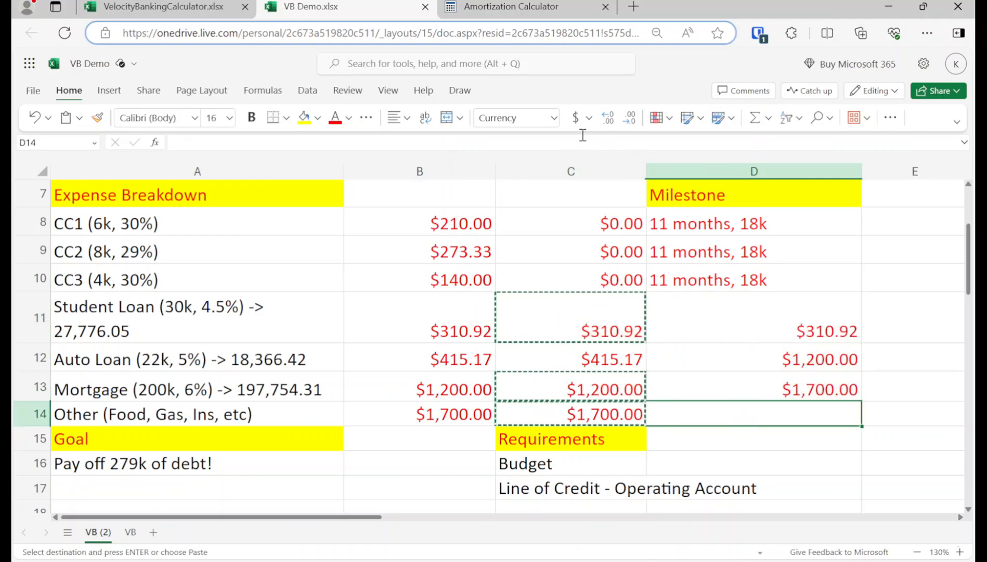
{"action": "left_click", "coordinate": [756, 123]}
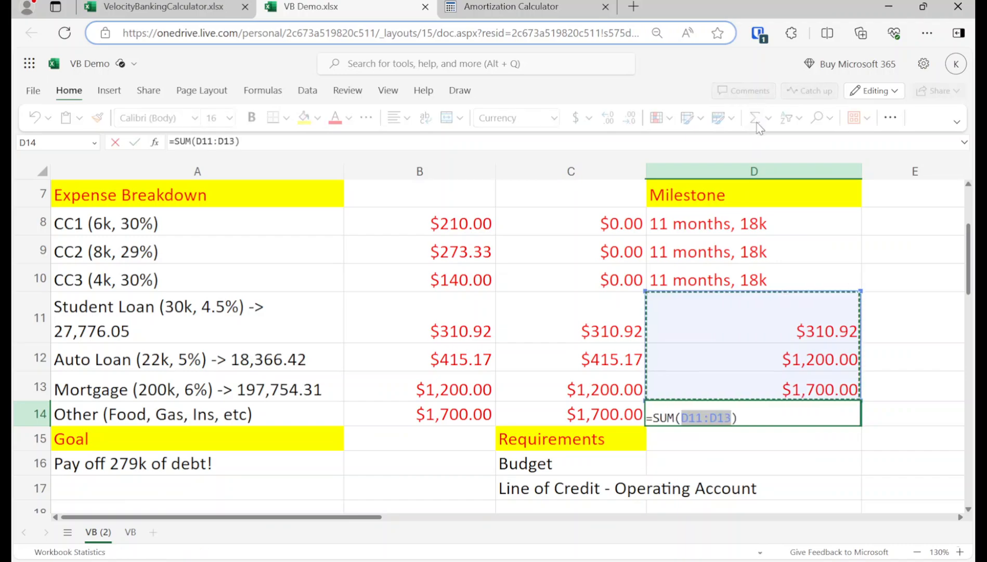
{"action": "key", "text": "Return"}
{"action": "left_click", "coordinate": [792, 411]}
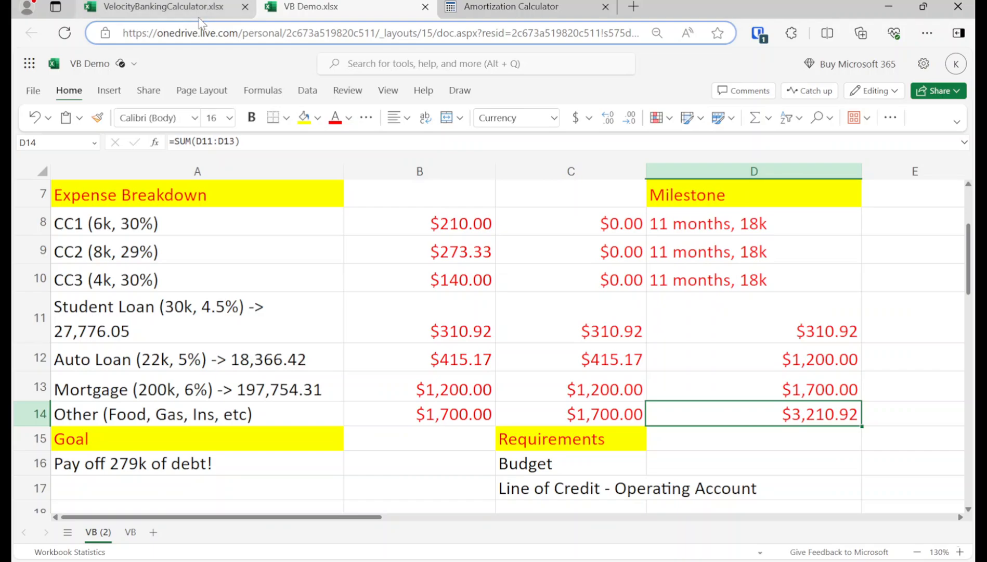
In VelocityBankingCalculator, set Living Expenses in D17 to 3,210.92
{"action": "left_click", "coordinate": [166, 7]}
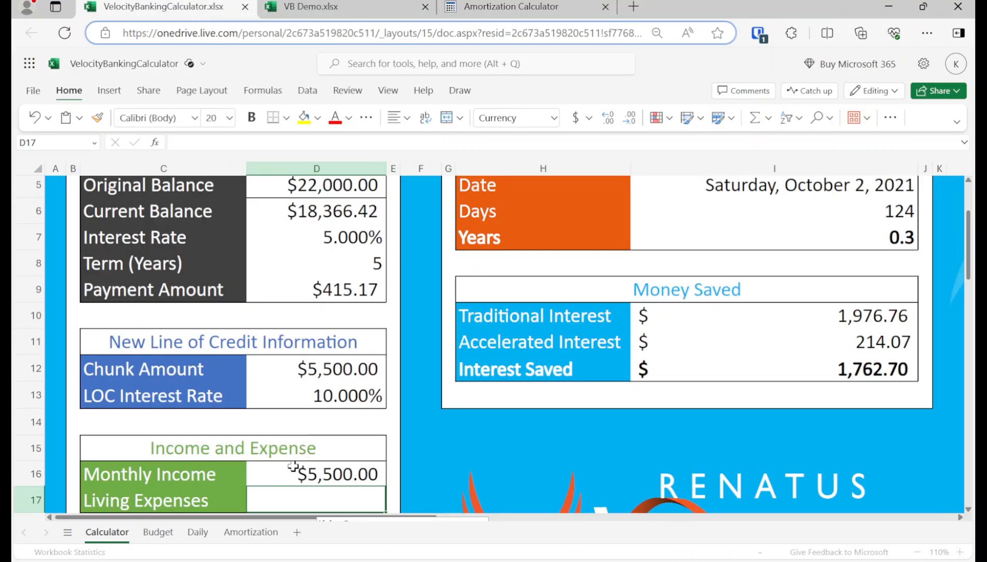
{"action": "left_click", "coordinate": [330, 479]}
{"action": "left_click", "coordinate": [295, 492]}
{"action": "type", "text": "3"}
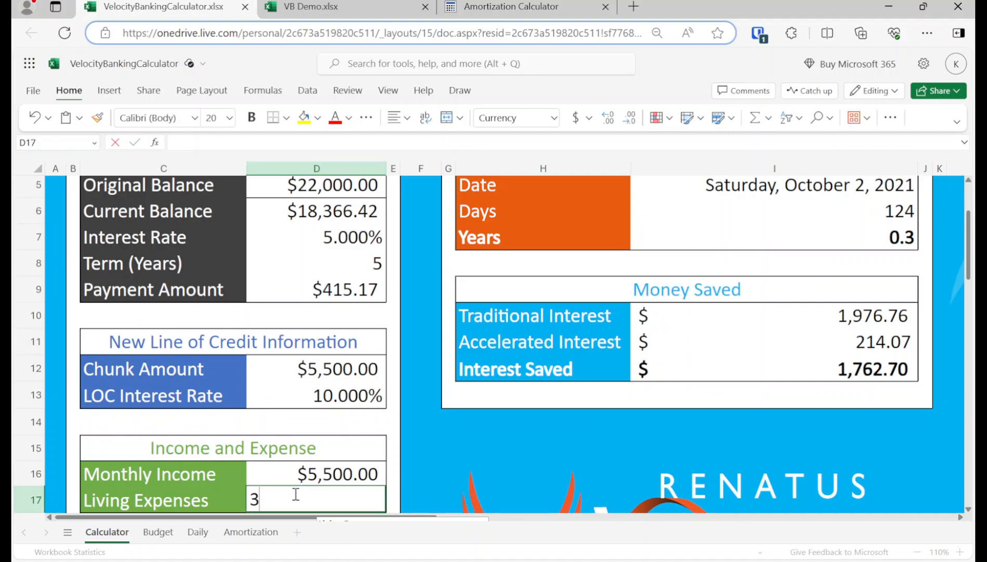
{"action": "type", "text": ",210.92"}
{"action": "key", "text": "Return"}
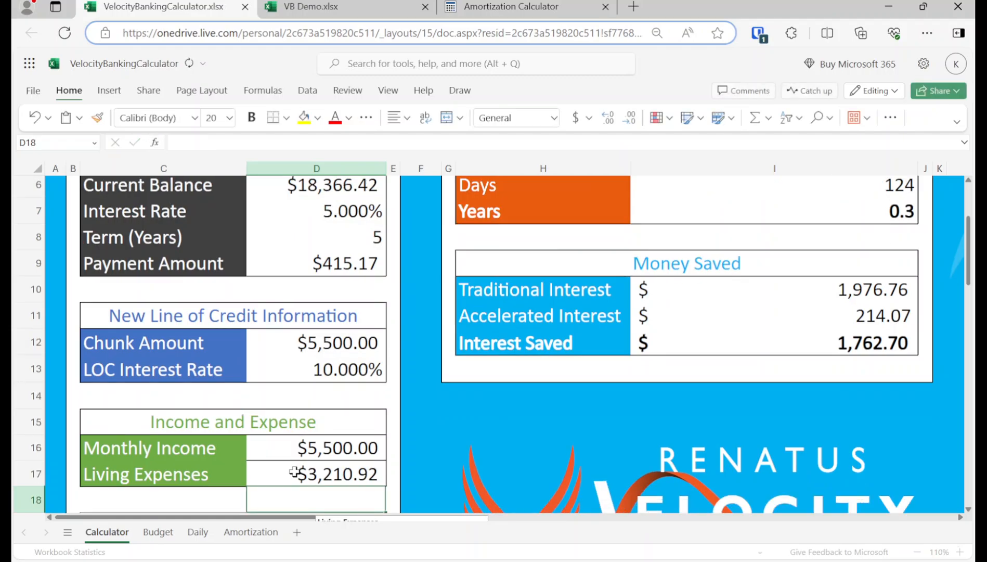
Review the Auto Loan's payoff time in years and the traditional interest in the calculator's results
{"action": "scroll", "coordinate": [517, 458], "scroll_direction": "up", "scroll_amount": 3}
{"action": "left_click", "coordinate": [855, 311]}
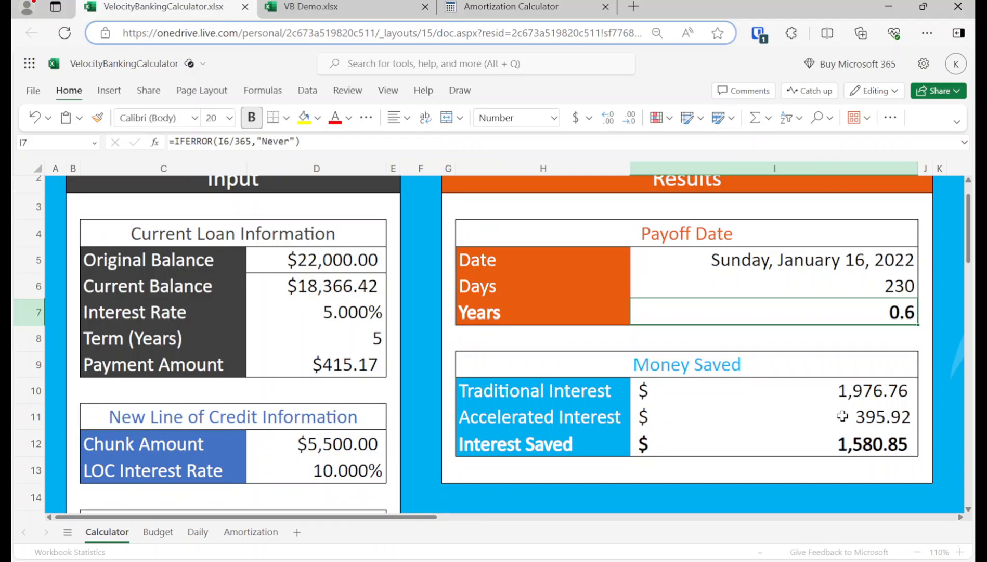
{"action": "left_click", "coordinate": [838, 395]}
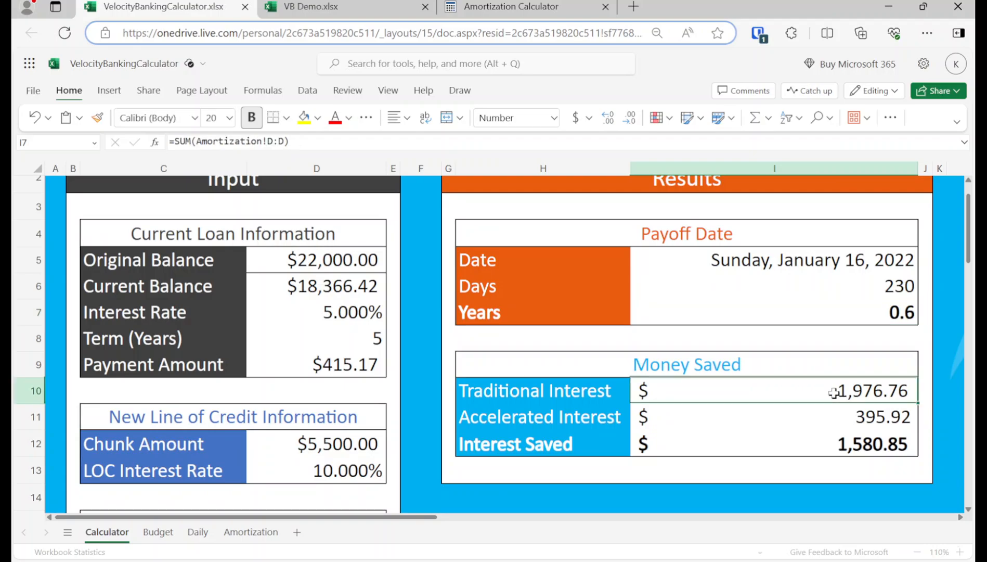
Set the Chunk Amount in D12 to 18,366.42 and check its effect on the accelerated interest
{"action": "left_click", "coordinate": [819, 413]}
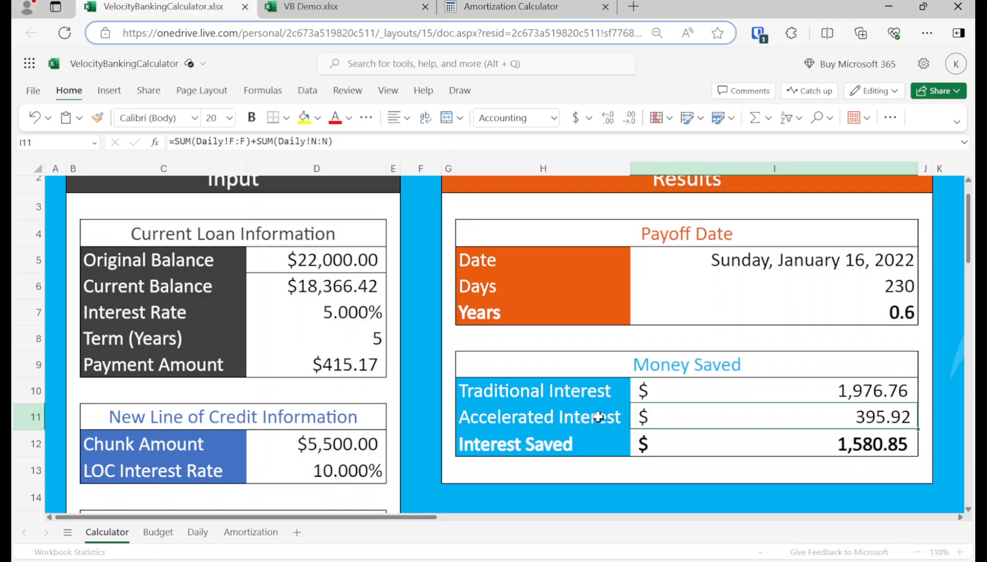
{"action": "left_click", "coordinate": [341, 450]}
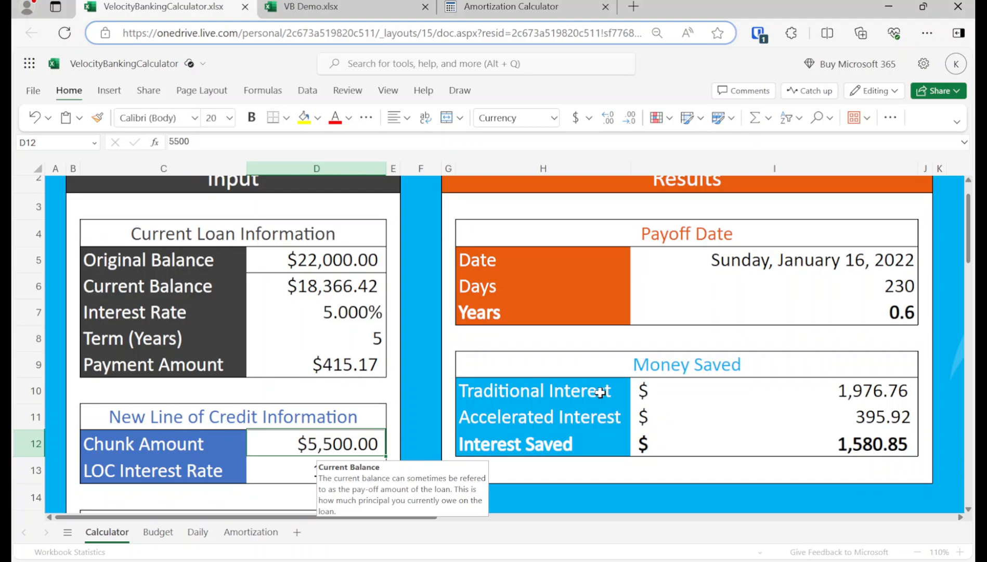
{"action": "type", "text": "1"}
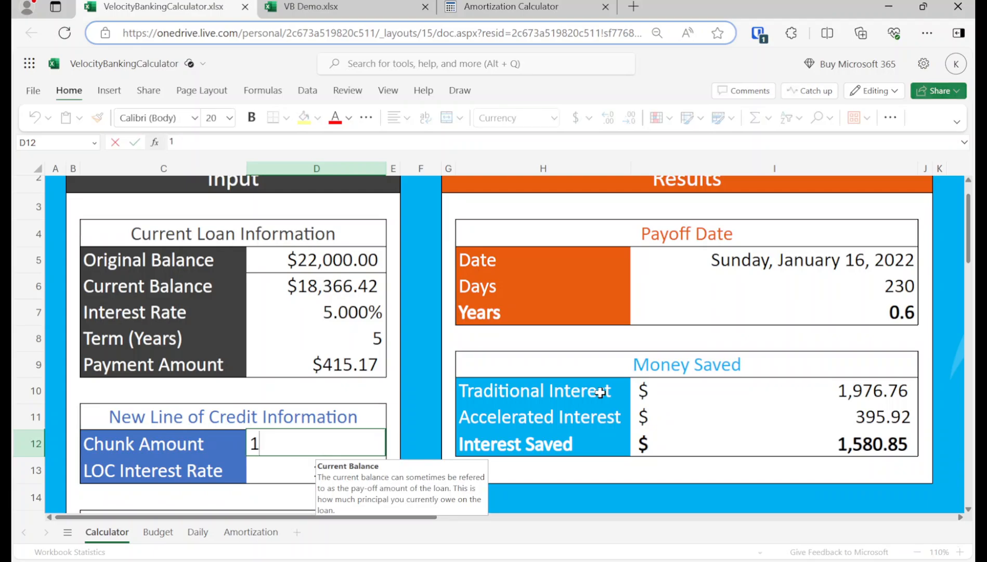
{"action": "type", "text": "78366.42"}
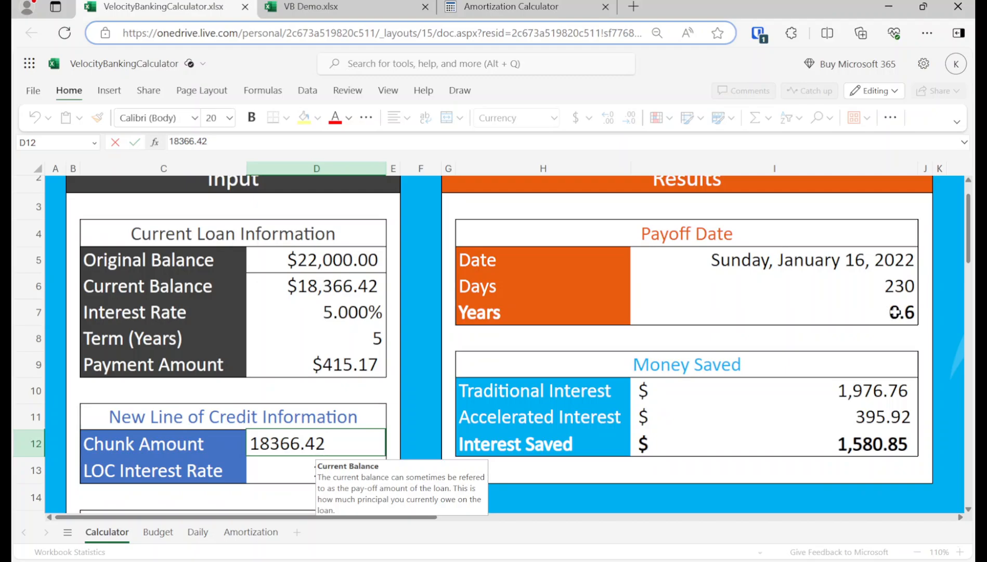
{"action": "key", "text": "Return"}
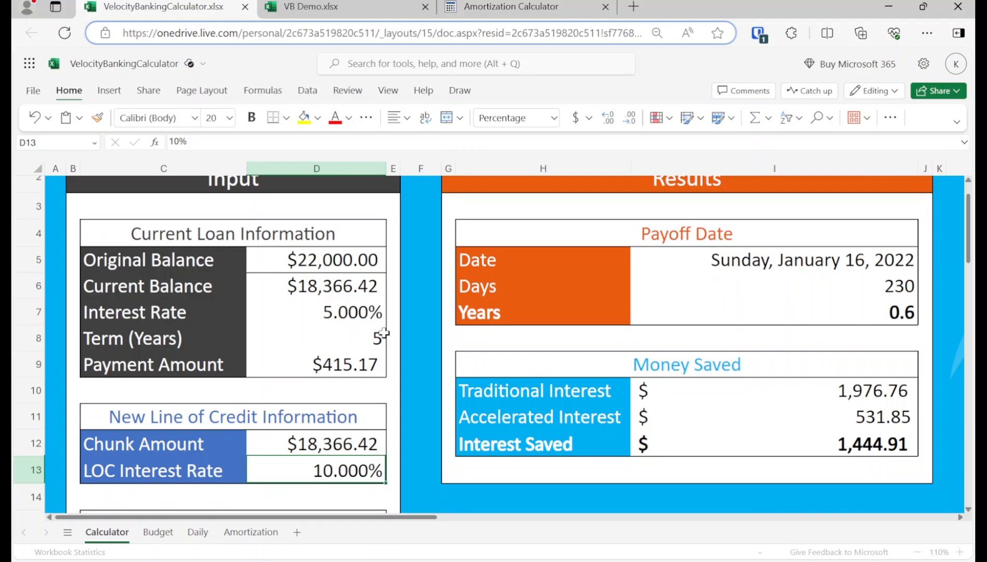
{"action": "scroll", "coordinate": [379, 343], "scroll_direction": "down", "scroll_amount": 2}
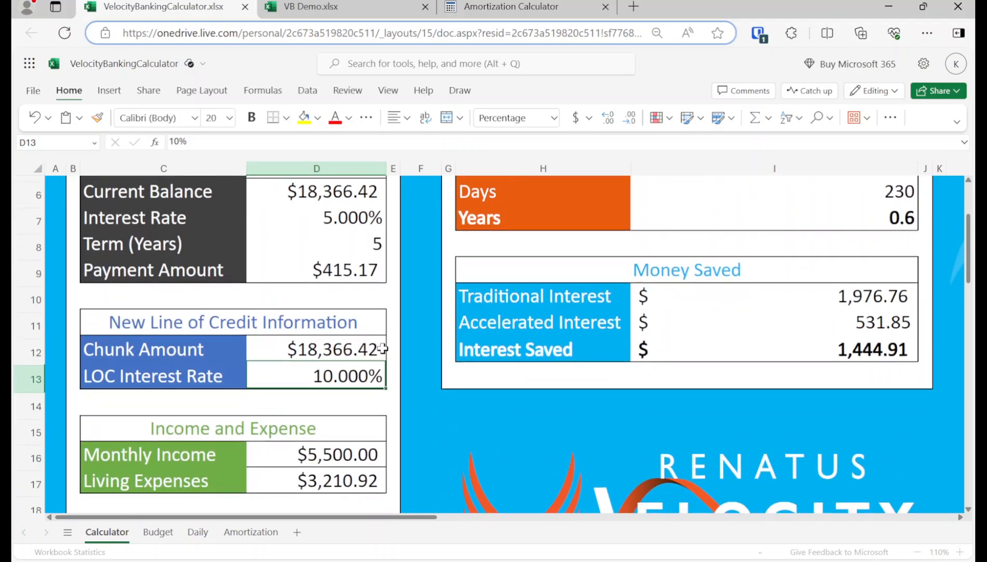
{"action": "scroll", "coordinate": [337, 385], "scroll_direction": "up", "scroll_amount": 1}
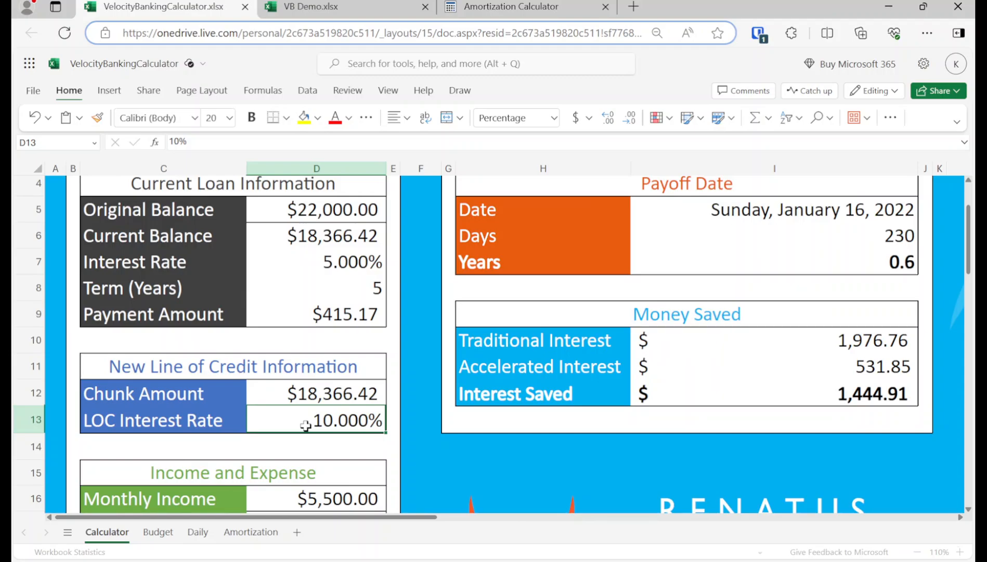
Restore the Chunk Amount in D12 to 5,500
{"action": "left_click", "coordinate": [323, 405]}
{"action": "type", "text": "5500"}
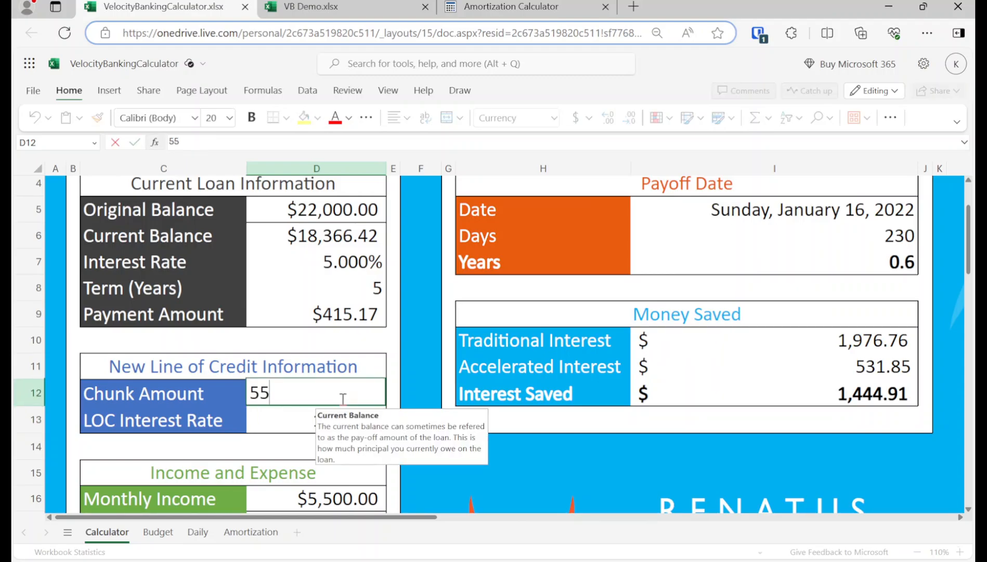
{"action": "key", "text": "Return"}
{"action": "key", "text": "Up"}
{"action": "key", "text": "Up"}
{"action": "key", "text": "Right"}
{"action": "key", "text": "Right"}
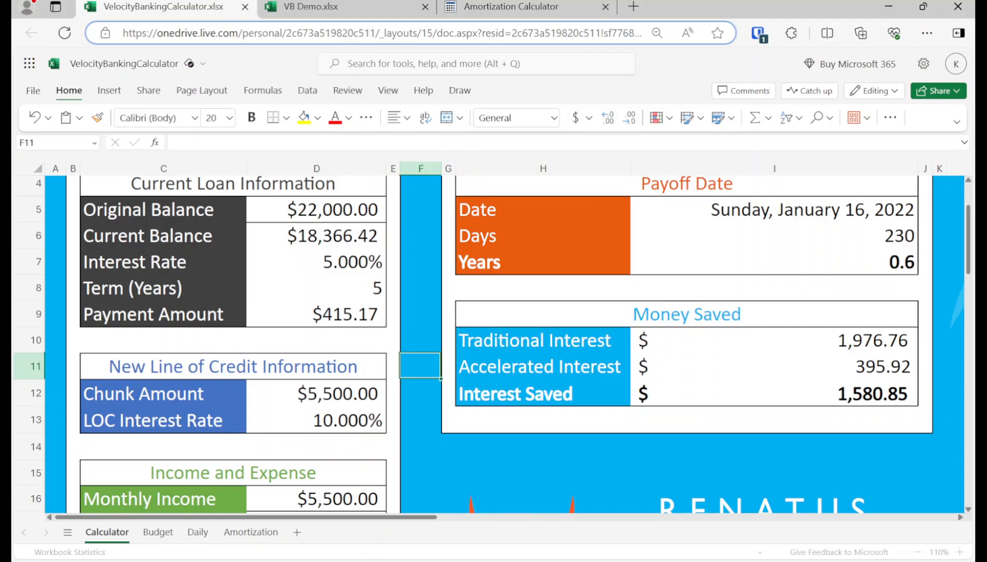
{"action": "key", "text": "Left"}
{"action": "key", "text": "Left"}
{"action": "key", "text": "Down"}
{"action": "key", "text": "Down"}
{"action": "key", "text": "Down"}
{"action": "key", "text": "Down"}
{"action": "key", "text": "Down"}
{"action": "key", "text": "Down"}
{"action": "key", "text": "Up"}
{"action": "key", "text": "Up"}
{"action": "key", "text": "Up"}
{"action": "key", "text": "Up"}
{"action": "key", "text": "Up"}
{"action": "key", "text": "Up"}
{"action": "key", "text": "Up"}
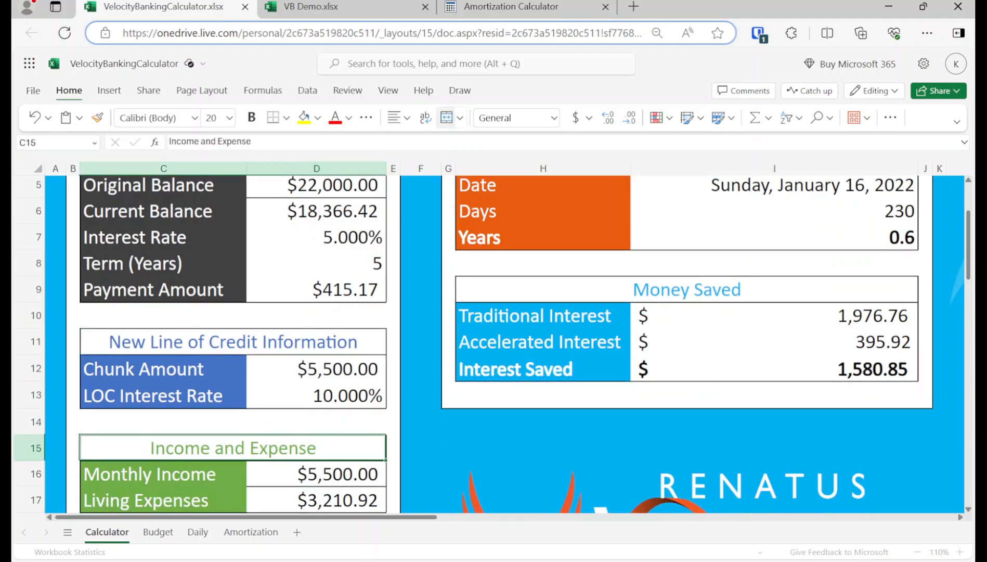
{"action": "key", "text": "Up"}
{"action": "key", "text": "Up"}
{"action": "key", "text": "Up"}
{"action": "key", "text": "Up"}
{"action": "key", "text": "Up"}
{"action": "key", "text": "Up"}
{"action": "key", "text": "Up"}
{"action": "key", "text": "Down"}
{"action": "key", "text": "Down"}
{"action": "key", "text": "Right"}
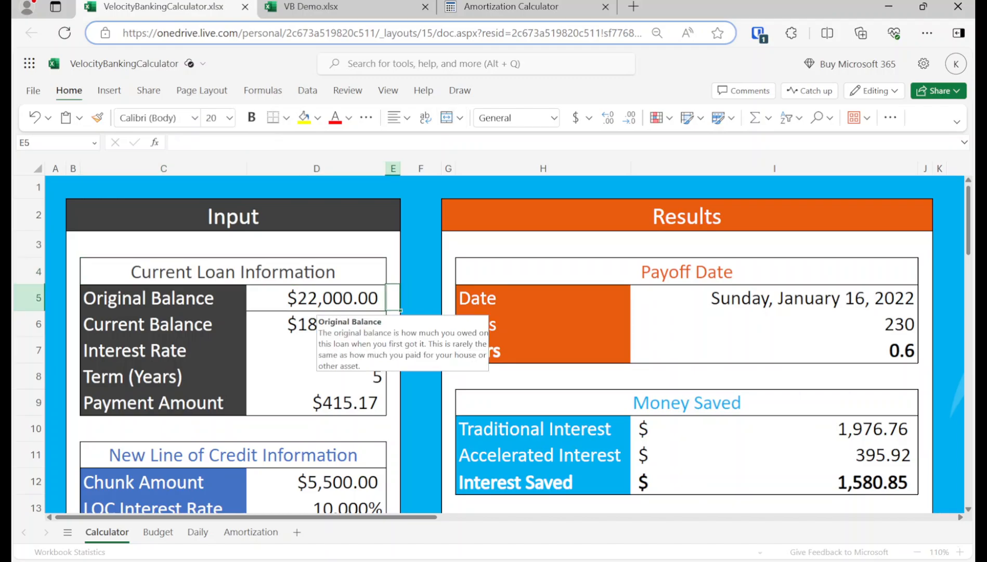
{"action": "key", "text": "Right"}
Switch to the VB Demo workbook and clear the temporary payments and their total from D11:D14
{"action": "left_click", "coordinate": [252, 6]}
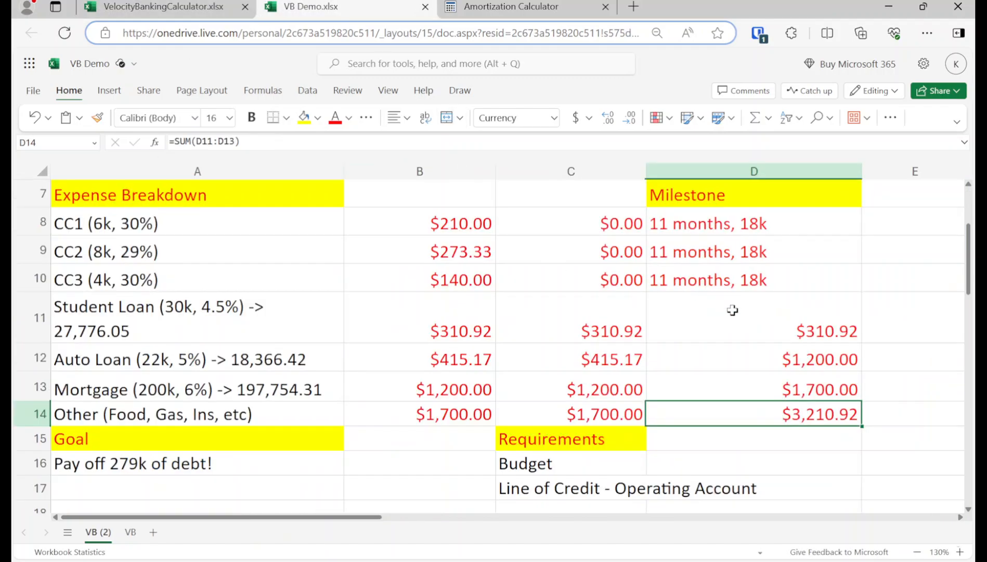
{"action": "left_click", "coordinate": [734, 312]}
{"action": "key", "text": "shift+Down"}
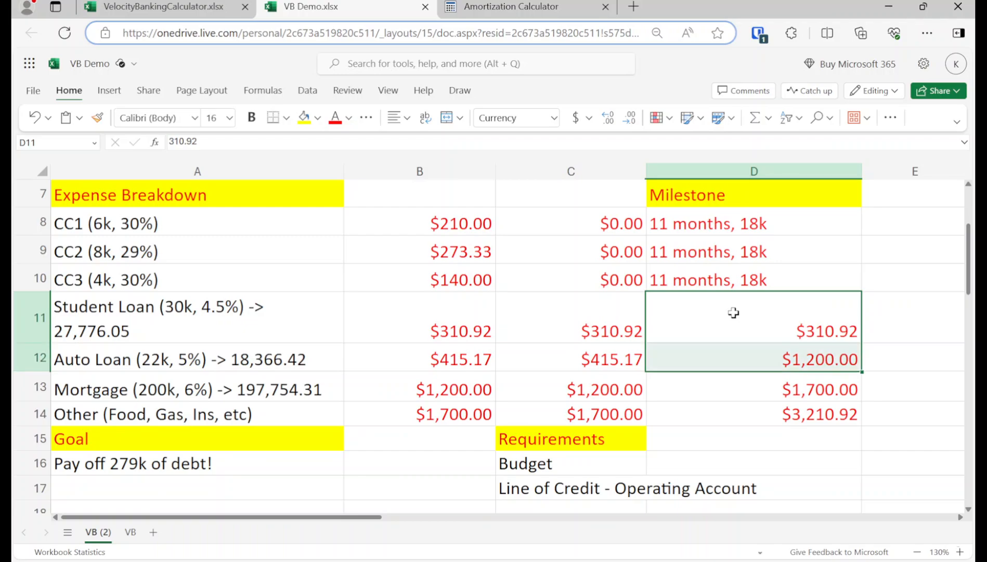
{"action": "key", "text": "shift+Down"}
{"action": "key", "text": "shift+Down"}
{"action": "key", "text": "Delete"}
Set the Auto Loan payment in C12 to 0
{"action": "key", "text": "Left"}
{"action": "key", "text": "Left"}
{"action": "key", "text": "Down"}
{"action": "key", "text": "Right"}
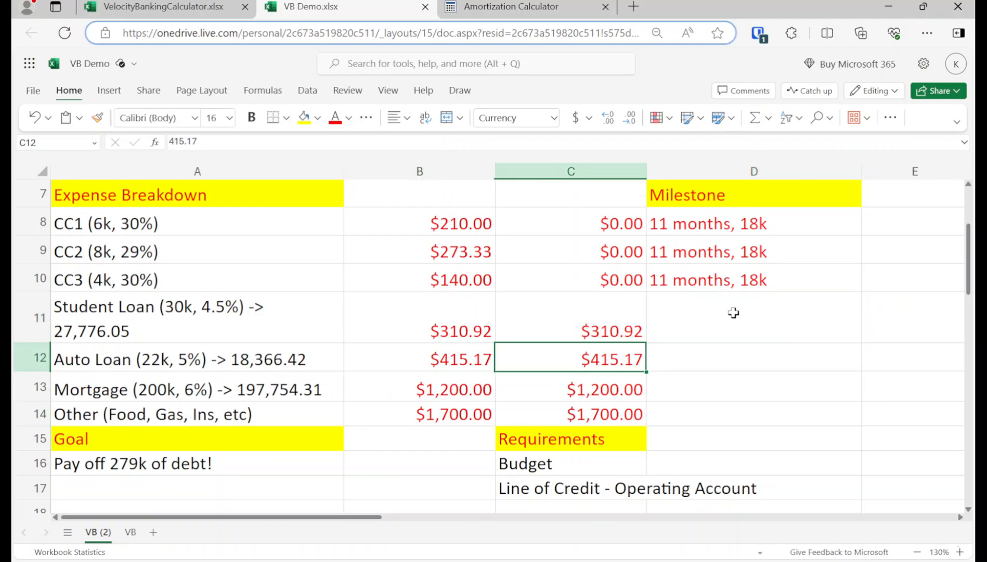
{"action": "type", "text": "0"}
{"action": "key", "text": "Return"}
Calculate the Auto Loan's milestone in months in D12 with the formula =11+ .6*12
{"action": "key", "text": "Up"}
{"action": "key", "text": "Right"}
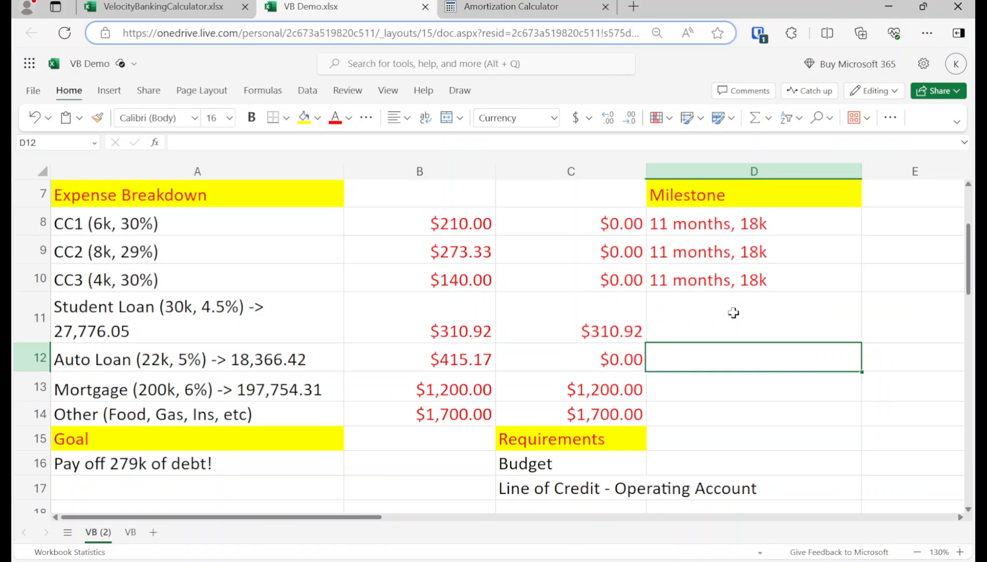
{"action": "type", "text": "=112"}
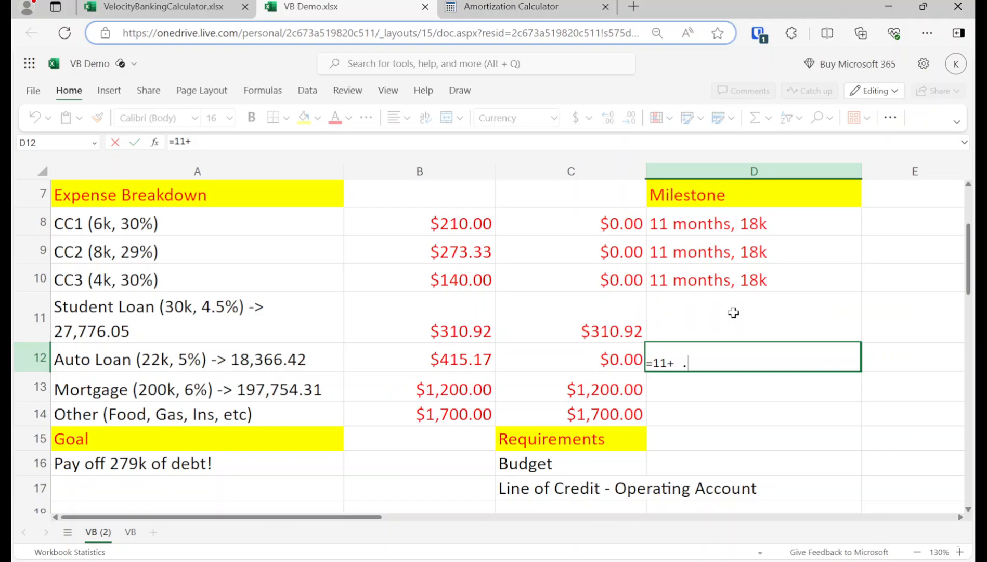
{"action": "type", "text": " .6*12"}
{"action": "key", "text": "Return"}
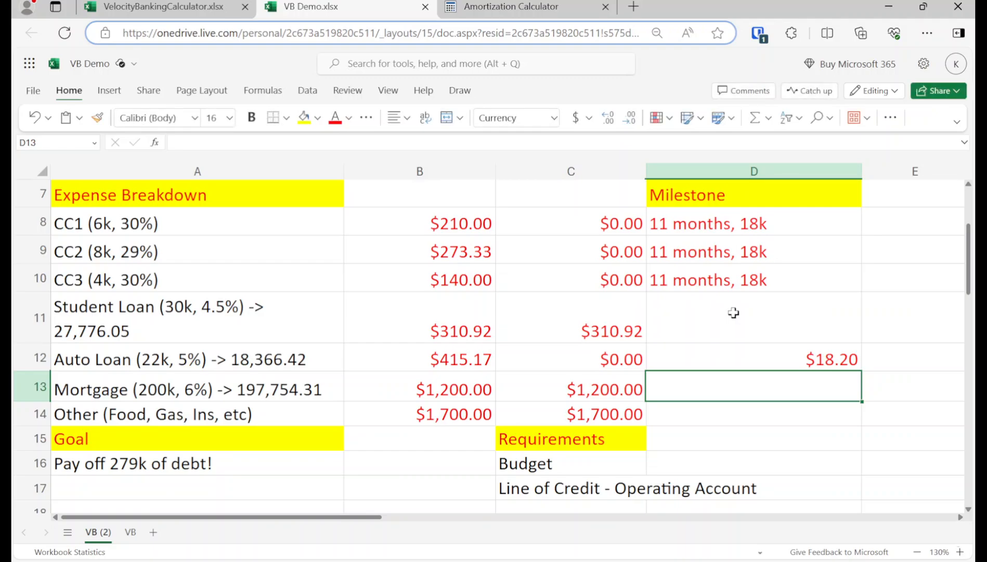
Replace the Auto Loan's milestone in D12 with the text "18 months, 40k"
{"action": "key", "text": "Up"}
{"action": "type", "text": "18"}
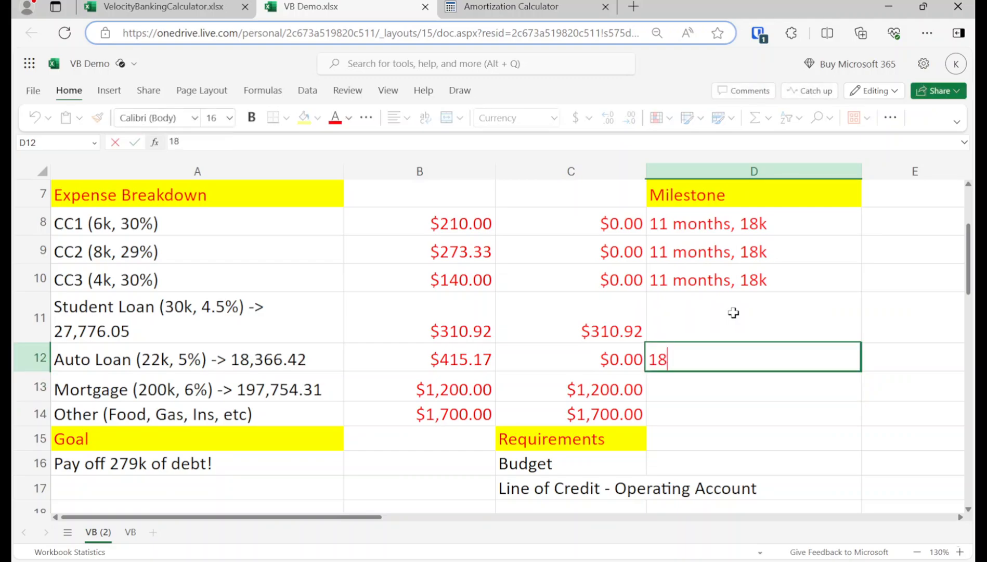
{"action": "type", "text": " months,"}
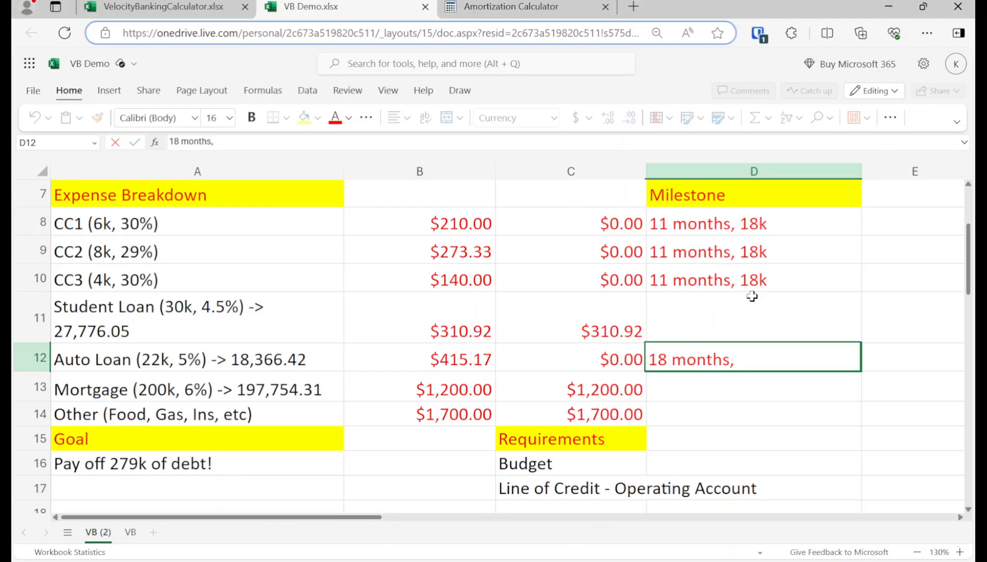
{"action": "type", "text": "40k"}
{"action": "key", "text": "Return"}
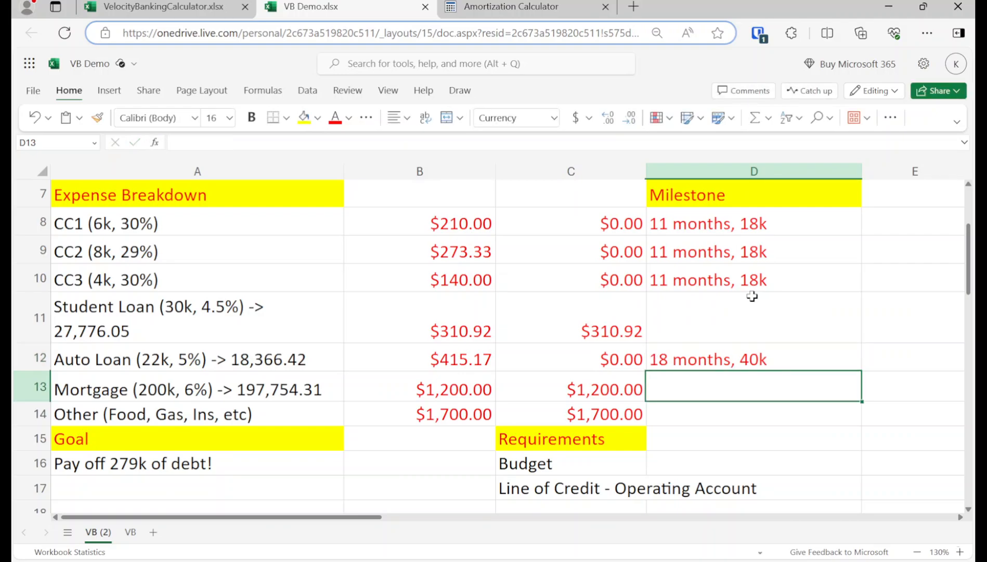
Remove the outdated balance after the arrow in the Student Loan entry in A11
{"action": "key", "text": "Left"}
{"action": "key", "text": "Up"}
{"action": "key", "text": "Left"}
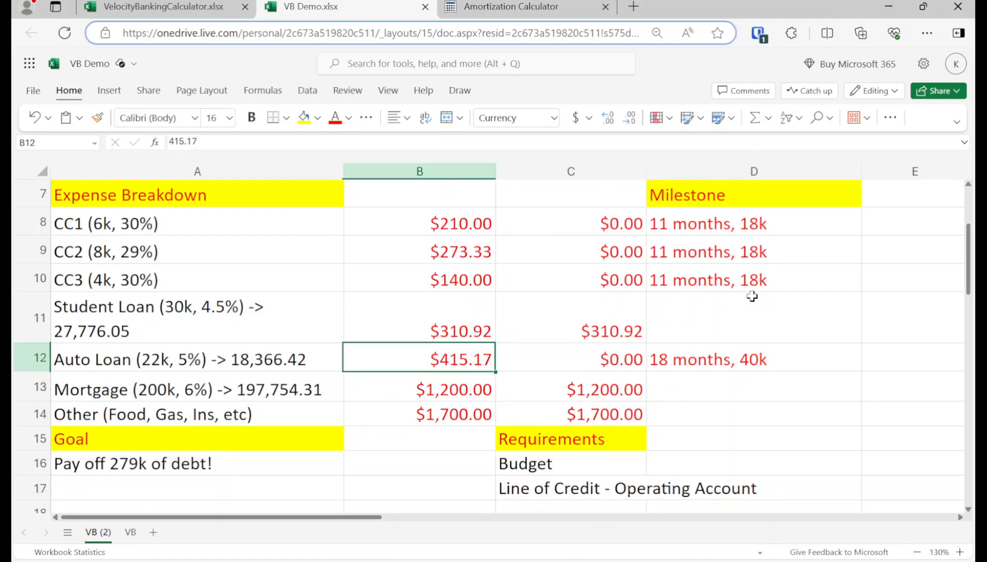
{"action": "key", "text": "Up"}
{"action": "key", "text": "Left"}
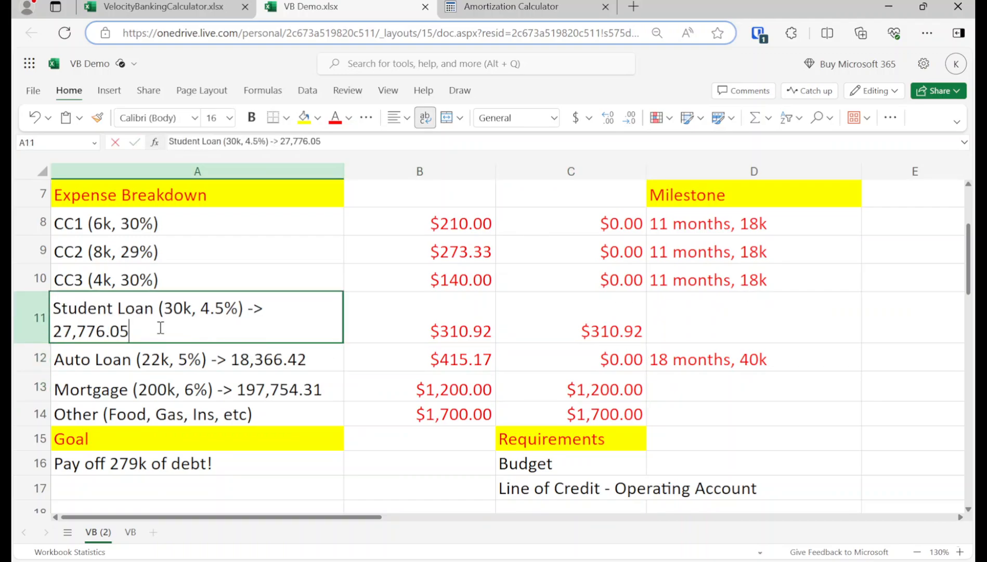
{"action": "double_click", "coordinate": [161, 327]}
{"action": "double_click", "coordinate": [161, 327]}
{"action": "key", "text": "BackSpace"}
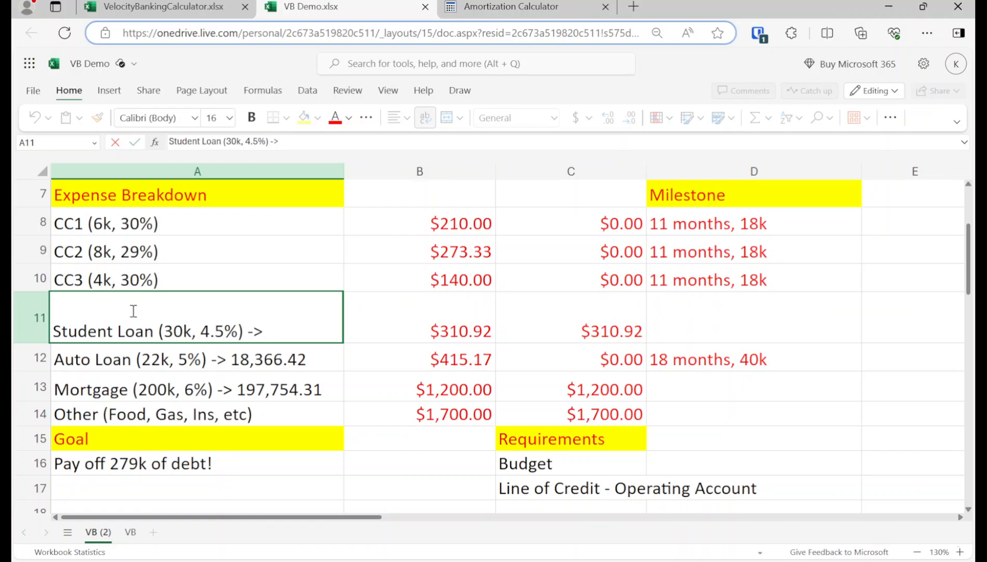
Switch to the Amortization Calculator page and enter a $30,000 loan over 10 years at 4.5% interest
{"action": "left_click", "coordinate": [504, 6]}
{"action": "scroll", "coordinate": [349, 327], "scroll_direction": "up", "scroll_amount": 5}
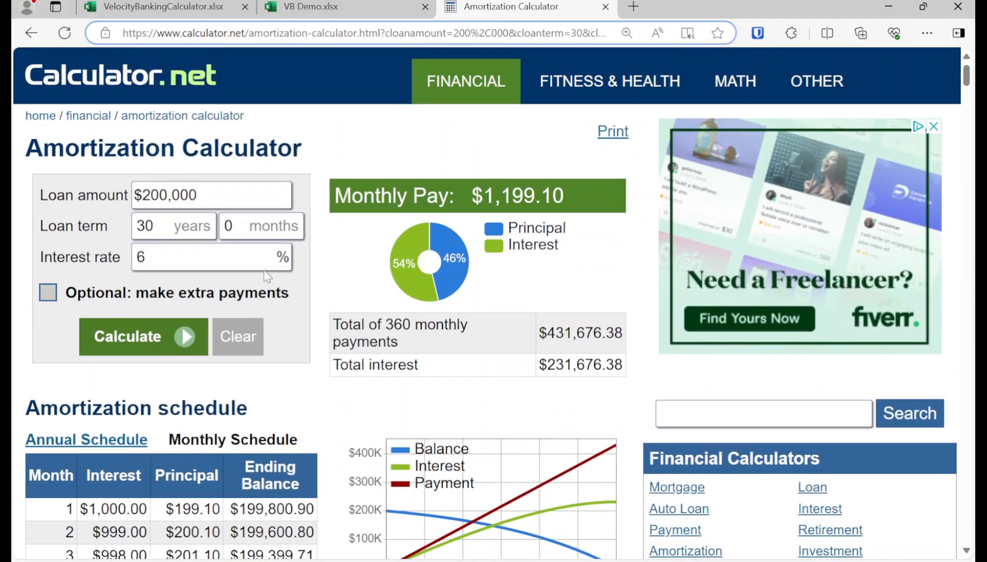
{"action": "left_click", "coordinate": [124, 206]}
{"action": "key", "text": "ctrl+shift+Left"}
{"action": "type", "text": "30000"}
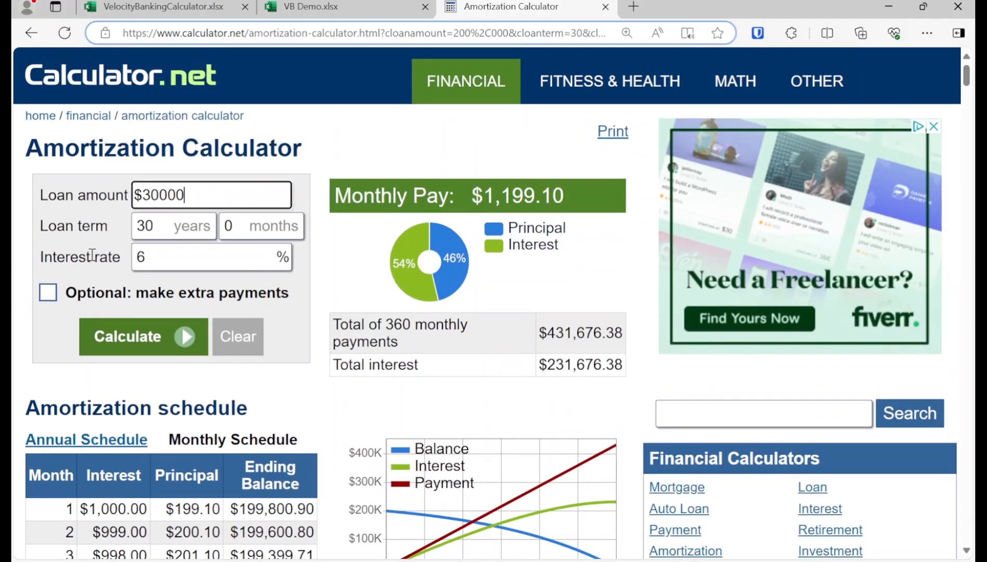
{"action": "key", "text": "Tab"}
{"action": "type", "text": "10"}
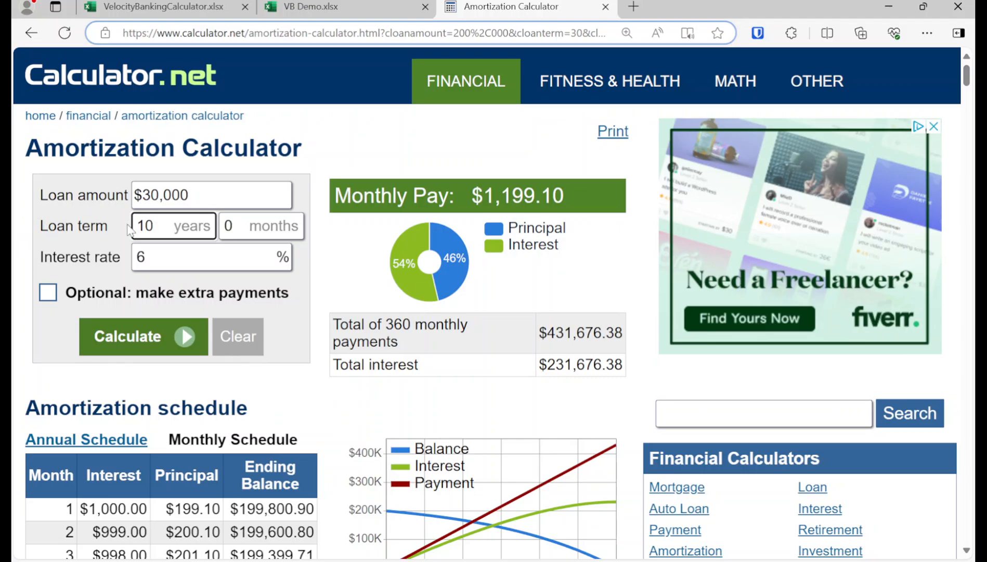
{"action": "double_click", "coordinate": [186, 248]}
{"action": "type", "text": "4.5"}
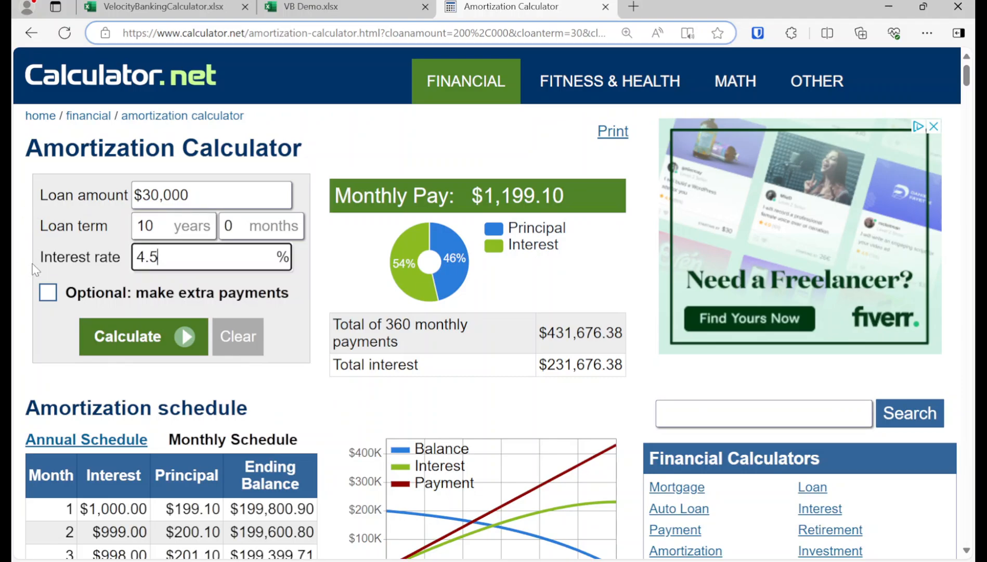
Calculate the Student Loan's amortization and display its schedule by month
{"action": "left_click", "coordinate": [338, 6]}
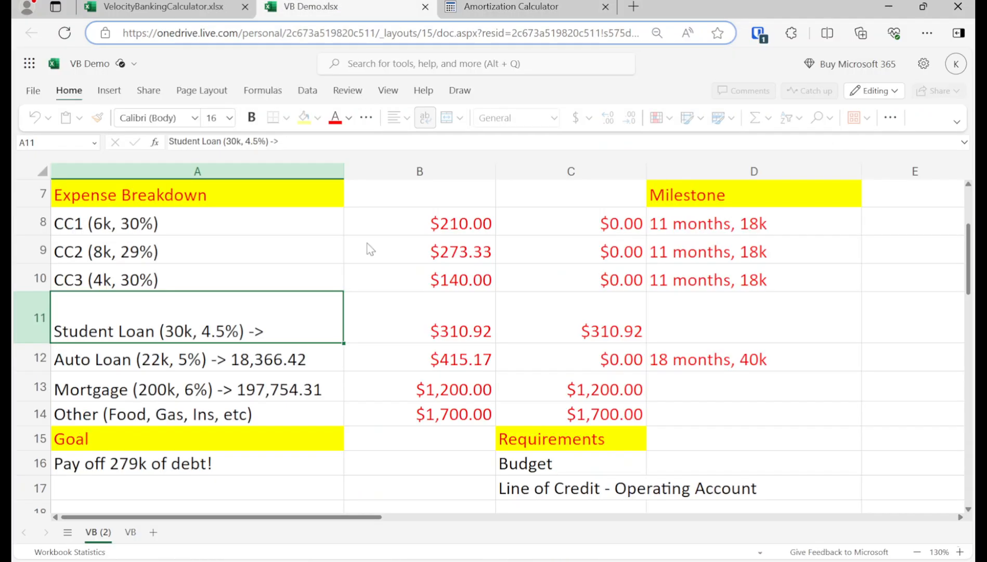
{"action": "left_click", "coordinate": [509, 7]}
{"action": "left_click", "coordinate": [193, 333]}
{"action": "scroll", "coordinate": [208, 338], "scroll_direction": "down", "scroll_amount": 2}
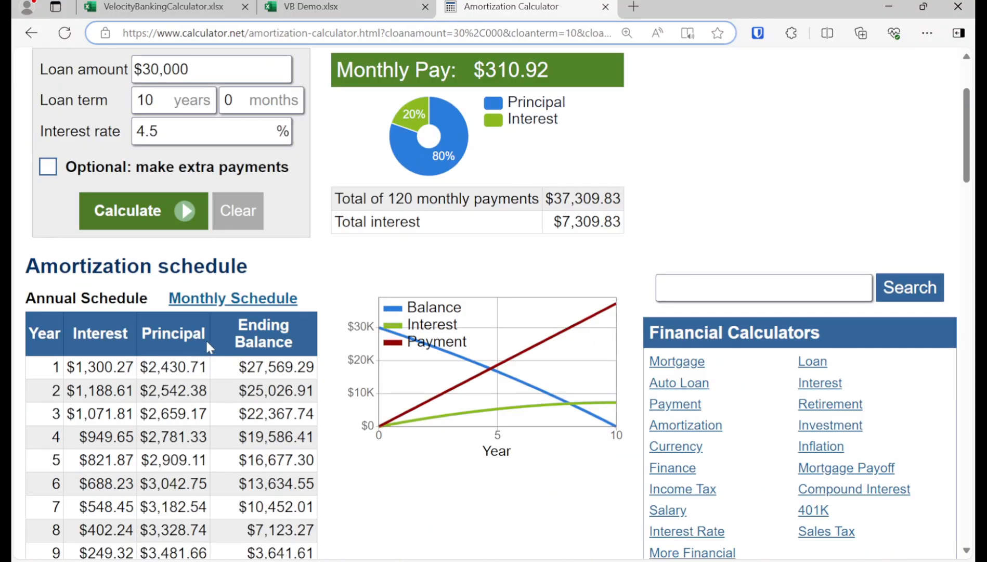
{"action": "left_click", "coordinate": [238, 299]}
Copy the month 18 ending balance, 26,312.38, and append it to the Student Loan entry in A11 of VB Demo
{"action": "left_click", "coordinate": [338, 6]}
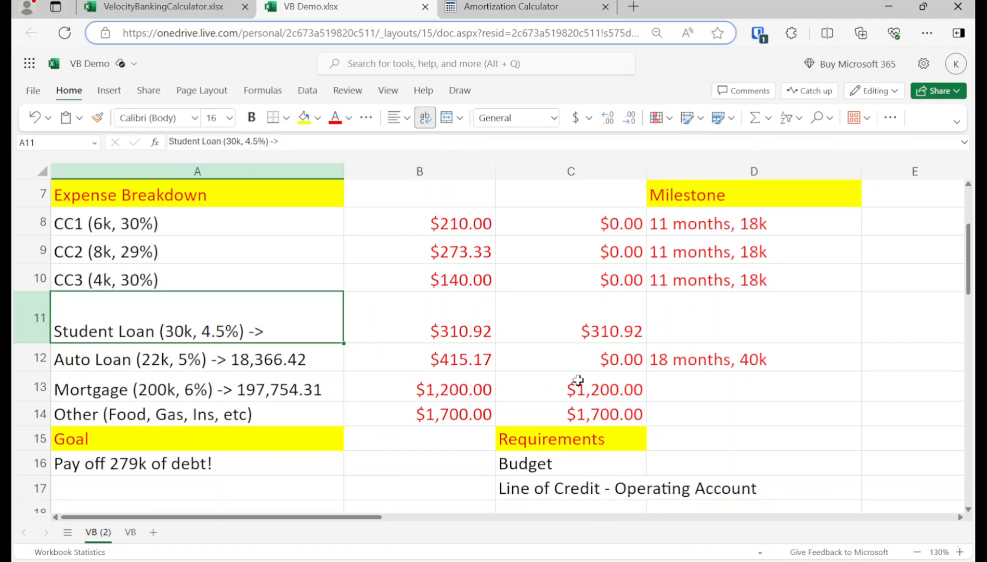
{"action": "left_click", "coordinate": [560, 11]}
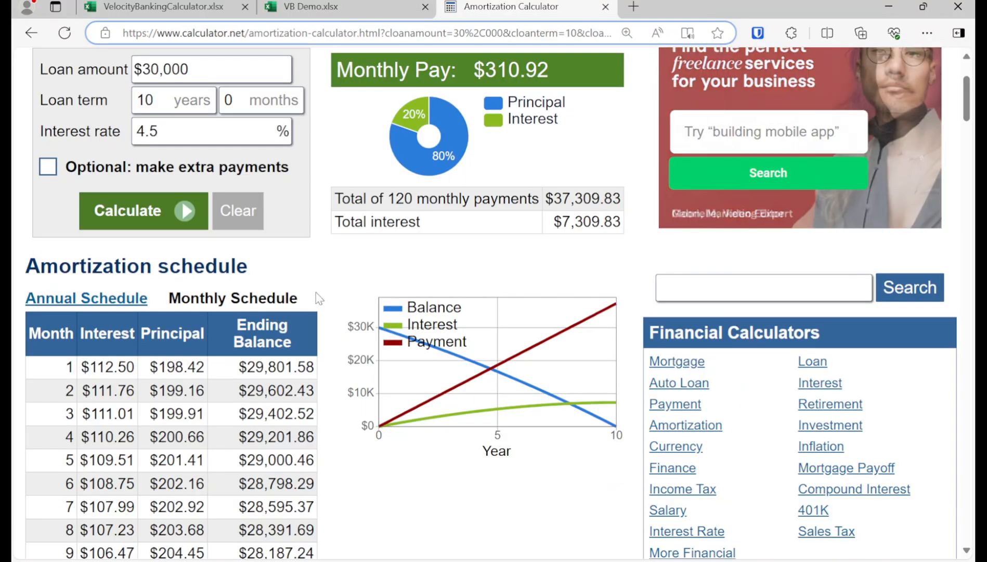
{"action": "scroll", "coordinate": [312, 292], "scroll_direction": "down", "scroll_amount": 10}
{"action": "scroll", "coordinate": [243, 330], "scroll_direction": "up", "scroll_amount": 5}
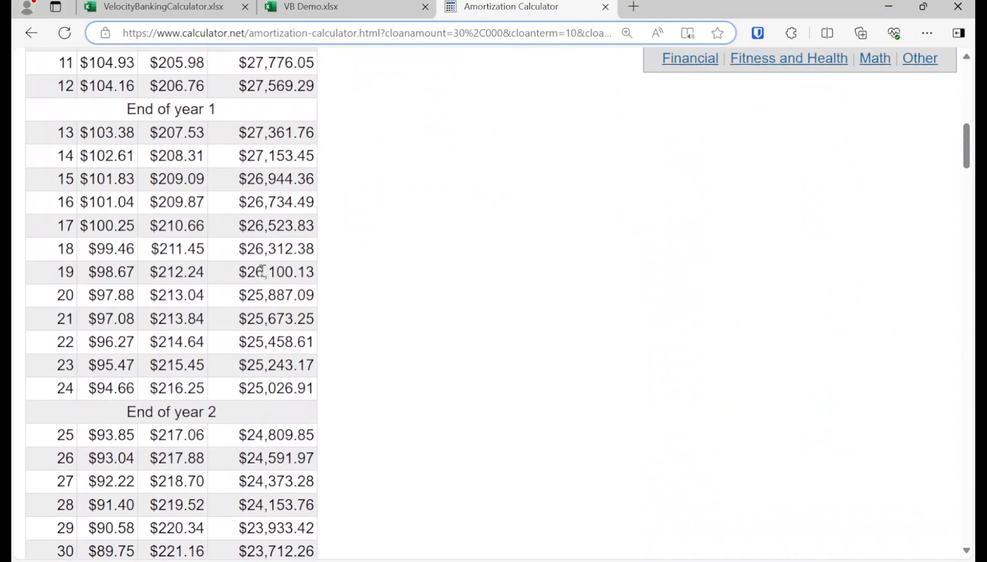
{"action": "left_click_drag", "start_coordinate": [248, 248], "coordinate": [316, 248]}
{"action": "key", "text": "ctrl+c"}
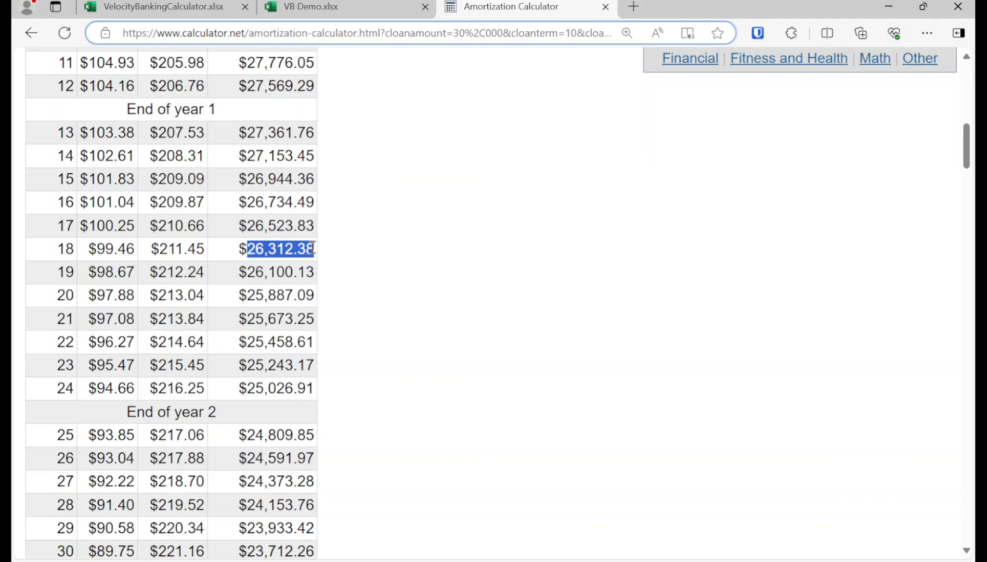
{"action": "left_click", "coordinate": [321, 11]}
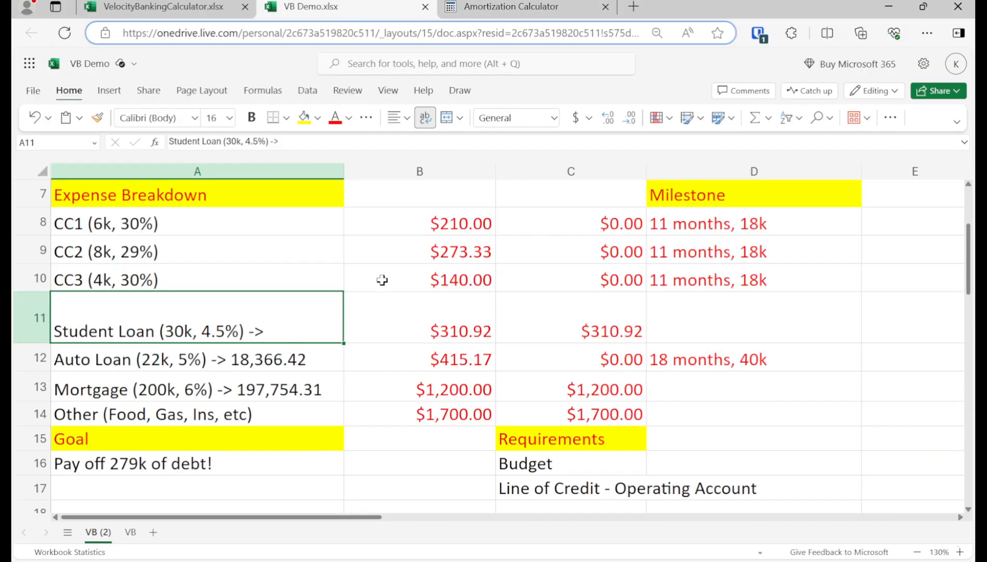
{"action": "double_click", "coordinate": [269, 330]}
{"action": "key", "text": "ctrl+v"}
{"action": "key", "text": "Return"}
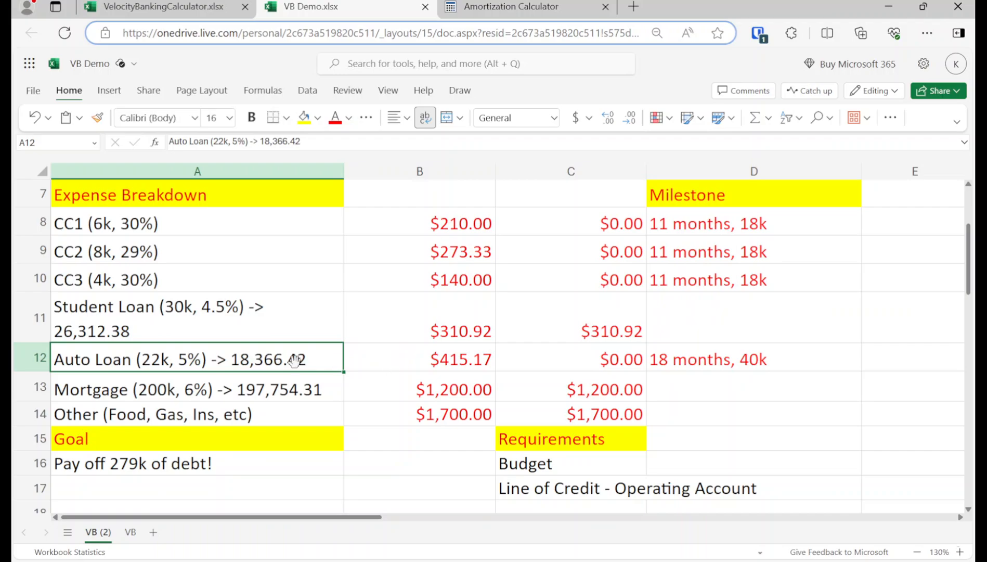
Copy the remaining balance, 26,312.38, from the Student Loan entry in A11
{"action": "left_click", "coordinate": [143, 329]}
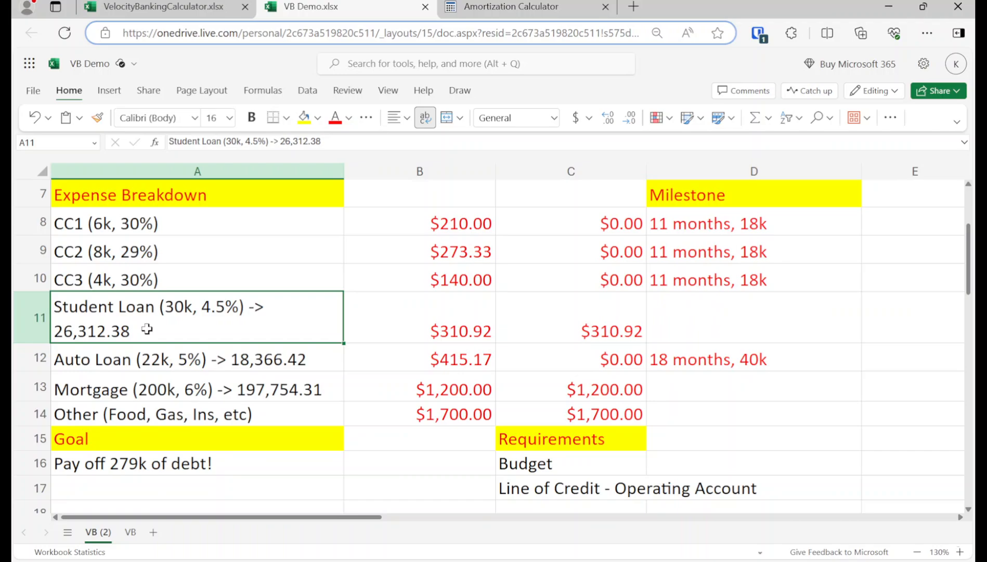
{"action": "double_click", "coordinate": [147, 330]}
{"action": "left_click_drag", "start_coordinate": [149, 329], "coordinate": [55, 332]}
{"action": "key", "text": "ctrl+c"}
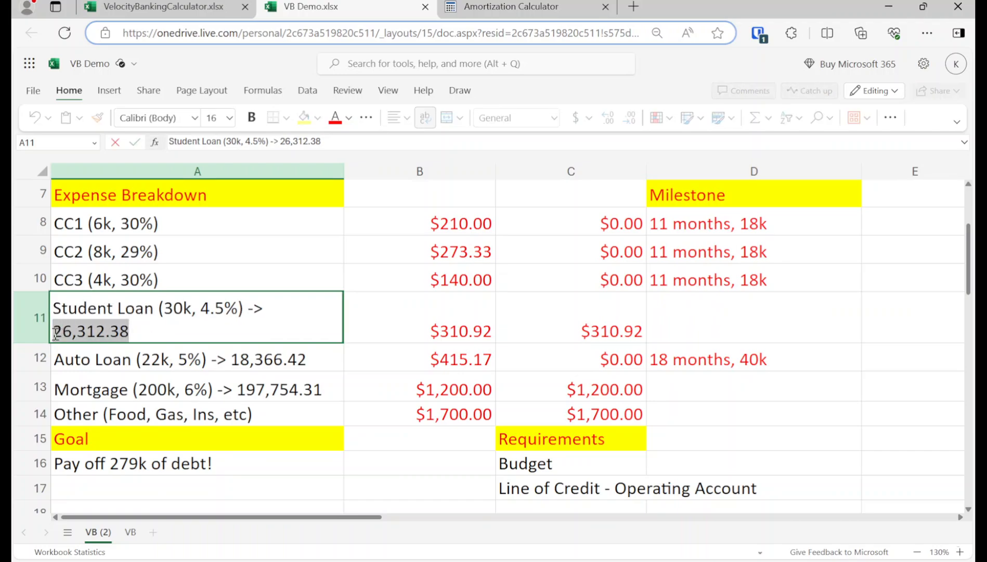
Switch to VelocityBankingCalculator and set the Original Balance to 30000 and the Current Balance to the copied 26,312.38
{"action": "left_click", "coordinate": [156, 6]}
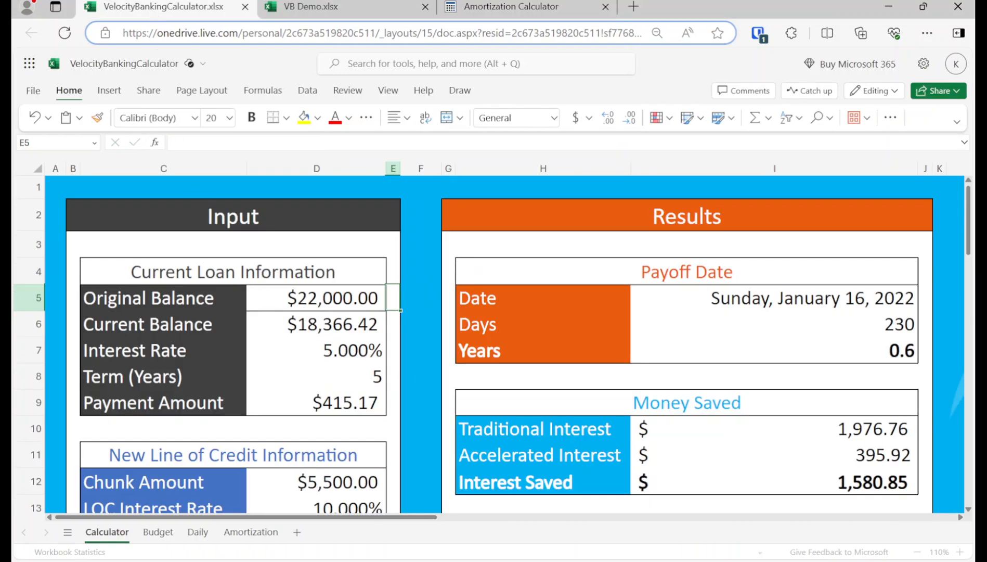
{"action": "left_click", "coordinate": [315, 317]}
{"action": "left_click", "coordinate": [309, 304]}
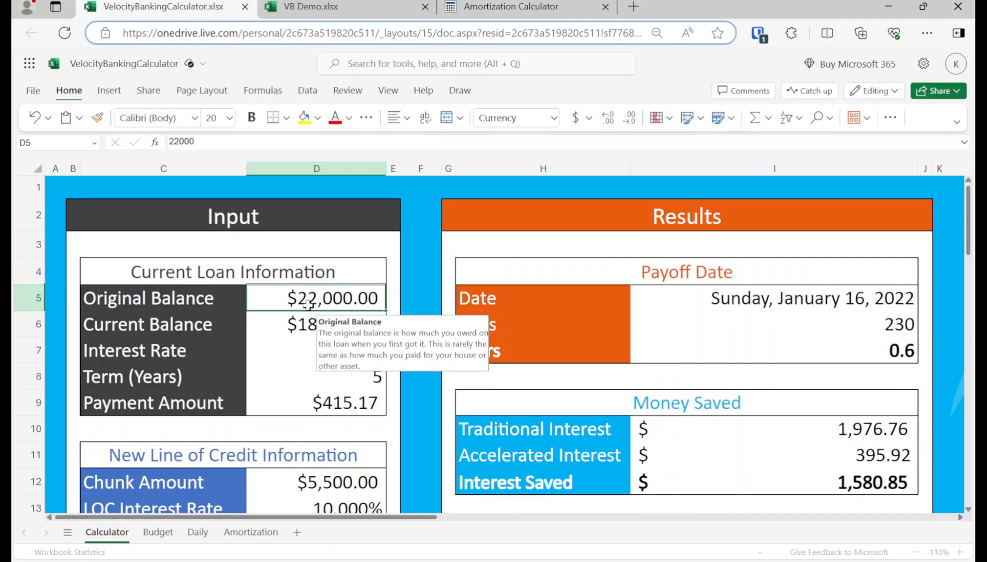
{"action": "type", "text": "30000"}
{"action": "key", "text": "Return"}
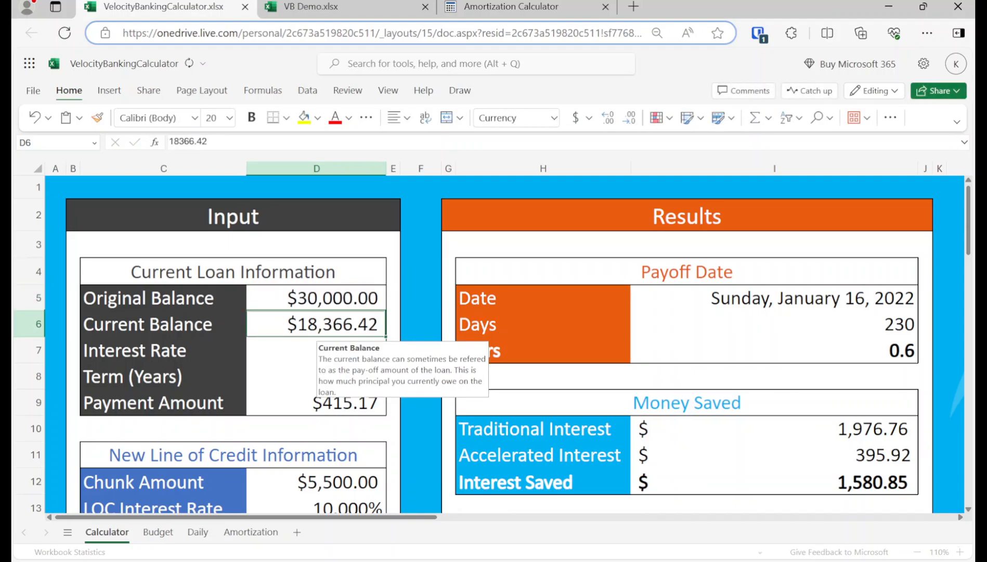
{"action": "left_click_drag", "start_coordinate": [243, 148], "coordinate": [48, 148]}
{"action": "key", "text": "ctrl+v"}
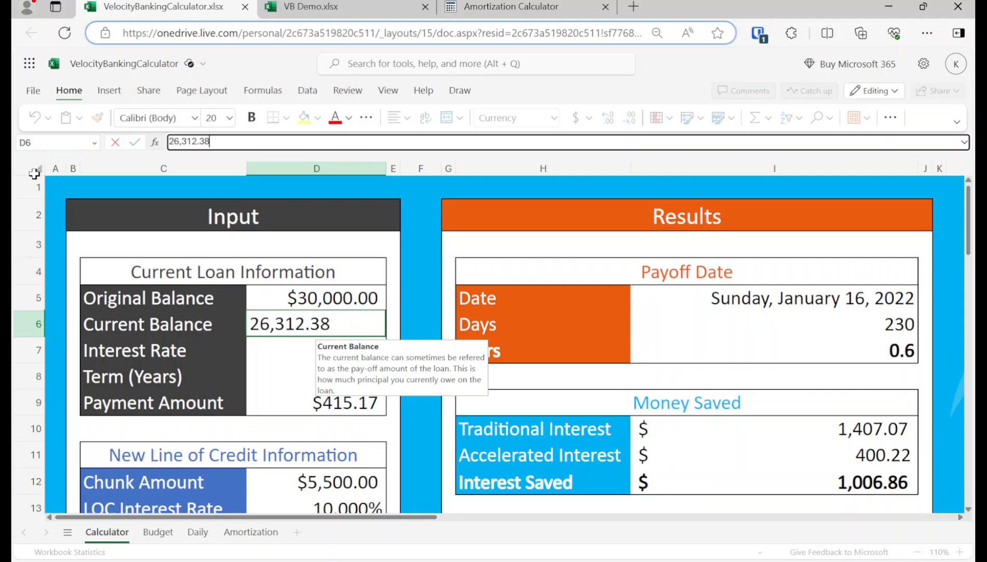
{"action": "key", "text": "Return"}
Check the Student Loan terms in VB Demo and set the calculator's Interest Rate to 4.5% and Term to 10 years
{"action": "left_click", "coordinate": [292, 7]}
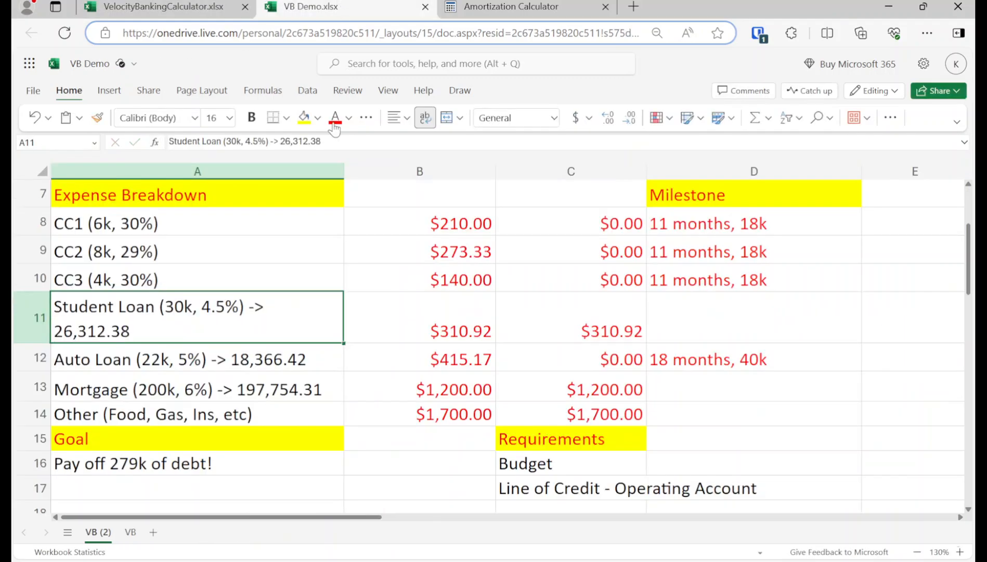
{"action": "left_click", "coordinate": [203, 7]}
{"action": "type", "text": "4.5"}
{"action": "key", "text": "Return"}
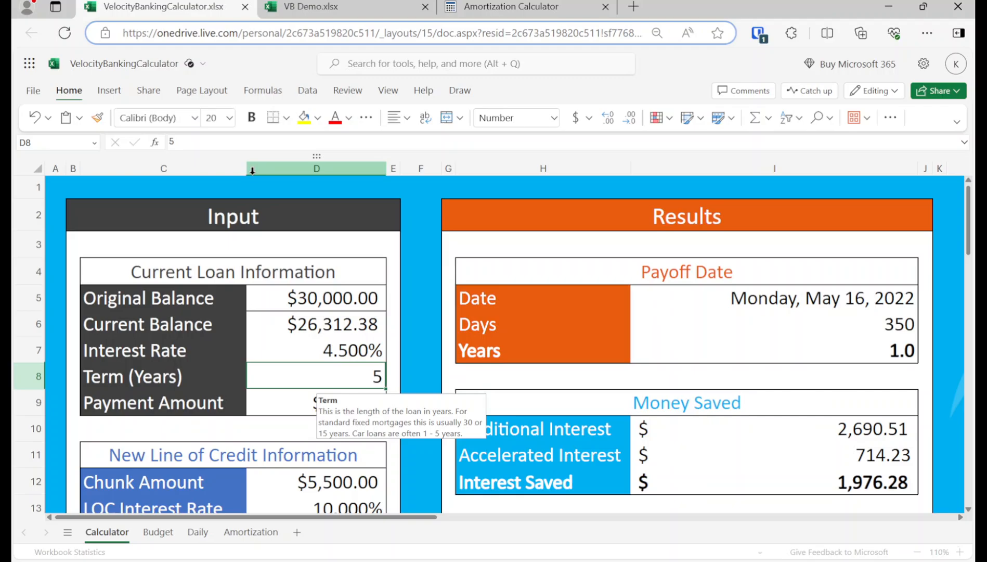
{"action": "type", "text": "10"}
{"action": "key", "text": "Return"}
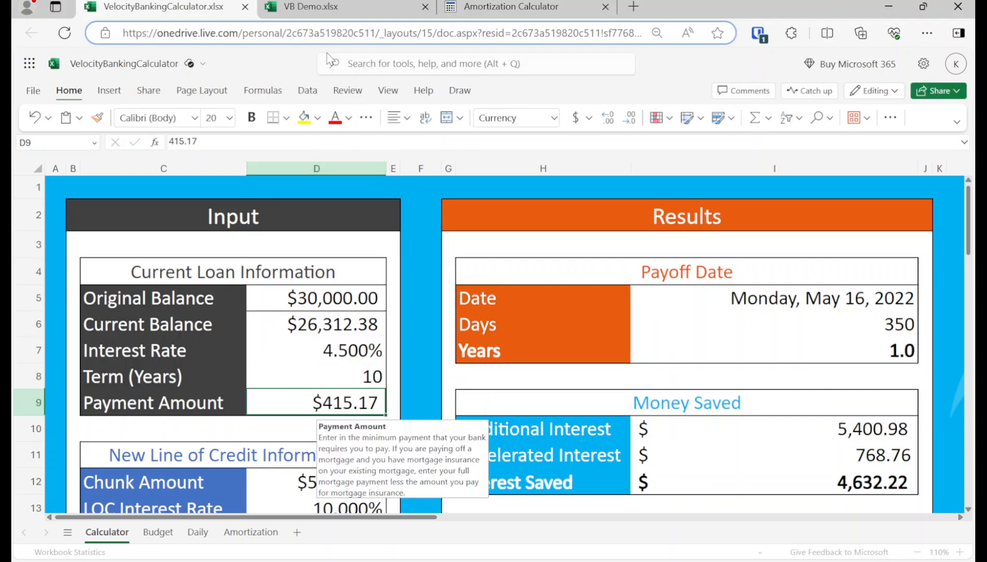
Look up the Student Loan payment in VB Demo and set the calculator's Payment Amount to 310.92
{"action": "left_click", "coordinate": [321, 17]}
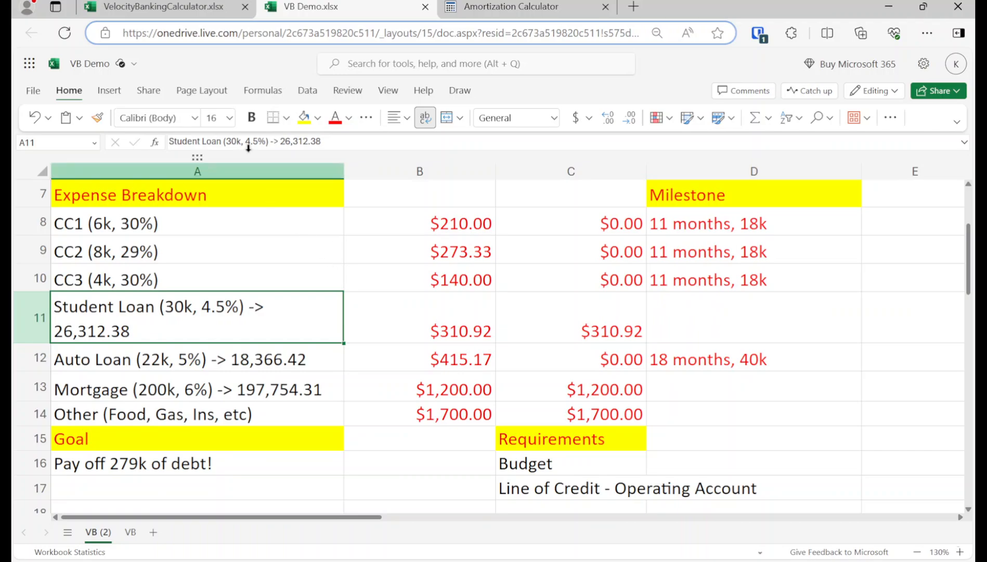
{"action": "left_click", "coordinate": [191, 14]}
{"action": "type", "text": "310.92"}
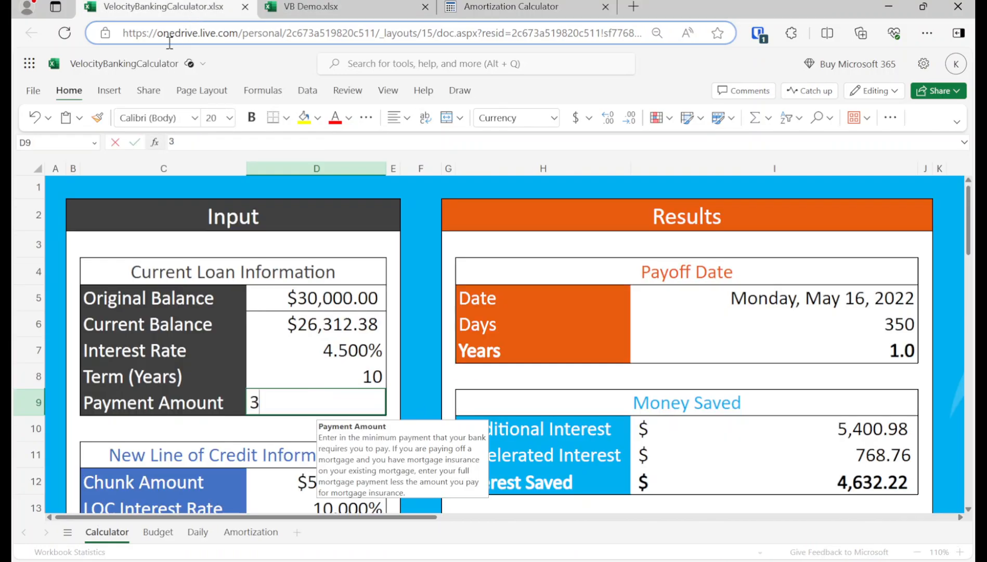
{"action": "key", "text": "Return"}
Review the remaining monthly expenses in column C of VB Demo and set the calculator's Living Expenses to 2900
{"action": "scroll", "coordinate": [387, 282], "scroll_direction": "down", "scroll_amount": 3}
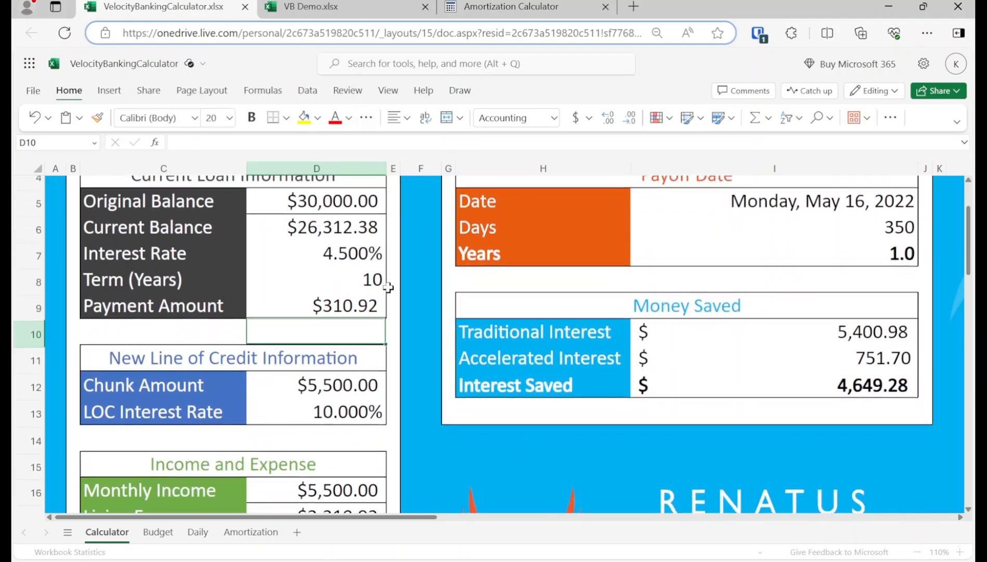
{"action": "left_click", "coordinate": [385, 6]}
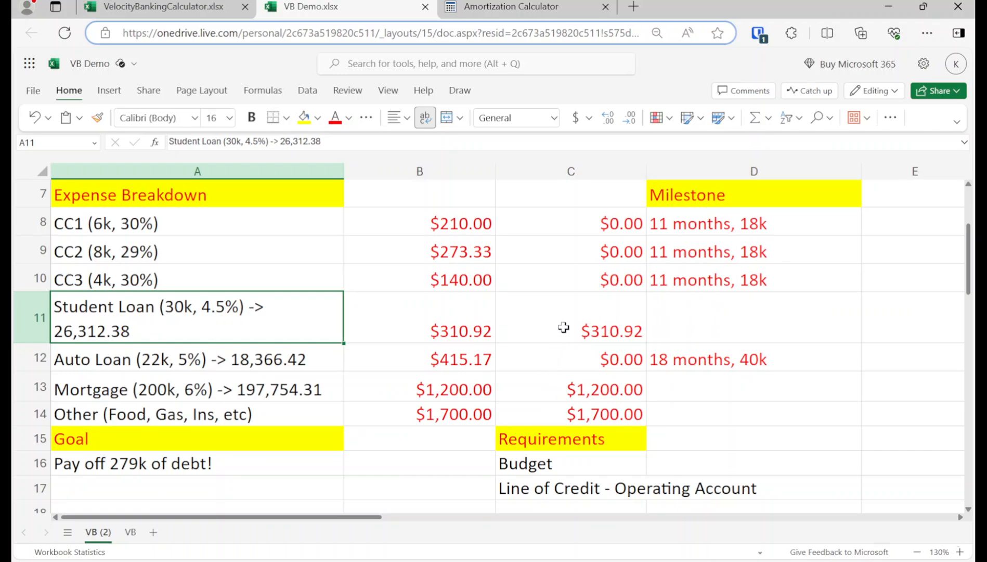
{"action": "left_click", "coordinate": [622, 310]}
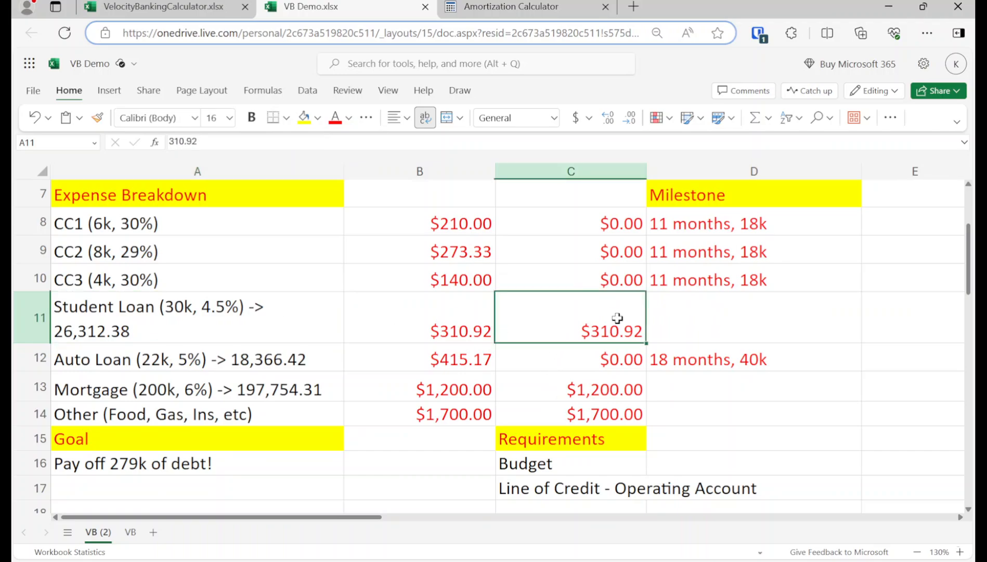
{"action": "left_click", "coordinate": [619, 389]}
{"action": "left_click", "coordinate": [610, 411]}
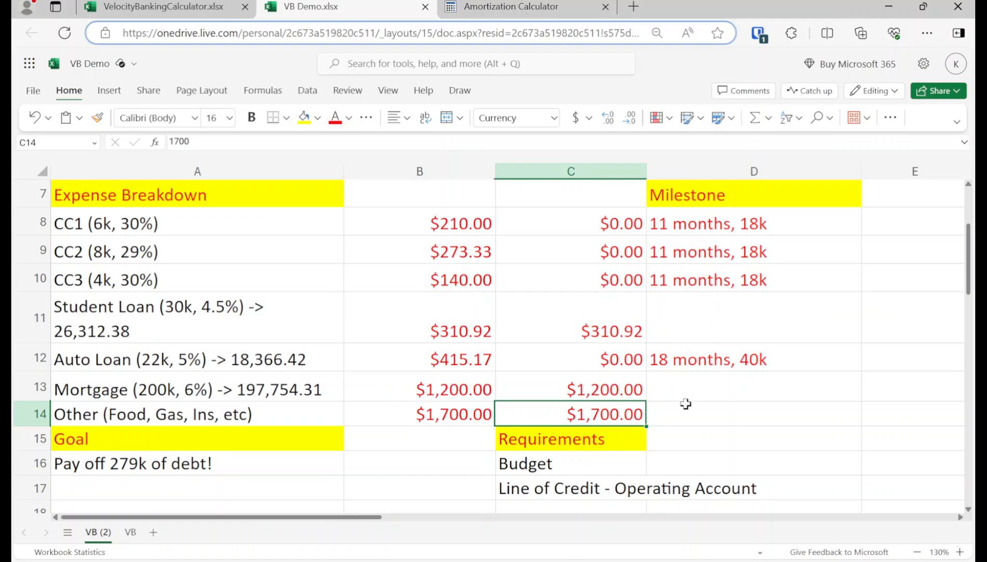
{"action": "left_click", "coordinate": [155, 18]}
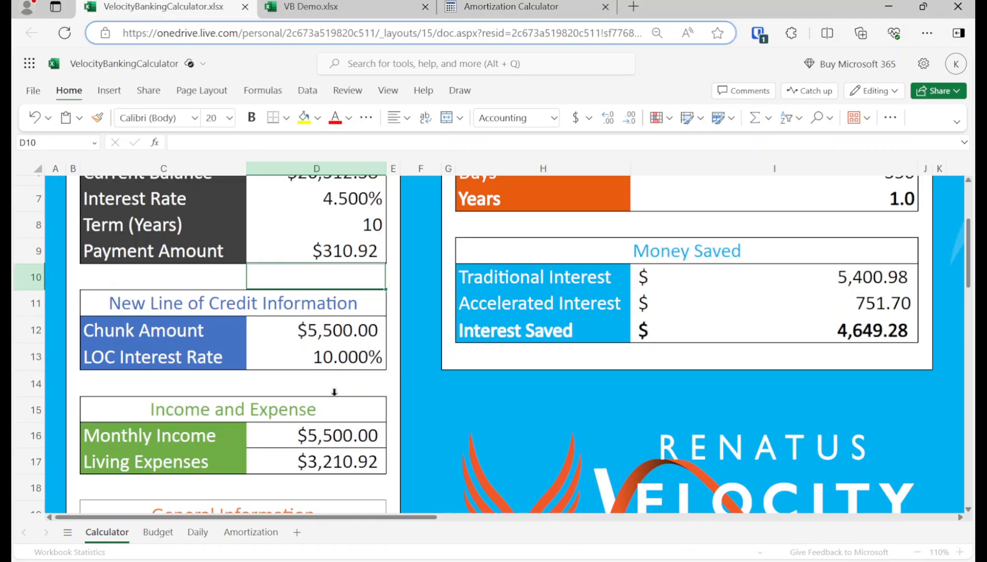
{"action": "left_click", "coordinate": [328, 446]}
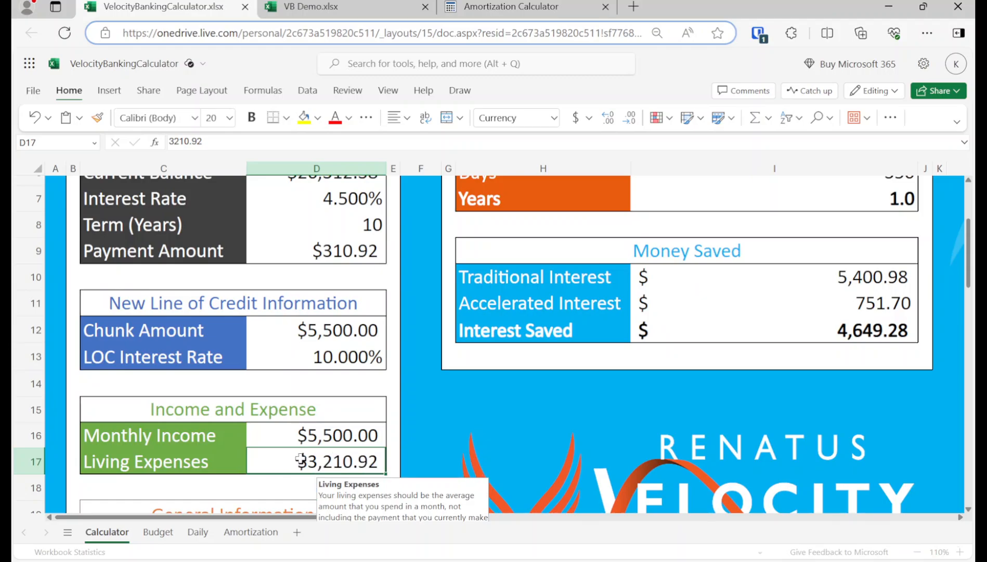
{"action": "type", "text": "2900"}
{"action": "key", "text": "Return"}
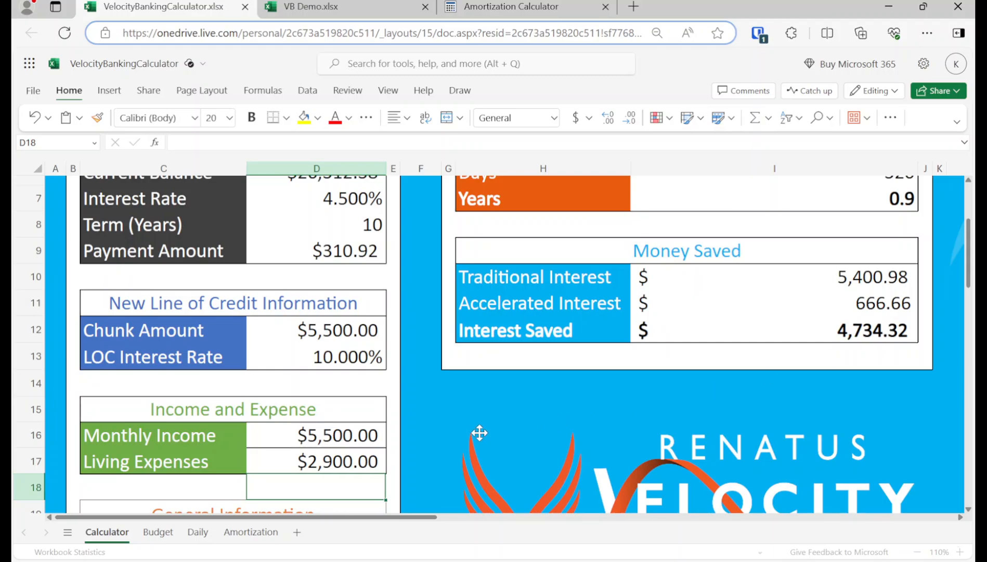
Examine the calculator's Payoff Date and Money Saved results alongside the Student Loan, line of credit and income inputs
{"action": "scroll", "coordinate": [395, 445], "scroll_direction": "up", "scroll_amount": 4}
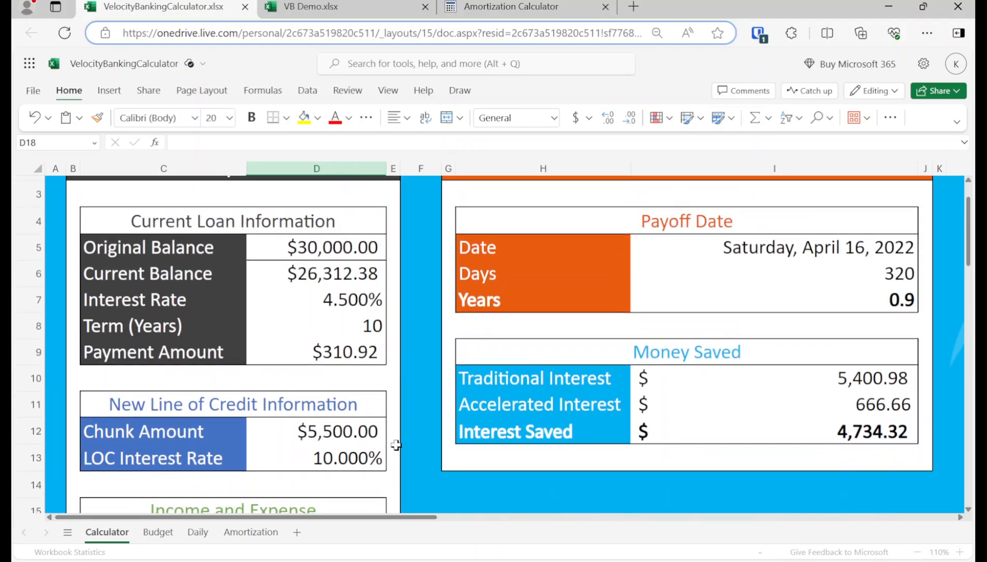
{"action": "scroll", "coordinate": [397, 444], "scroll_direction": "up", "scroll_amount": 1}
{"action": "scroll", "coordinate": [396, 444], "scroll_direction": "down", "scroll_amount": 1}
{"action": "scroll", "coordinate": [319, 448], "scroll_direction": "down", "scroll_amount": 2}
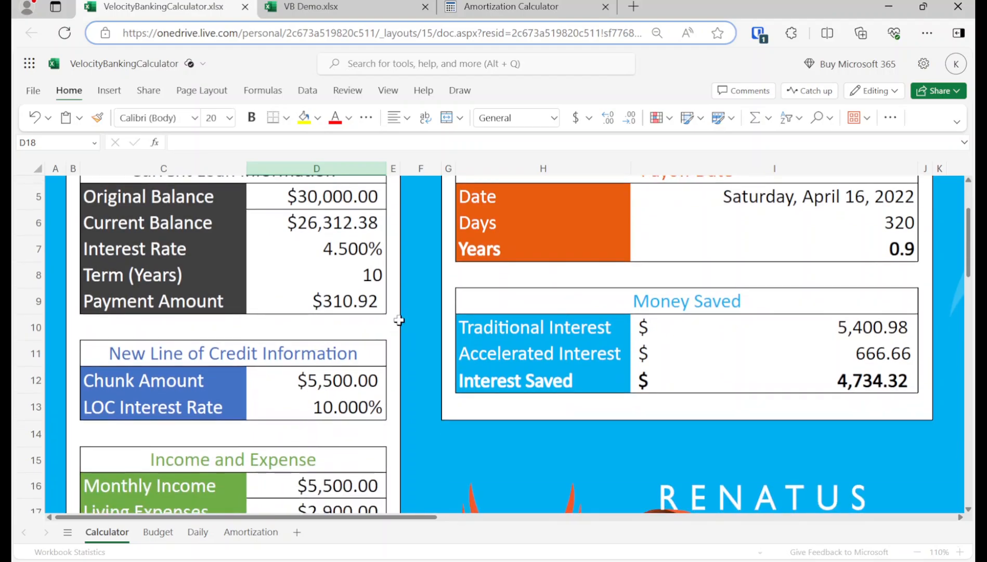
{"action": "scroll", "coordinate": [400, 328], "scroll_direction": "up", "scroll_amount": 2}
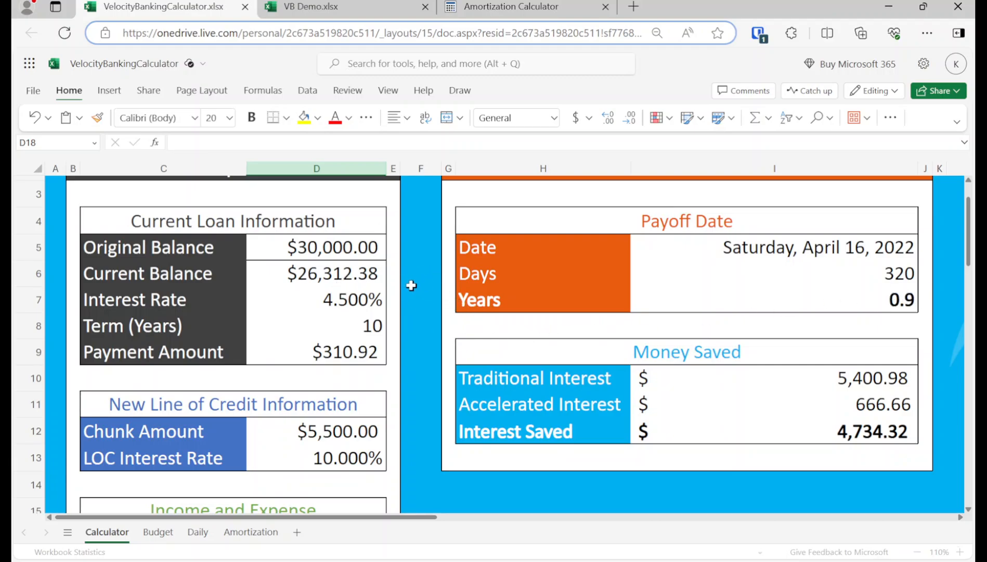
{"action": "scroll", "coordinate": [419, 352], "scroll_direction": "down", "scroll_amount": 3}
{"action": "scroll", "coordinate": [419, 352], "scroll_direction": "down", "scroll_amount": 1}
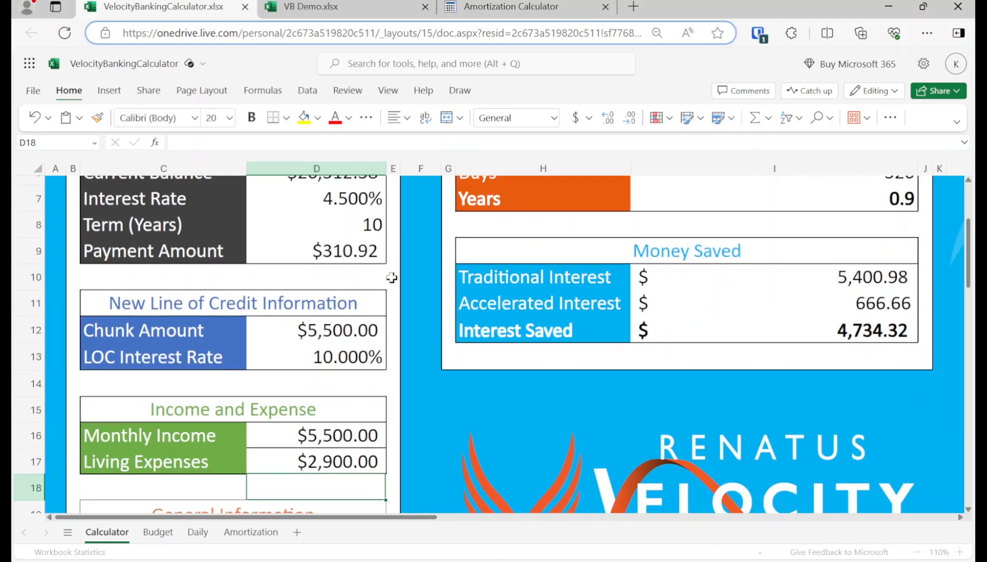
Switch to VB Demo and set the Student Loan's payment in C11 to 0
{"action": "left_click", "coordinate": [335, 14]}
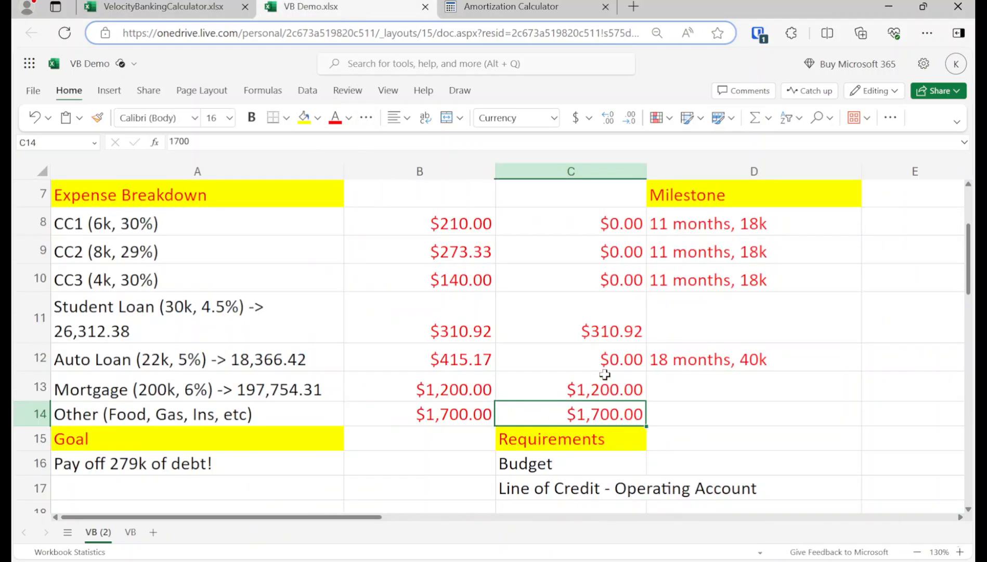
{"action": "left_click", "coordinate": [597, 326]}
{"action": "type", "text": "0"}
{"action": "key", "text": "Return"}
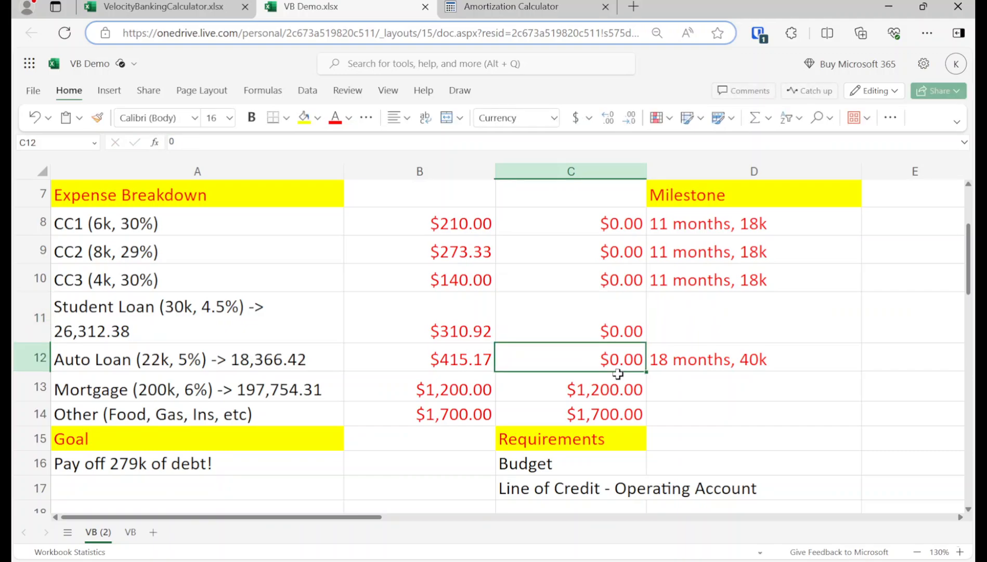
Calculate =.9*12 in the Student Loan's Milestone cell D11 to convert the payoff time to months, and clear the cell
{"action": "key", "text": "Up"}
{"action": "key", "text": "Right"}
{"action": "type", "text": "="}
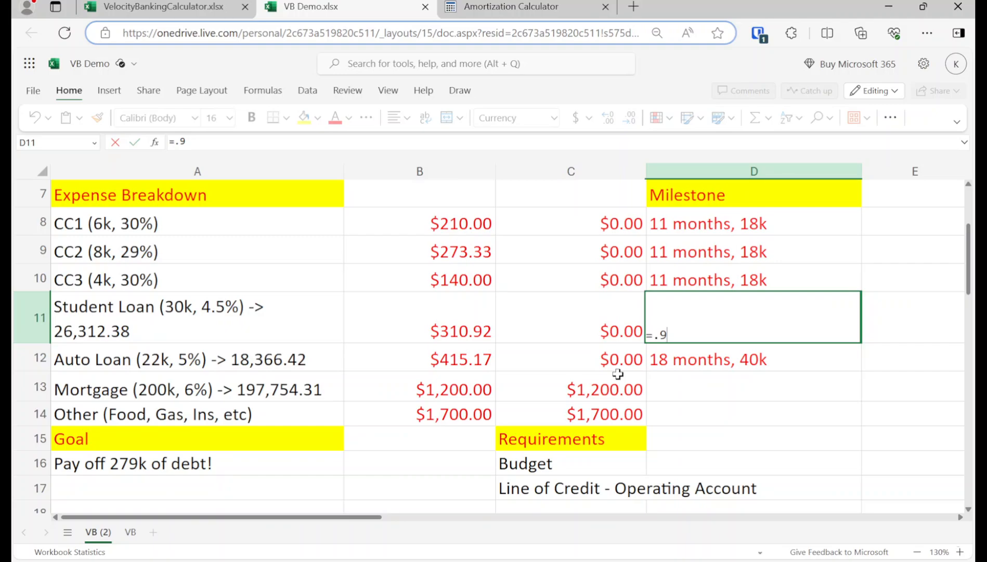
{"action": "type", "text": ".9*12"}
{"action": "key", "text": "Return"}
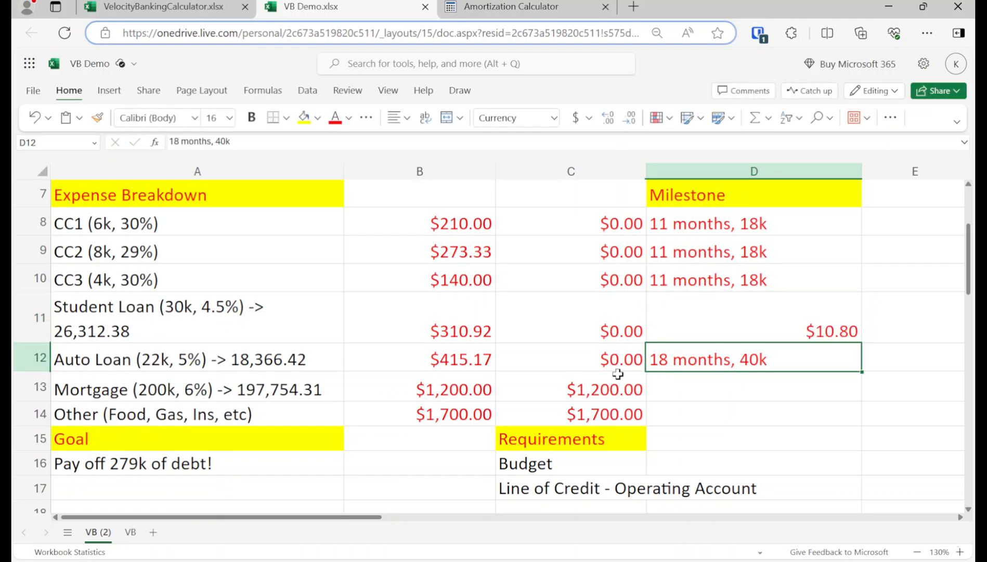
{"action": "key", "text": "Up"}
{"action": "key", "text": "Delete"}
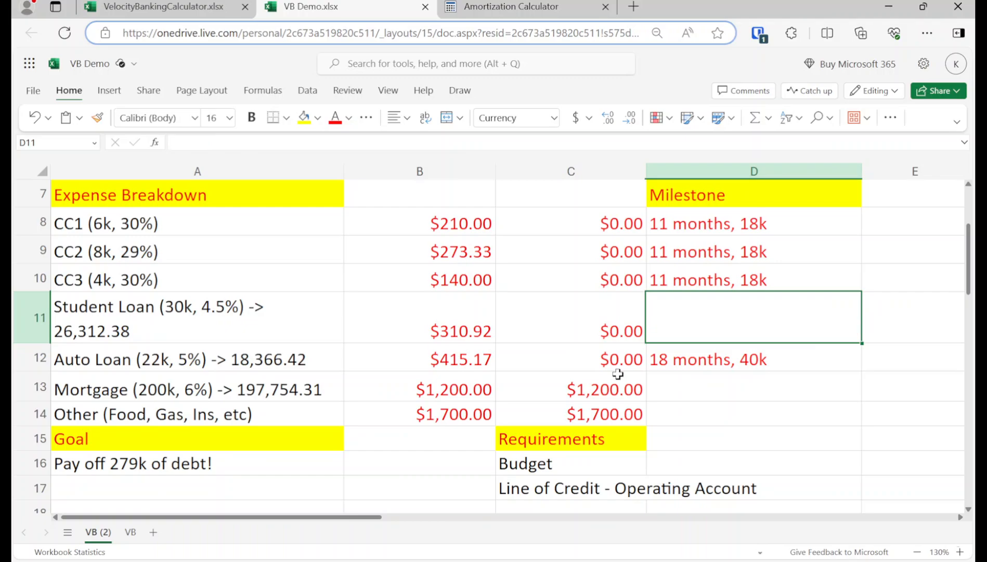
Enter the Student Loan milestone "28 months, 70k" in D11
{"action": "type", "text": "28 months"}
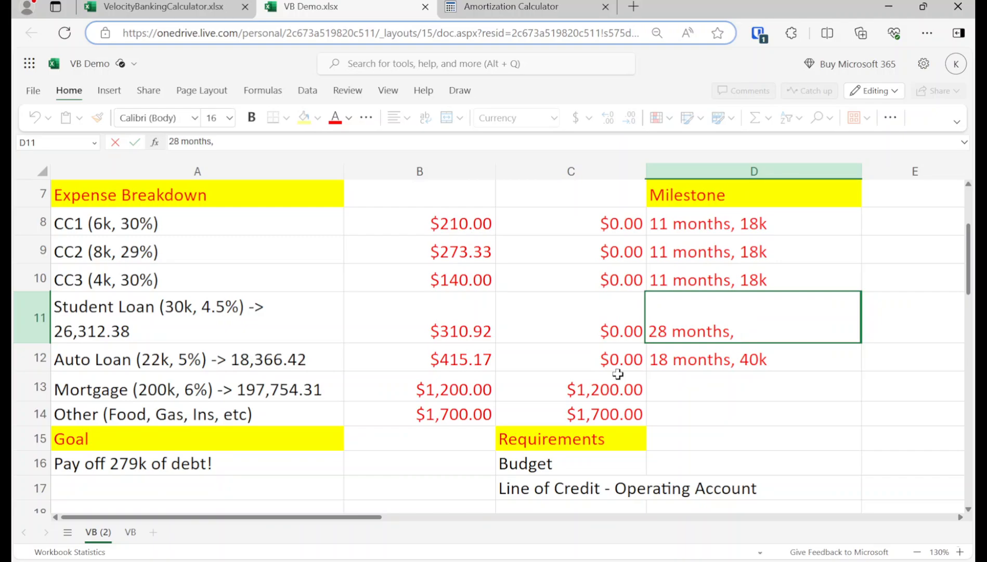
{"action": "type", "text": ", 70k"}
{"action": "key", "text": "Return"}
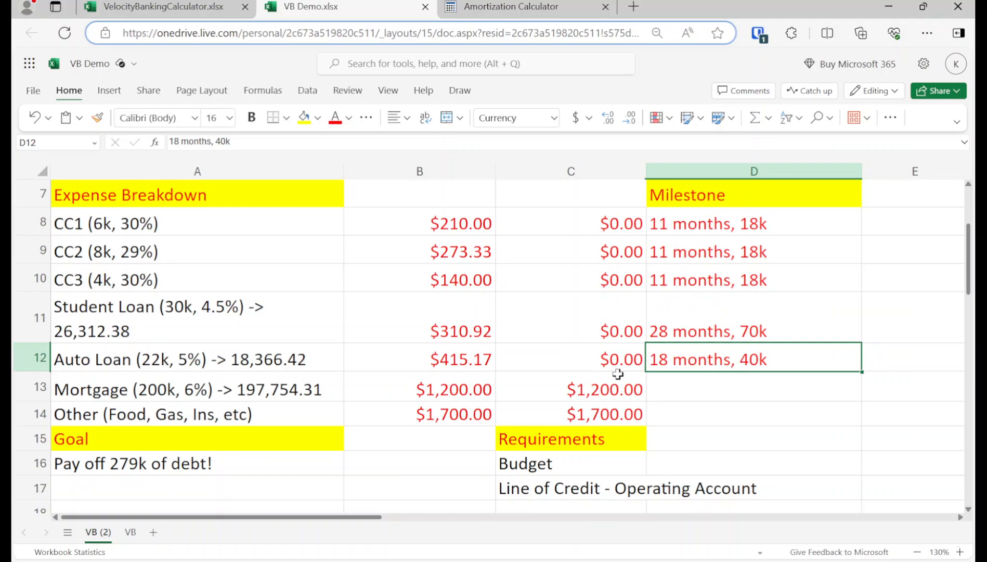
Remove the outdated balance after the arrow in the Mortgage entry in A13
{"action": "key", "text": "Left"}
{"action": "key", "text": "Left"}
{"action": "key", "text": "Down"}
{"action": "key", "text": "Left"}
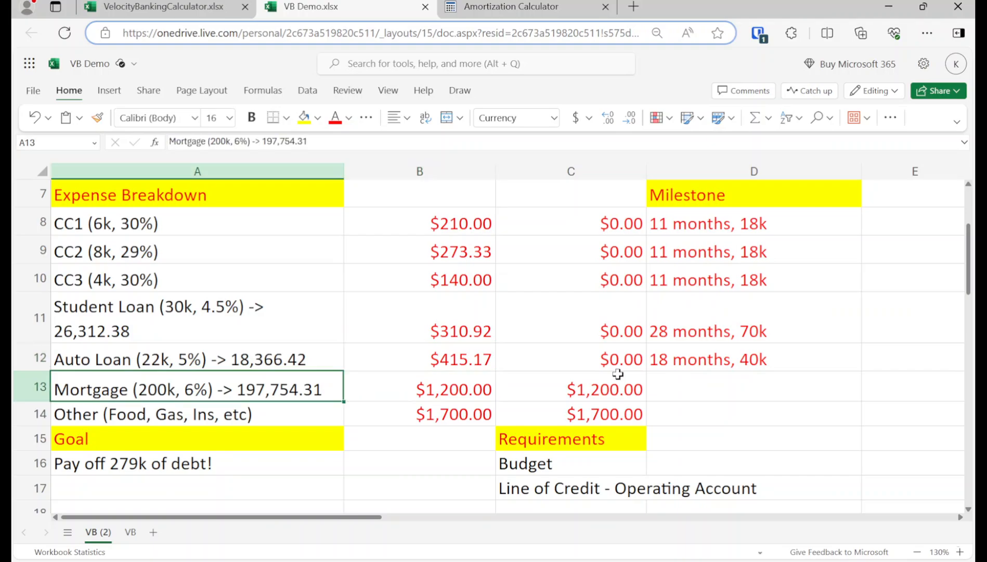
{"action": "triple_click", "coordinate": [336, 386]}
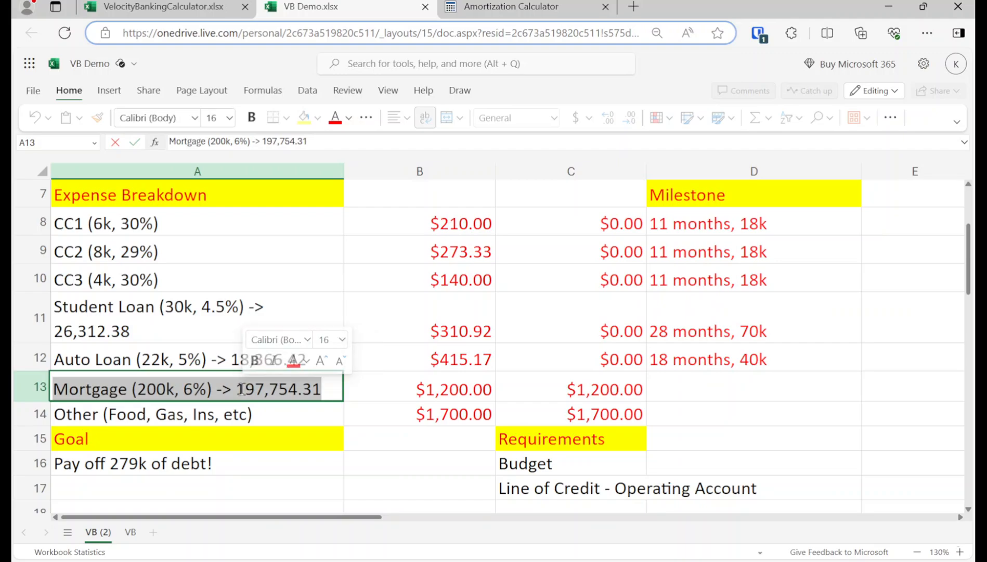
{"action": "left_click", "coordinate": [331, 388]}
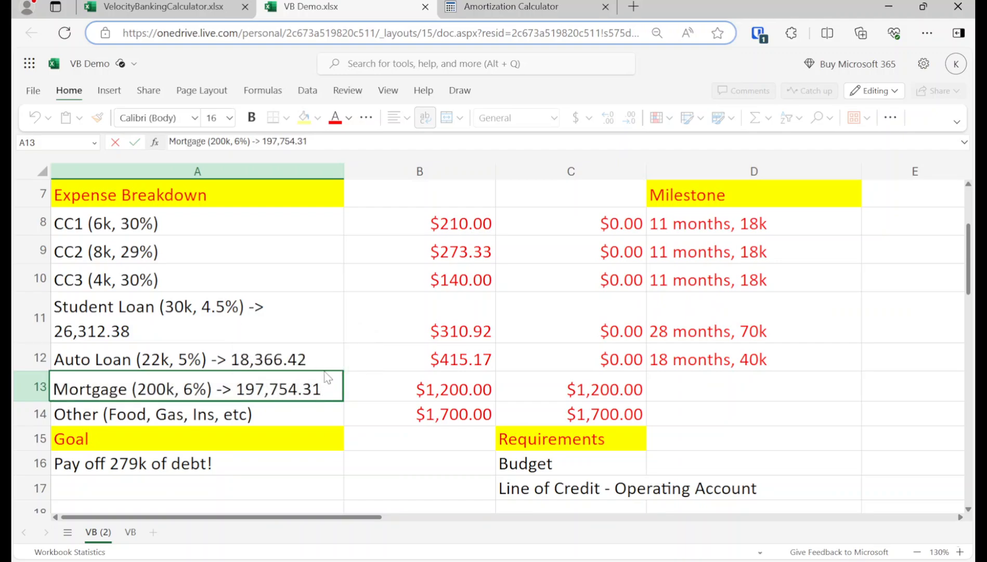
{"action": "key", "text": "BackSpace"}
{"action": "key", "text": "BackSpace"}
{"action": "key", "text": "BackSpace"}
{"action": "key", "text": "BackSpace"}
{"action": "key", "text": "BackSpace"}
{"action": "key", "text": "BackSpace"}
{"action": "key", "text": "BackSpace"}
{"action": "key", "text": "BackSpace"}
{"action": "key", "text": "BackSpace"}
{"action": "key", "text": "BackSpace"}
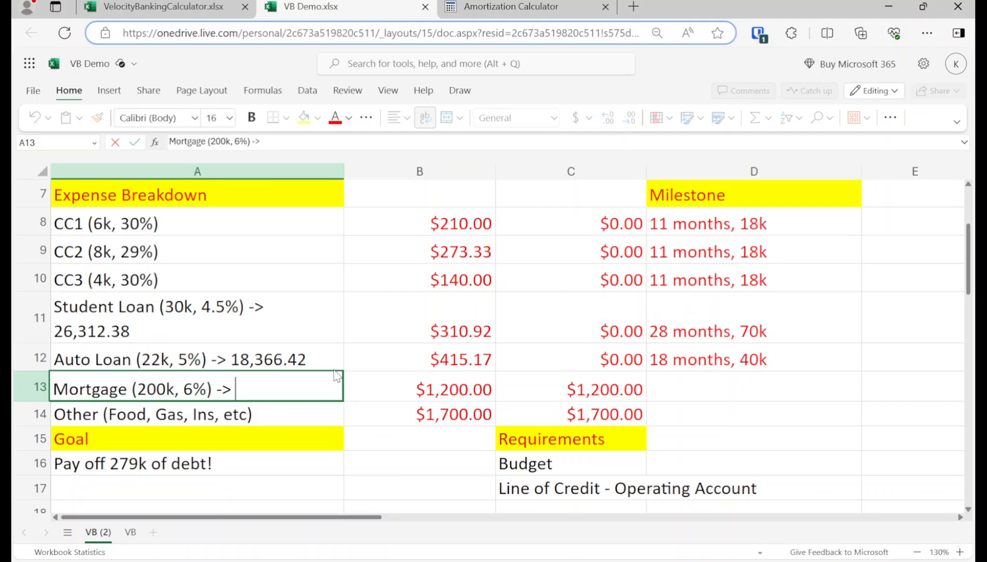
{"action": "key", "text": "Return"}
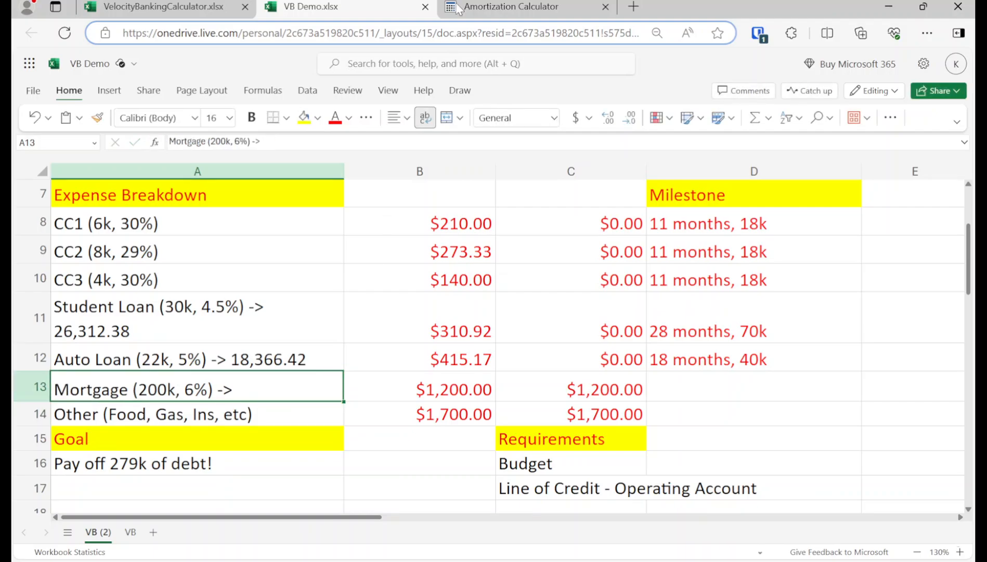
Switch to the Amortization Calculator and calculate the Mortgage with a $200,000 loan amount, a 30-year term and a 6% interest rate
{"action": "left_click", "coordinate": [515, 7]}
{"action": "scroll", "coordinate": [252, 350], "scroll_direction": "up", "scroll_amount": 7}
{"action": "scroll", "coordinate": [252, 349], "scroll_direction": "up", "scroll_amount": 5}
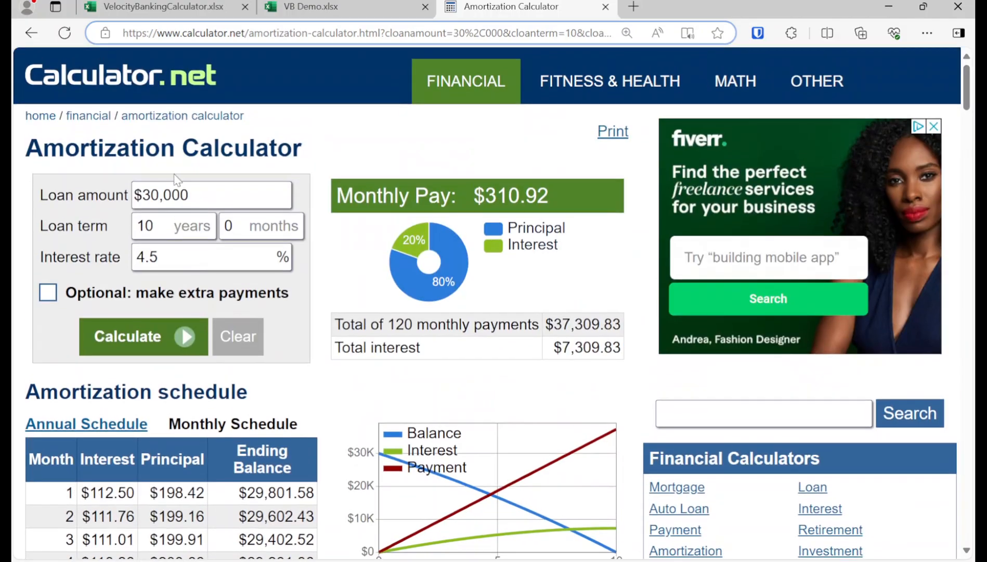
{"action": "left_click", "coordinate": [197, 201]}
{"action": "double_click", "coordinate": [197, 201]}
{"action": "type", "text": "200,000"}
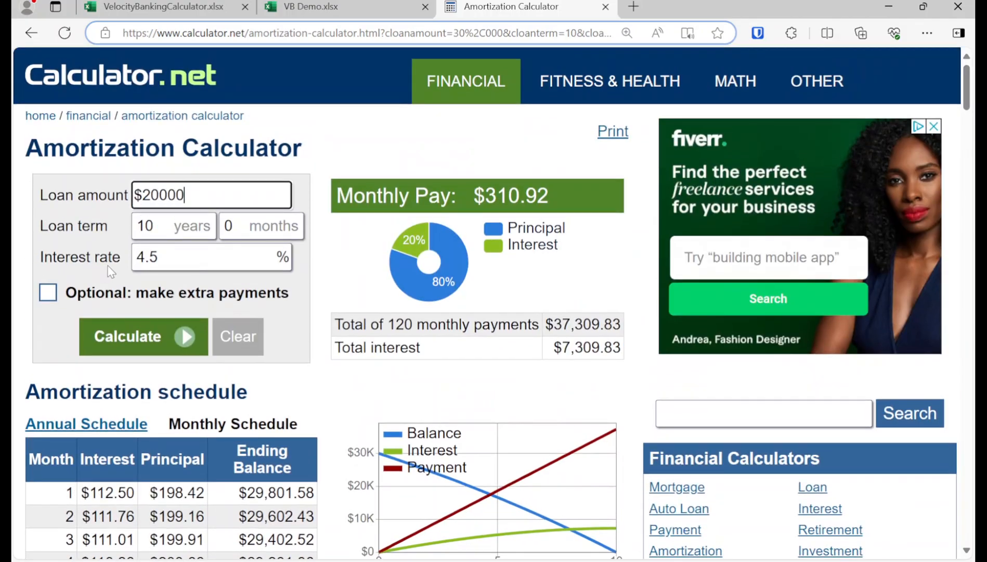
{"action": "key", "text": "Tab"}
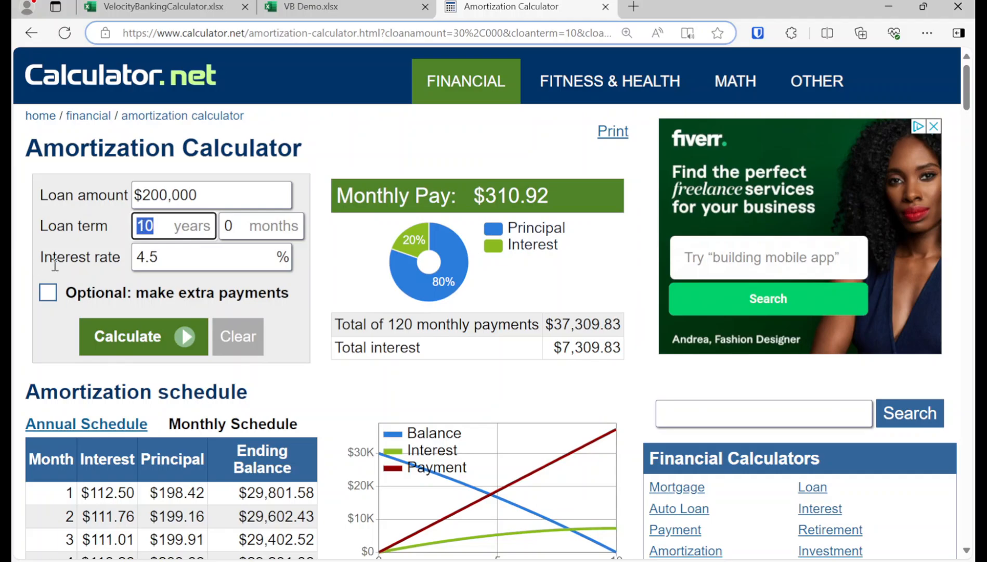
{"action": "type", "text": "30"}
{"action": "key", "text": "Tab"}
{"action": "key", "text": "Tab"}
{"action": "type", "text": "6"}
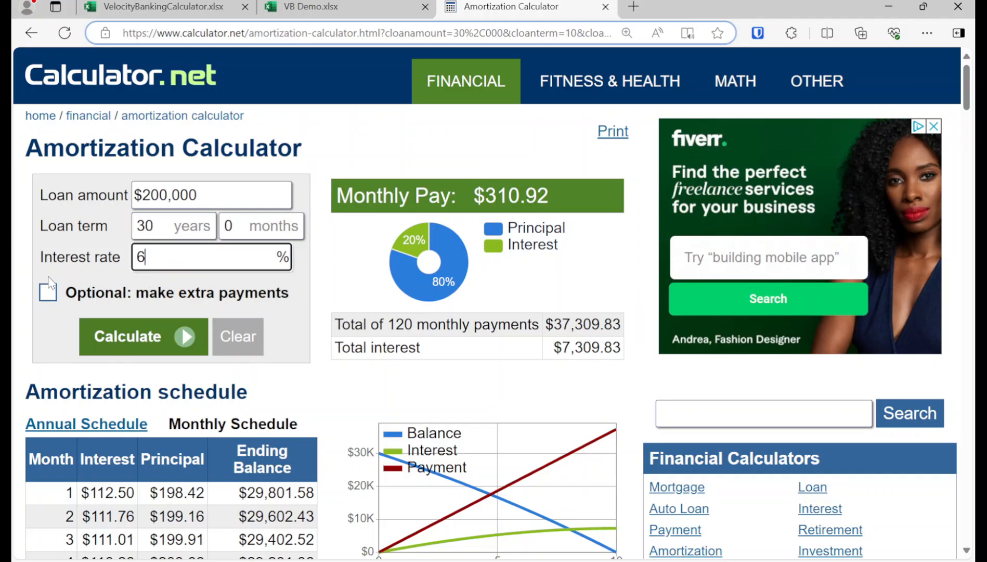
{"action": "left_click", "coordinate": [132, 336]}
Show the monthly amortization schedule for the Mortgage and copy the ending balance of month 28
{"action": "left_click", "coordinate": [308, 5]}
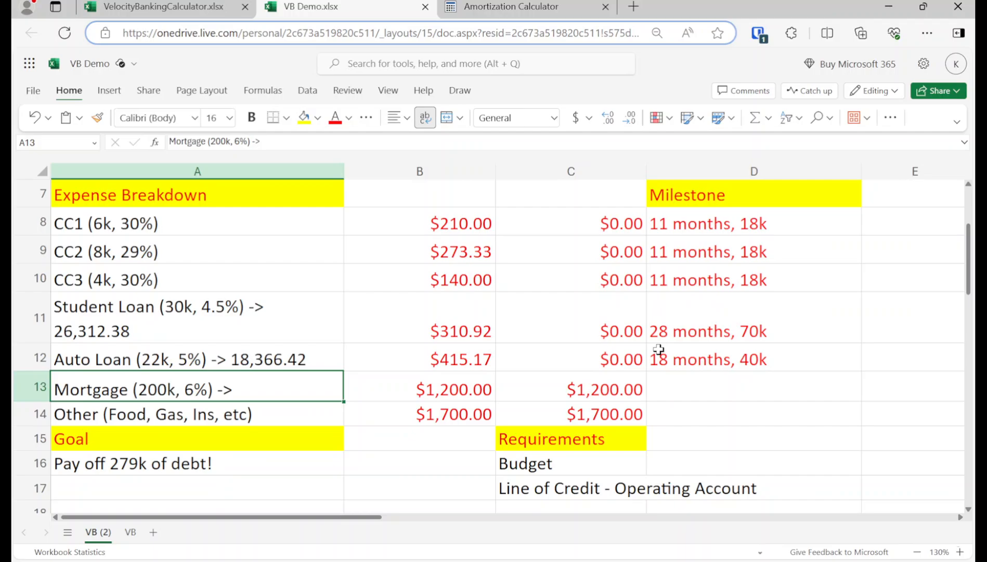
{"action": "left_click", "coordinate": [512, 6]}
{"action": "scroll", "coordinate": [336, 333], "scroll_direction": "down", "scroll_amount": 5}
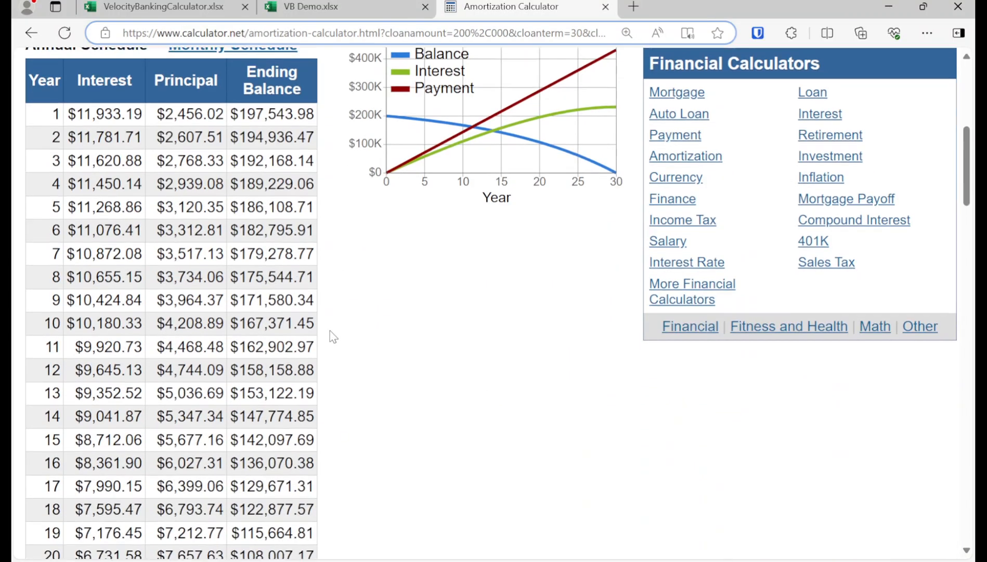
{"action": "scroll", "coordinate": [333, 337], "scroll_direction": "down", "scroll_amount": 7}
{"action": "scroll", "coordinate": [271, 208], "scroll_direction": "up", "scroll_amount": 8}
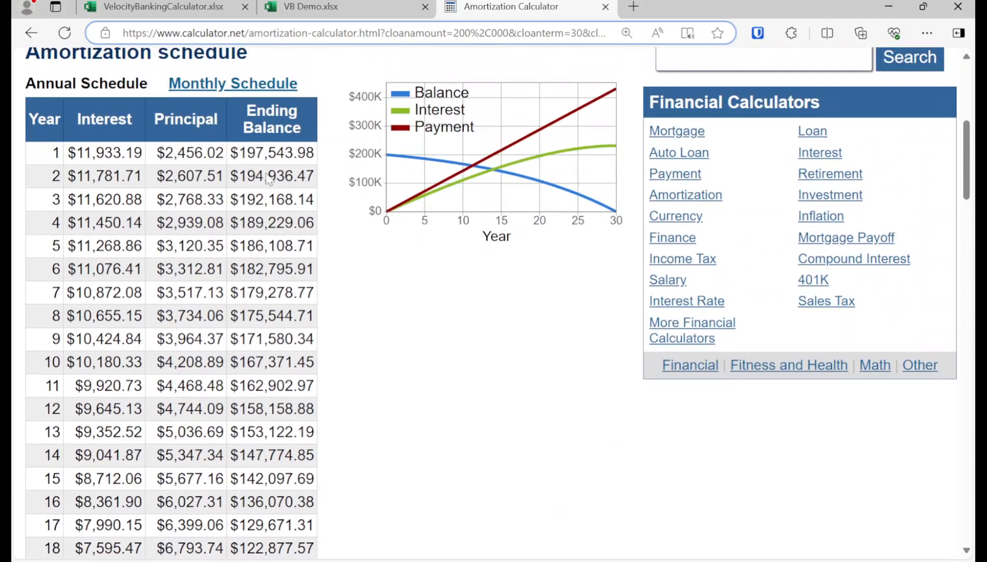
{"action": "left_click", "coordinate": [248, 86]}
{"action": "scroll", "coordinate": [249, 260], "scroll_direction": "down", "scroll_amount": 7}
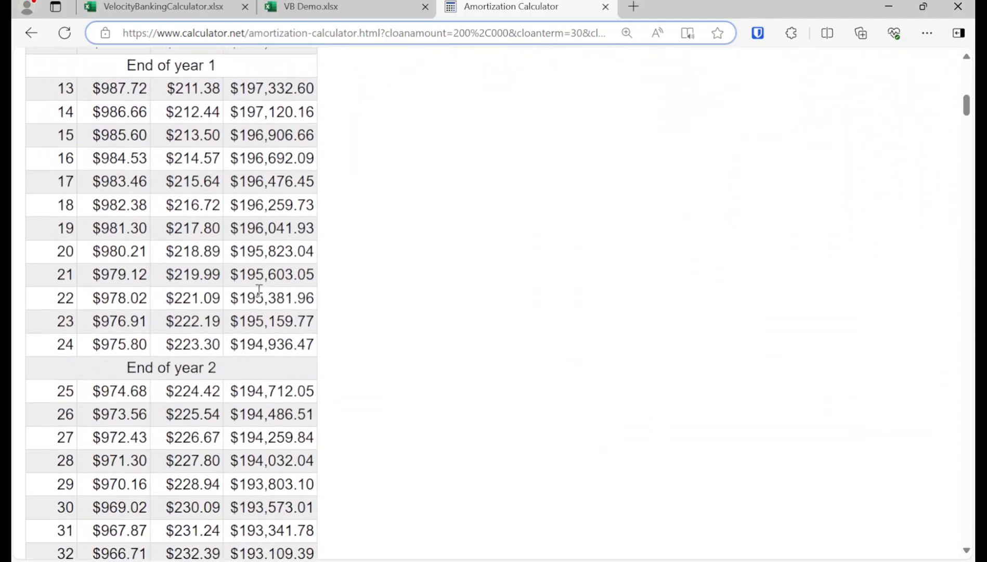
{"action": "scroll", "coordinate": [255, 369], "scroll_direction": "down", "scroll_amount": 1}
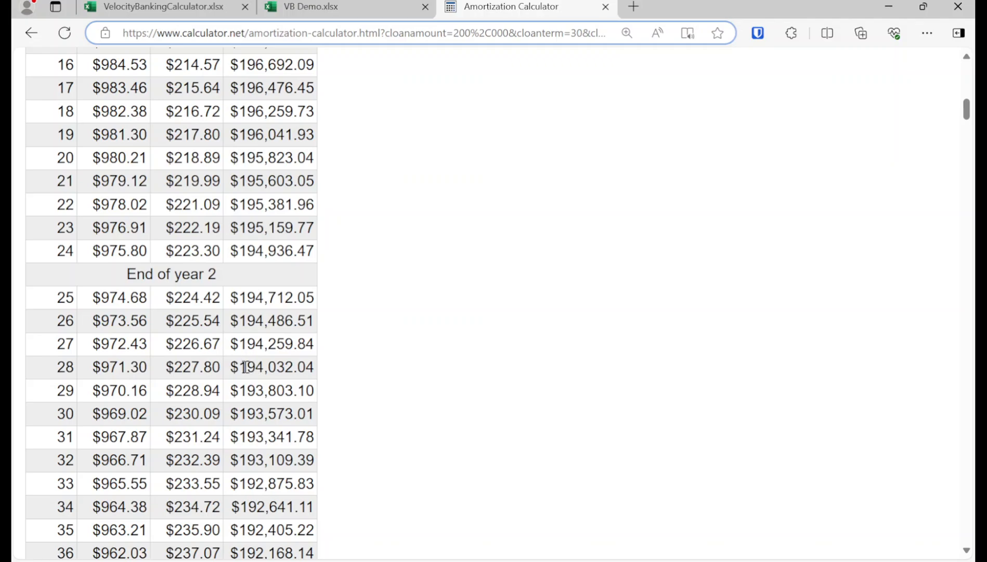
{"action": "left_click_drag", "start_coordinate": [246, 367], "coordinate": [315, 367]}
{"action": "key", "text": "ctrl+c"}
Switch to VB Demo and add the copied balance 194,032.04 after the arrow in the Mortgage entry in A13
{"action": "left_click", "coordinate": [361, 12]}
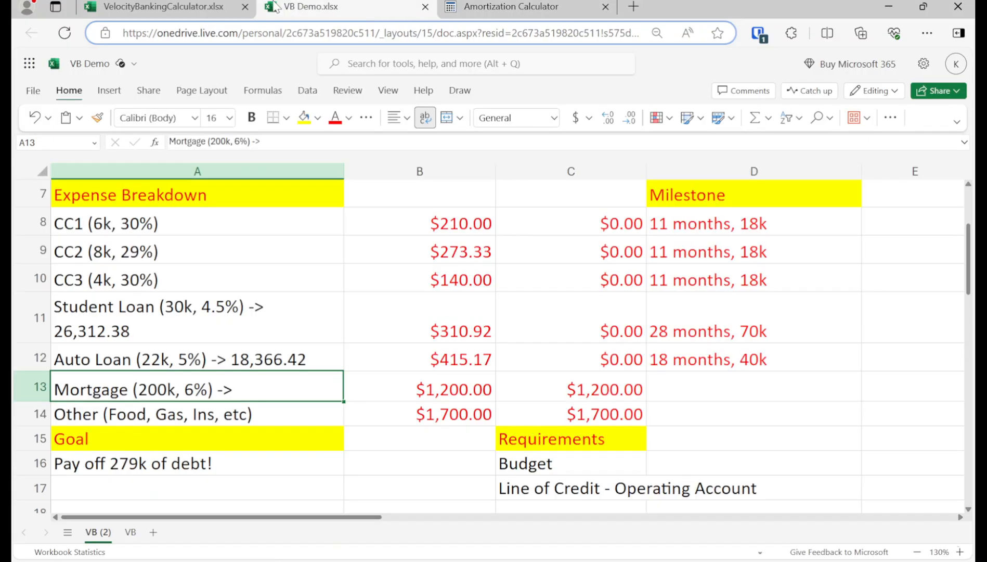
{"action": "double_click", "coordinate": [277, 381]}
{"action": "key", "text": "ctrl+v"}
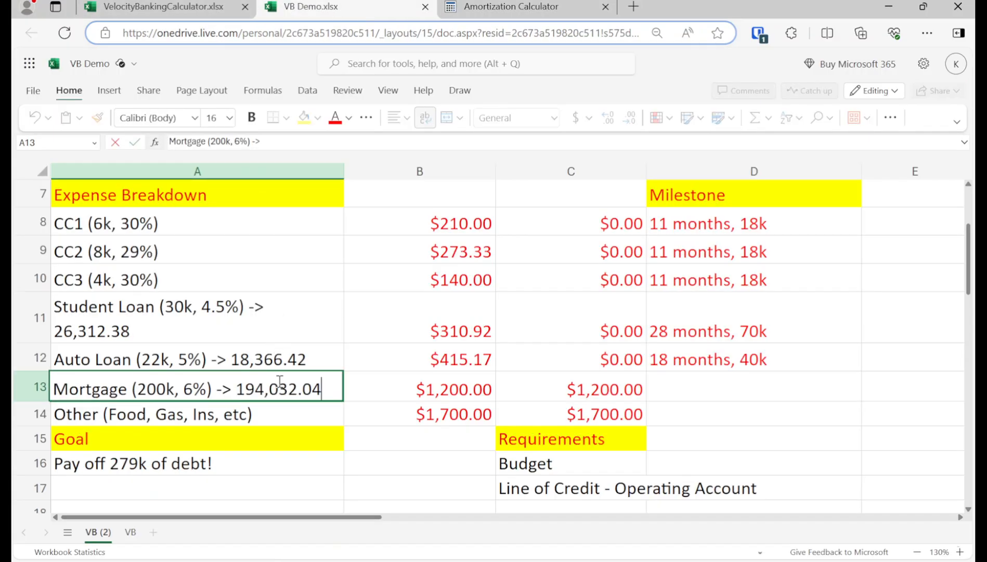
{"action": "key", "text": "Return"}
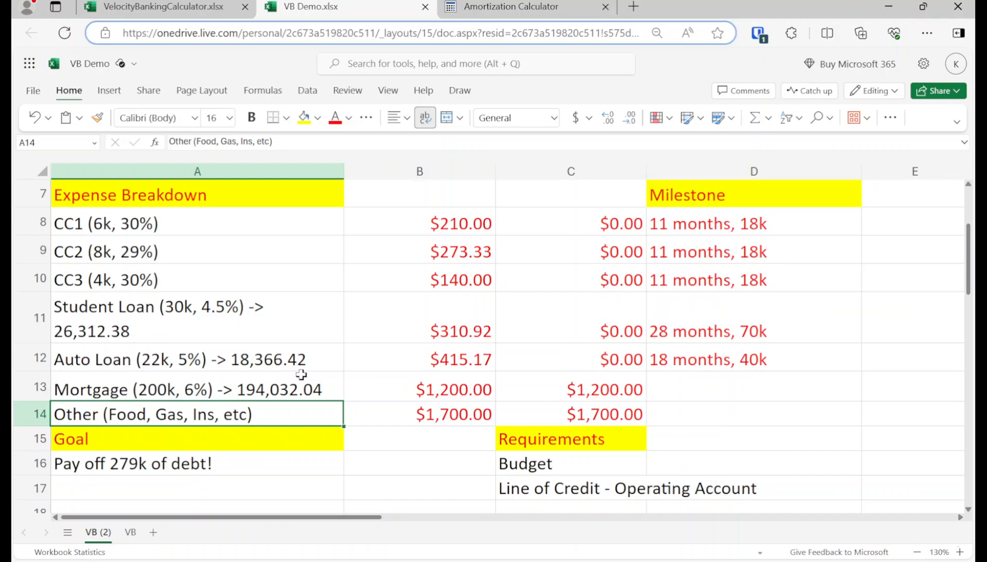
{"action": "left_click", "coordinate": [250, 383]}
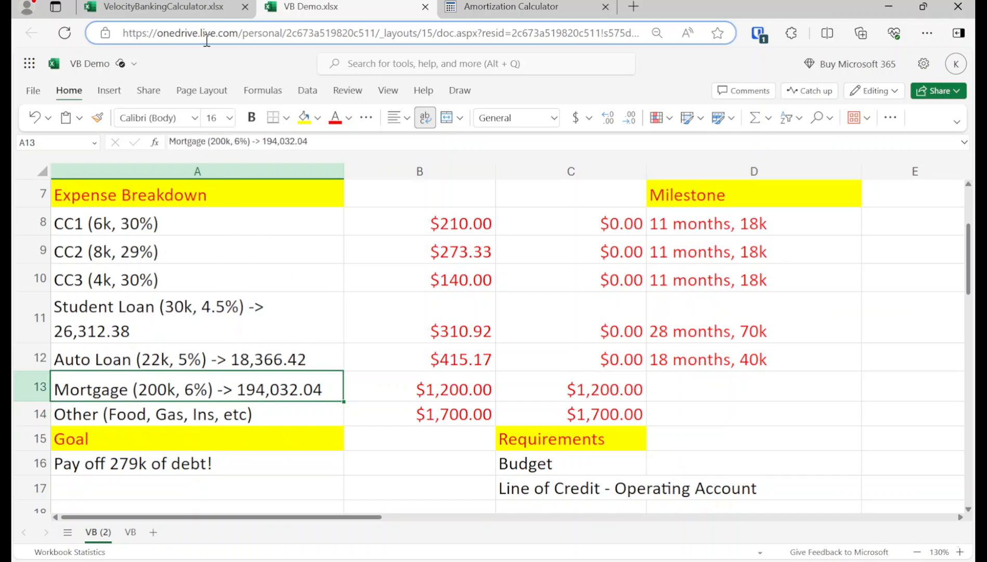
Switch to VelocityBankingCalculator and set the loan's Original Balance in D5 to 200,000
{"action": "left_click", "coordinate": [188, 11]}
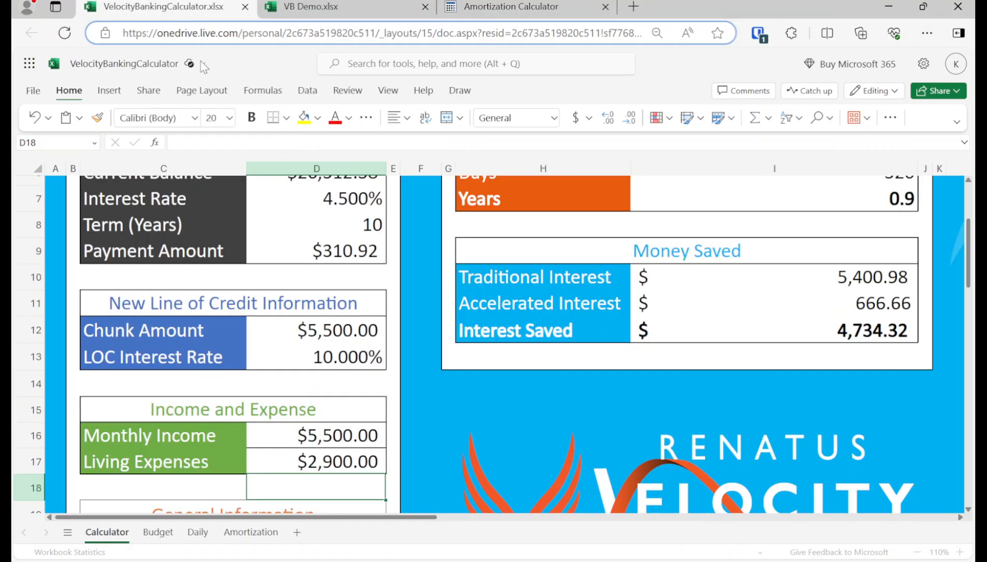
{"action": "scroll", "coordinate": [298, 326], "scroll_direction": "up", "scroll_amount": 5}
{"action": "left_click", "coordinate": [327, 304]}
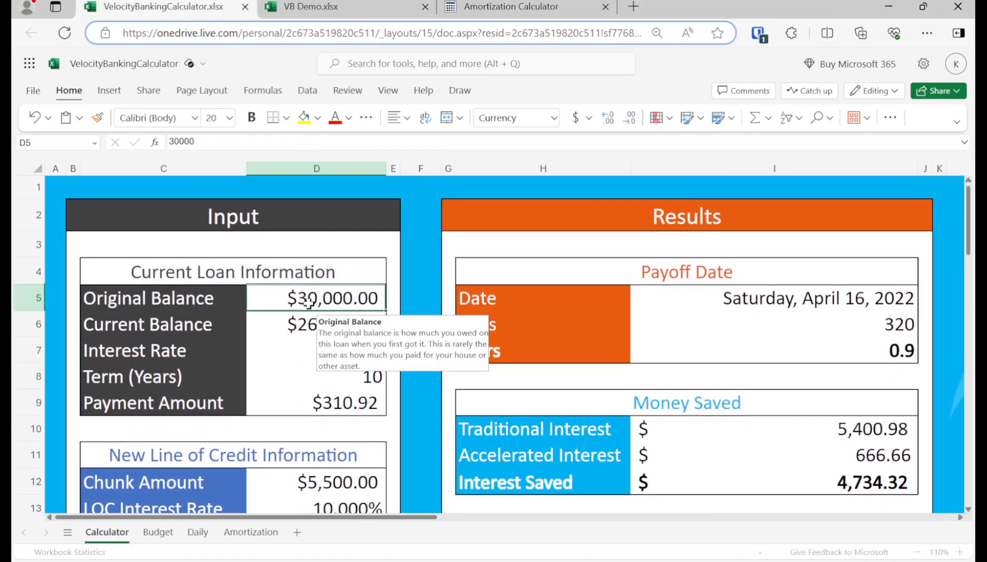
{"action": "left_click", "coordinate": [291, 321]}
{"action": "left_click", "coordinate": [290, 305]}
{"action": "type", "text": "200,000"}
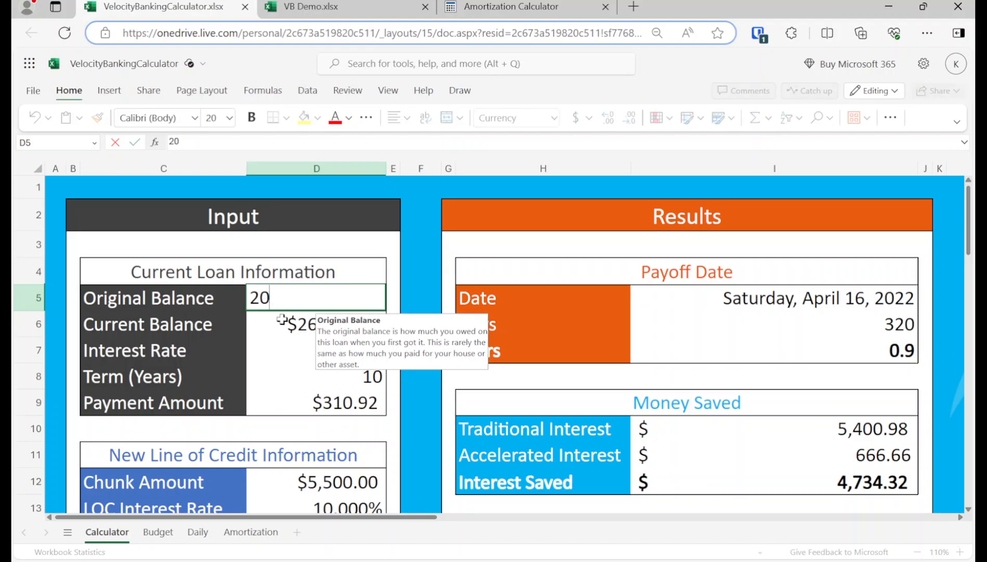
{"action": "key", "text": "Return"}
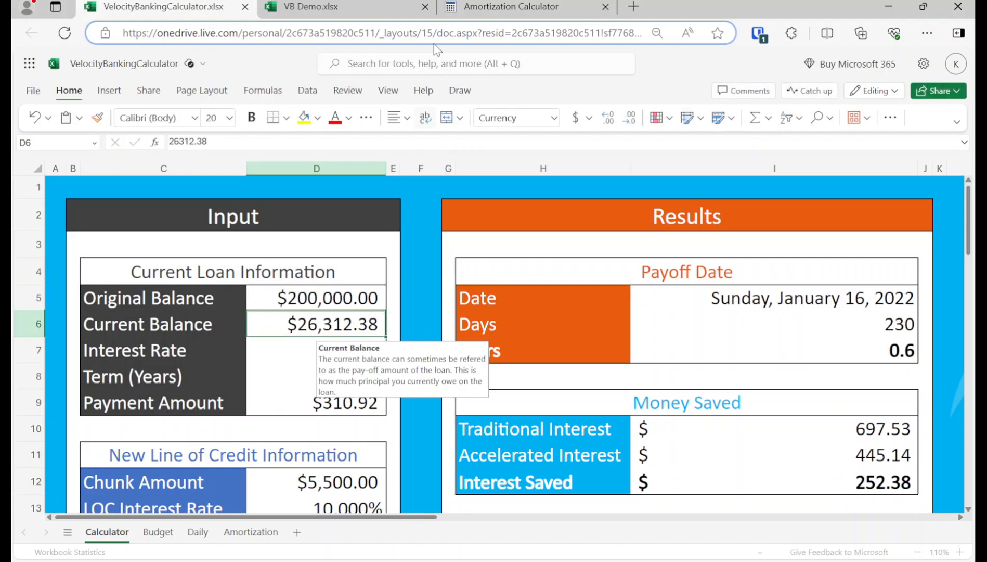
Fill in the remaining loan information: Current Balance 194,032.04, Interest Rate 6%, Term 30 years and Payment Amount 1200
{"action": "left_click_drag", "start_coordinate": [247, 142], "coordinate": [48, 141]}
{"action": "key", "text": "ctrl+v"}
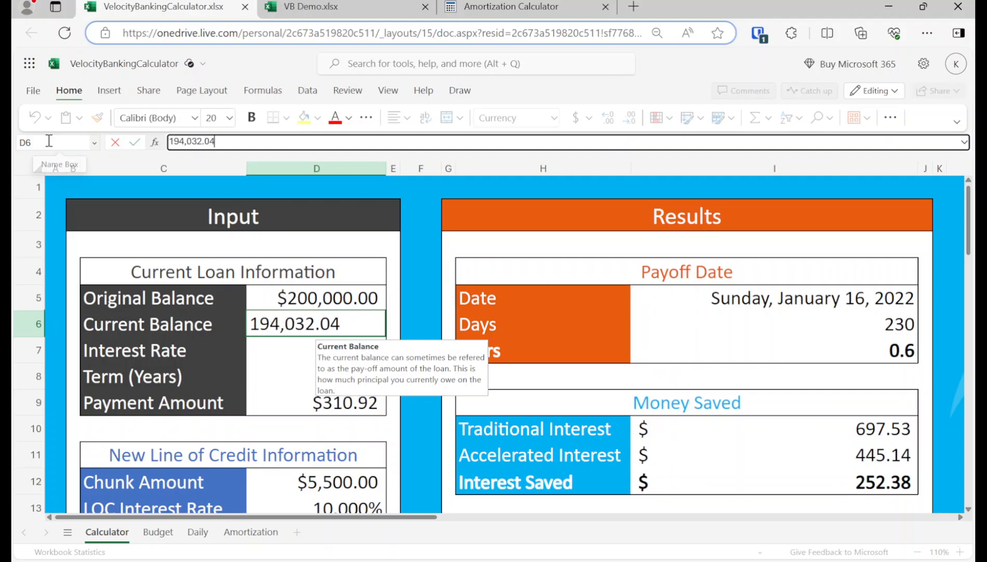
{"action": "key", "text": "Return"}
{"action": "type", "text": "6"}
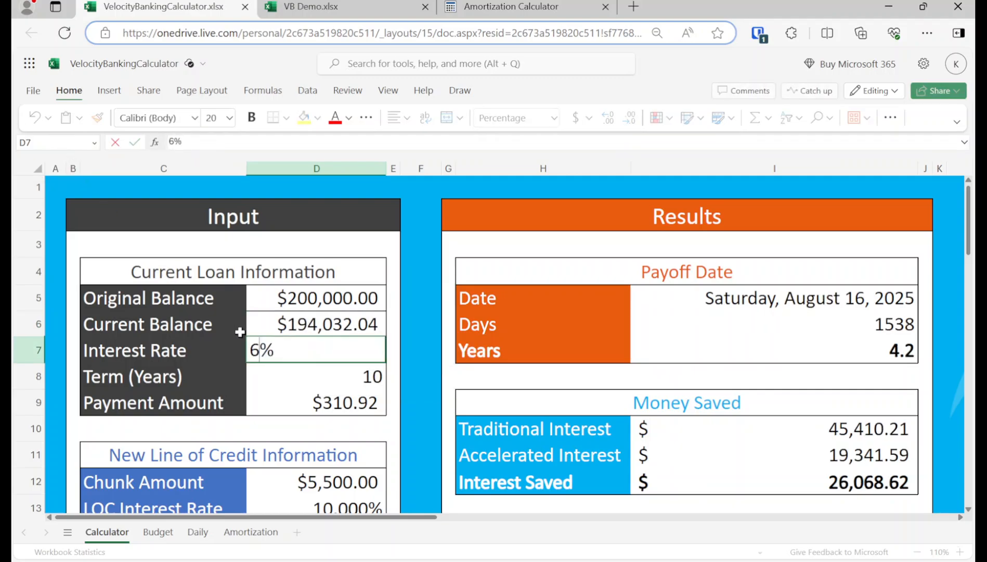
{"action": "key", "text": "Return"}
{"action": "type", "text": "30"}
{"action": "key", "text": "Return"}
{"action": "type", "text": "1200"}
{"action": "key", "text": "Return"}
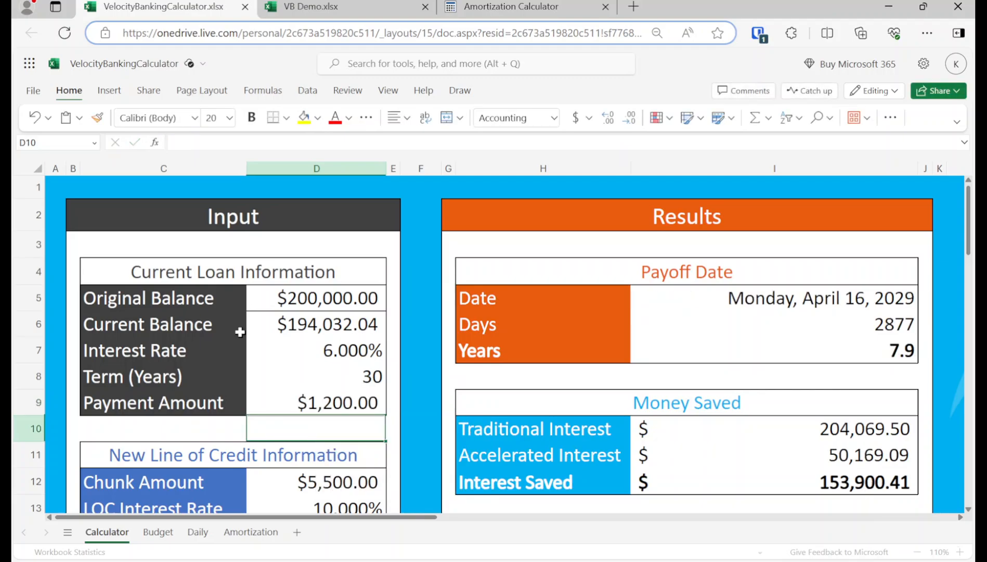
Check the Other expenses in VB Demo and set Living Expenses in the calculator's D17 to 1700
{"action": "scroll", "coordinate": [242, 333], "scroll_direction": "down", "scroll_amount": 4}
{"action": "left_click", "coordinate": [329, 411]}
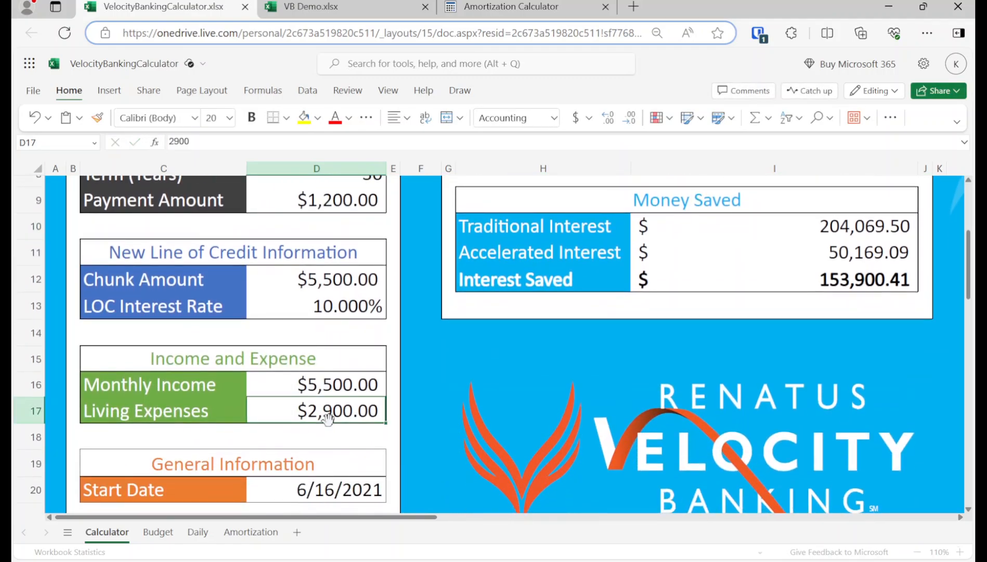
{"action": "left_click", "coordinate": [311, 6]}
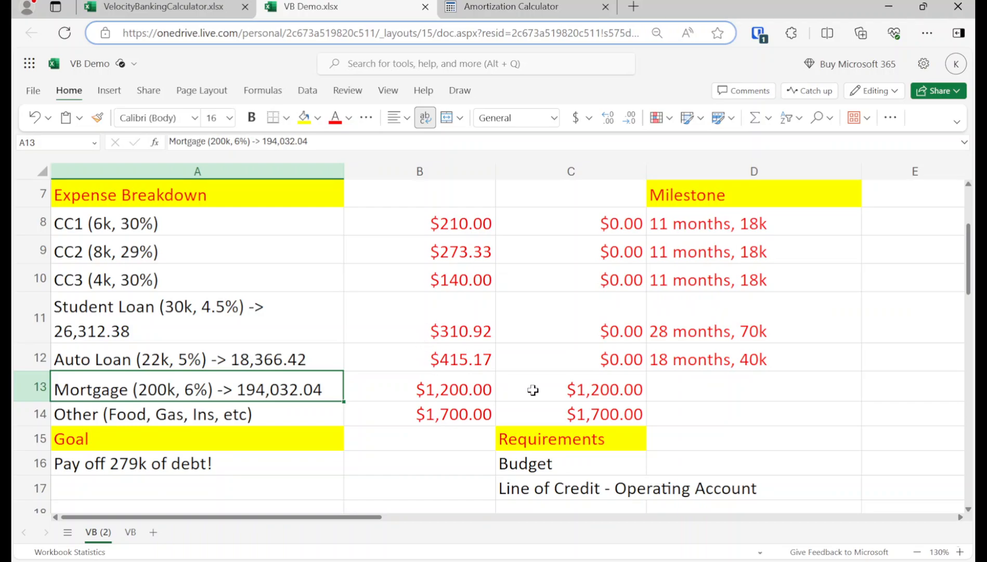
{"action": "left_click", "coordinate": [569, 415]}
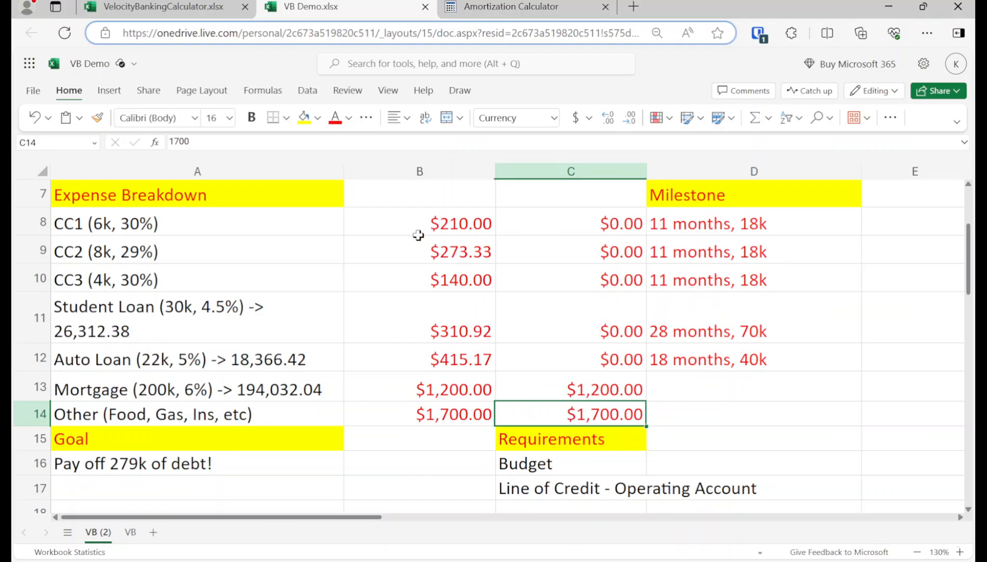
{"action": "left_click", "coordinate": [206, 7]}
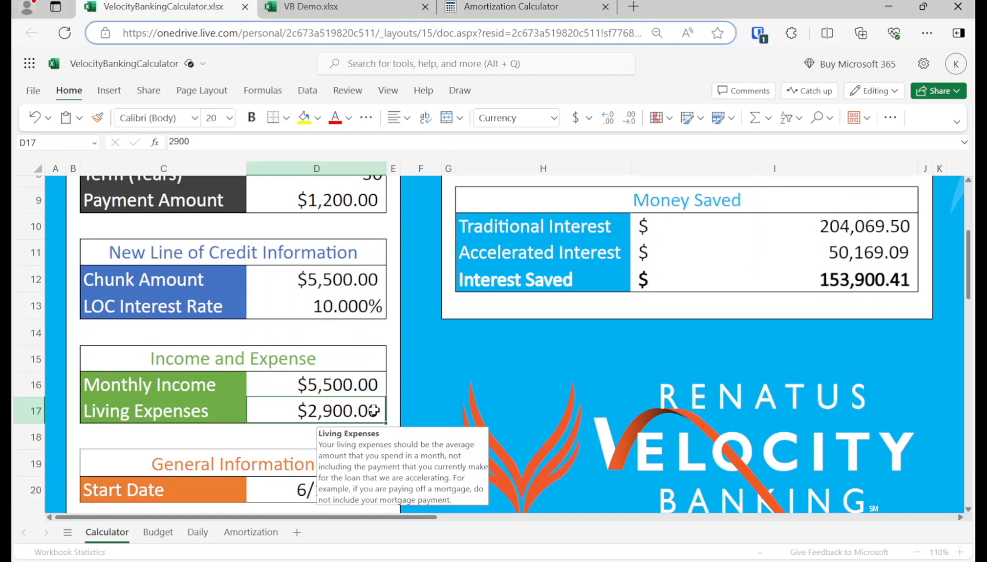
{"action": "type", "text": "1700"}
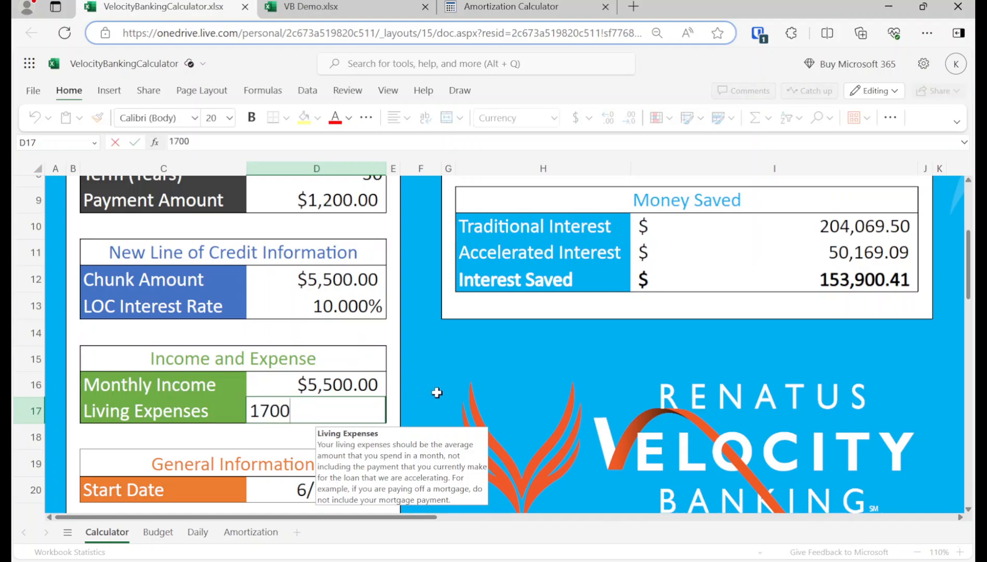
{"action": "key", "text": "Return"}
{"action": "scroll", "coordinate": [439, 392], "scroll_direction": "up", "scroll_amount": 3}
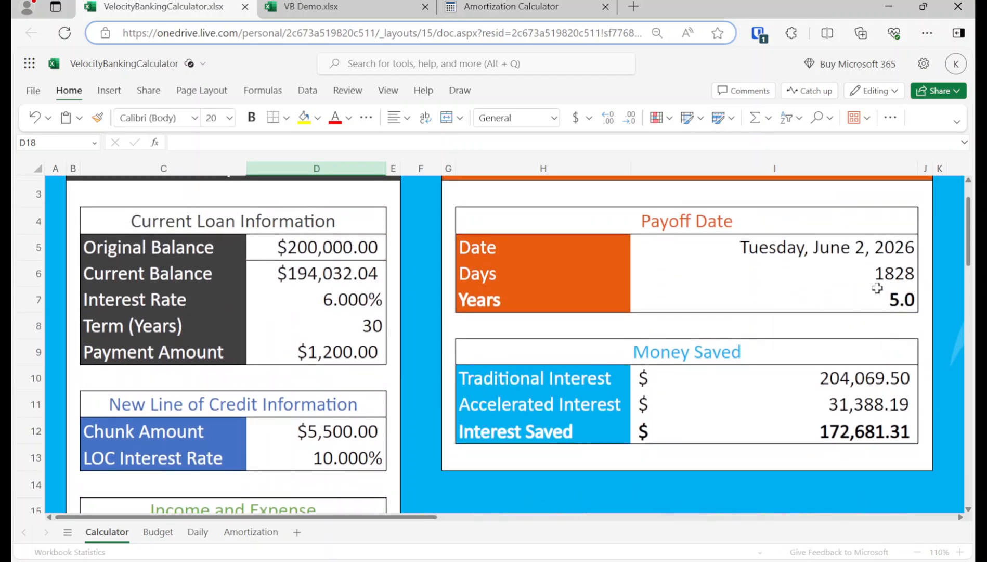
Compare the VB Demo expense breakdown with the calculator's Mortgage payoff results, and return to VB Demo
{"action": "left_click", "coordinate": [332, 16]}
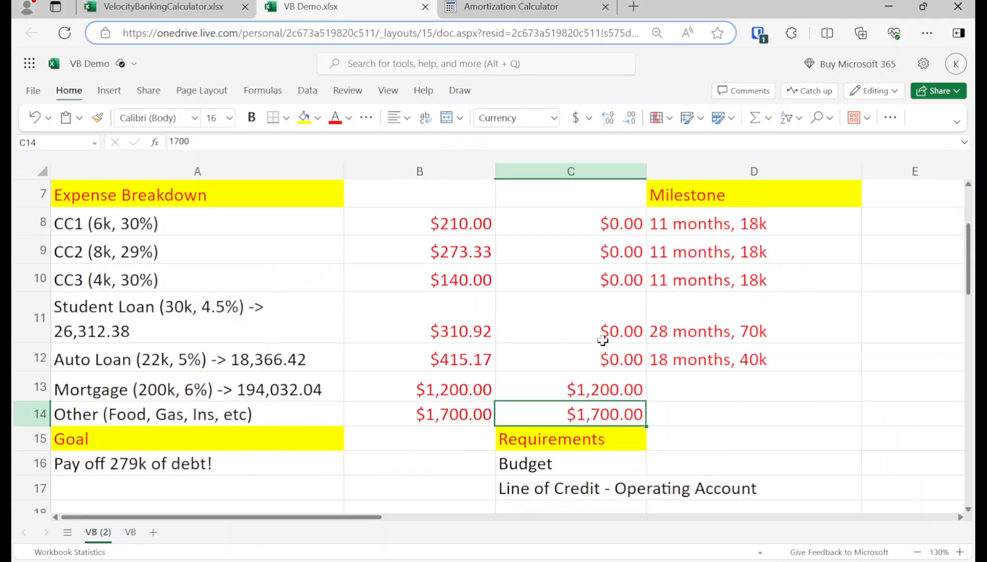
{"action": "left_click", "coordinate": [213, 6]}
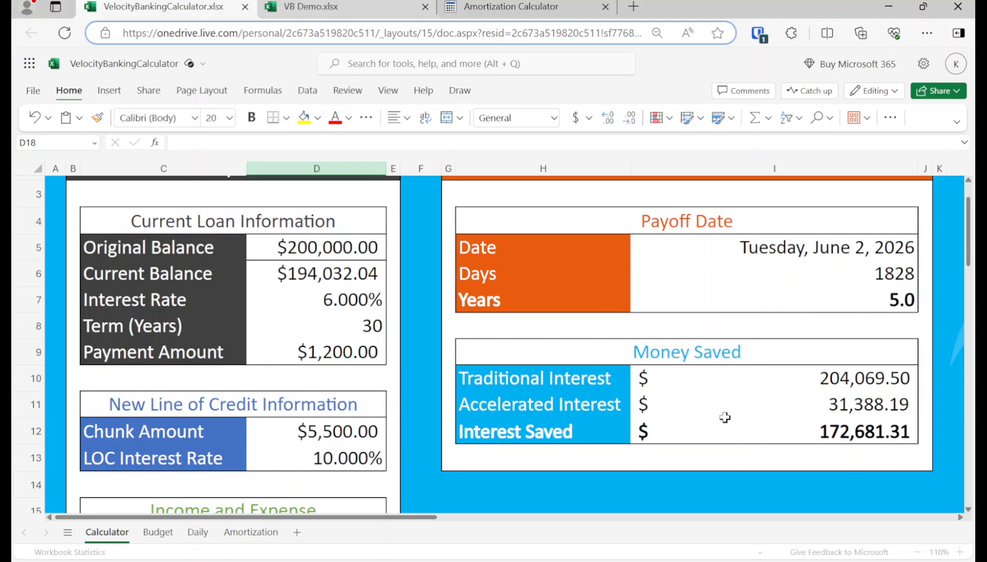
{"action": "left_click", "coordinate": [311, 6]}
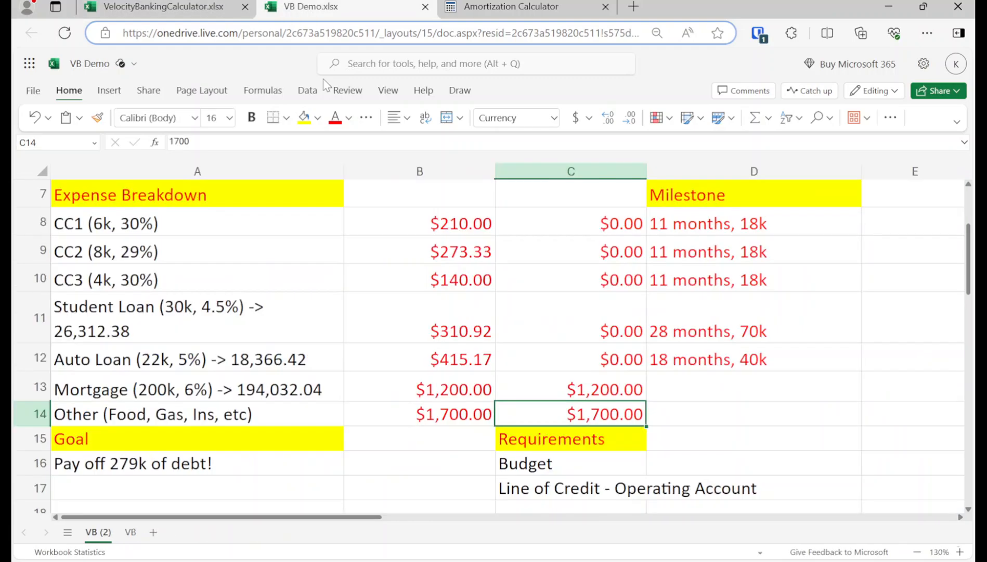
Calculate =28/12+5 in the Mortgage's Milestone cell D13 to get the total payoff time in years
{"action": "left_click", "coordinate": [649, 388]}
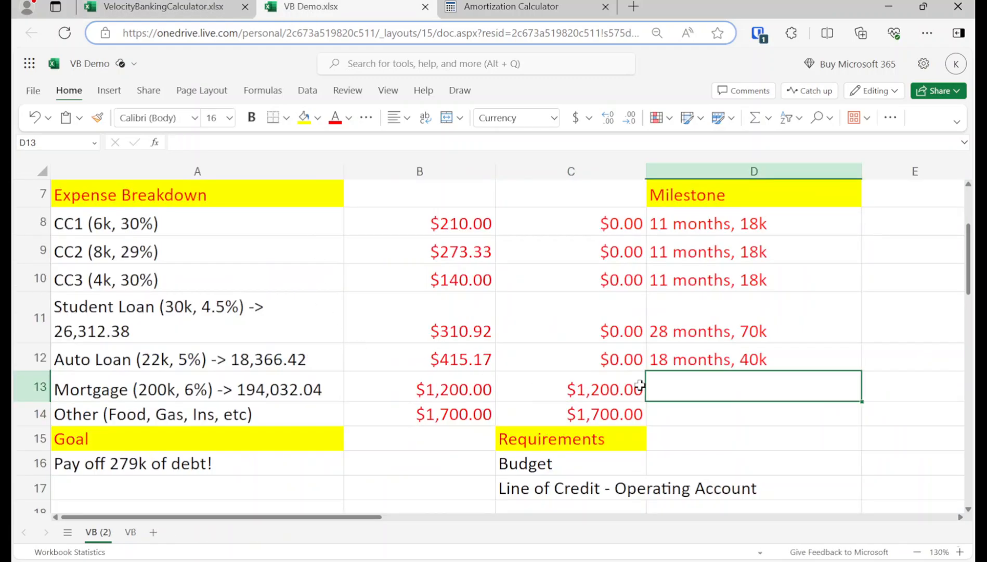
{"action": "type", "text": "=28"}
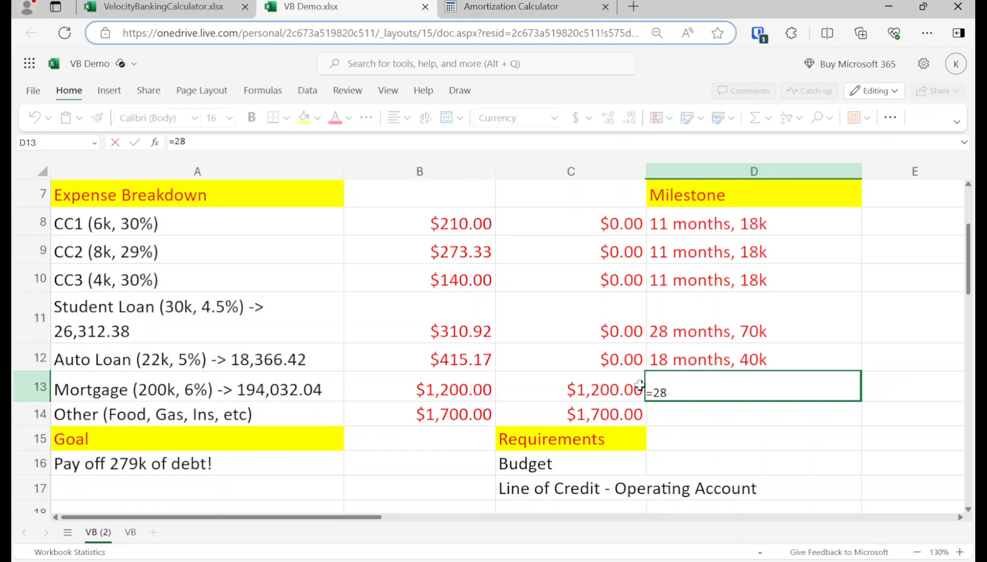
{"action": "type", "text": "/12+5"}
{"action": "key", "text": "Return"}
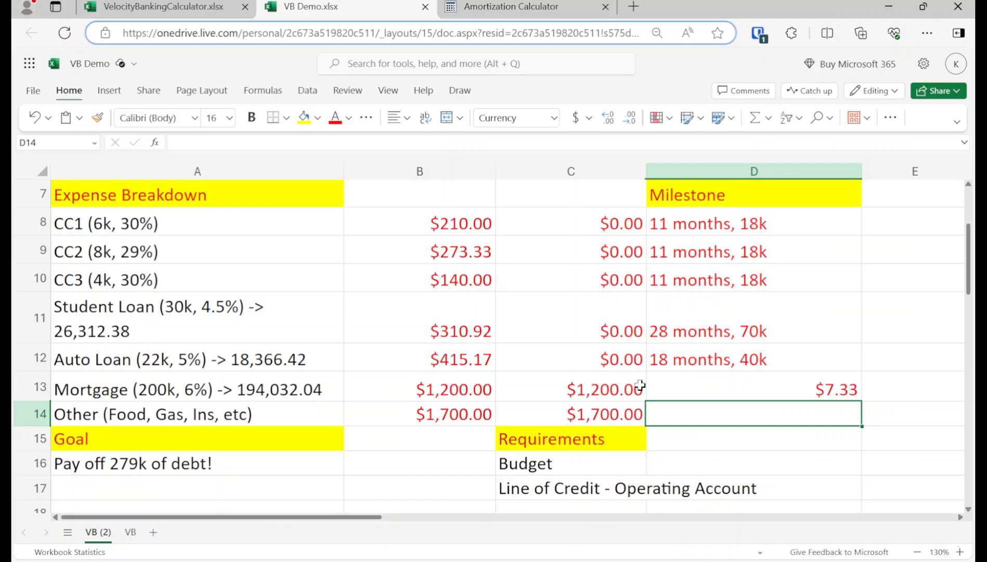
Replace the Mortgage's Milestone entry in D13 with "7.3 years, 279k of debt!!!"
{"action": "key", "text": "Up"}
{"action": "type", "text": "7.3"}
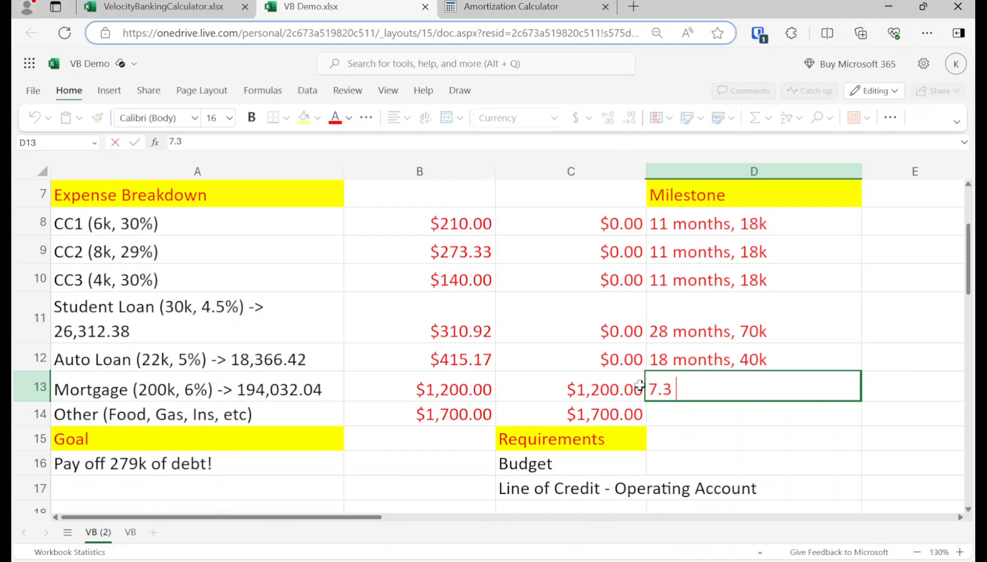
{"action": "type", "text": " years, 2"}
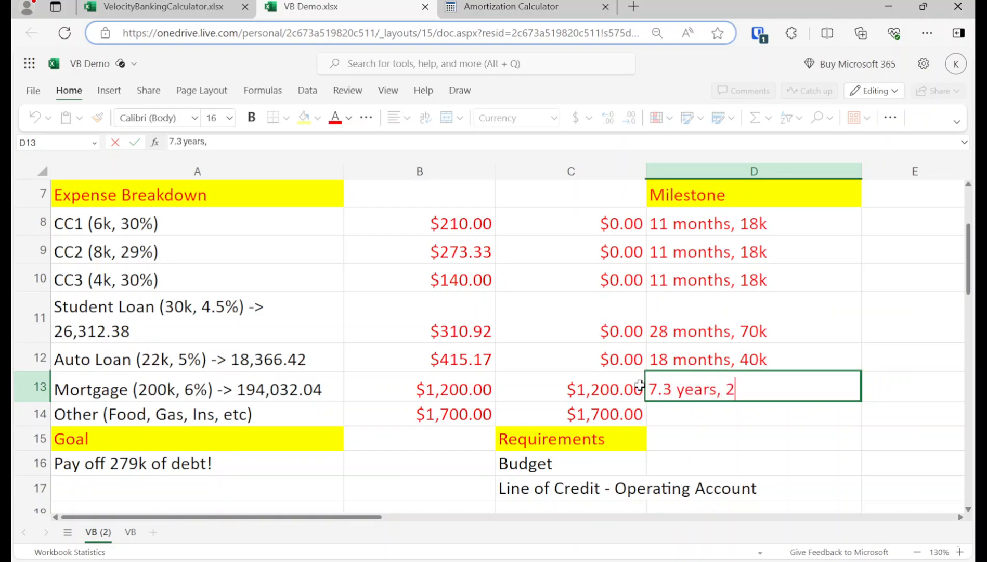
{"action": "type", "text": "79k o"}
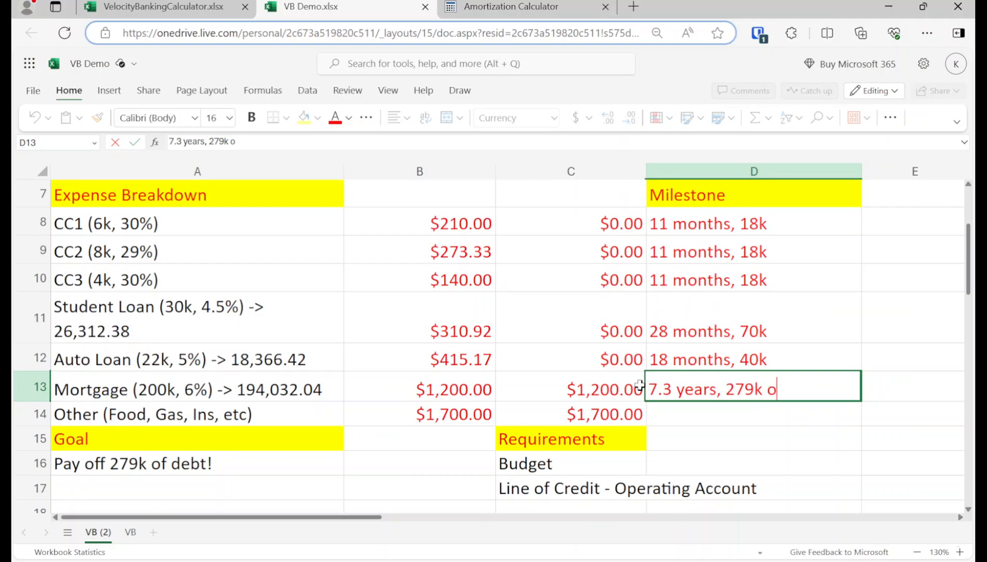
{"action": "type", "text": "f debt!!!"}
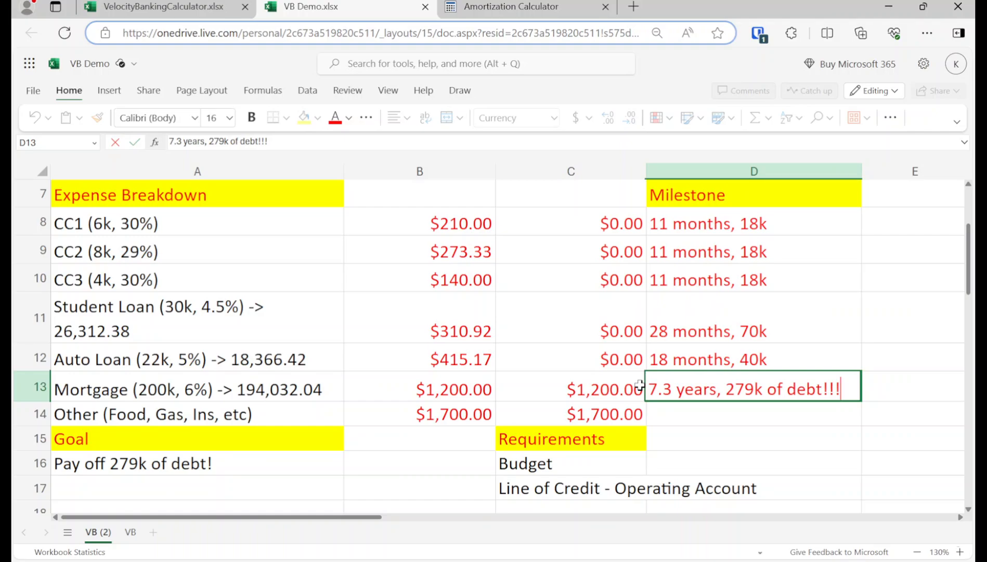
{"action": "key", "text": "Return"}
Add up the original debt amounts below the Goal text in A17 with =6+8+4+30+22+200
{"action": "key", "text": "Left"}
{"action": "key", "text": "Left"}
{"action": "key", "text": "Left"}
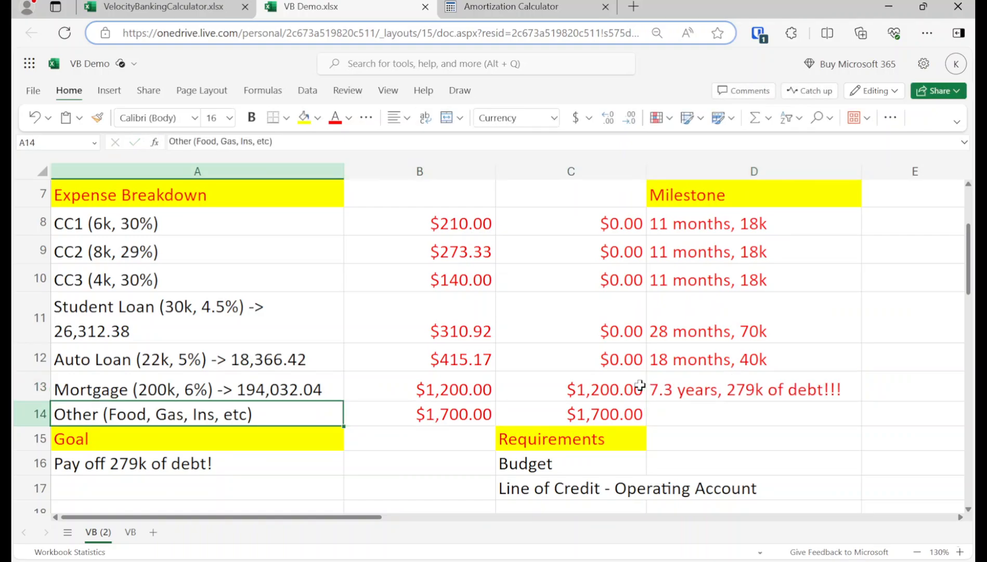
{"action": "key", "text": "Down"}
{"action": "key", "text": "Down"}
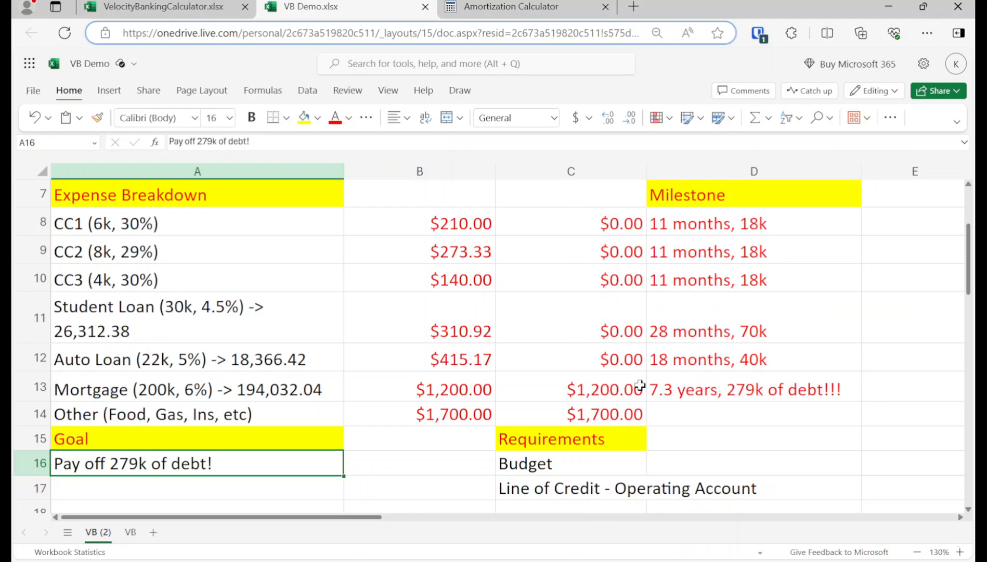
{"action": "key", "text": "Down"}
{"action": "type", "text": "=6="}
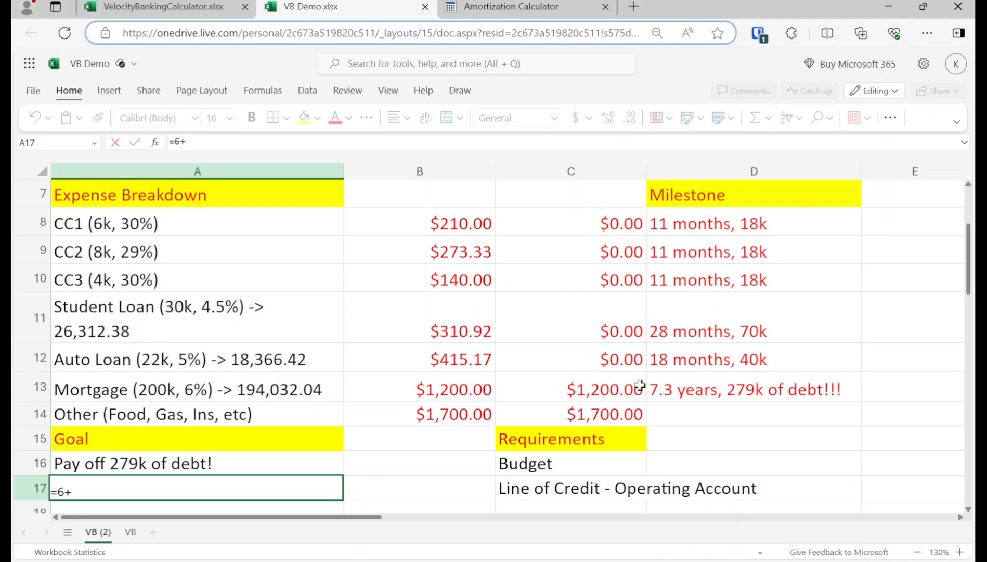
{"action": "type", "text": "7"}
{"action": "type", "text": "8+4+"}
{"action": "type", "text": "30"}
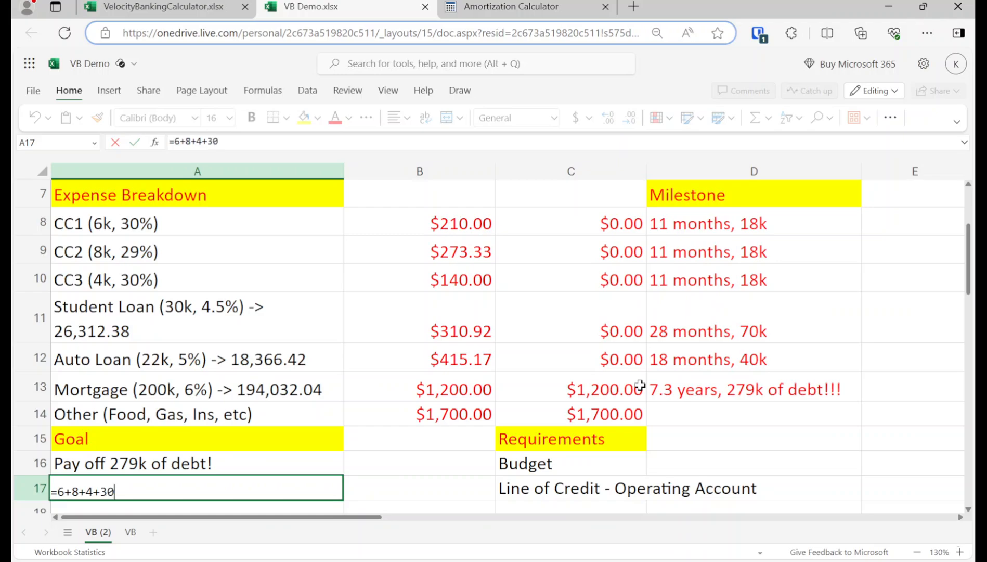
{"action": "type", "text": "+22+200"}
{"action": "key", "text": "Return"}
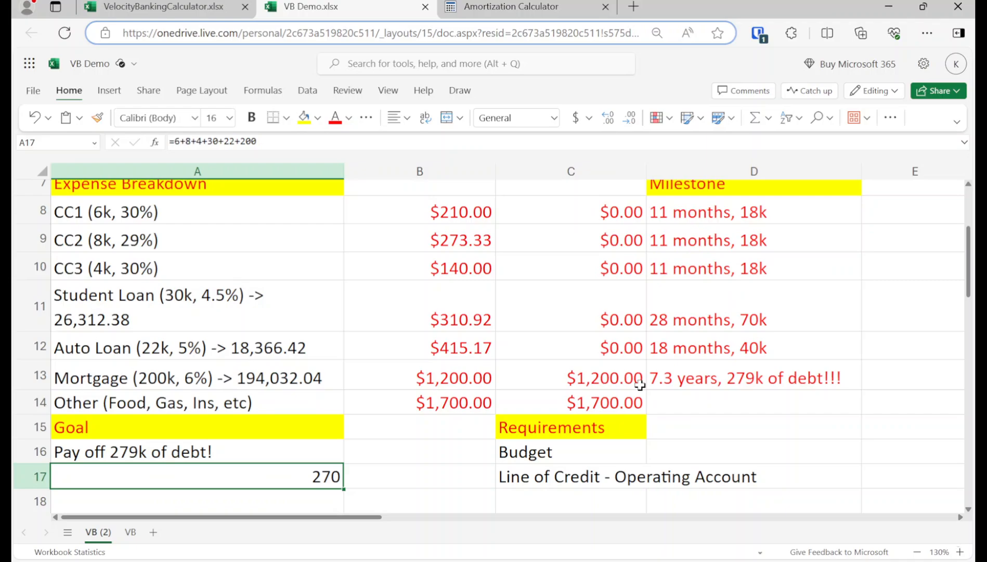
Correct the Goal text in A16 to "Pay off 270k of debt!"
{"action": "key", "text": "Up"}
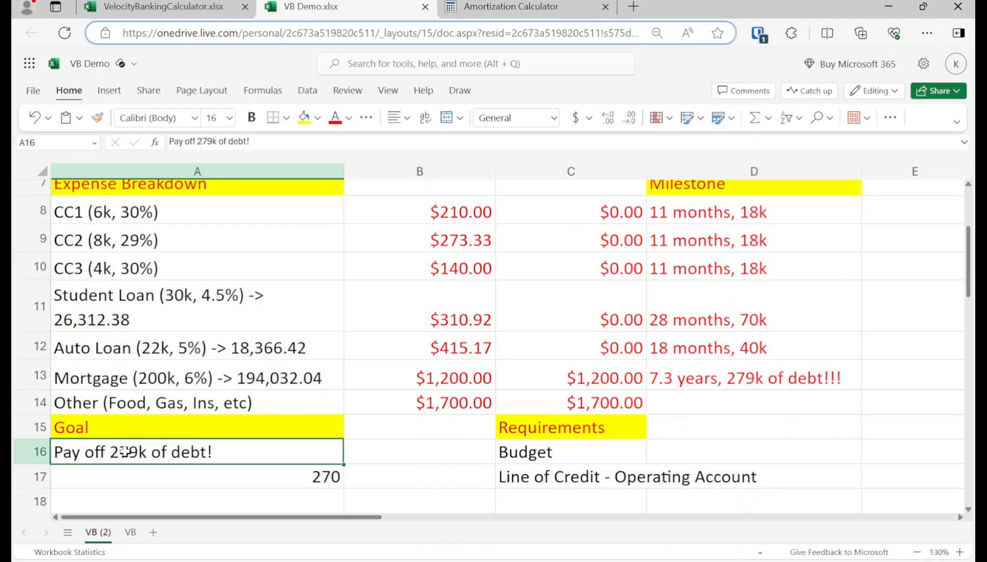
{"action": "double_click", "coordinate": [136, 451]}
{"action": "key", "text": "BackSpace"}
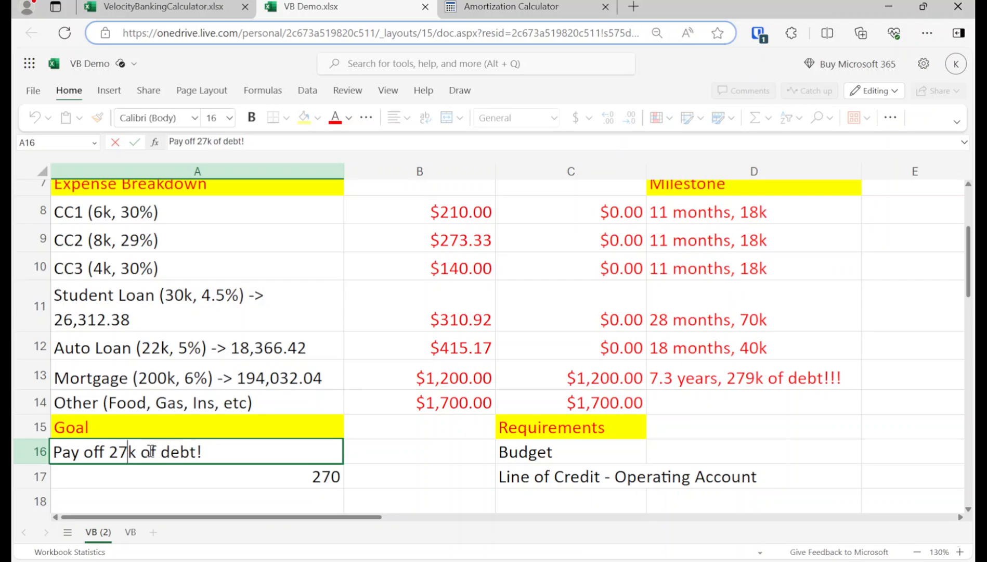
{"action": "type", "text": "0"}
{"action": "key", "text": "Return"}
Correct the Mortgage's Milestone in D13 to "7.3 years, 270k of debt!!!"
{"action": "key", "text": "Up"}
{"action": "key", "text": "Right"}
{"action": "key", "text": "Right"}
{"action": "key", "text": "Right"}
{"action": "key", "text": "Up"}
{"action": "key", "text": "Up"}
{"action": "key", "text": "Up"}
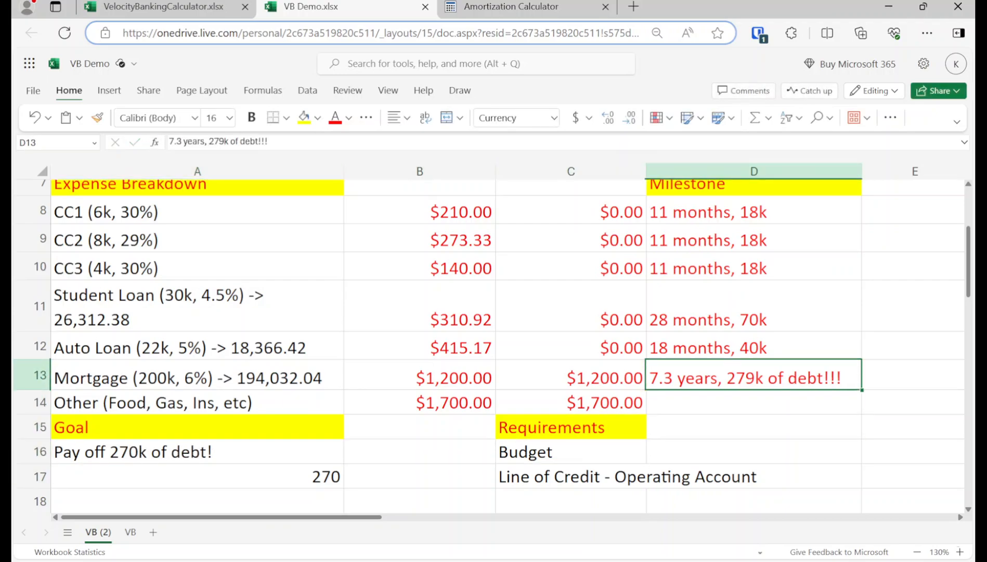
{"action": "left_click", "coordinate": [225, 142]}
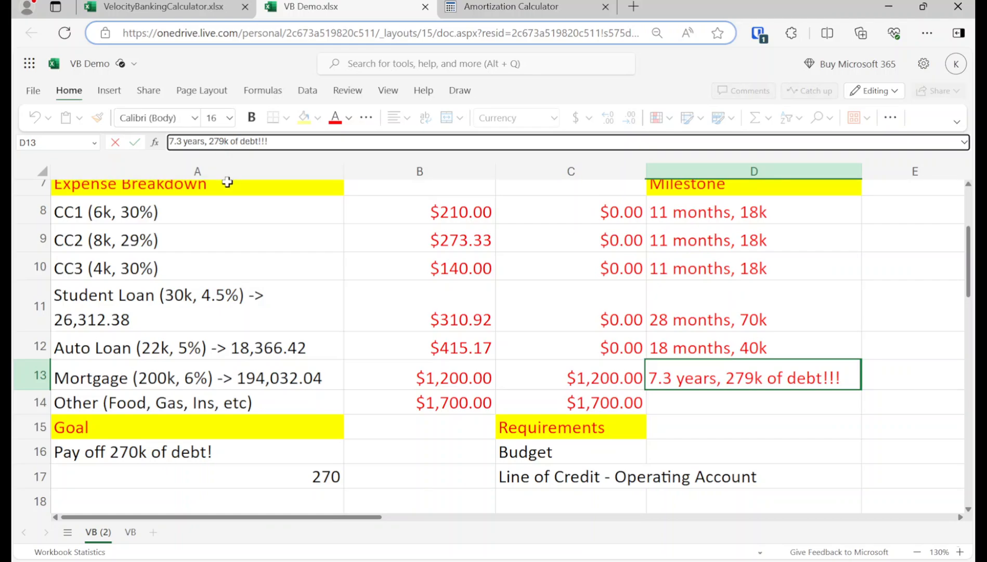
{"action": "key", "text": "BackSpace"}
{"action": "type", "text": "0"}
{"action": "key", "text": "Return"}
Review the Milestone entries for all the debts in column D, ending on the Mortgage's milestone
{"action": "key", "text": "Up"}
{"action": "key", "text": "Up"}
{"action": "key", "text": "Up"}
{"action": "key", "text": "Up"}
{"action": "key", "text": "Up"}
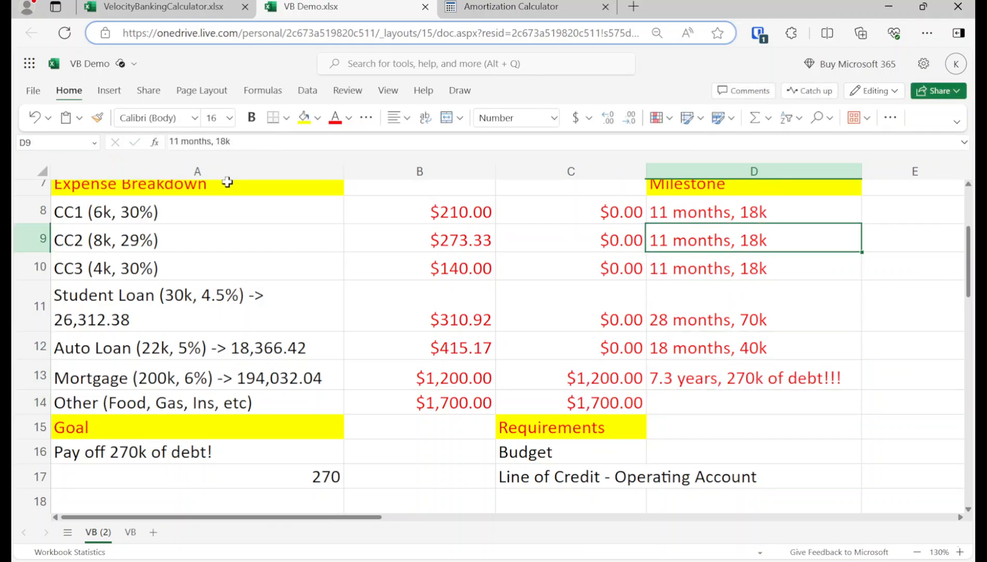
{"action": "key", "text": "Up"}
{"action": "key", "text": "Up"}
{"action": "key", "text": "Up"}
{"action": "key", "text": "Down"}
{"action": "key", "text": "Down"}
{"action": "key", "text": "Down"}
{"action": "key", "text": "Down"}
{"action": "key", "text": "Down"}
{"action": "key", "text": "Down"}
{"action": "key", "text": "Down"}
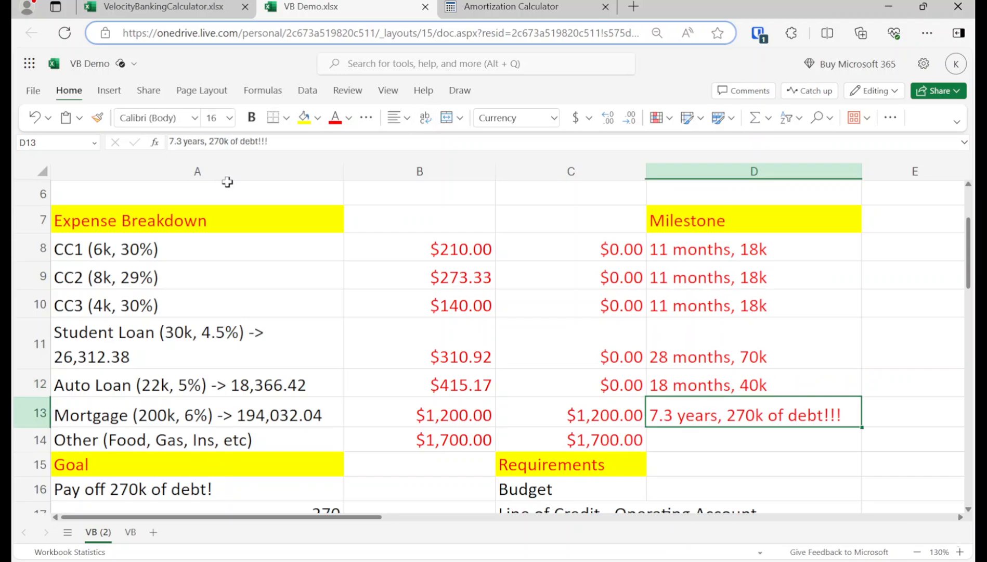
Highlight the Mortgage's Milestone cell D13 with a yellow fill and make its text green
{"action": "left_click", "coordinate": [303, 110]}
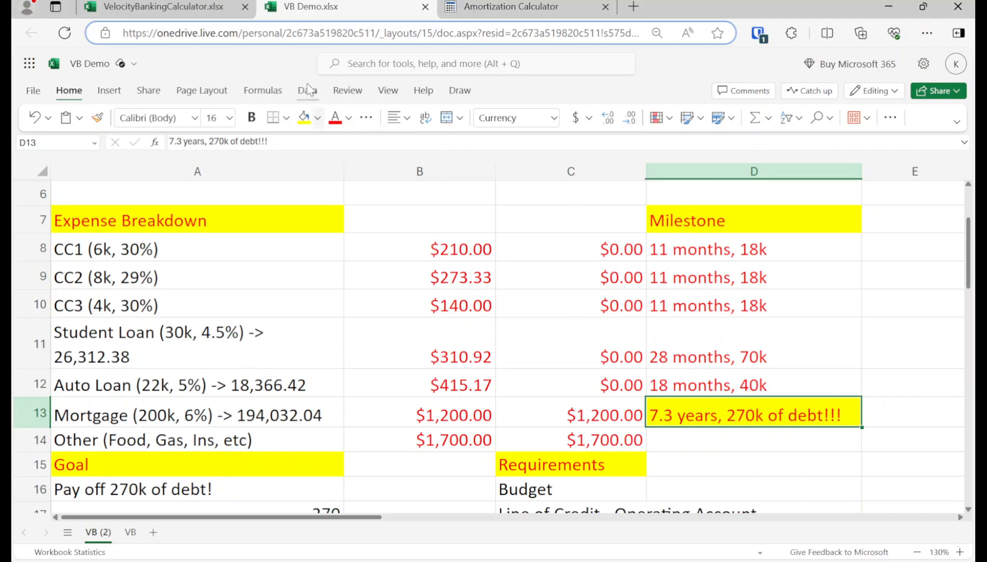
{"action": "left_click", "coordinate": [349, 119]}
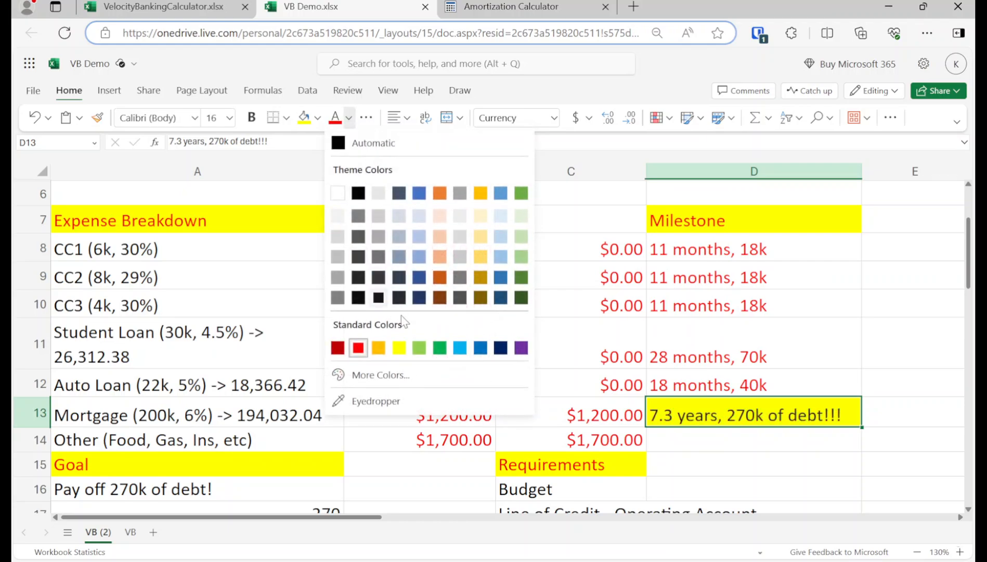
{"action": "left_click", "coordinate": [440, 347]}
{"action": "left_click", "coordinate": [555, 359]}
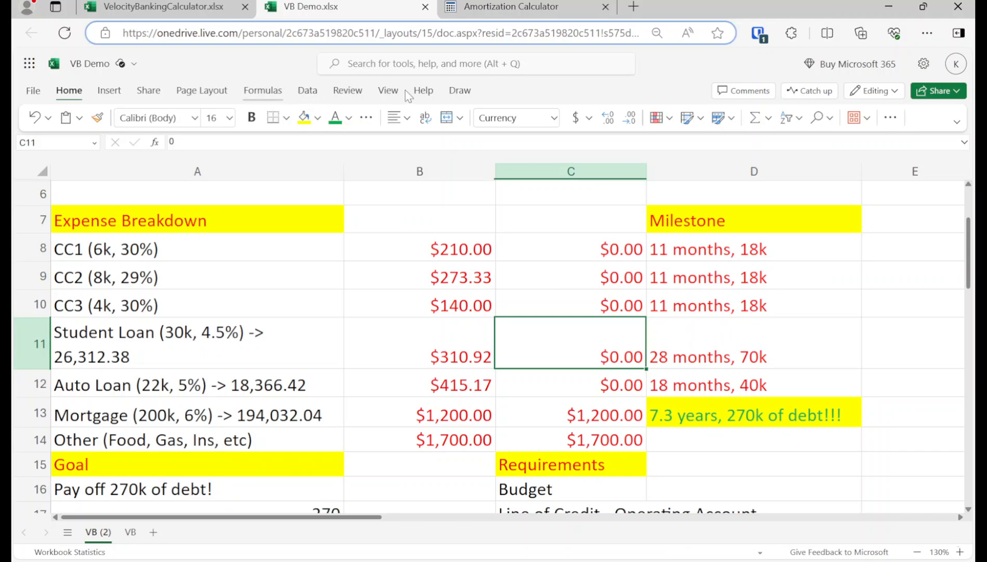
Handwrite "Happy Debt Payoff!" with the red pen across the middle of the expense breakdown
{"action": "left_click", "coordinate": [459, 91]}
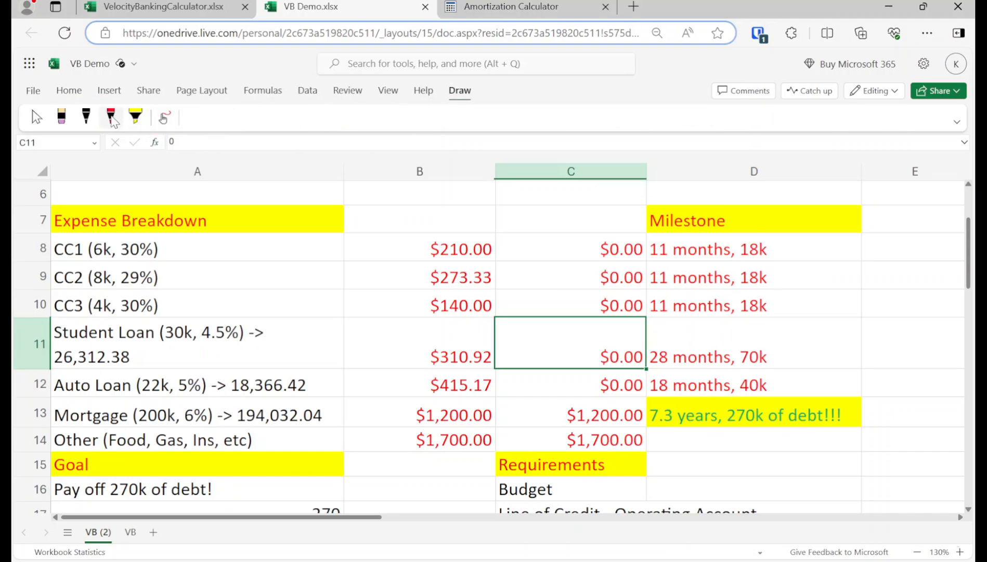
{"action": "left_click", "coordinate": [110, 117]}
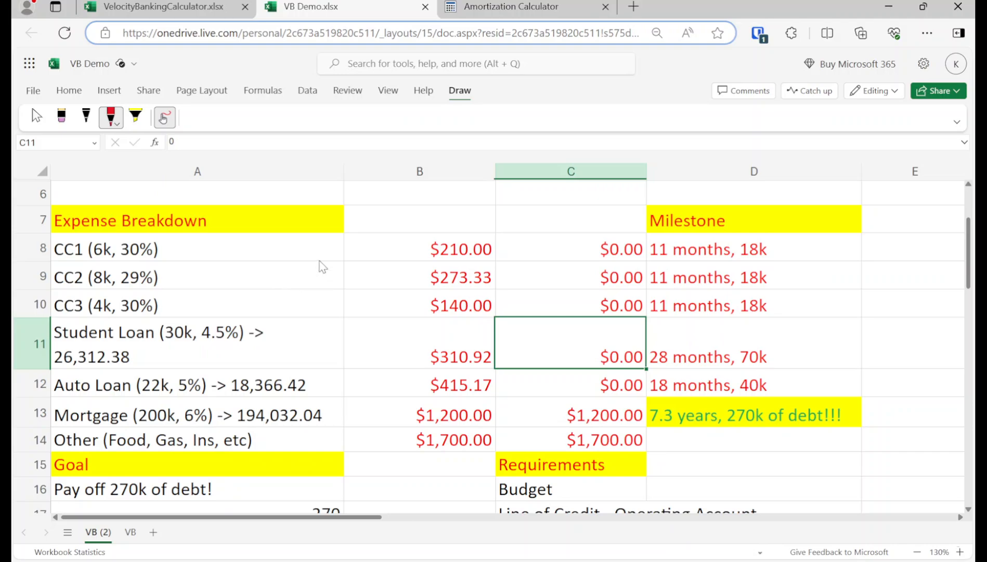
{"action": "mouse_move", "coordinate": [320, 302]}
{"action": "left_mouse_down"}
{"action": "mouse_move", "coordinate": [333, 341]}
{"action": "mouse_move", "coordinate": [324, 364]}
{"action": "mouse_move", "coordinate": [341, 350]}
{"action": "mouse_move", "coordinate": [341, 285]}
{"action": "mouse_move", "coordinate": [318, 312]}
{"action": "left_mouse_up"}
{"action": "mouse_move", "coordinate": [263, 260]}
{"action": "left_mouse_down"}
{"action": "mouse_move", "coordinate": [264, 285]}
{"action": "mouse_move", "coordinate": [282, 276]}
{"action": "mouse_move", "coordinate": [281, 288]}
{"action": "mouse_move", "coordinate": [314, 273]}
{"action": "mouse_move", "coordinate": [314, 256]}
{"action": "mouse_move", "coordinate": [333, 260]}
{"action": "mouse_move", "coordinate": [338, 245]}
{"action": "mouse_move", "coordinate": [368, 252]}
{"action": "mouse_move", "coordinate": [366, 281]}
{"action": "left_mouse_up"}
{"action": "mouse_move", "coordinate": [363, 331]}
{"action": "left_mouse_down"}
{"action": "mouse_move", "coordinate": [416, 312]}
{"action": "mouse_move", "coordinate": [413, 330]}
{"action": "mouse_move", "coordinate": [470, 295]}
{"action": "left_mouse_up"}
{"action": "mouse_move", "coordinate": [344, 357]}
{"action": "left_mouse_down"}
{"action": "mouse_move", "coordinate": [347, 396]}
{"action": "mouse_move", "coordinate": [354, 370]}
{"action": "mouse_move", "coordinate": [378, 379]}
{"action": "mouse_move", "coordinate": [412, 365]}
{"action": "mouse_move", "coordinate": [380, 385]}
{"action": "left_mouse_up"}
{"action": "mouse_move", "coordinate": [440, 345]}
{"action": "left_mouse_down"}
{"action": "mouse_move", "coordinate": [435, 357]}
{"action": "mouse_move", "coordinate": [452, 344]}
{"action": "left_mouse_up"}
{"action": "mouse_move", "coordinate": [463, 321]}
{"action": "left_mouse_down"}
{"action": "mouse_move", "coordinate": [450, 359]}
{"action": "mouse_move", "coordinate": [468, 333]}
{"action": "mouse_move", "coordinate": [460, 355]}
{"action": "mouse_move", "coordinate": [484, 330]}
{"action": "left_mouse_up"}
{"action": "left_click_drag", "start_coordinate": [498, 286], "coordinate": [497, 327]}
{"action": "left_click", "coordinate": [492, 339]}
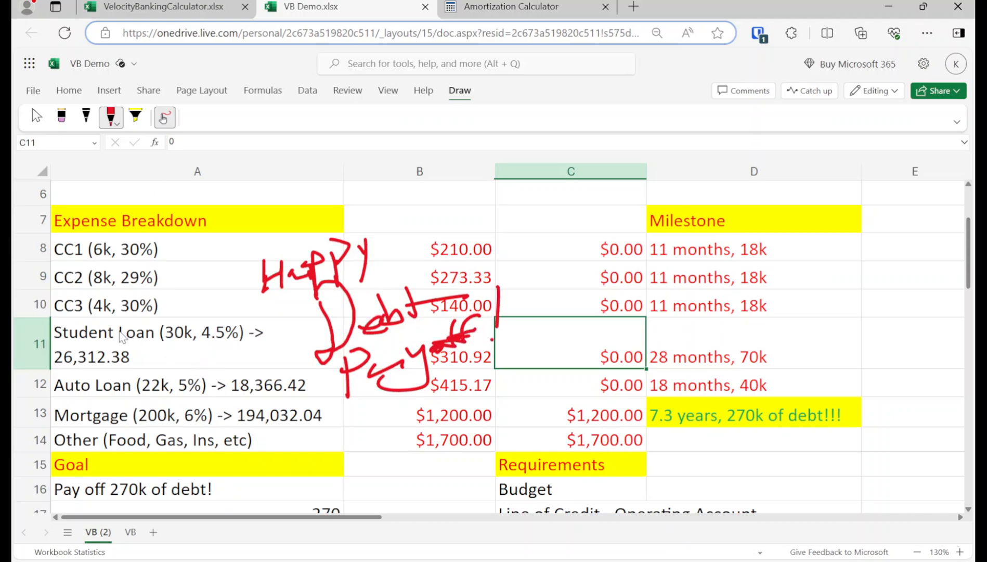